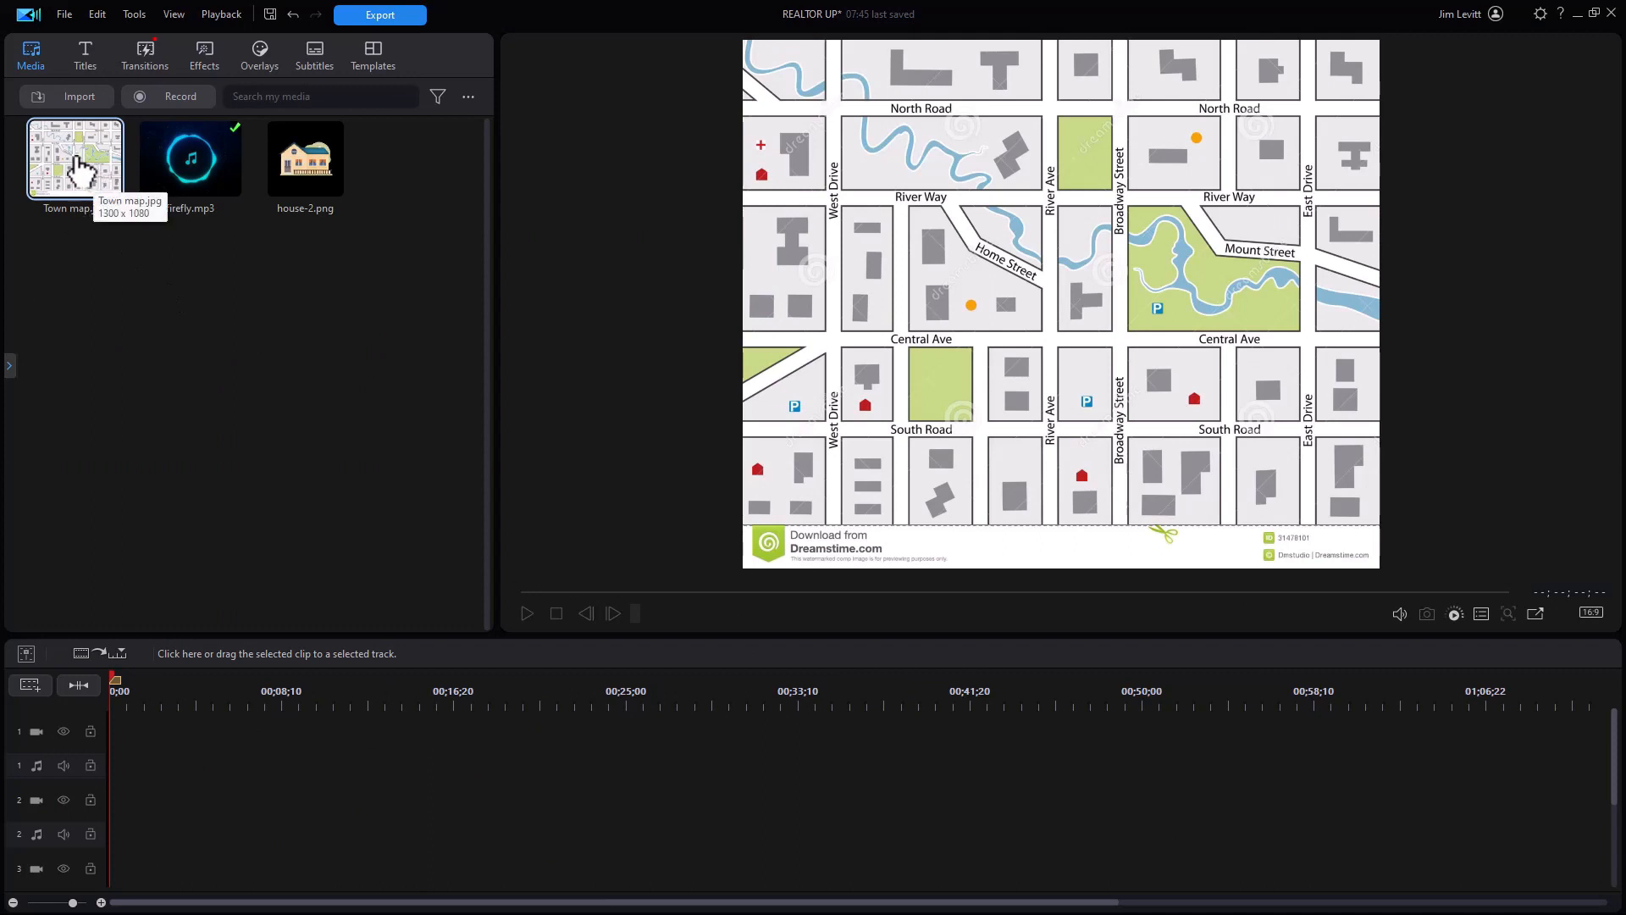
Step: Place Town map.jpg on video track 1 and stretch the clip to 01;06;25
left_click_drag(75, 160, 97, 745)
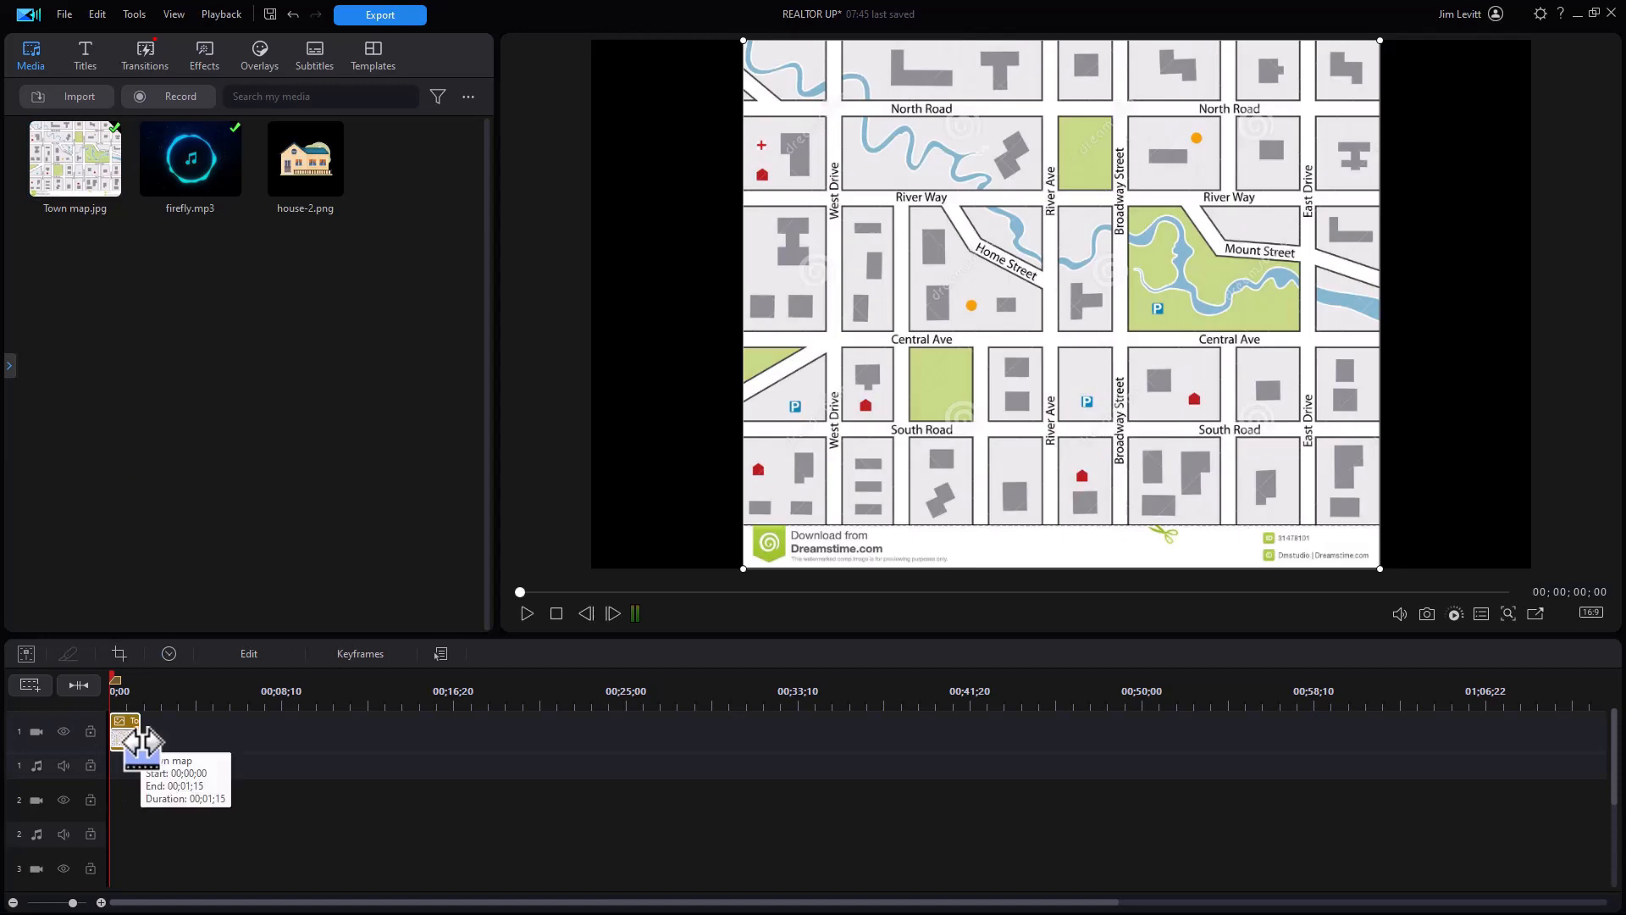
left_click_drag(140, 742, 1487, 774)
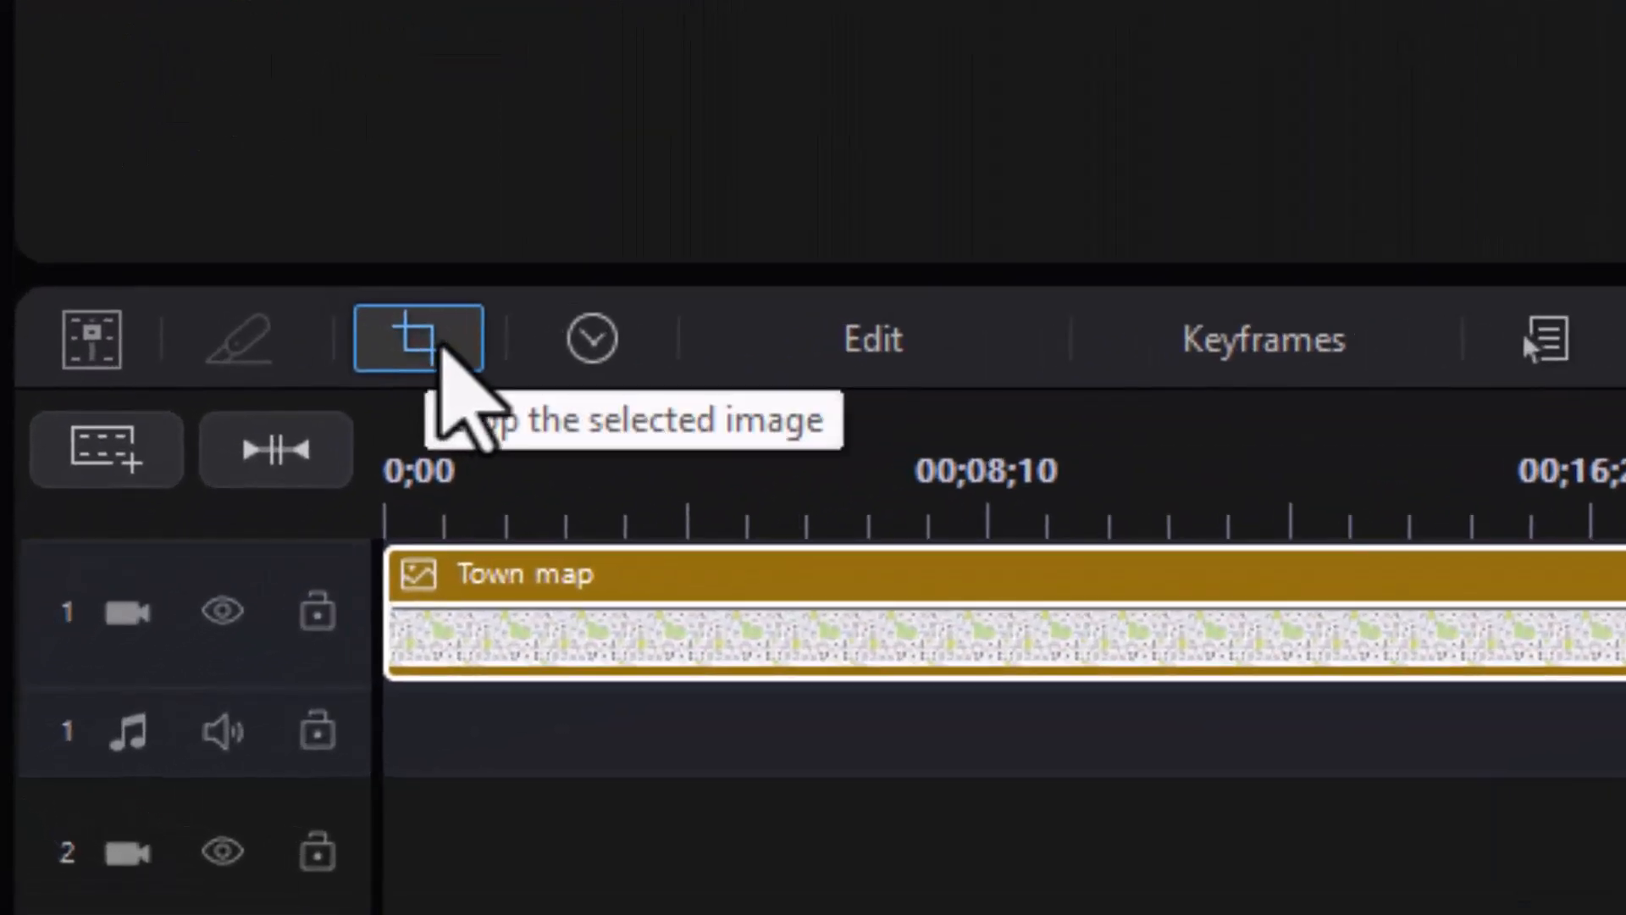
Step: Crop the Town map to a 16:9 frame over its upper area, excluding the bottom watermark
left_click(442, 347)
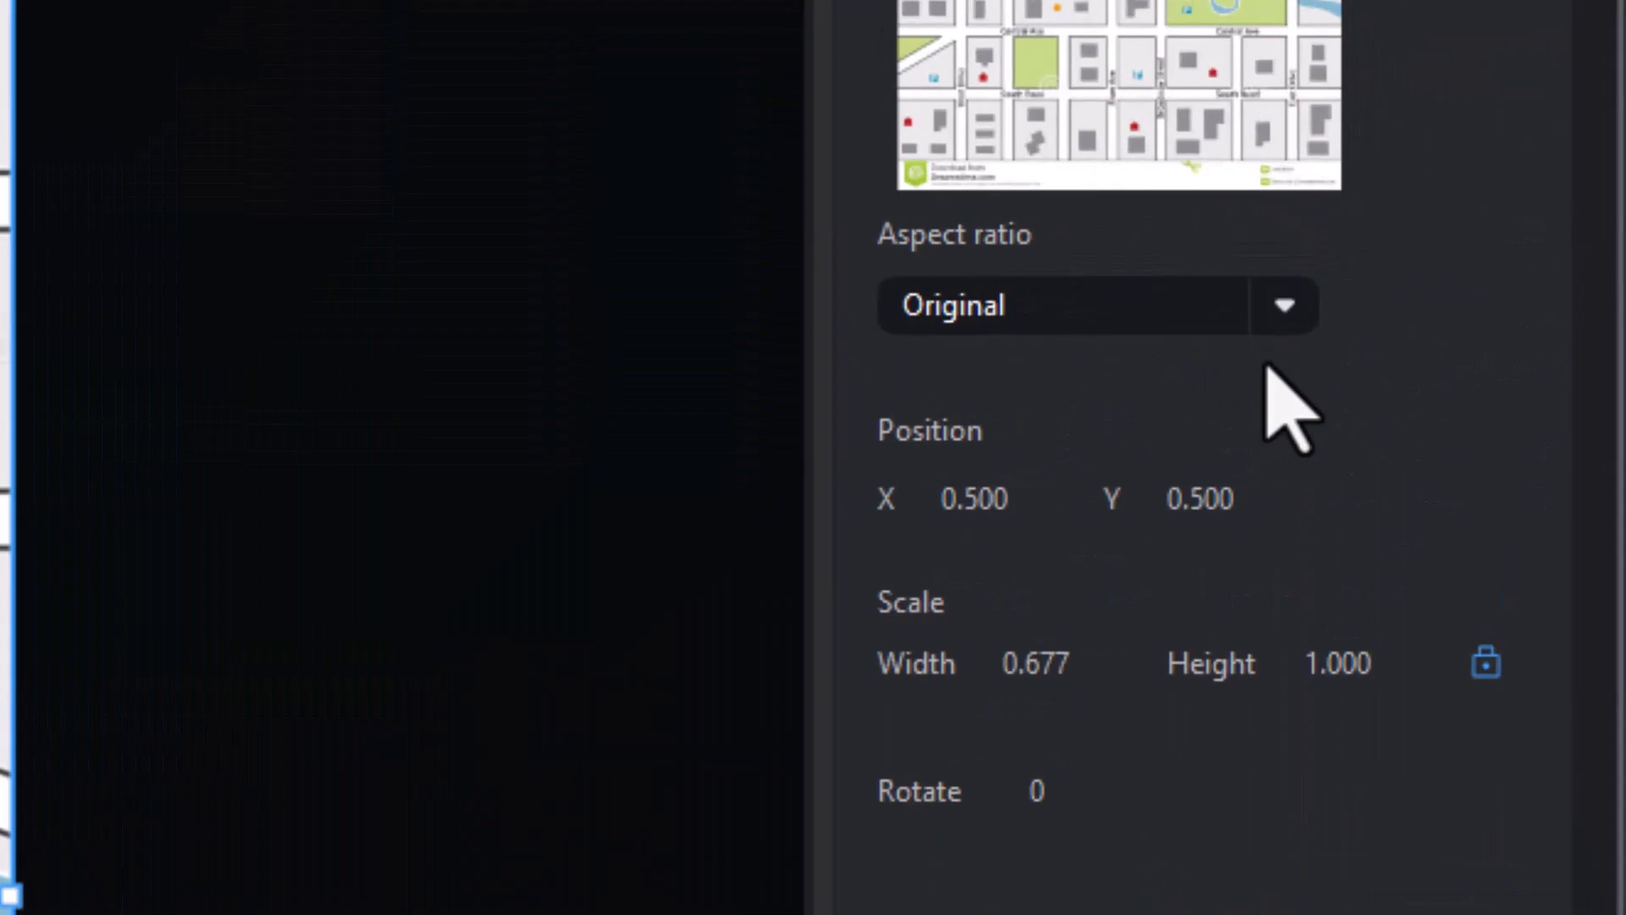
left_click(1287, 310)
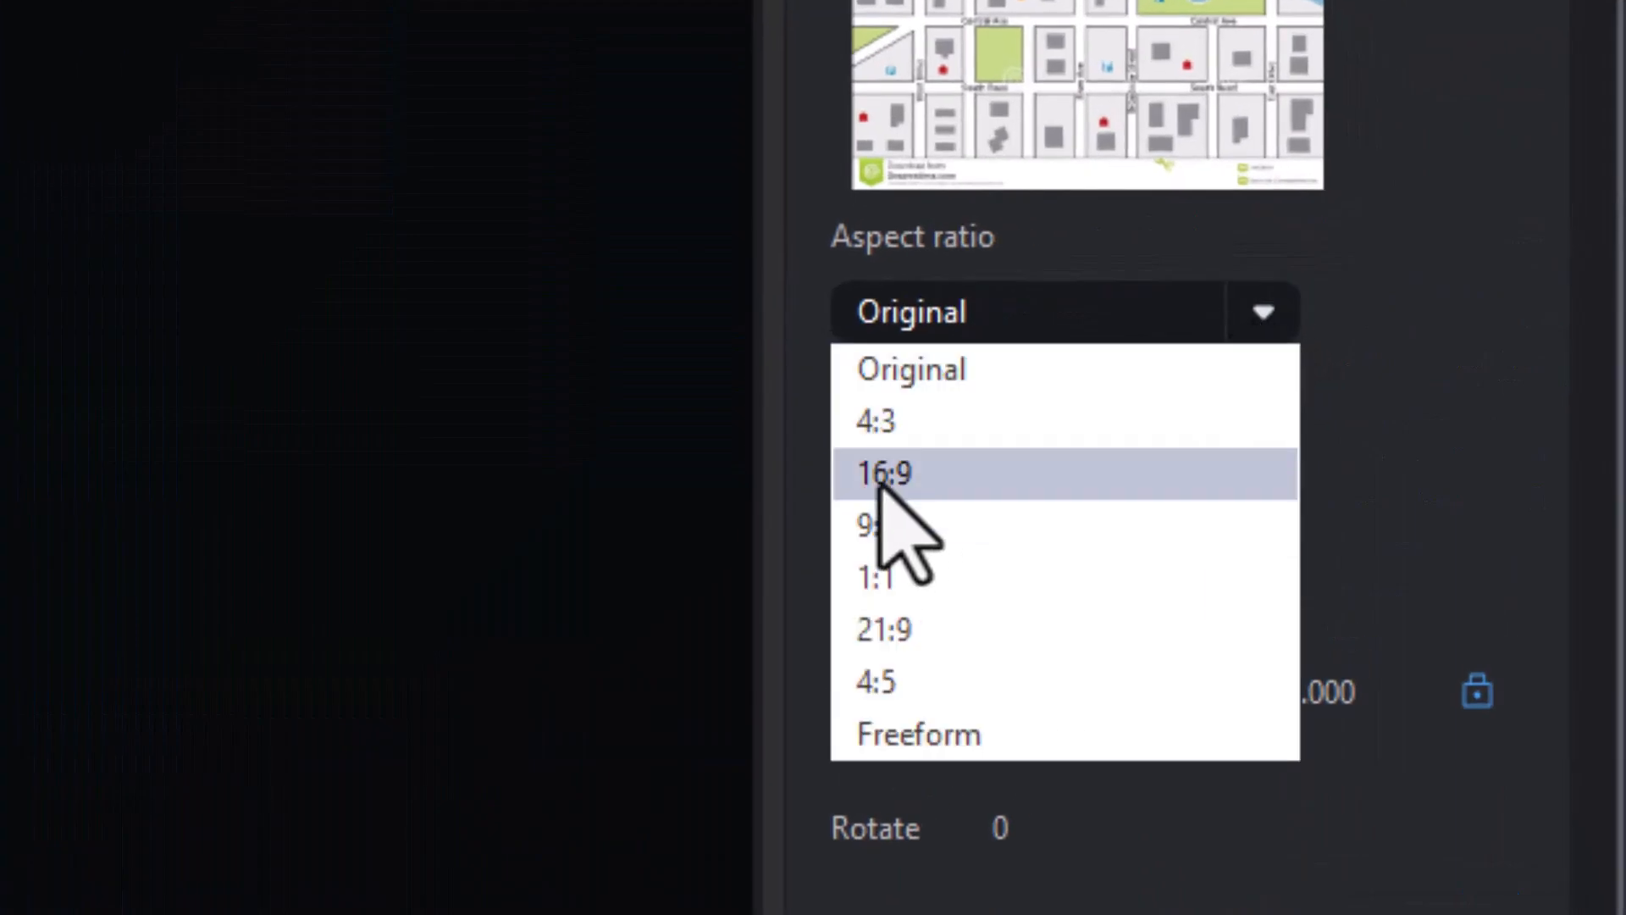
left_click(881, 474)
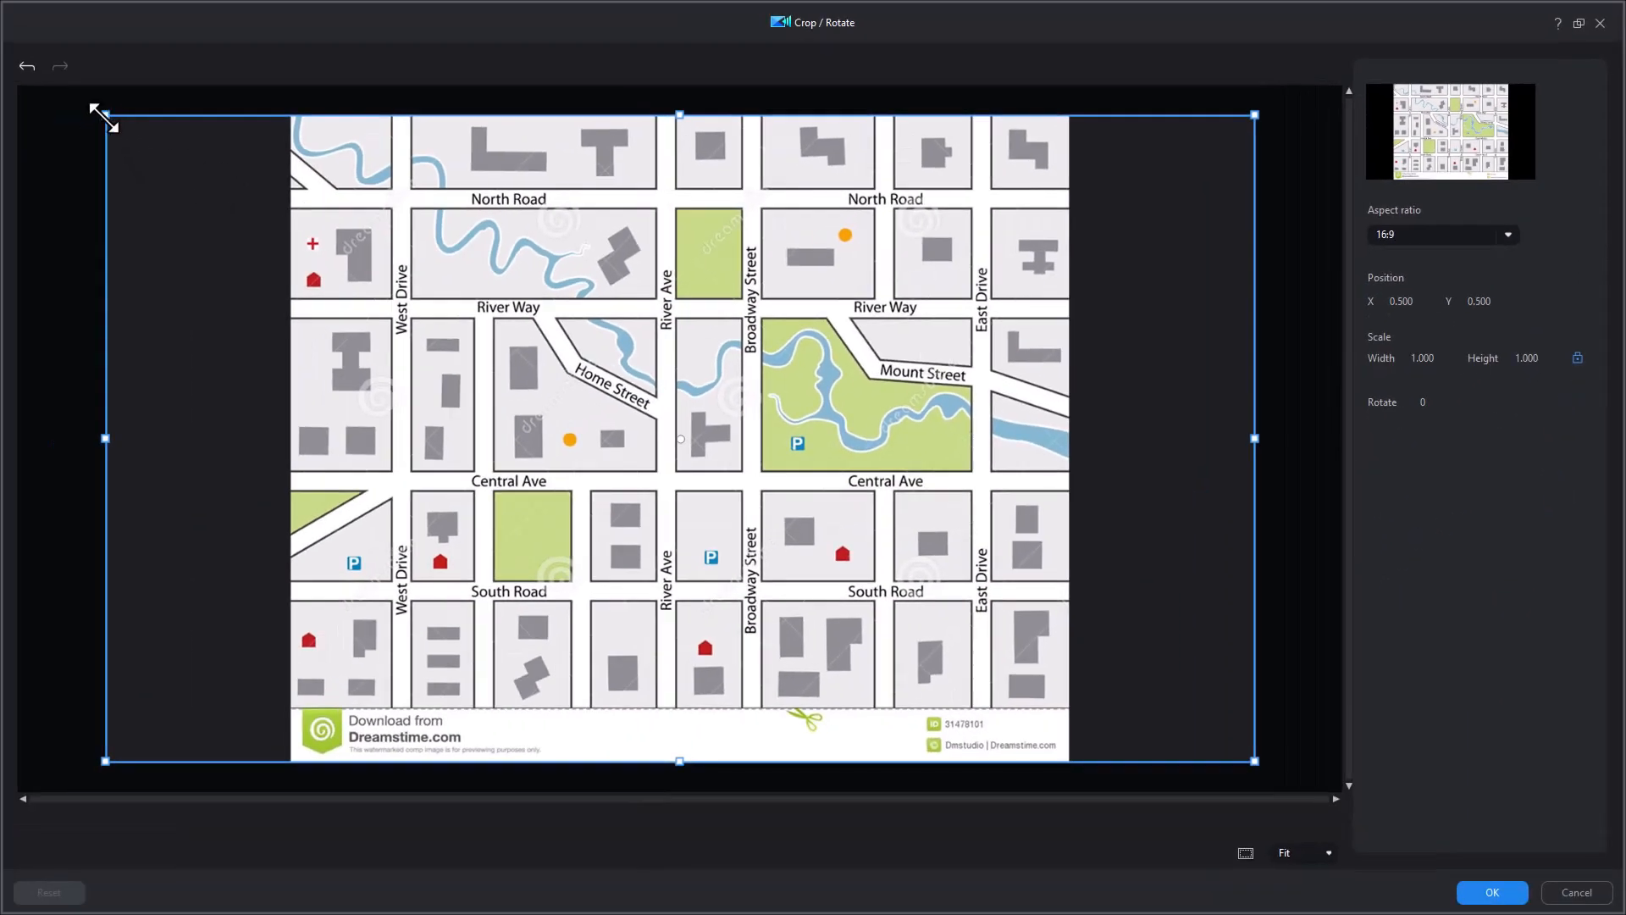
left_click_drag(105, 114, 291, 169)
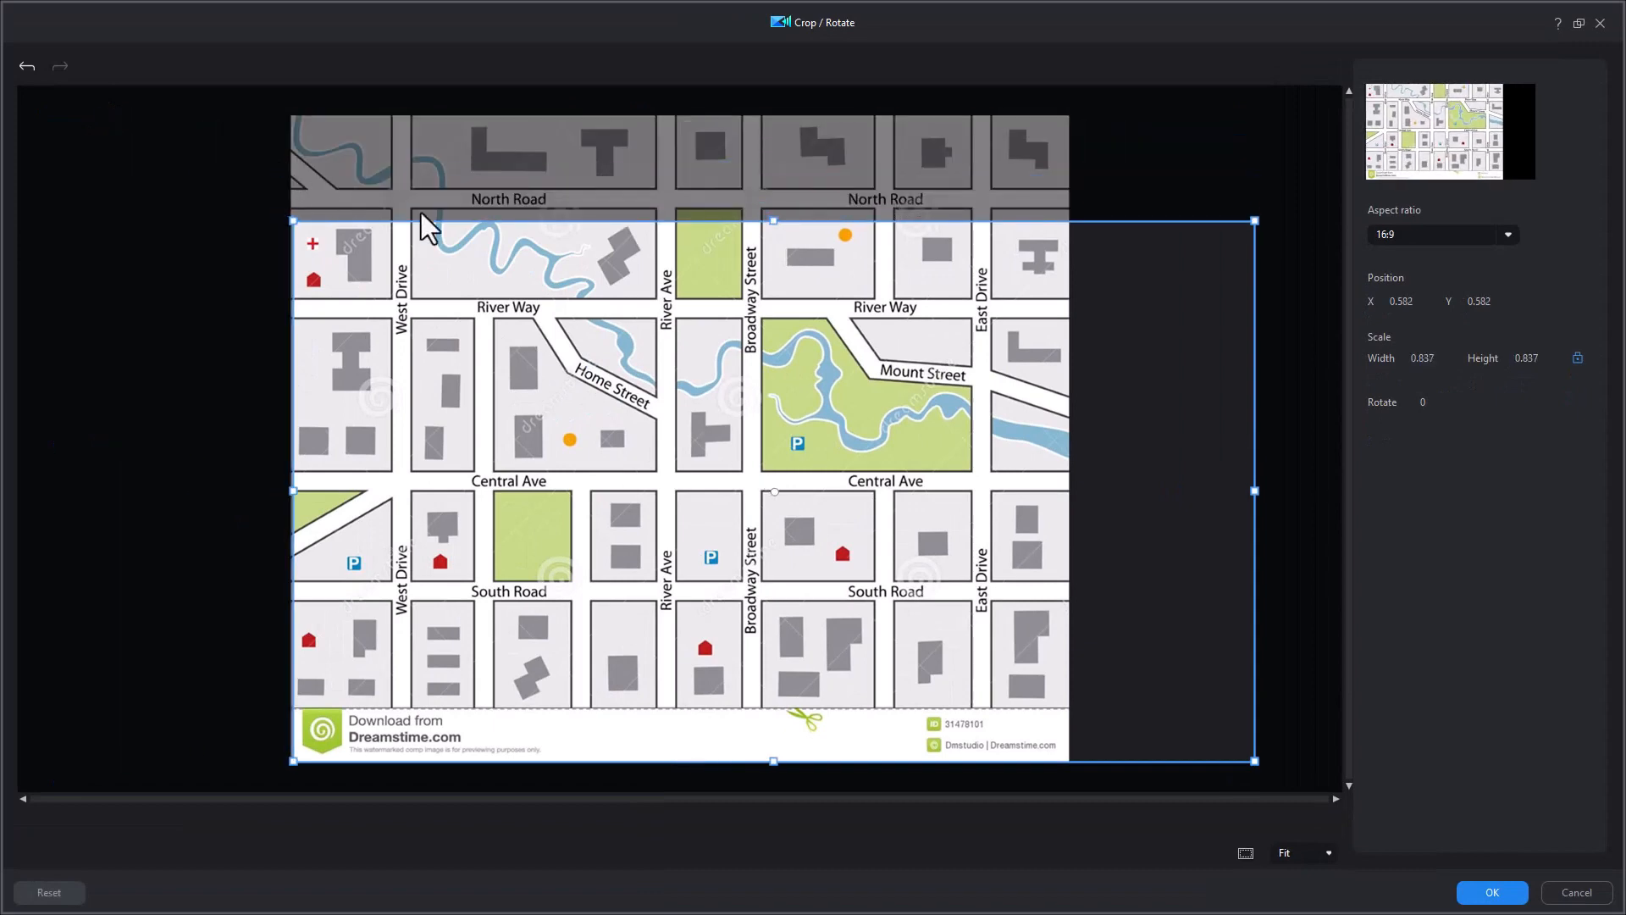
left_click_drag(708, 548, 710, 444)
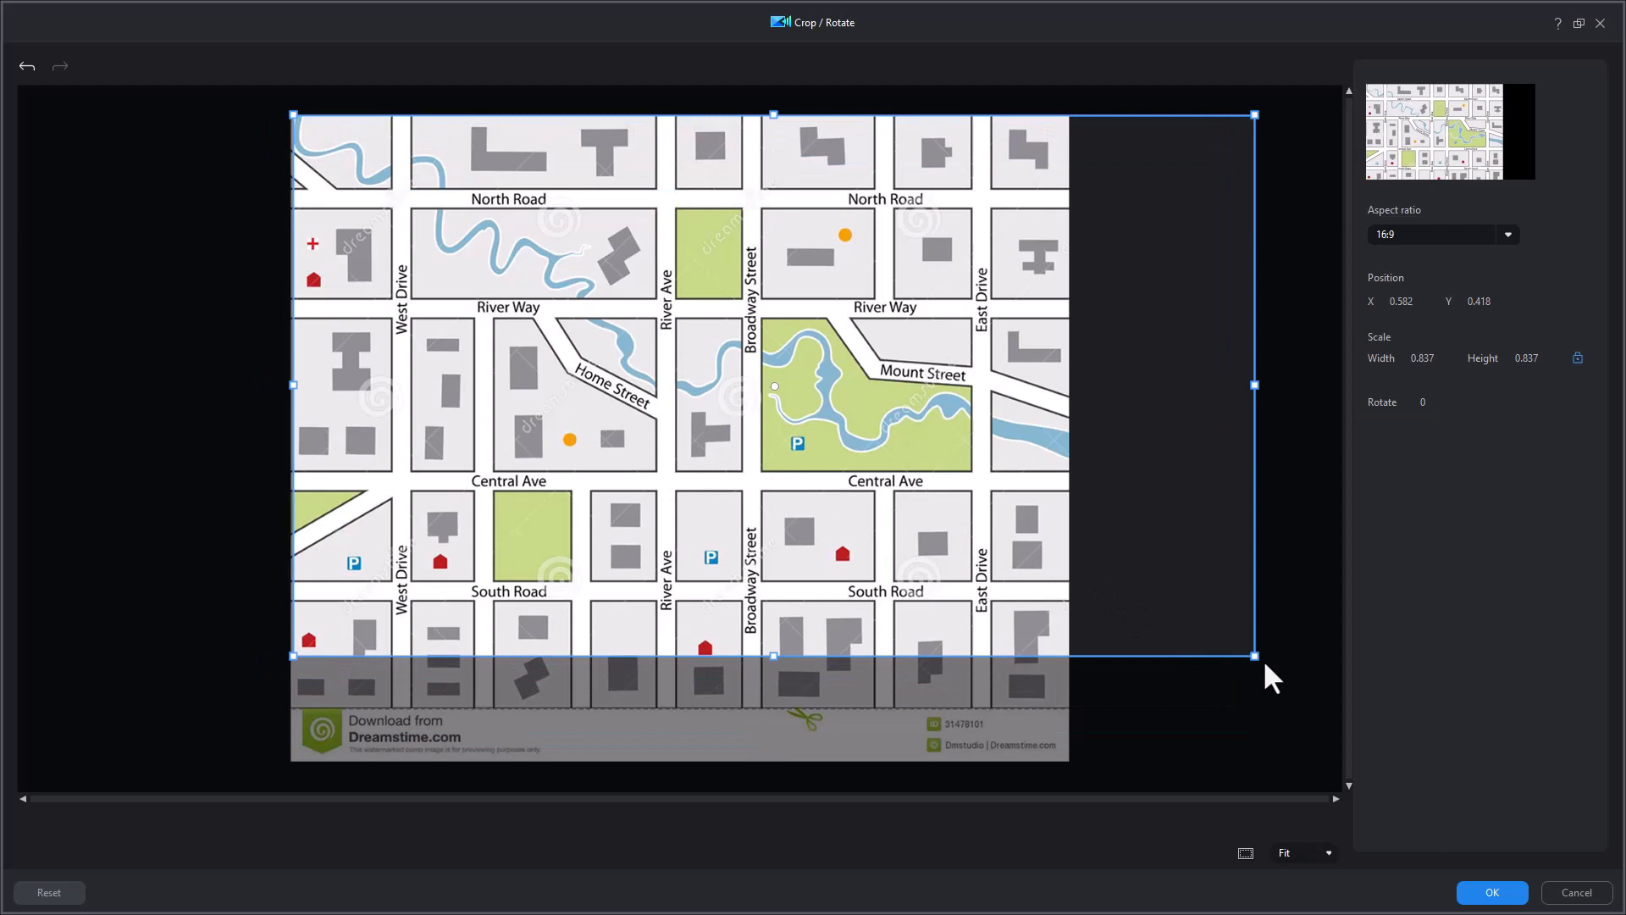
left_click_drag(1252, 655, 1065, 582)
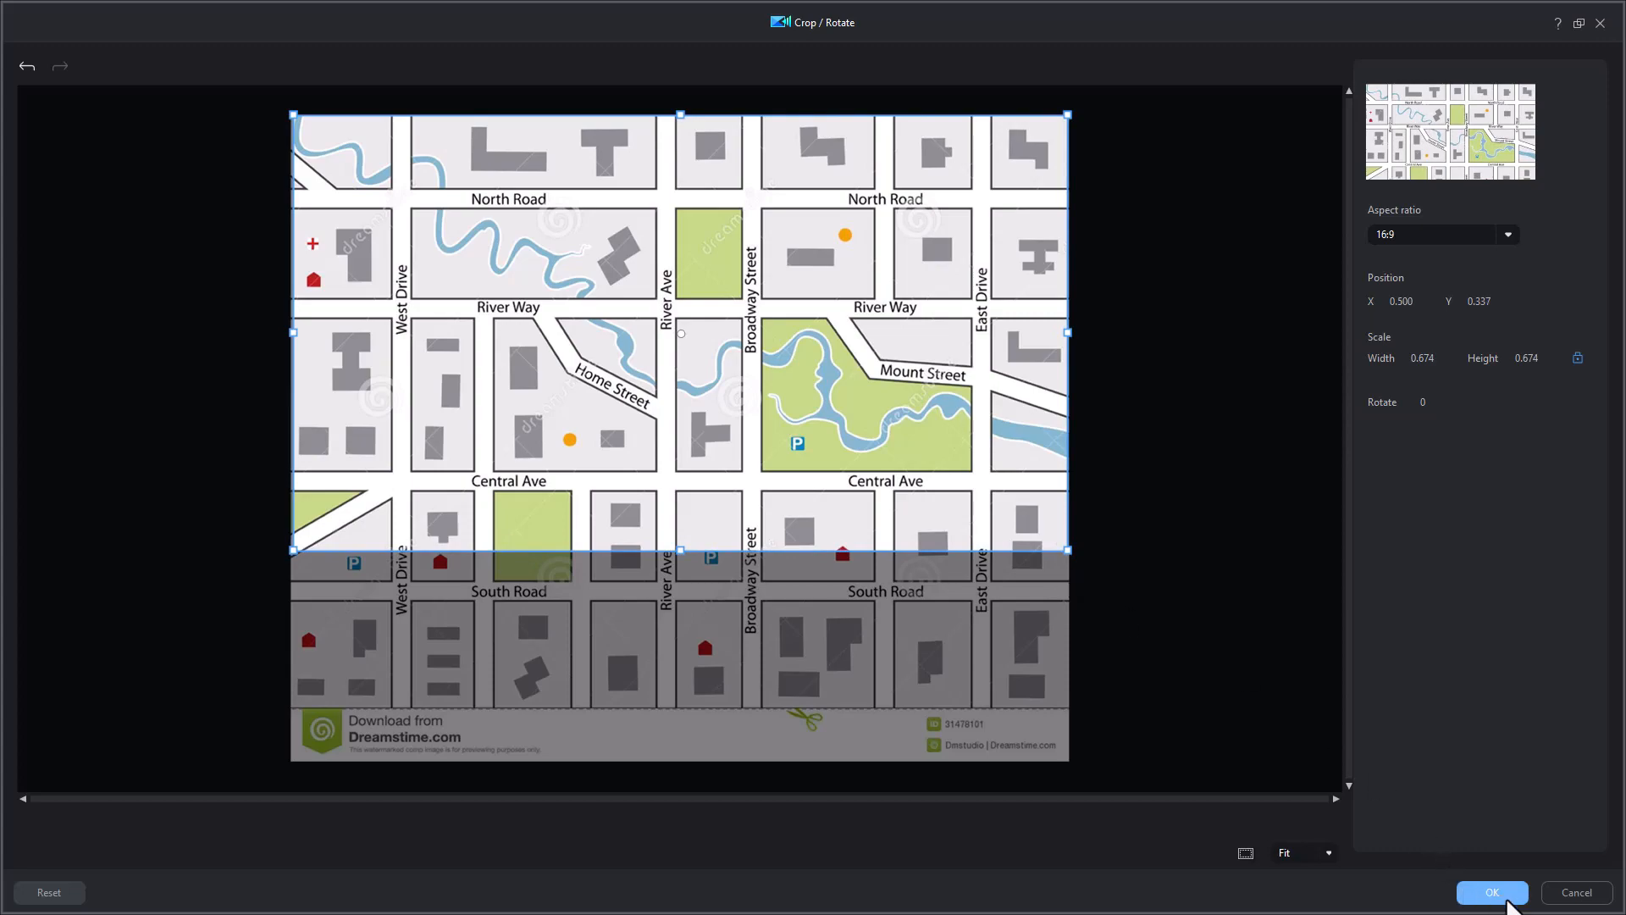
left_click(1492, 892)
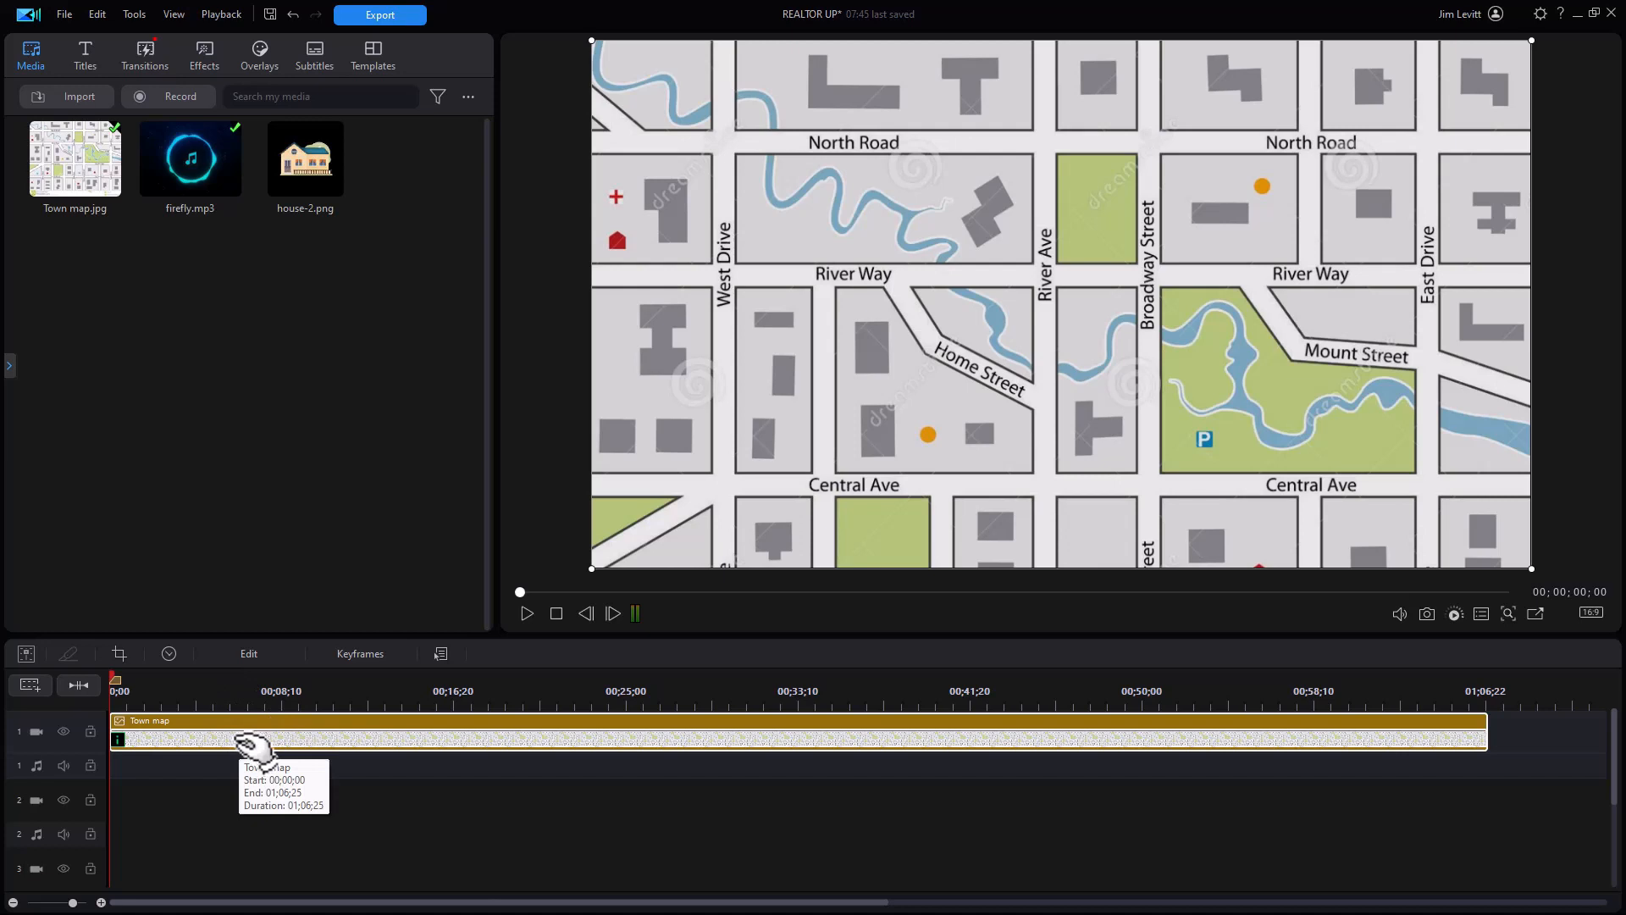
Step: Open the Advanced Editing keyframe window for the Town map clip from its Image settings
left_click(251, 653)
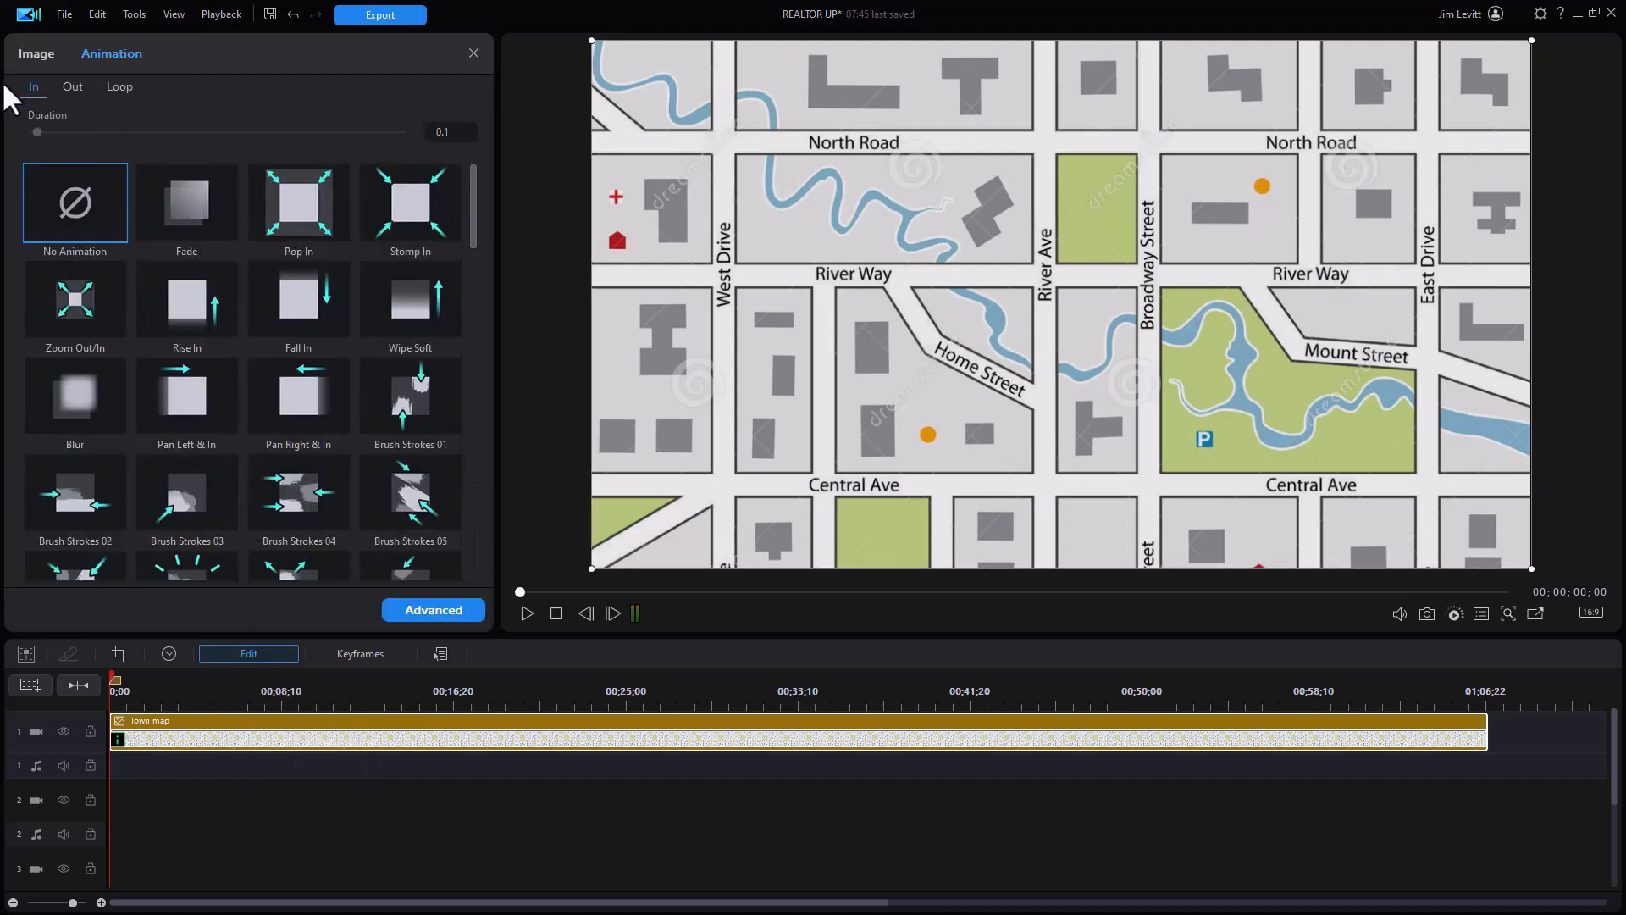
left_click(34, 51)
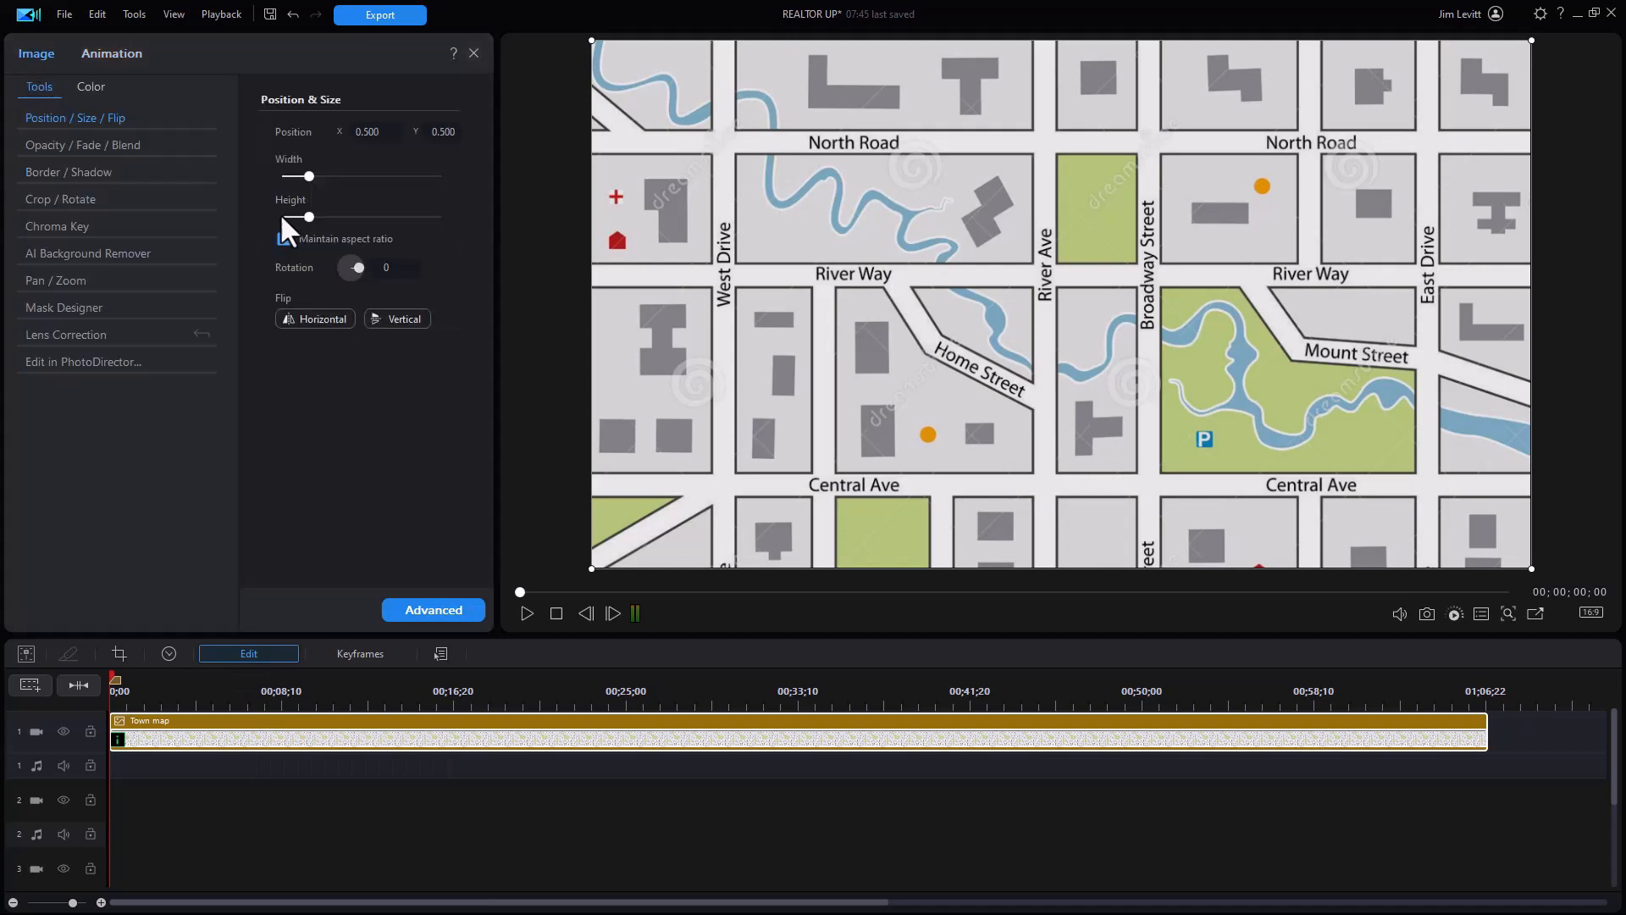
left_click(434, 611)
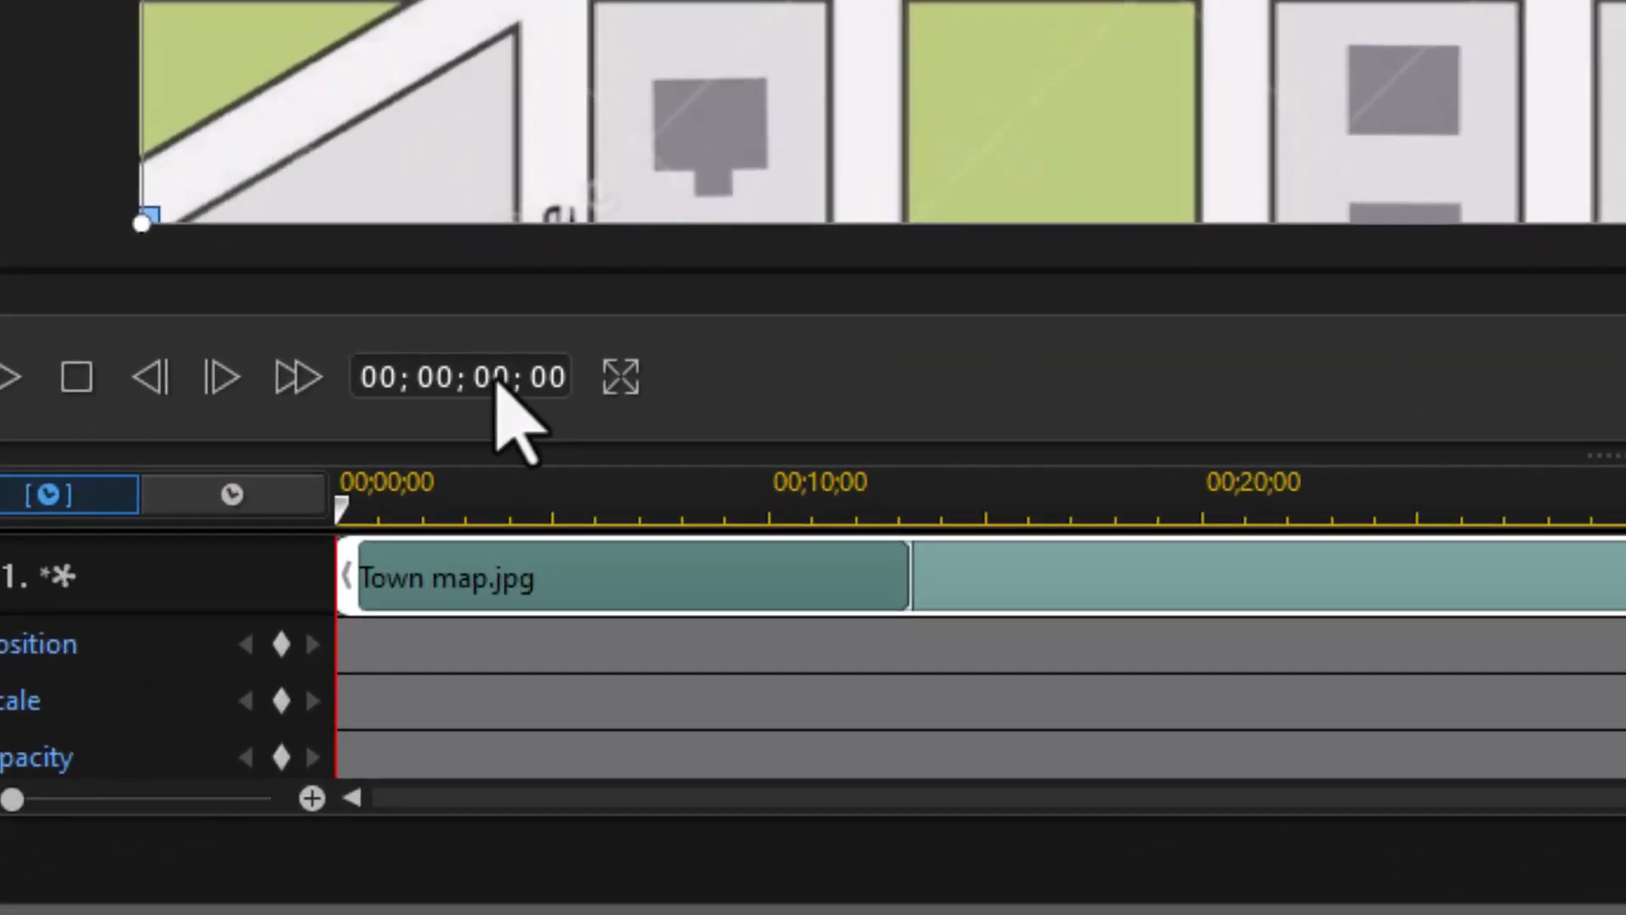
Step: Add a timeline marker at 3 seconds with Position and Scale keyframes there
left_click(497, 381)
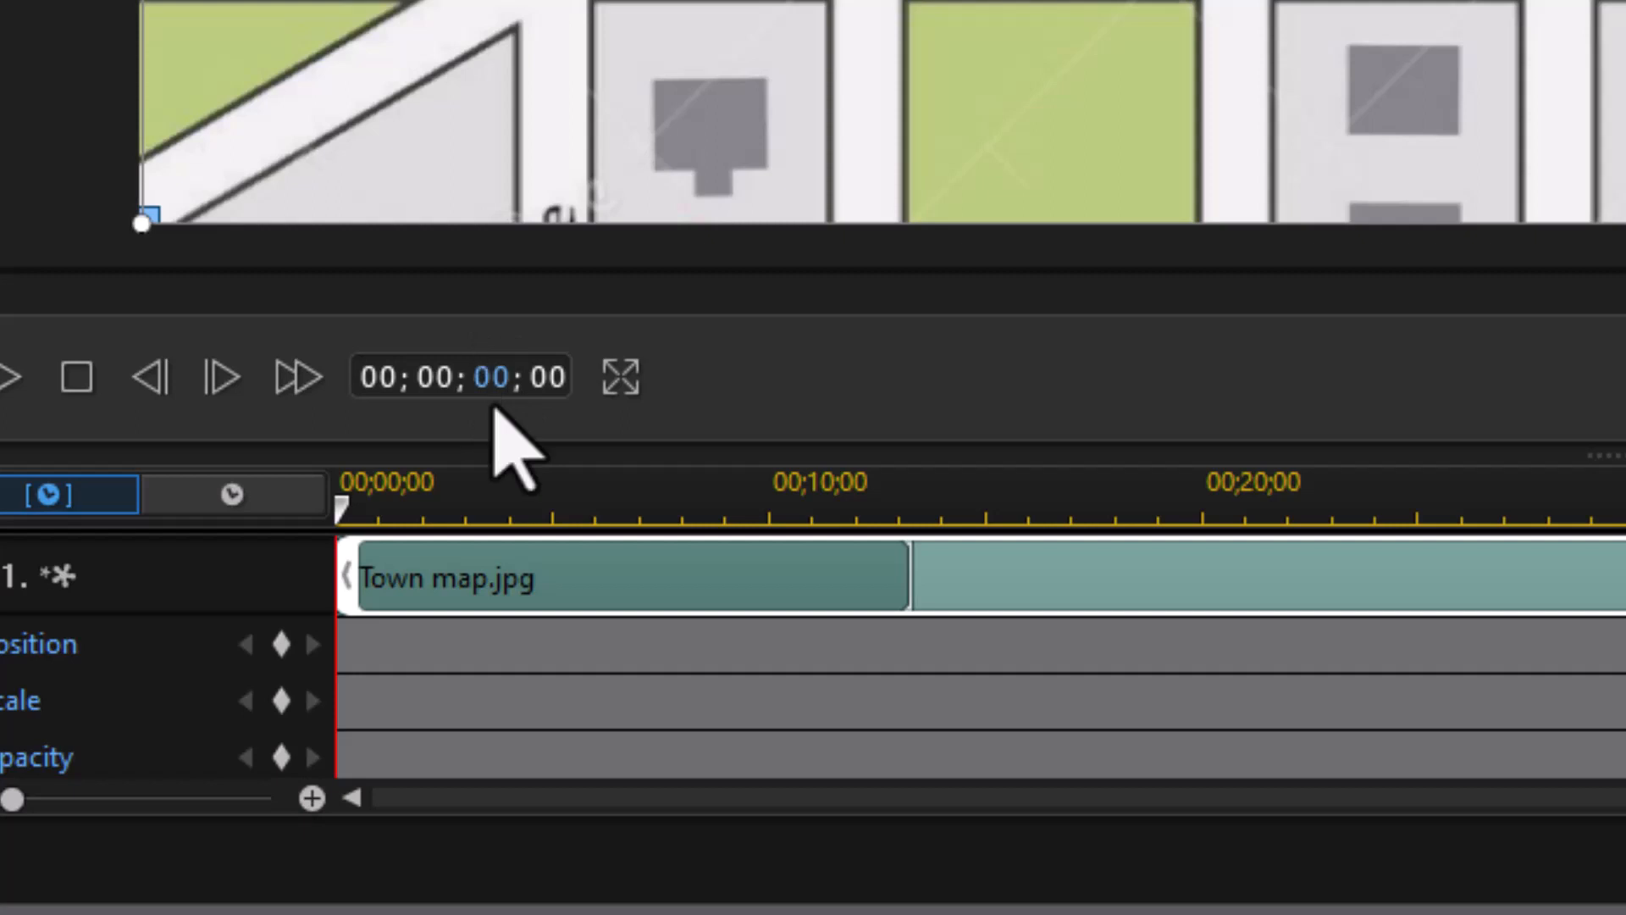
key("Return")
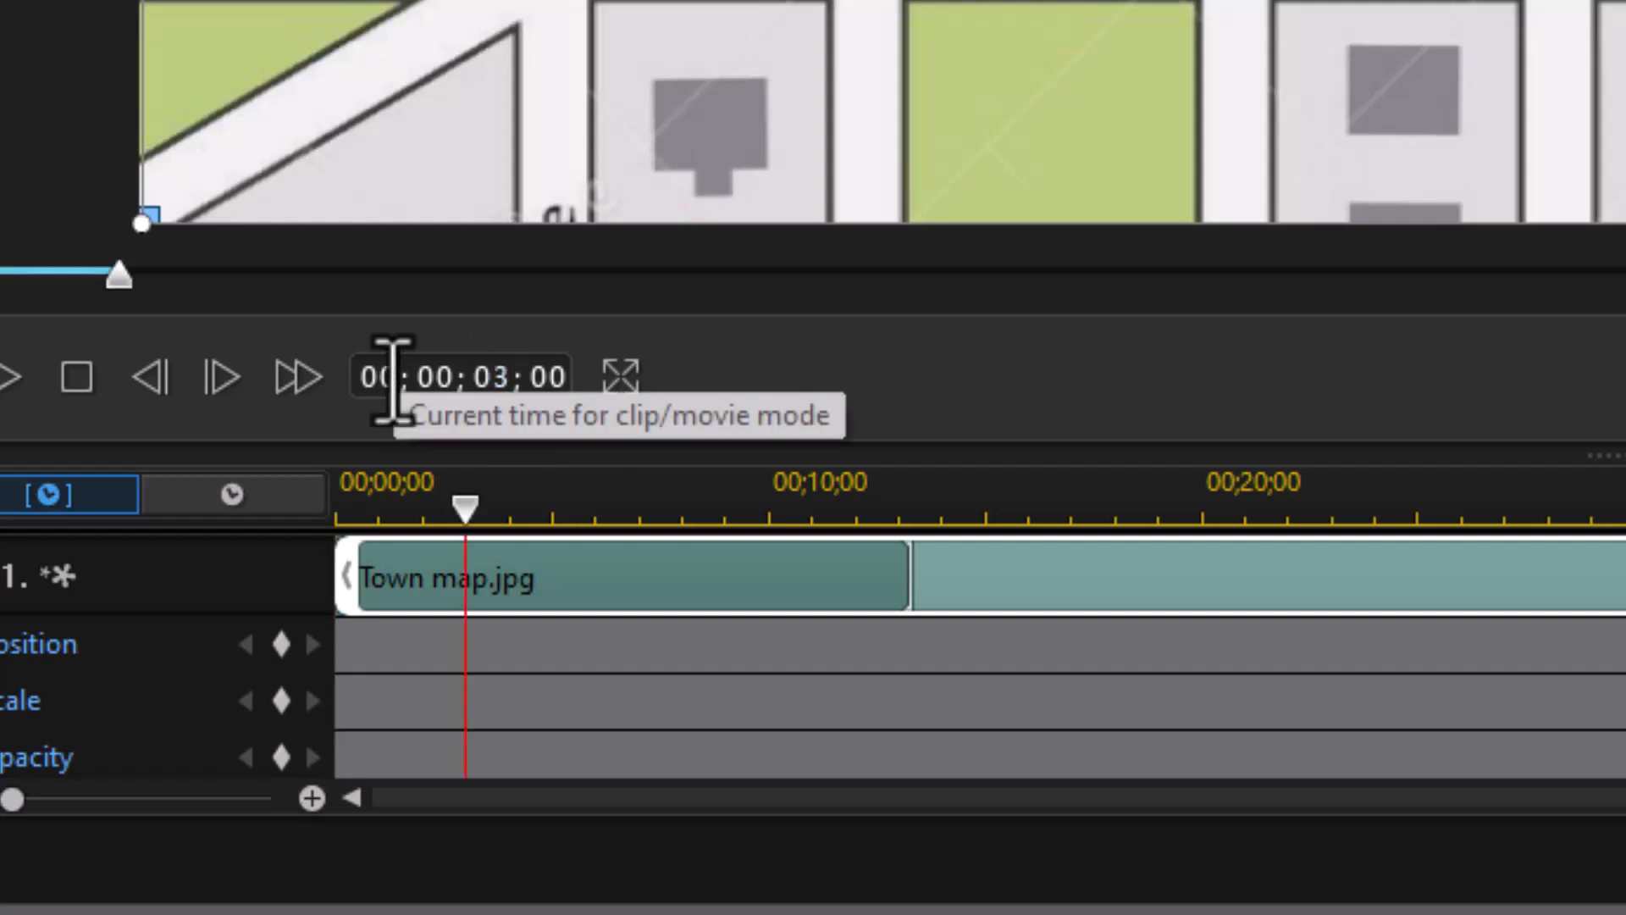
right_click(455, 506)
left_click(561, 544)
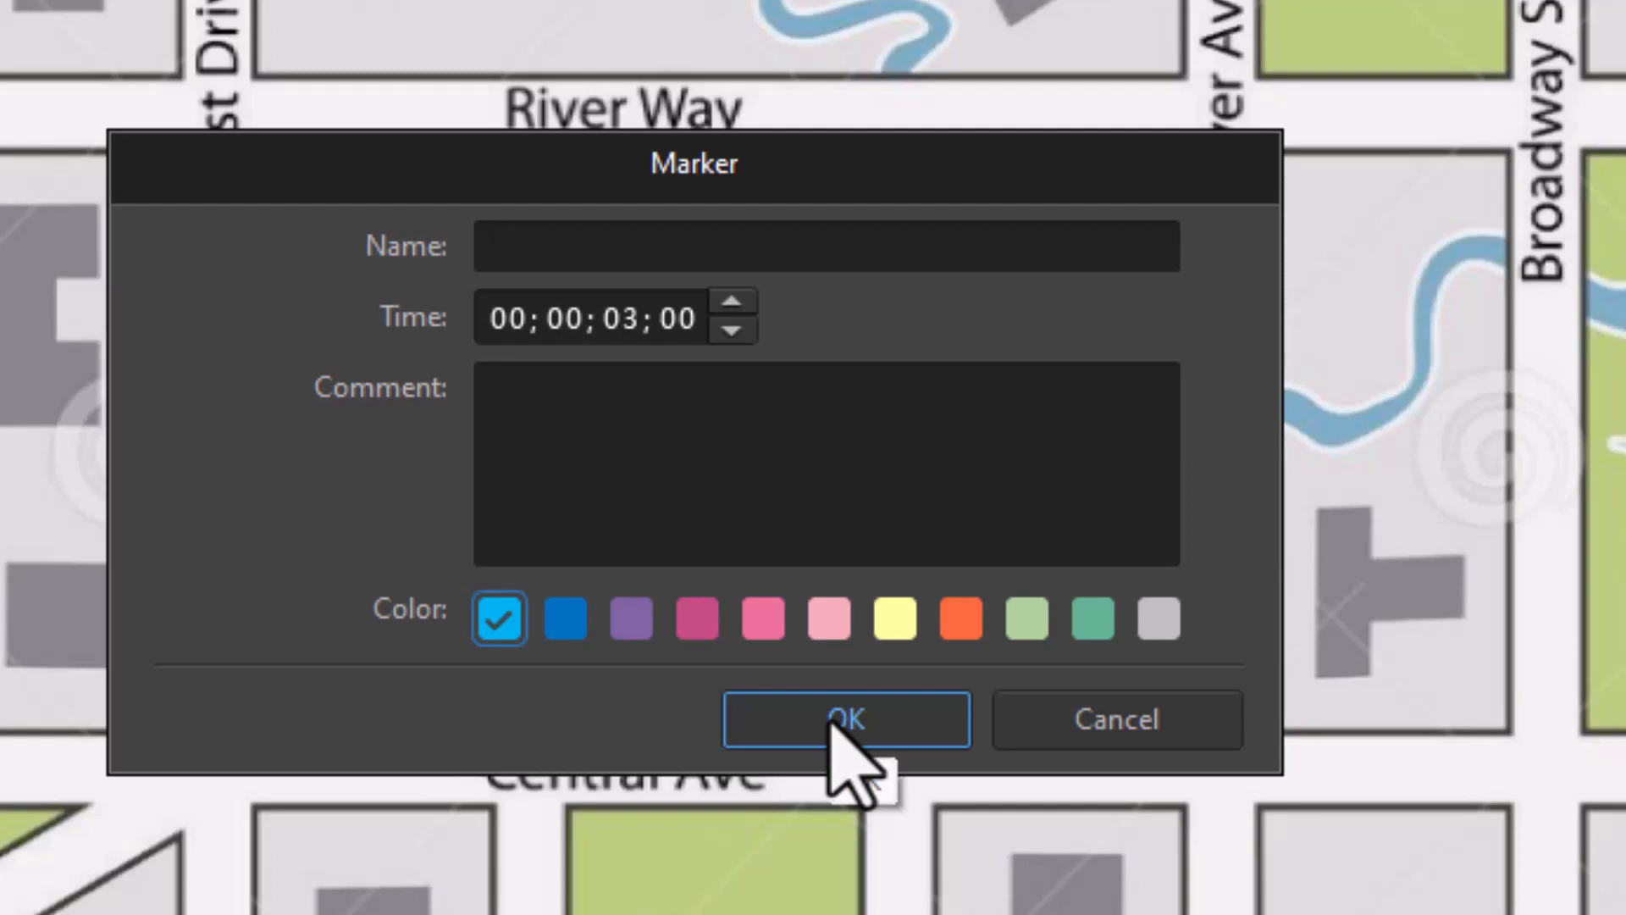
left_click(831, 724)
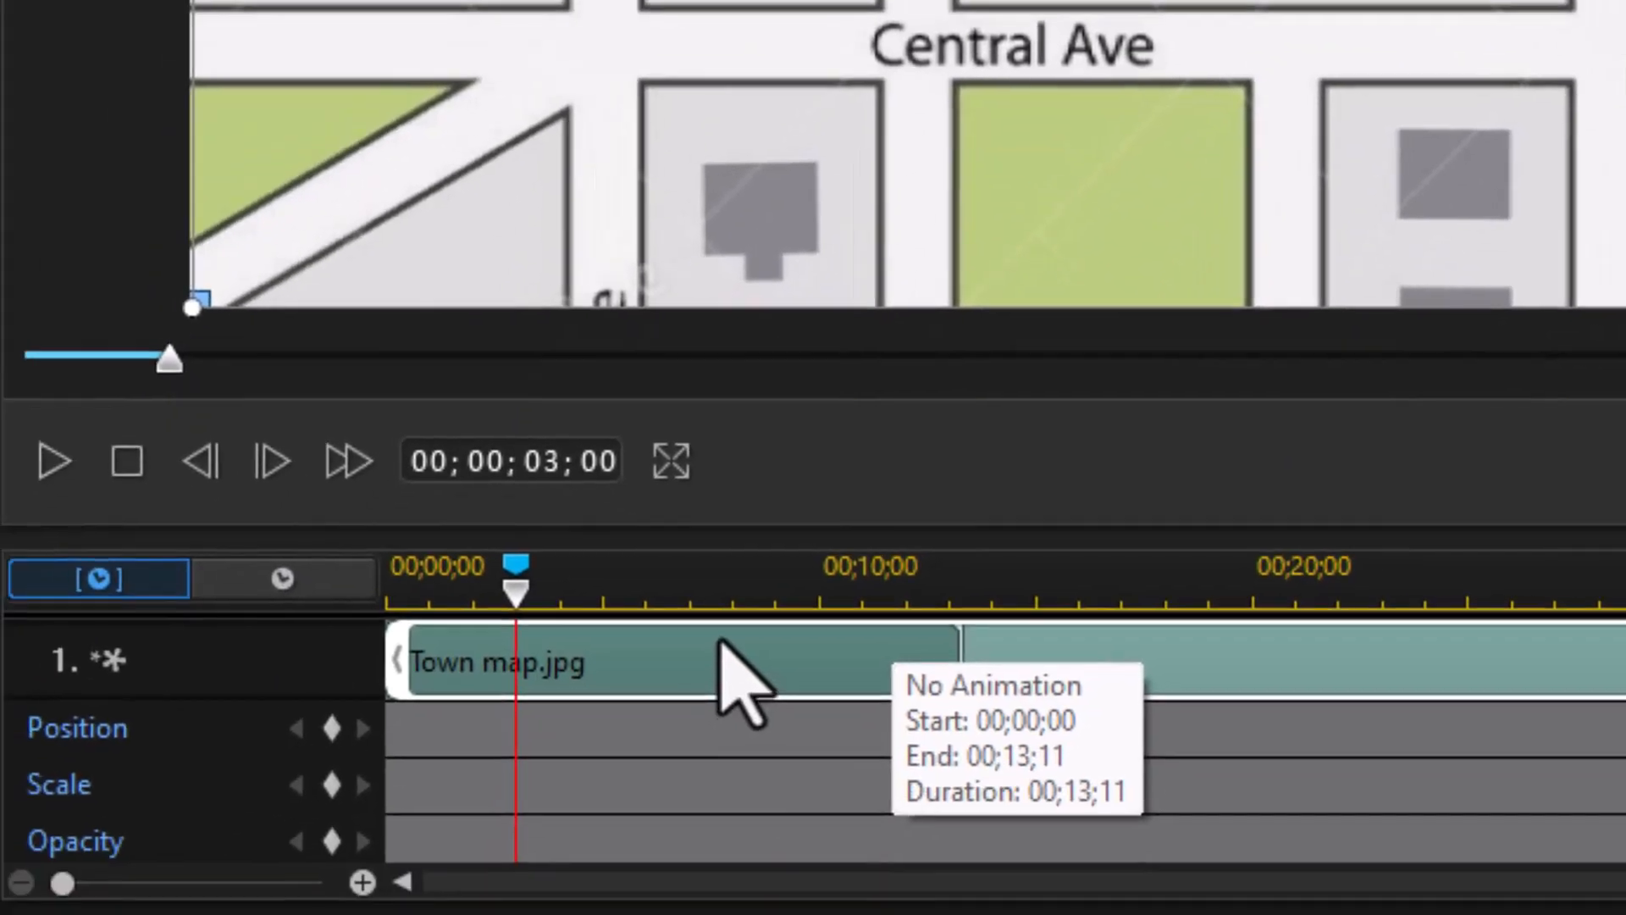
left_click(333, 730)
left_click(332, 785)
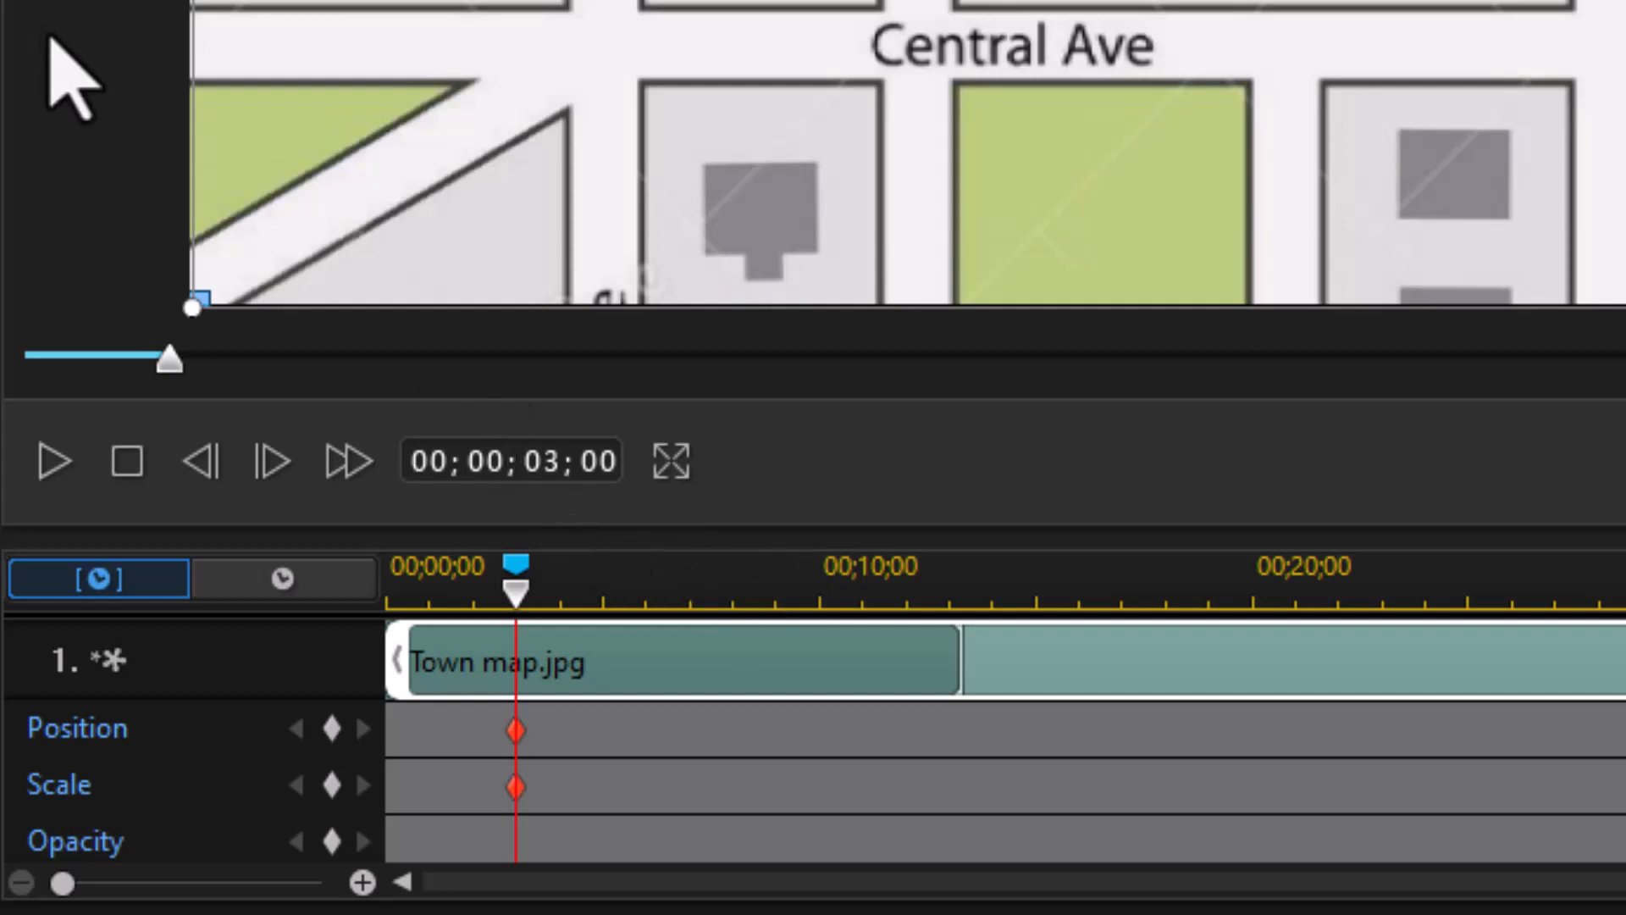
Step: Add the first property timeline marker at 5 seconds
left_click(530, 461)
type("5")
key("Return")
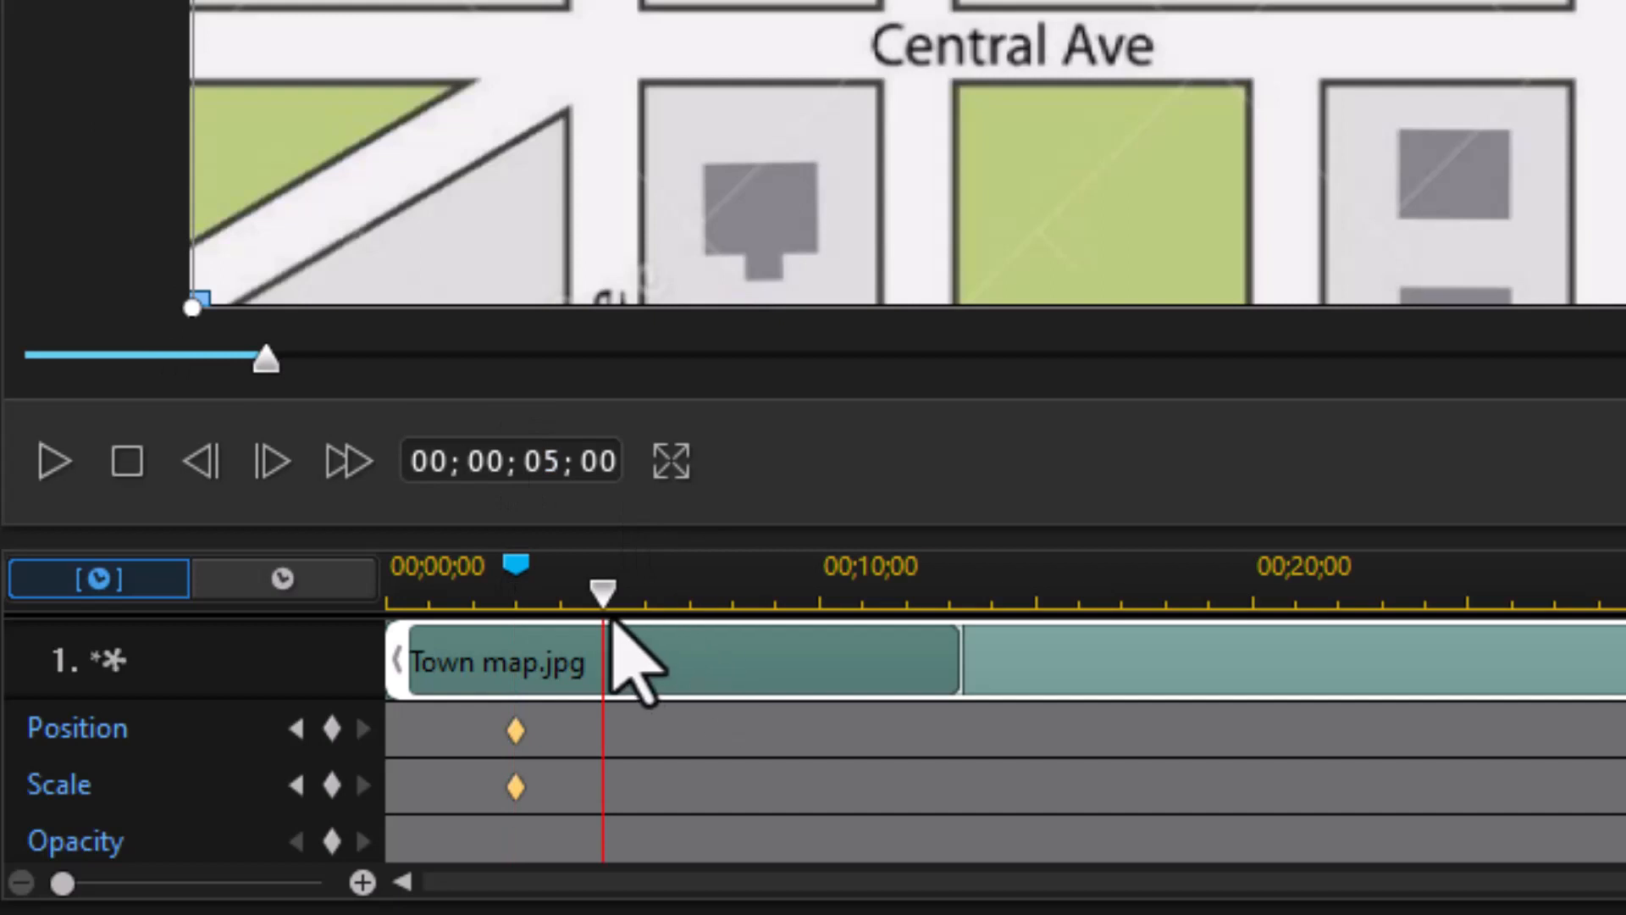
right_click(603, 593)
left_click(702, 613)
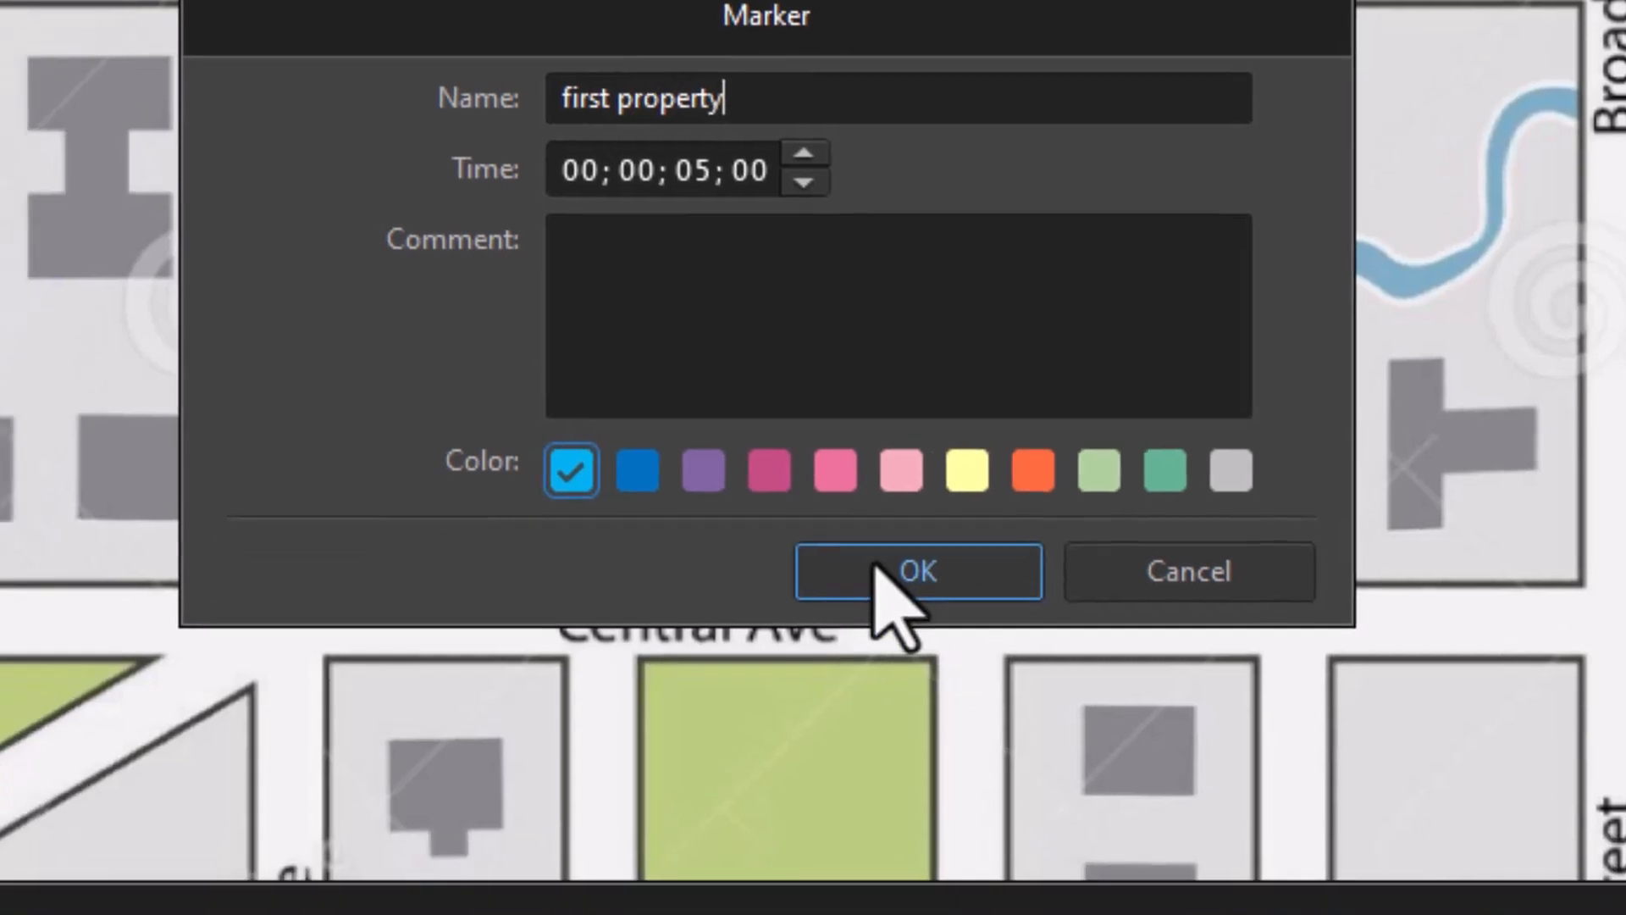
left_click(855, 654)
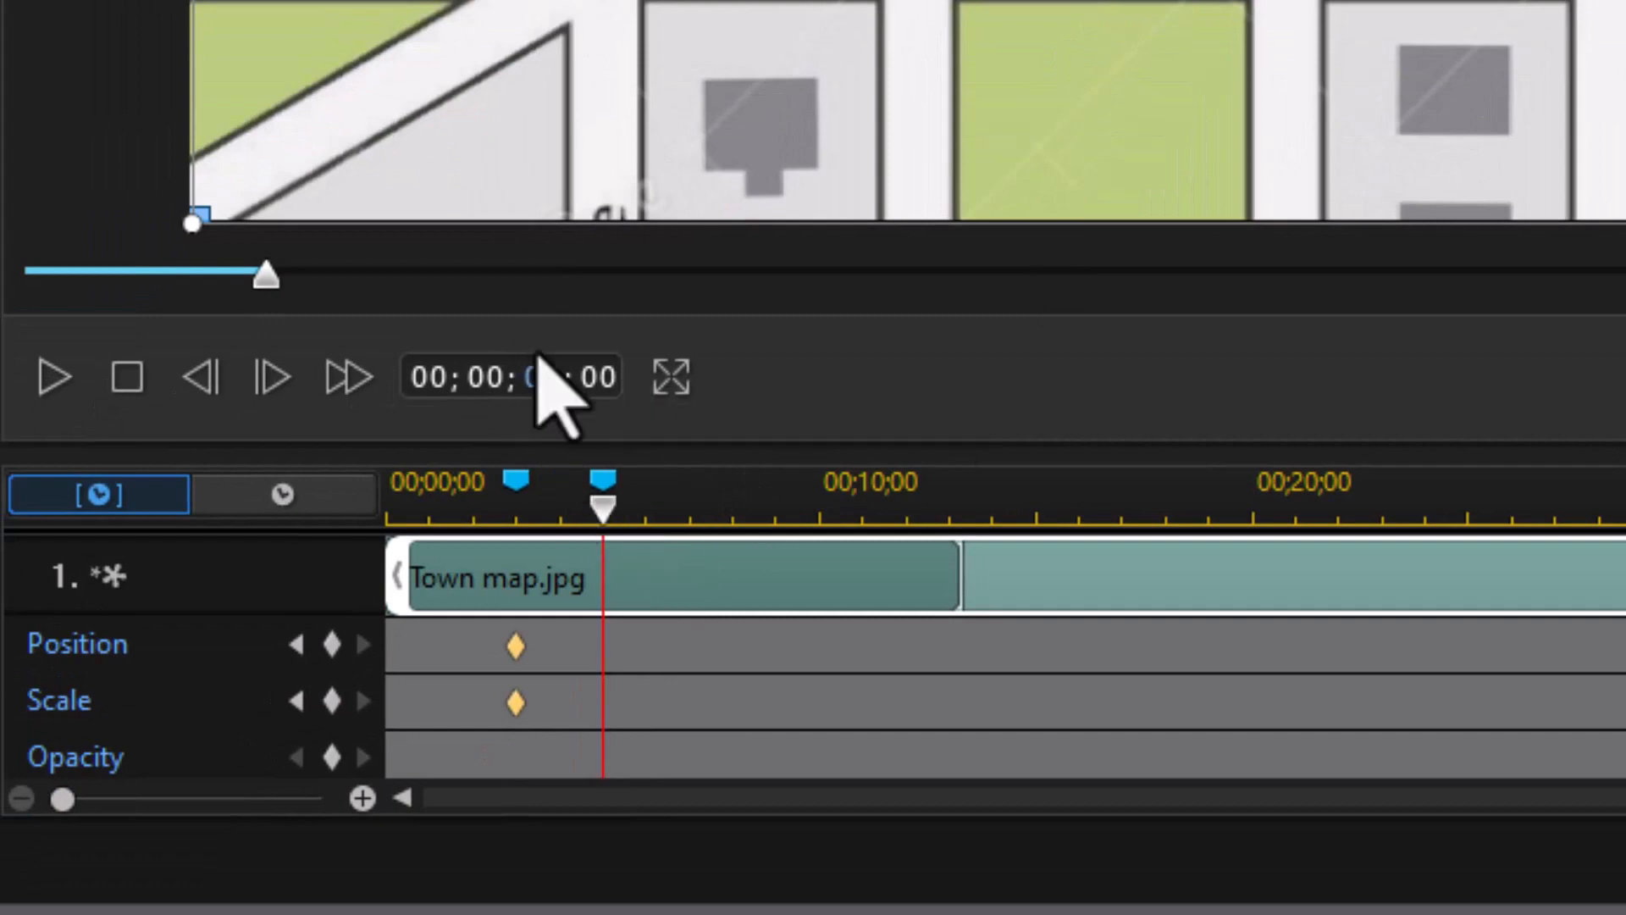
Step: Add an 'end first property' marker at 10 seconds and a Position keyframe there
key("Return")
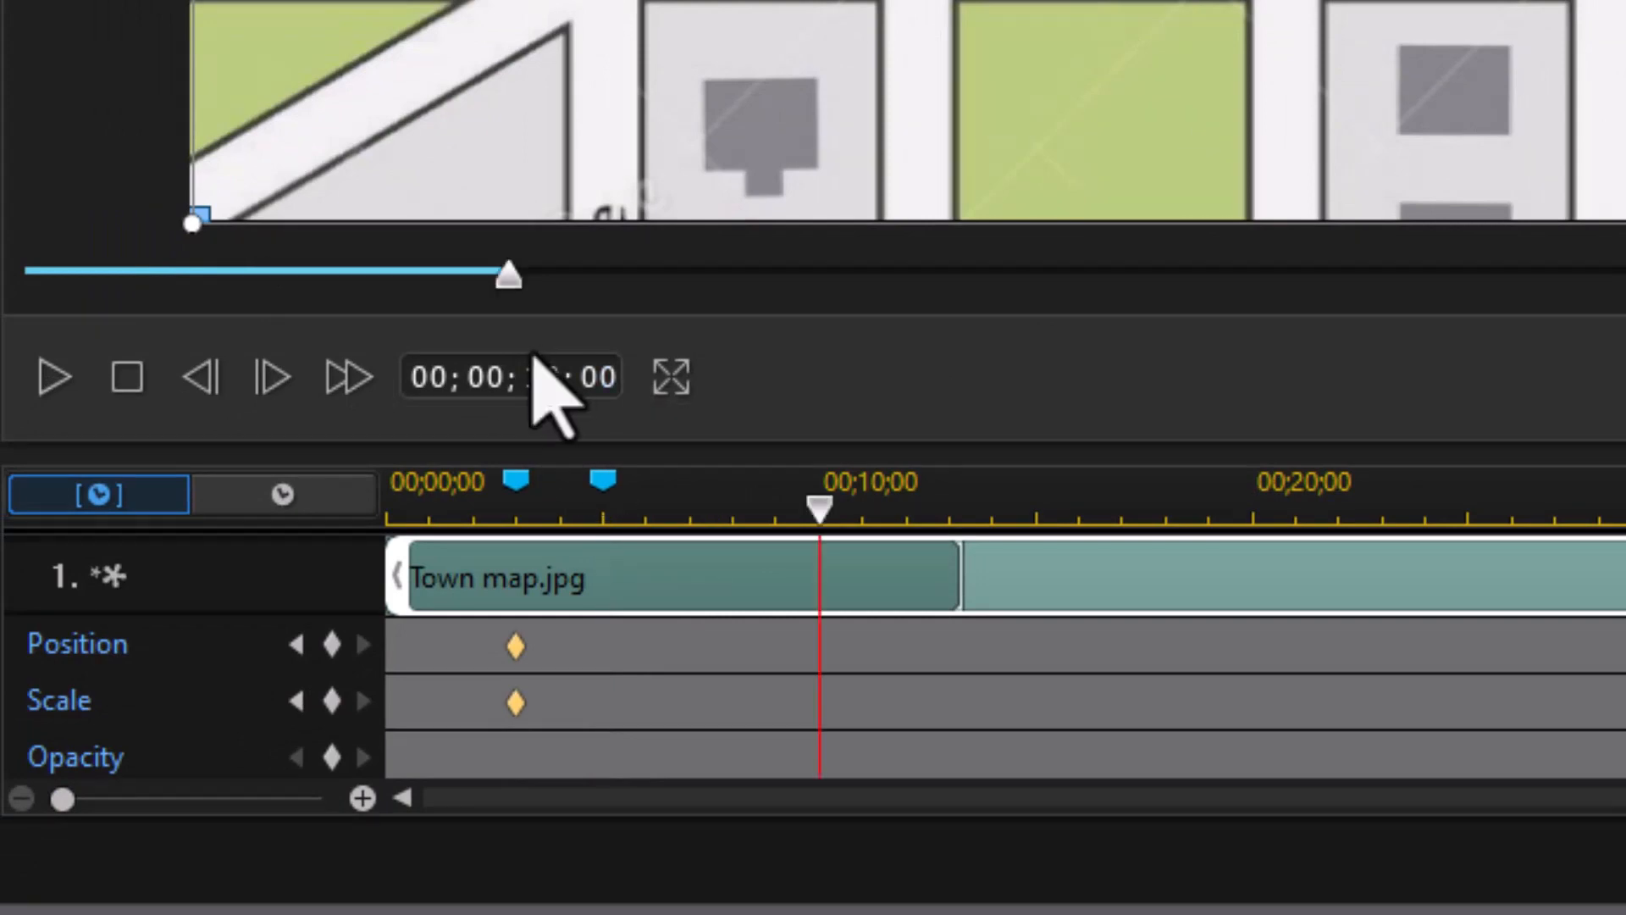
right_click(816, 507)
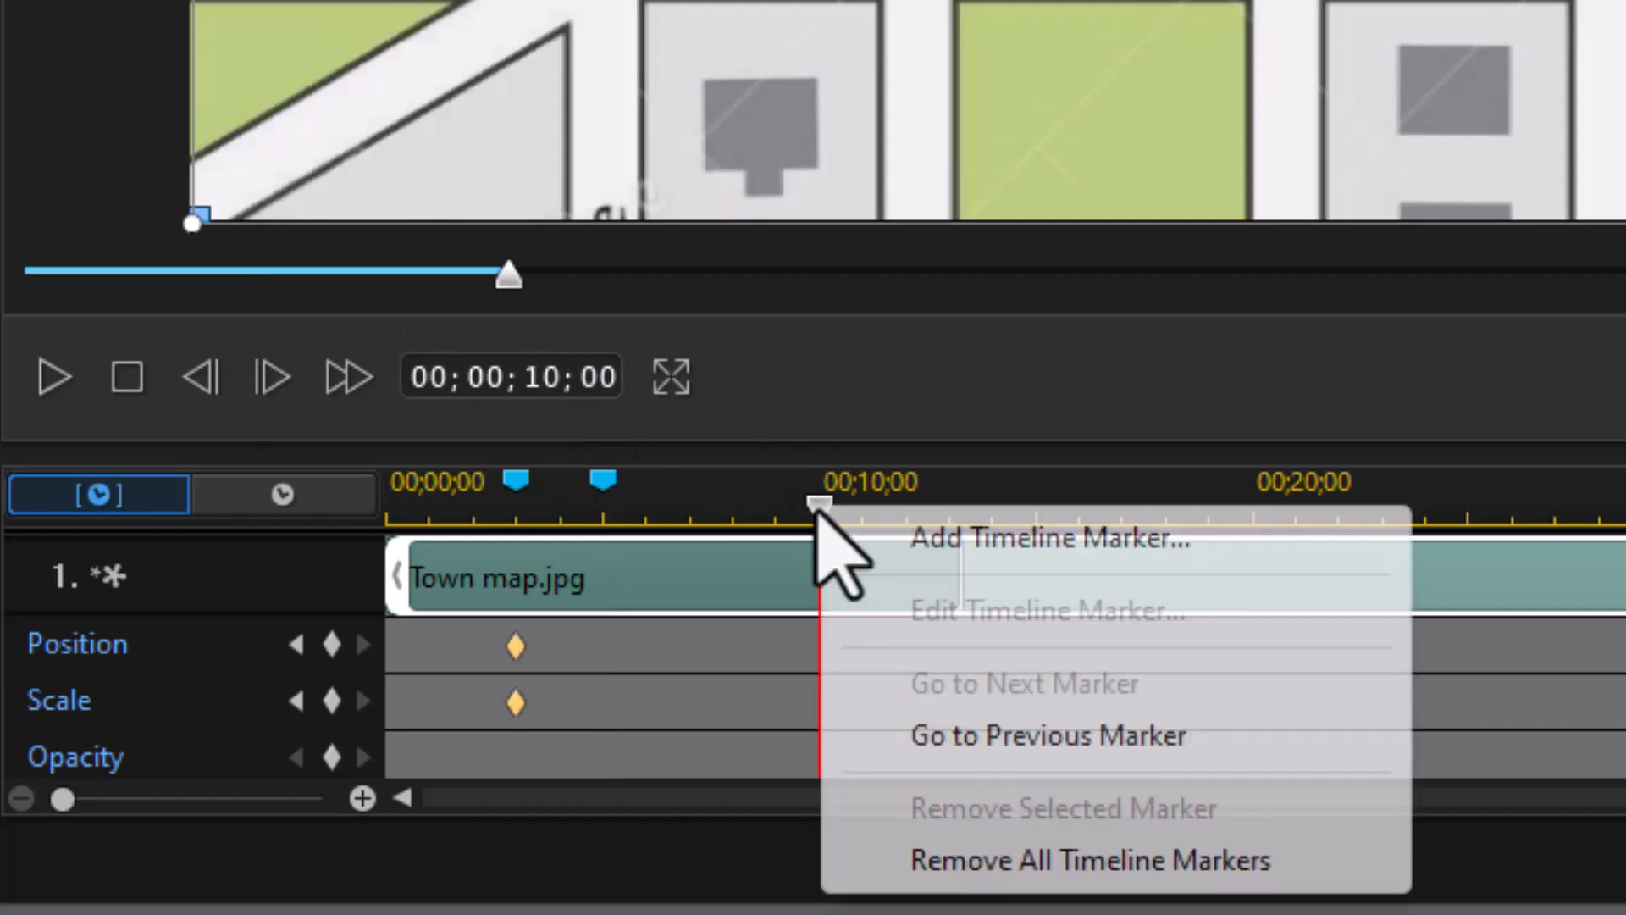
left_click(919, 536)
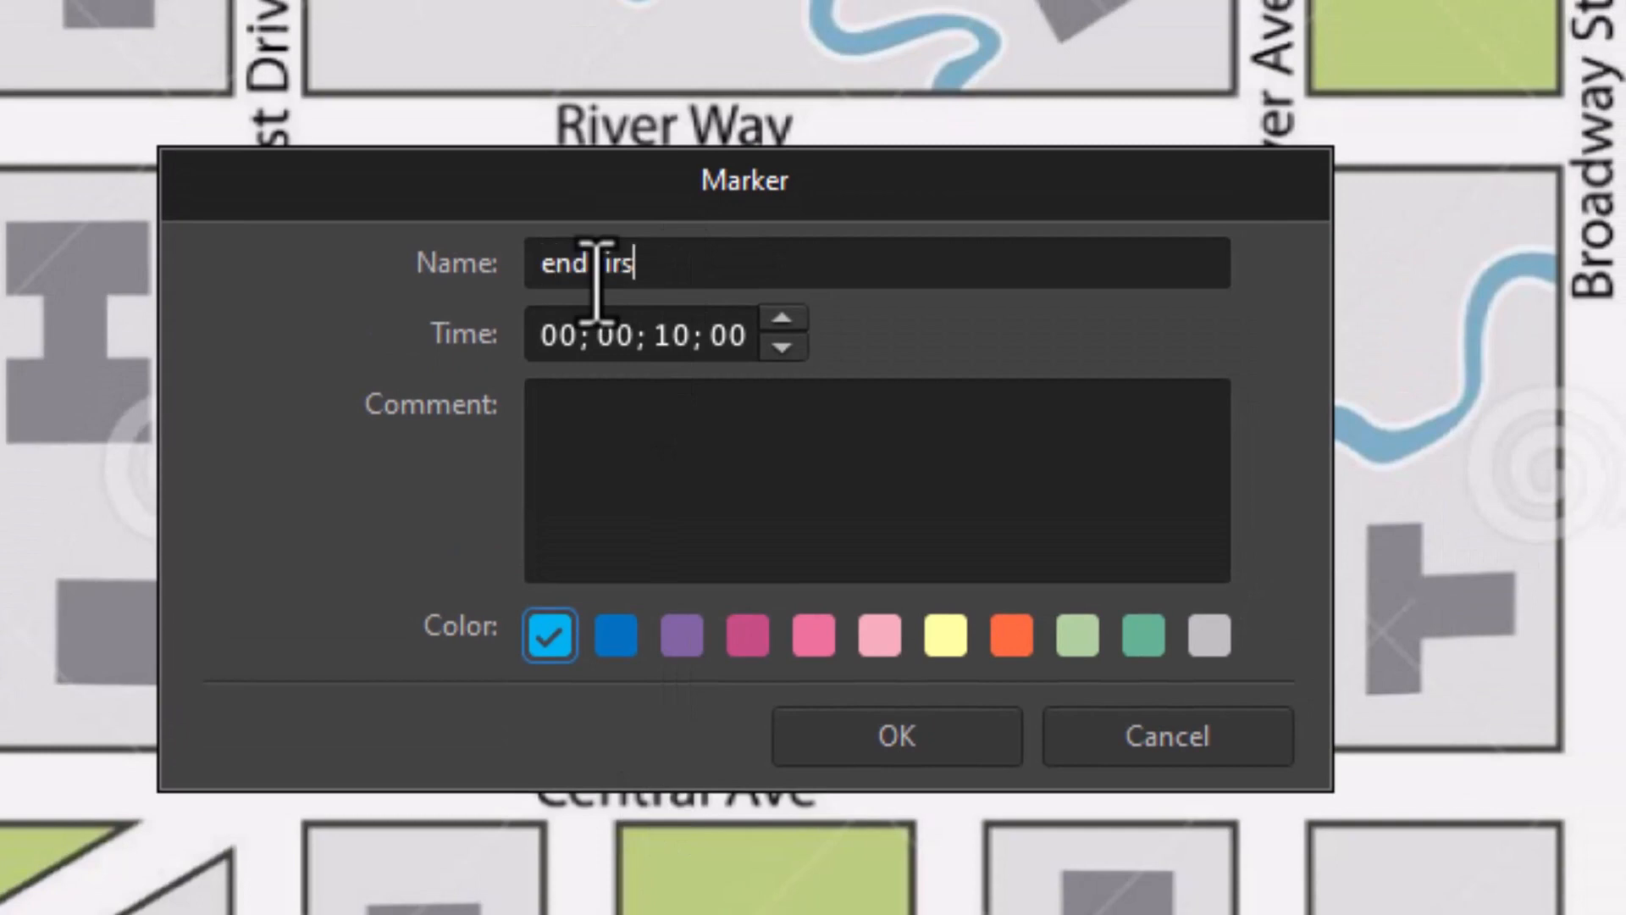
type("end first property")
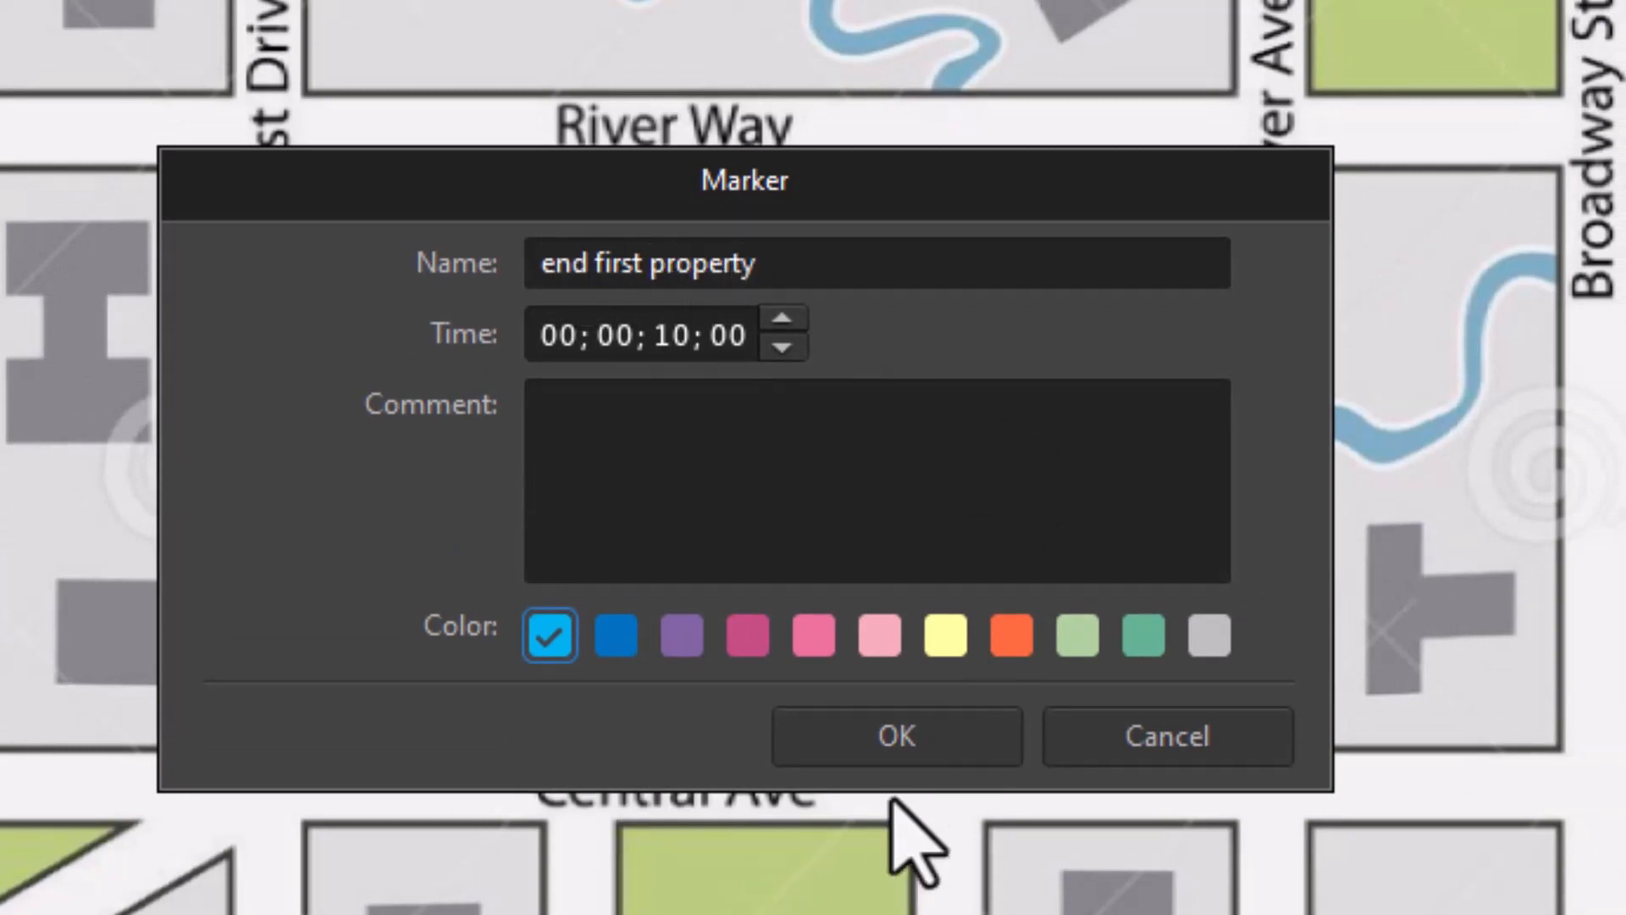
left_click(923, 746)
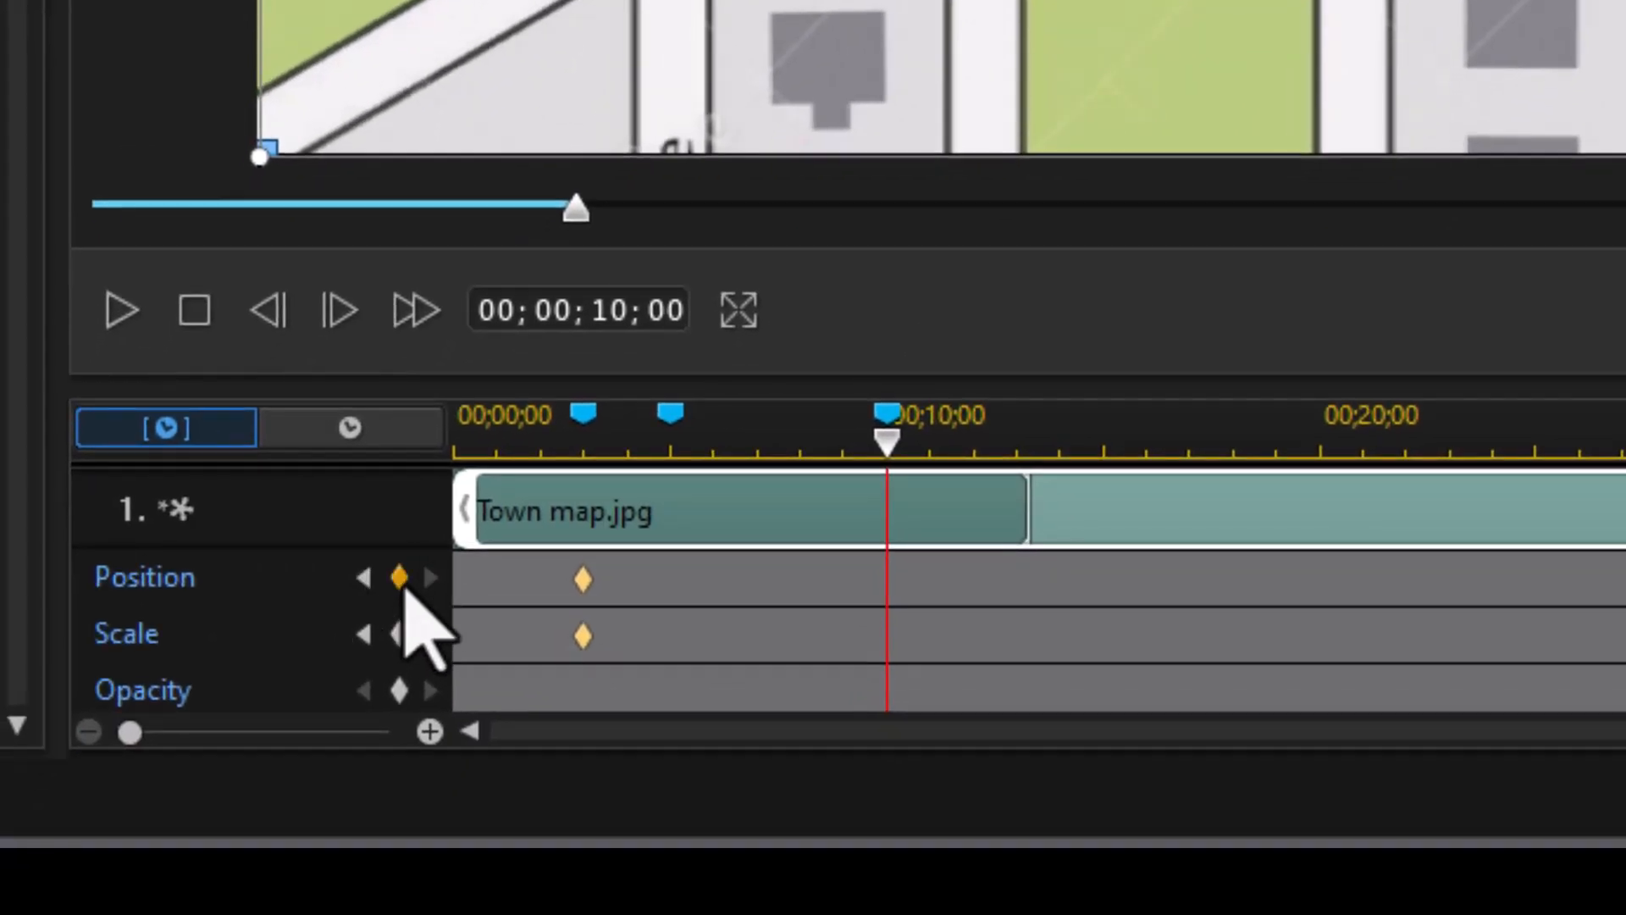
left_click(399, 577)
Step: Add Scale keyframes at the 10-second and 5-second marks
left_click(399, 633)
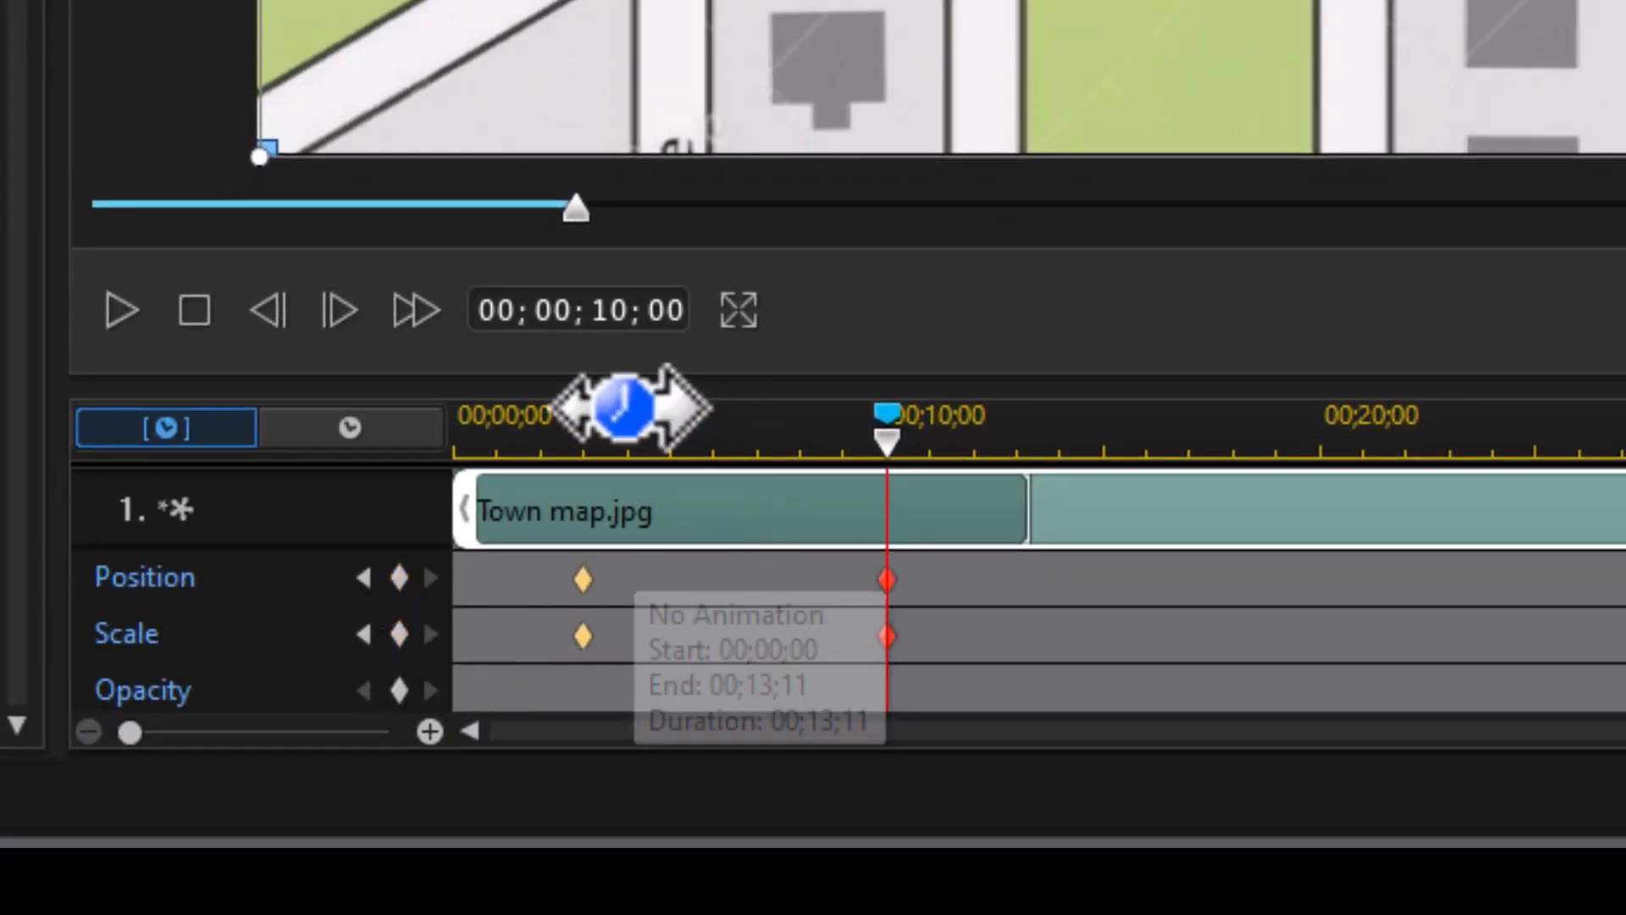
left_click(669, 421)
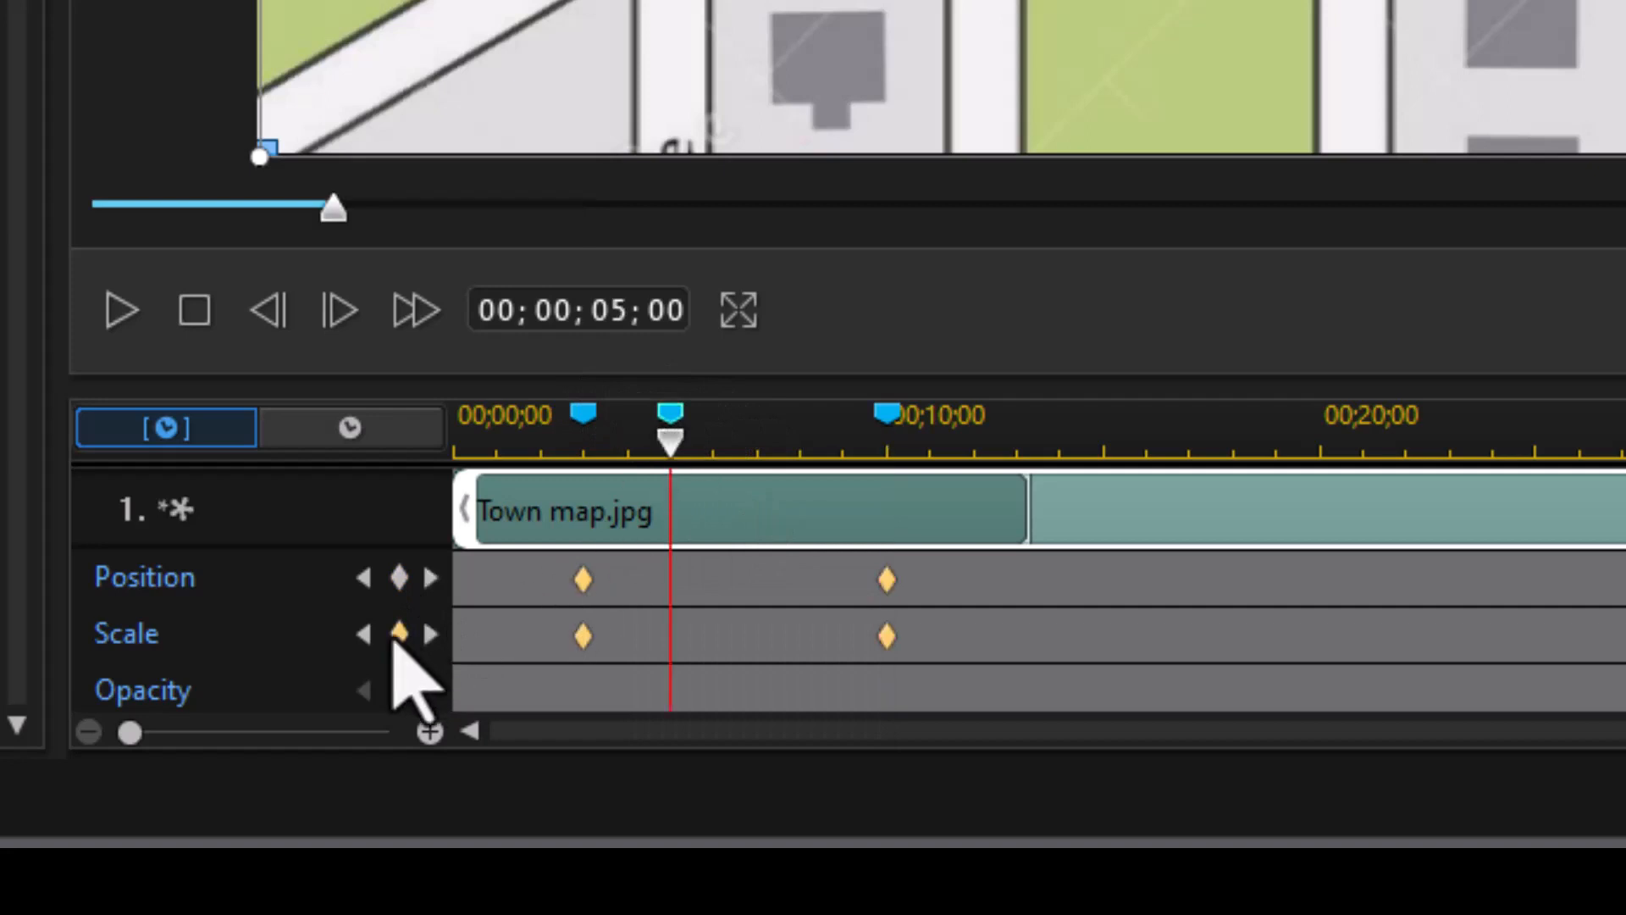
left_click(400, 635)
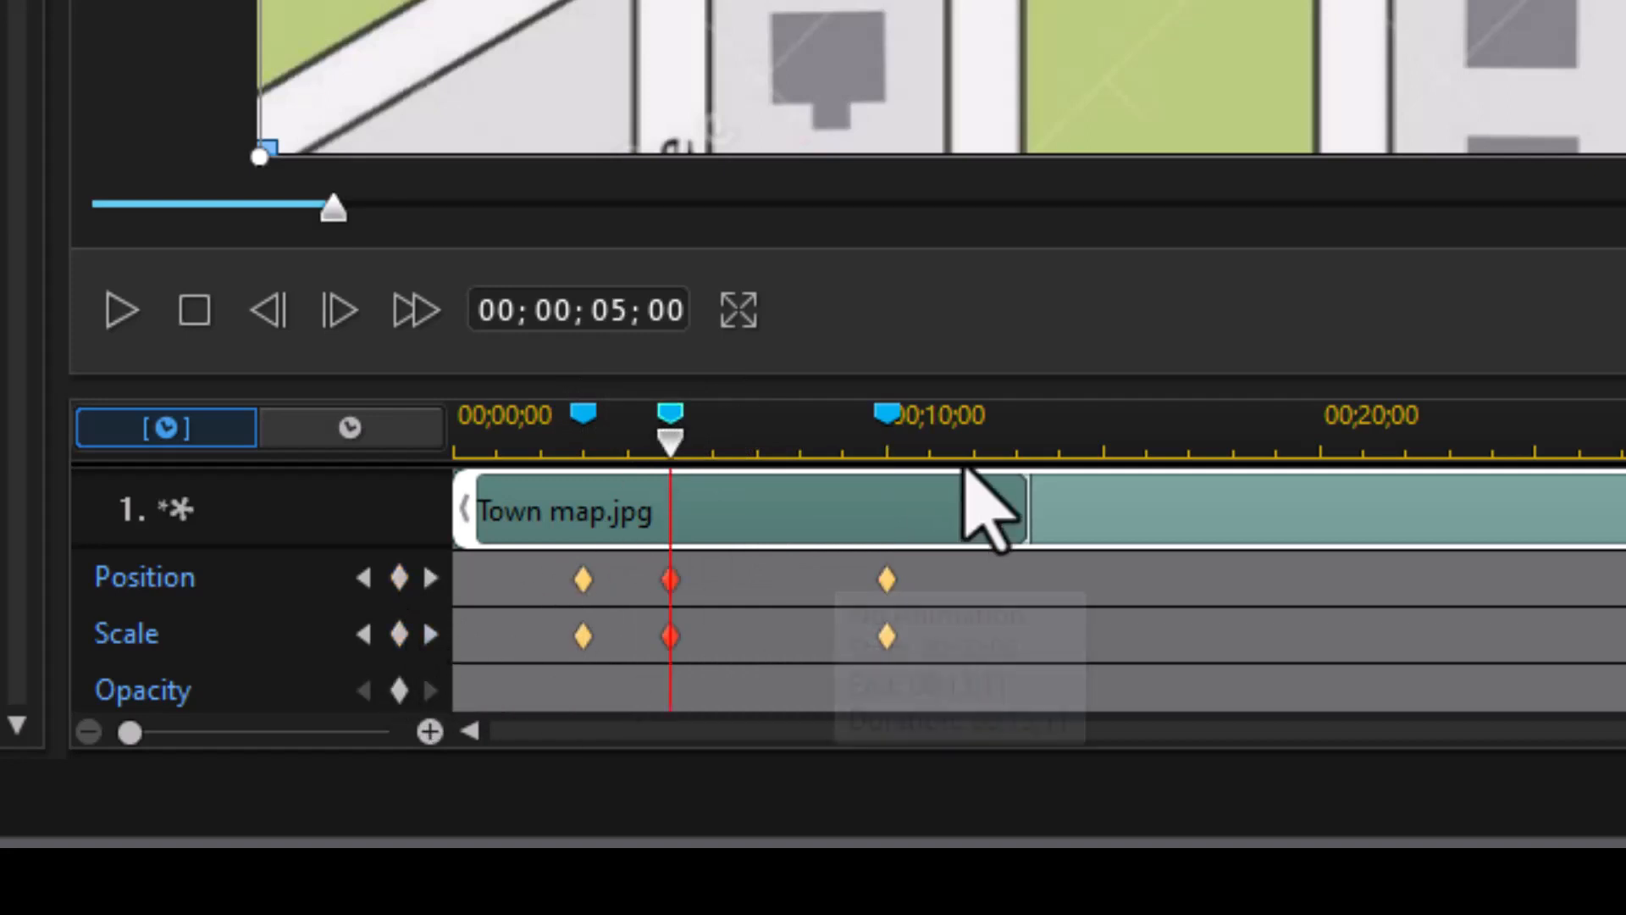
Step: Key Position and Scale at 12 seconds and add a full-screen zoom marker there
left_click(882, 423)
left_click(598, 311)
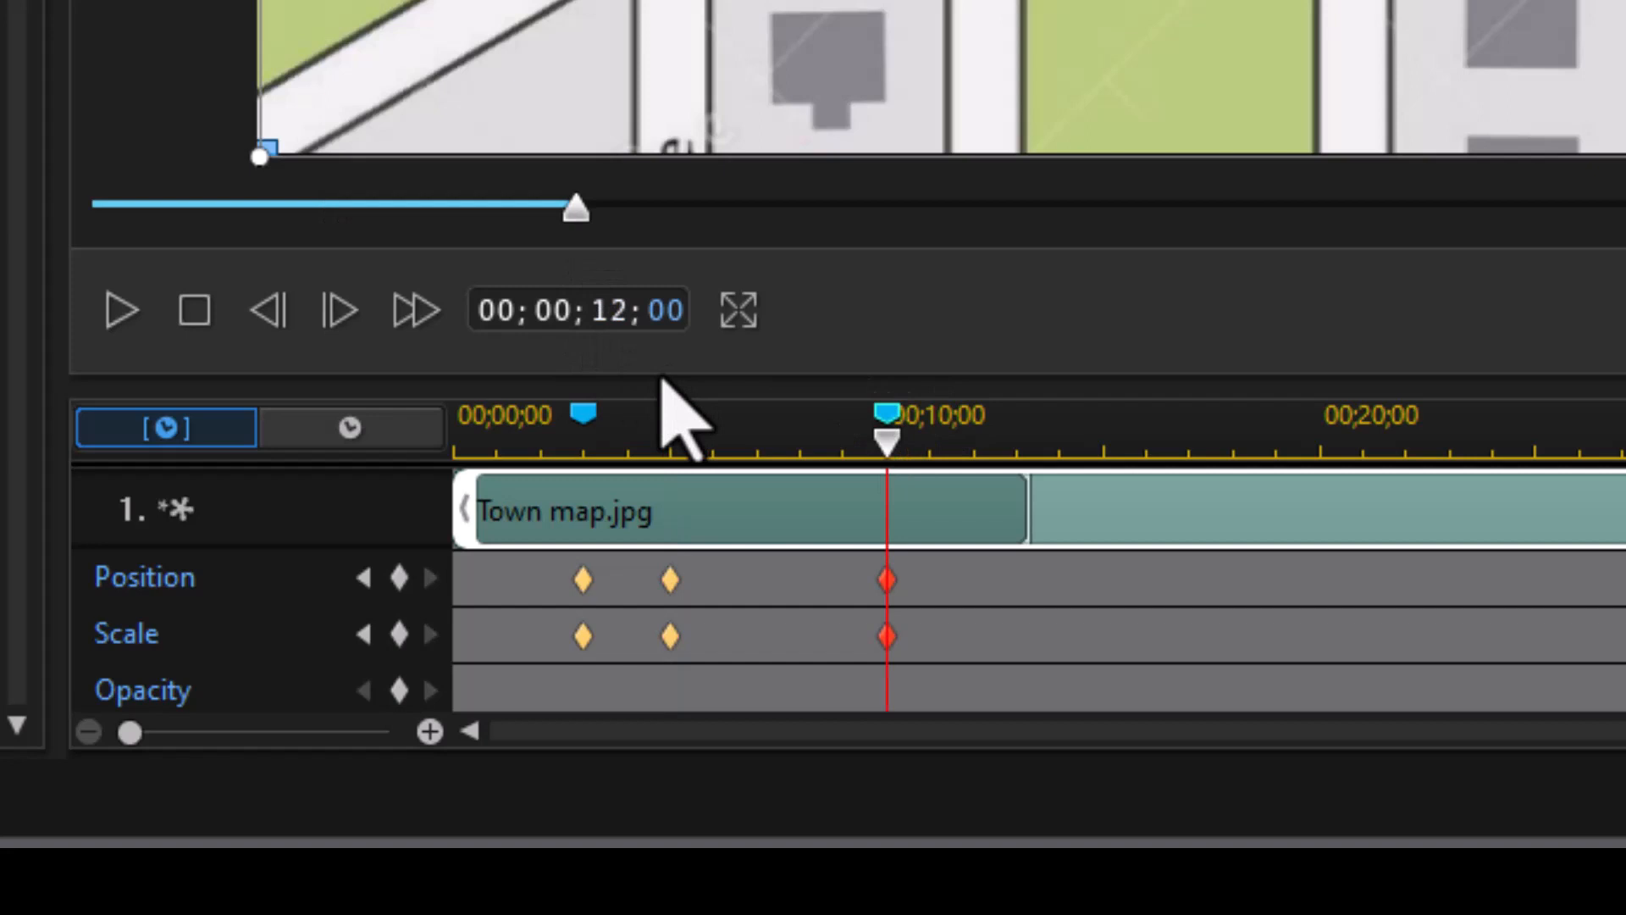
key("Return")
left_click(399, 578)
left_click(399, 633)
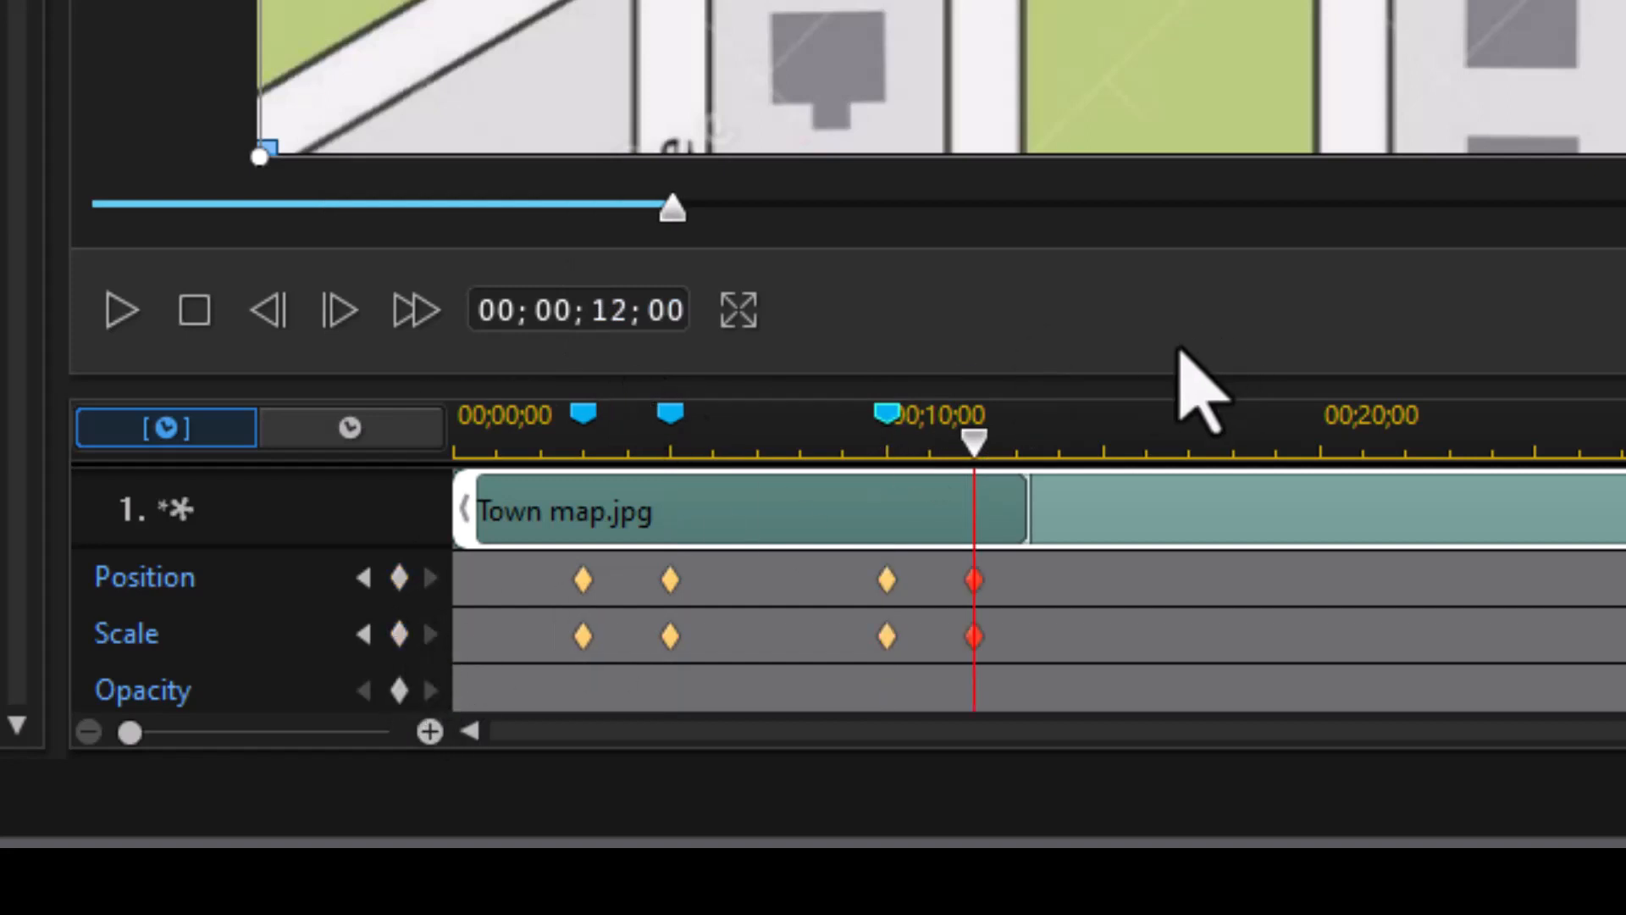
right_click(974, 437)
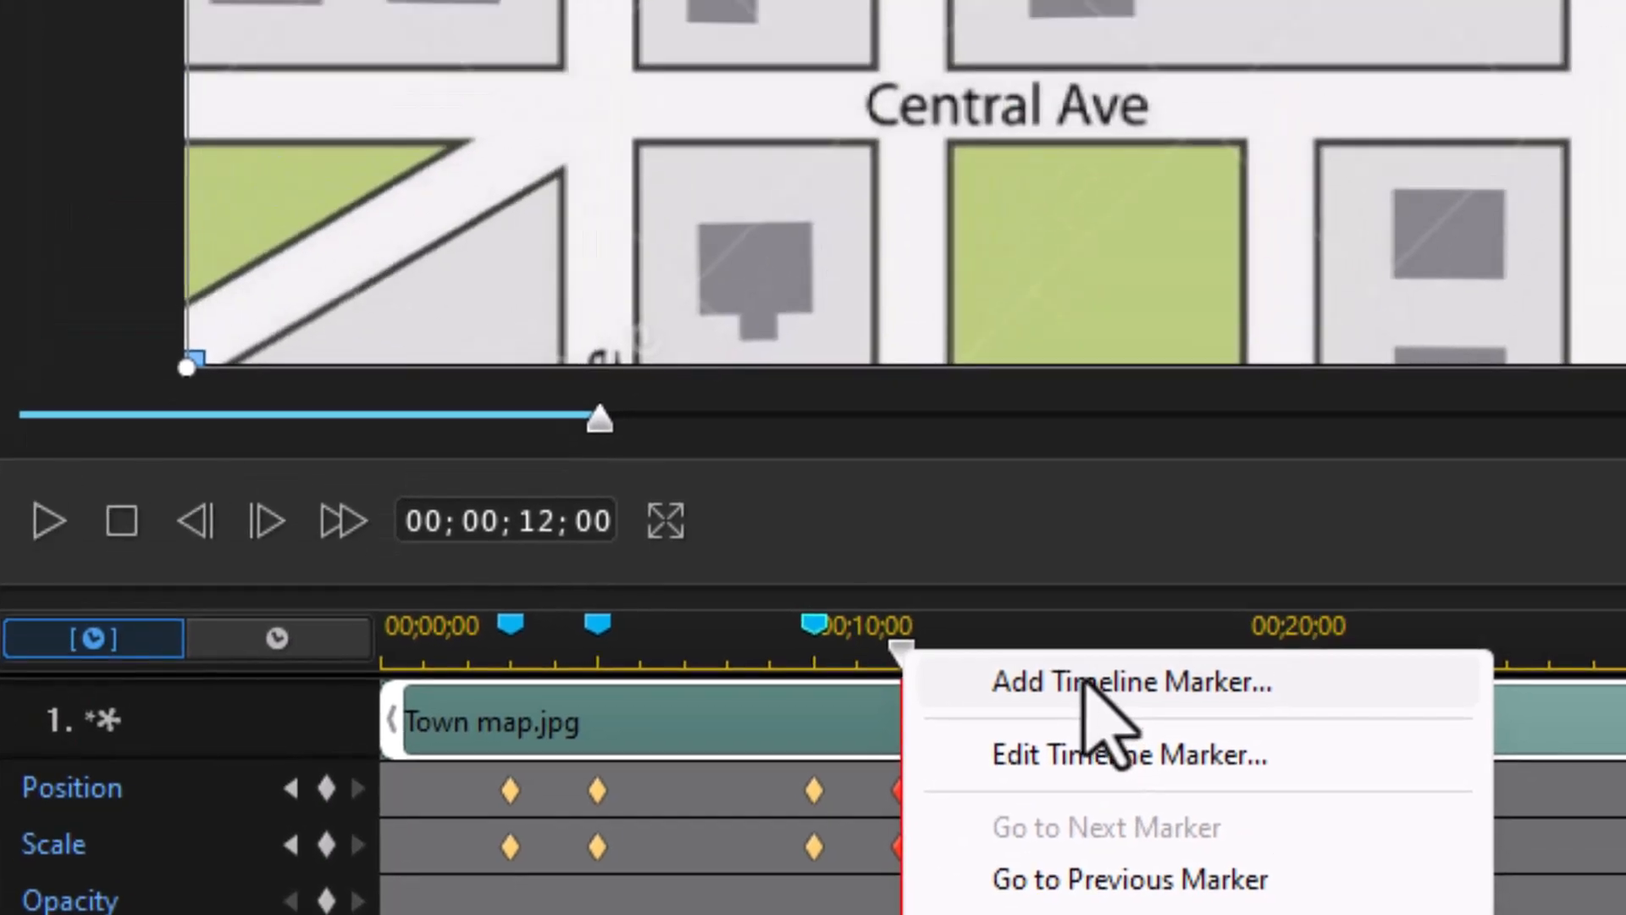
left_click(1083, 683)
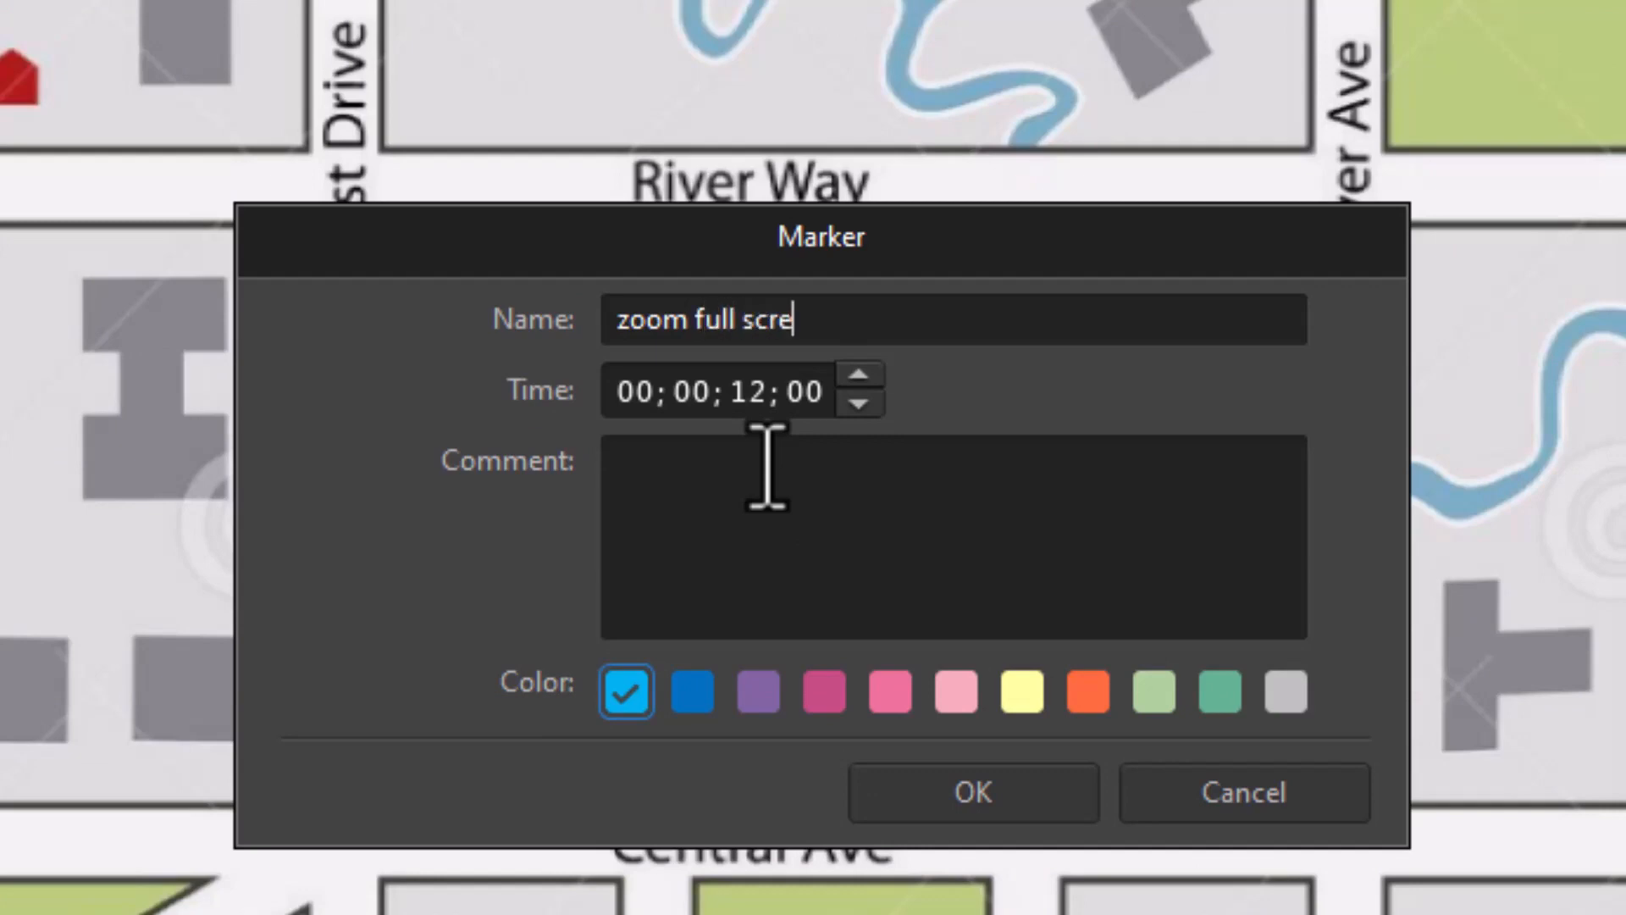
key("Return")
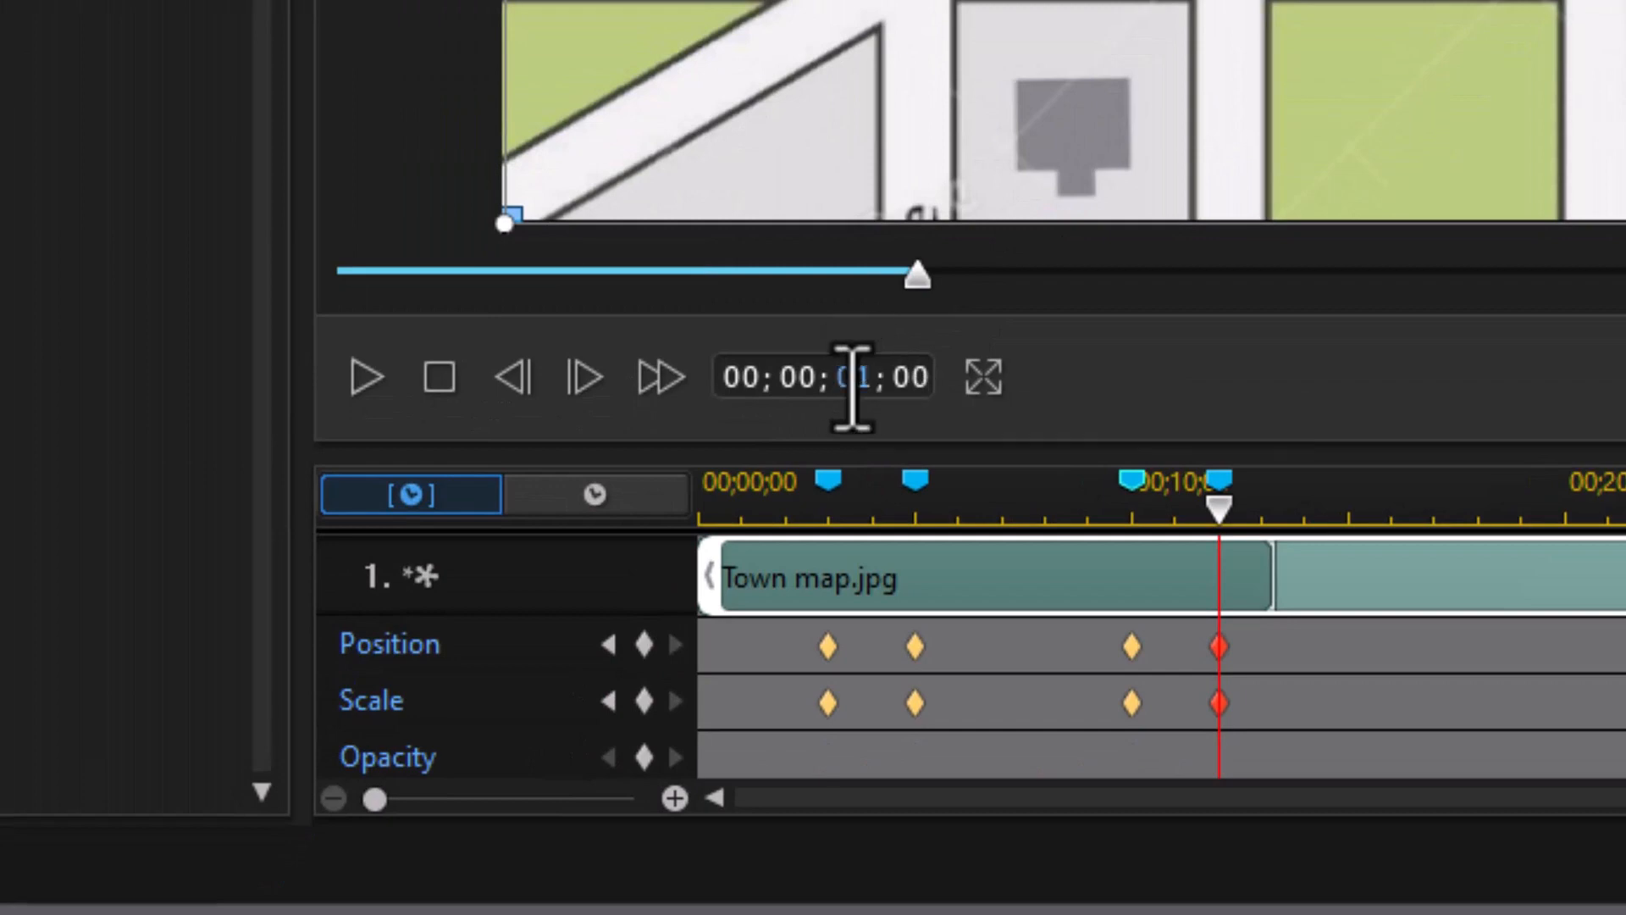
Step: Add a timeline marker at 14 seconds
type("14")
key("Return")
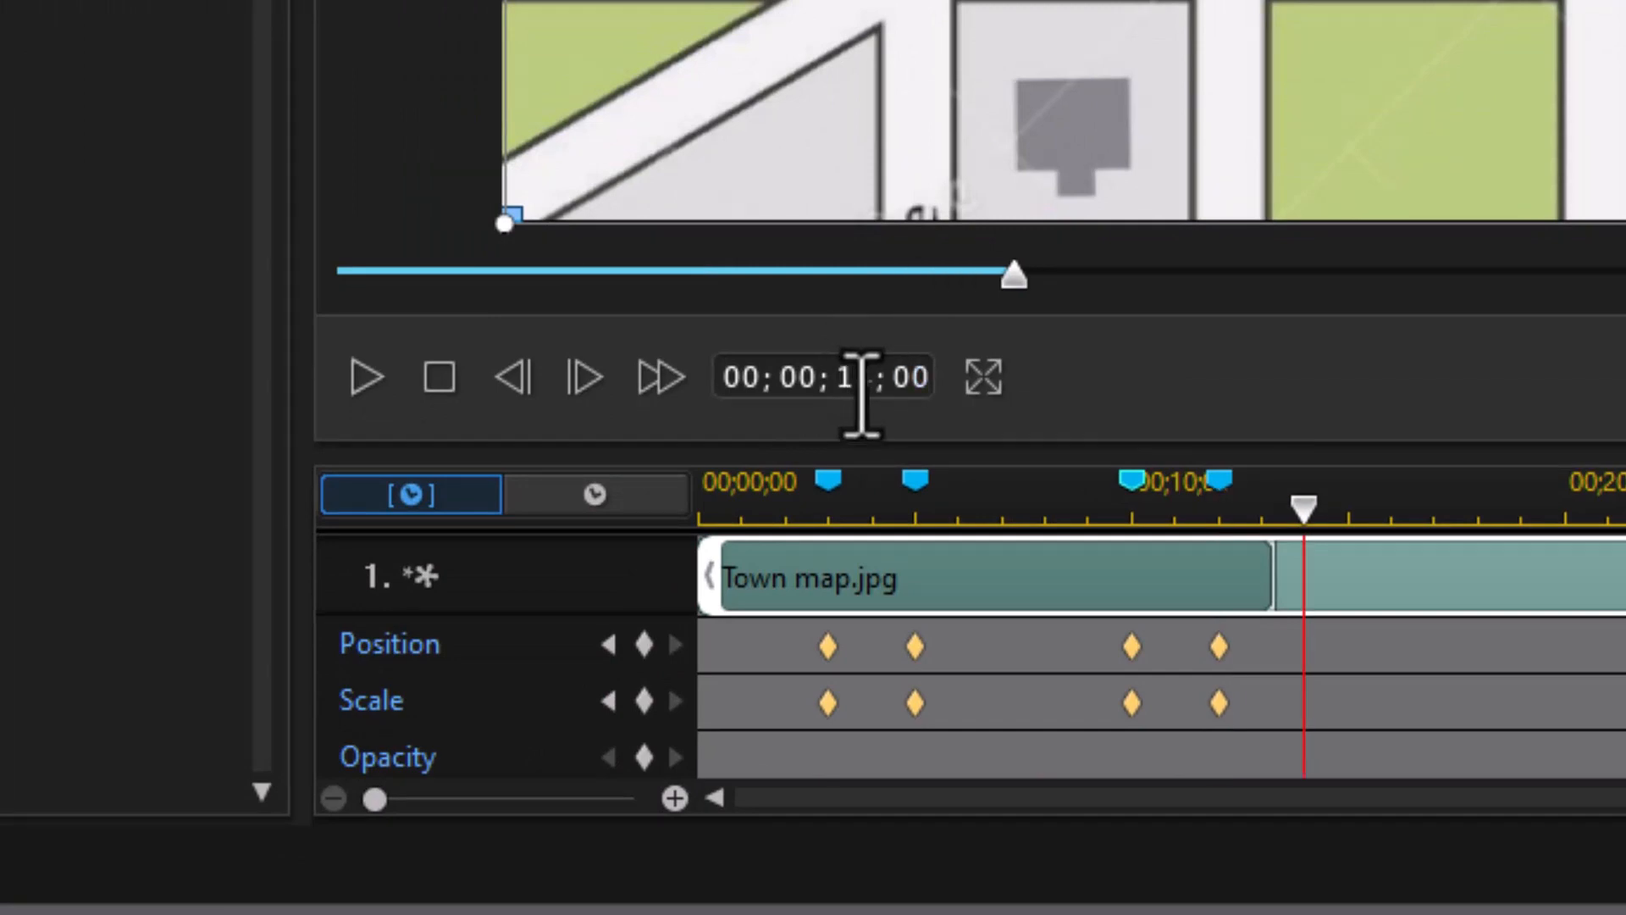
right_click(1294, 515)
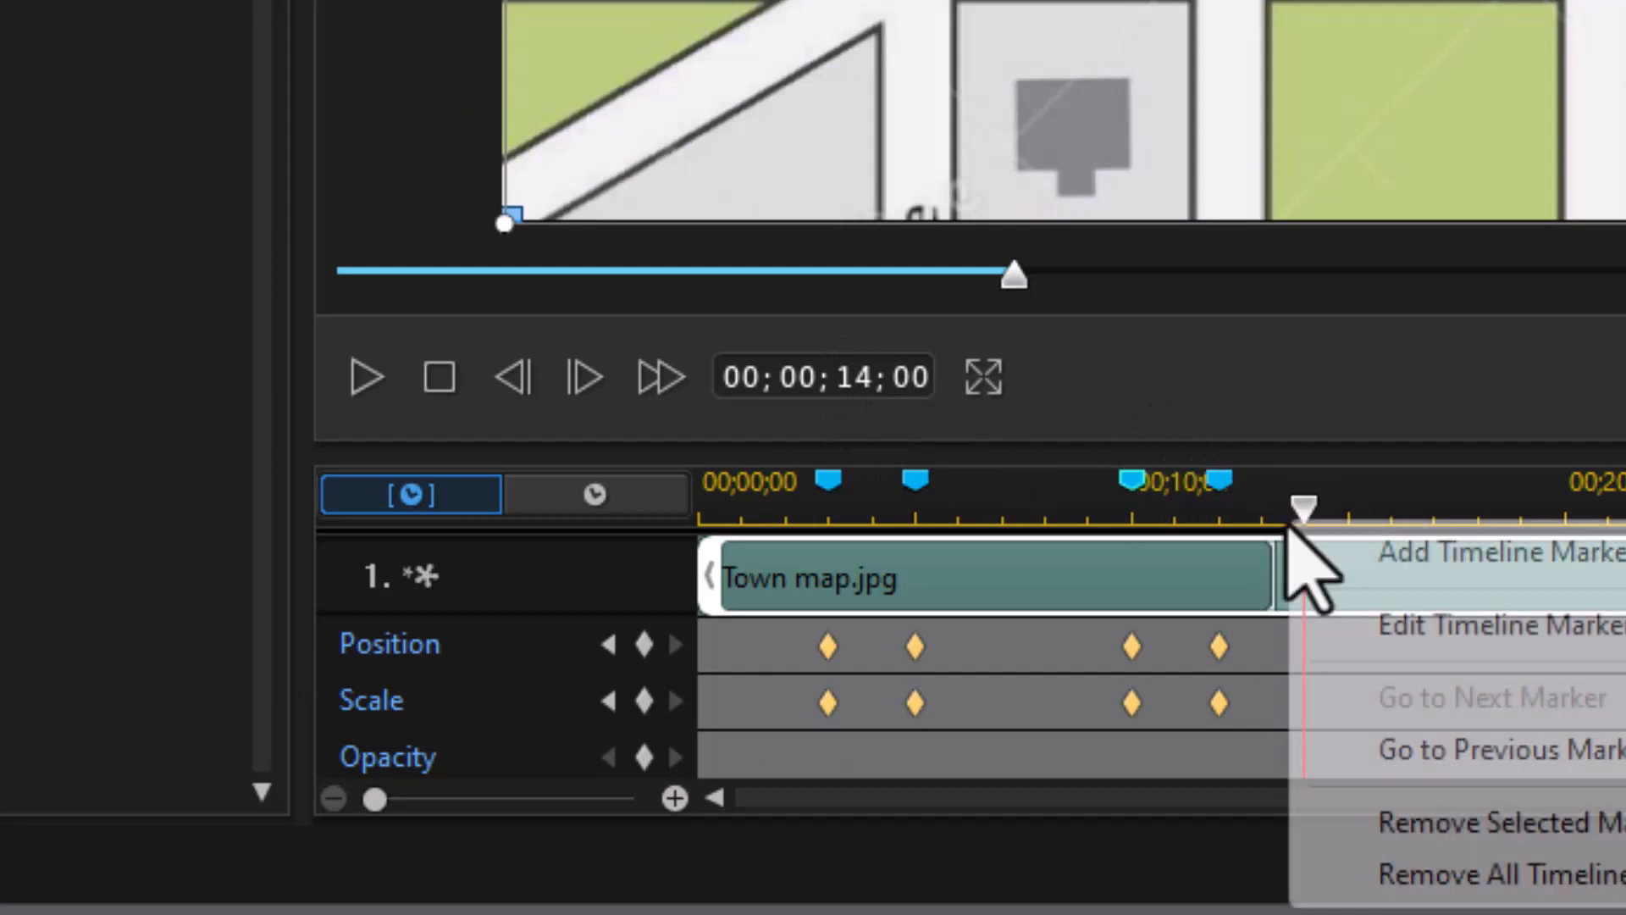
left_click(1446, 551)
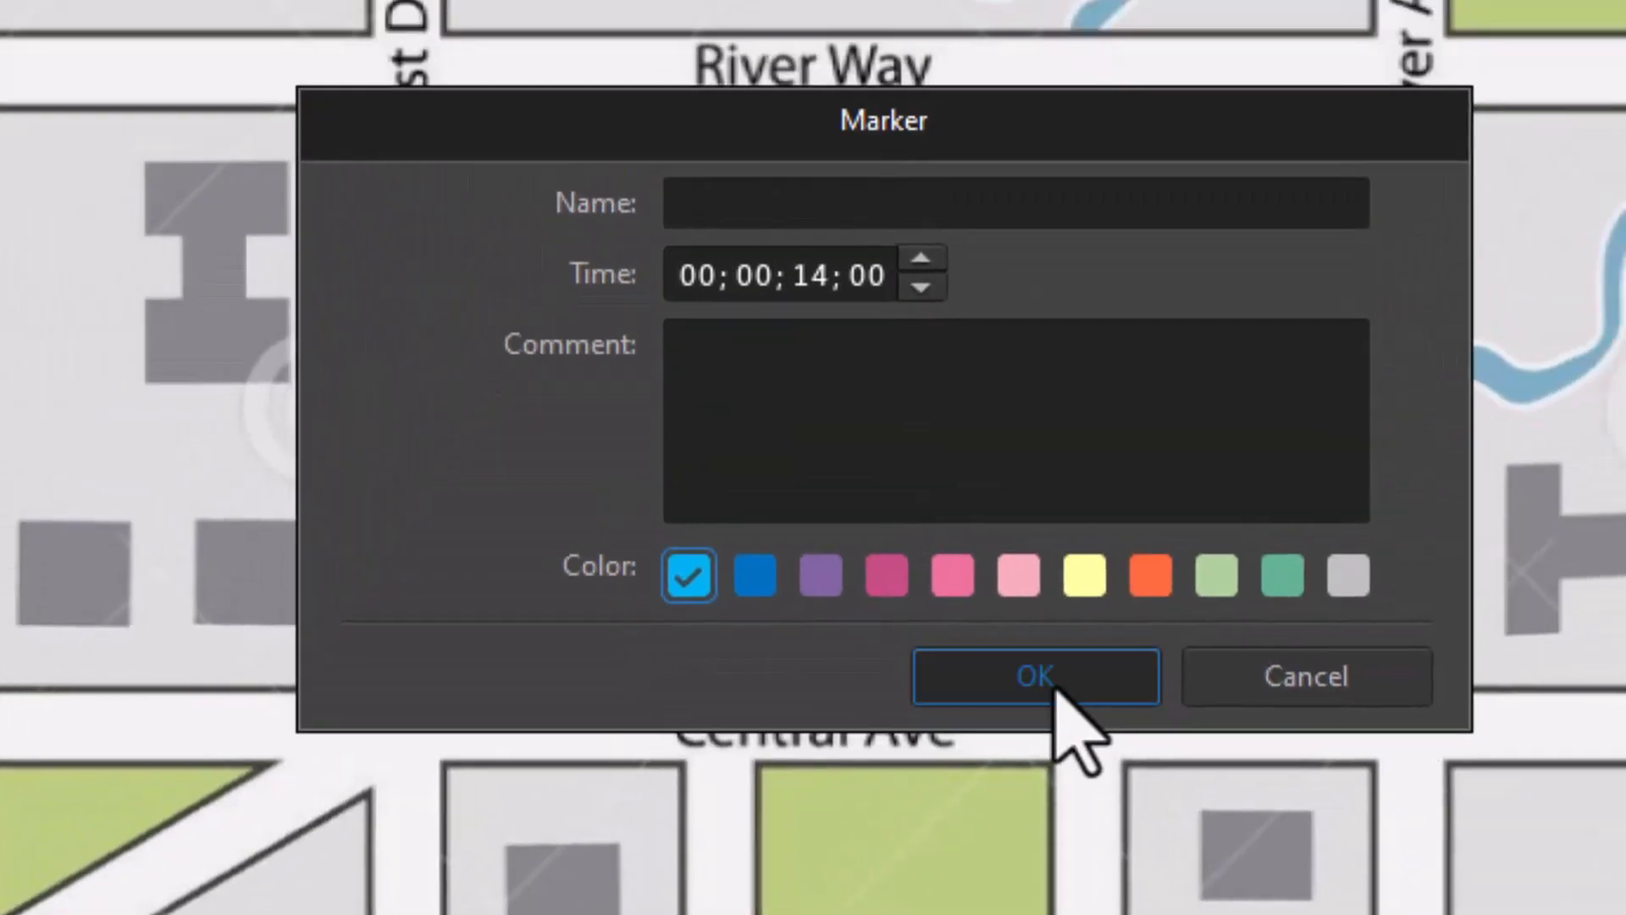
Step: Save the 14-second marker and add a Scale keyframe there
left_click(1054, 688)
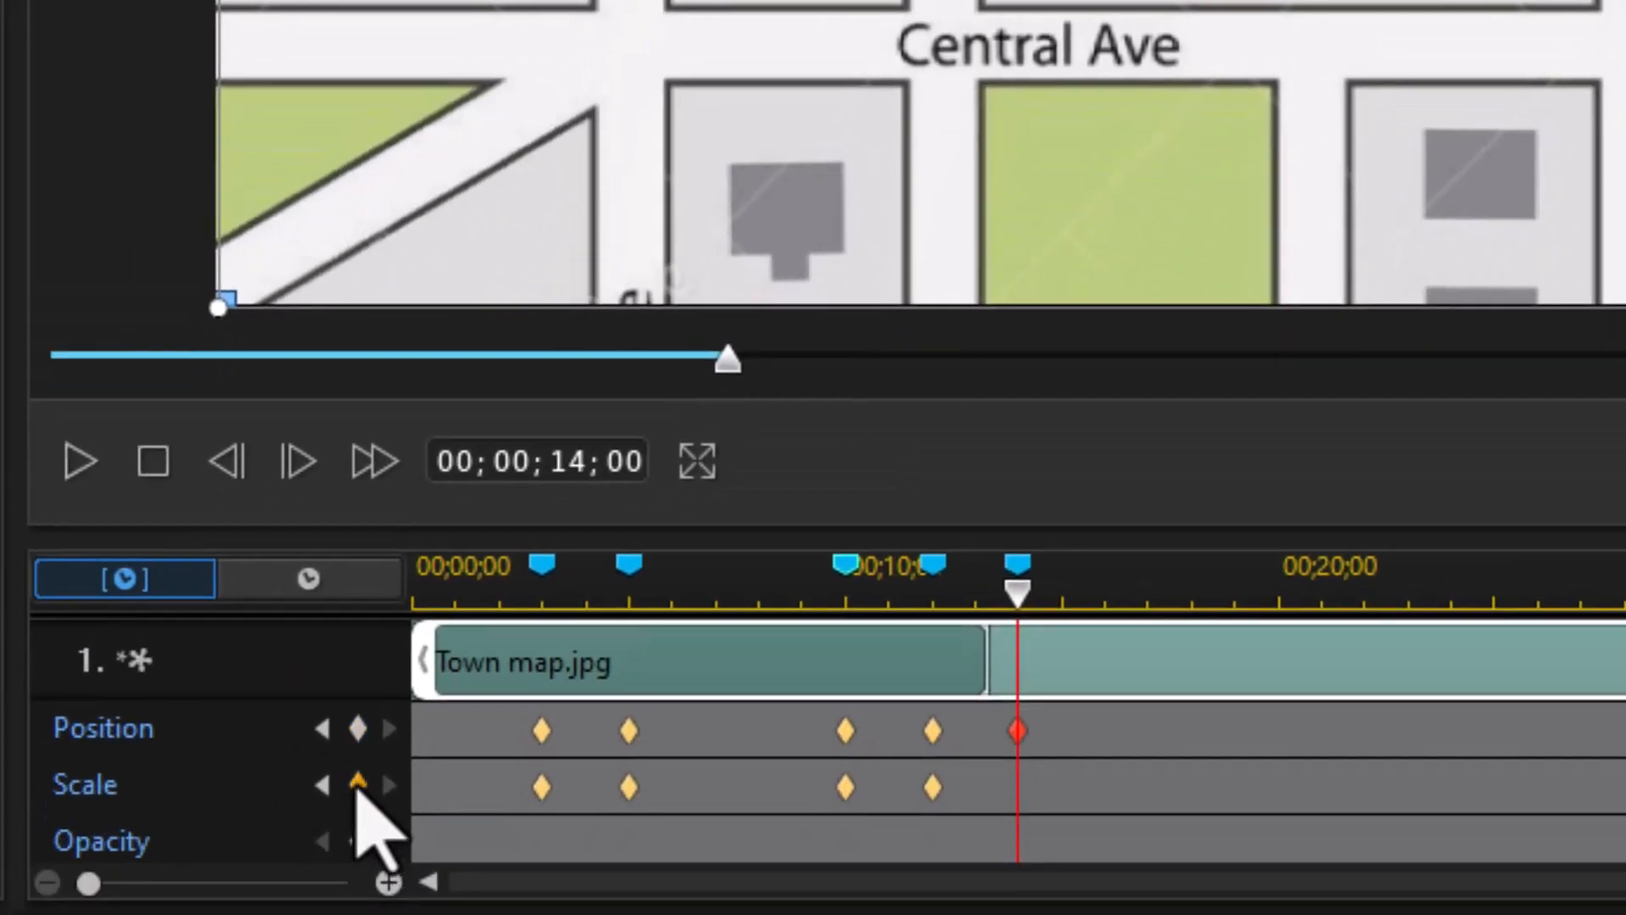
left_click(358, 781)
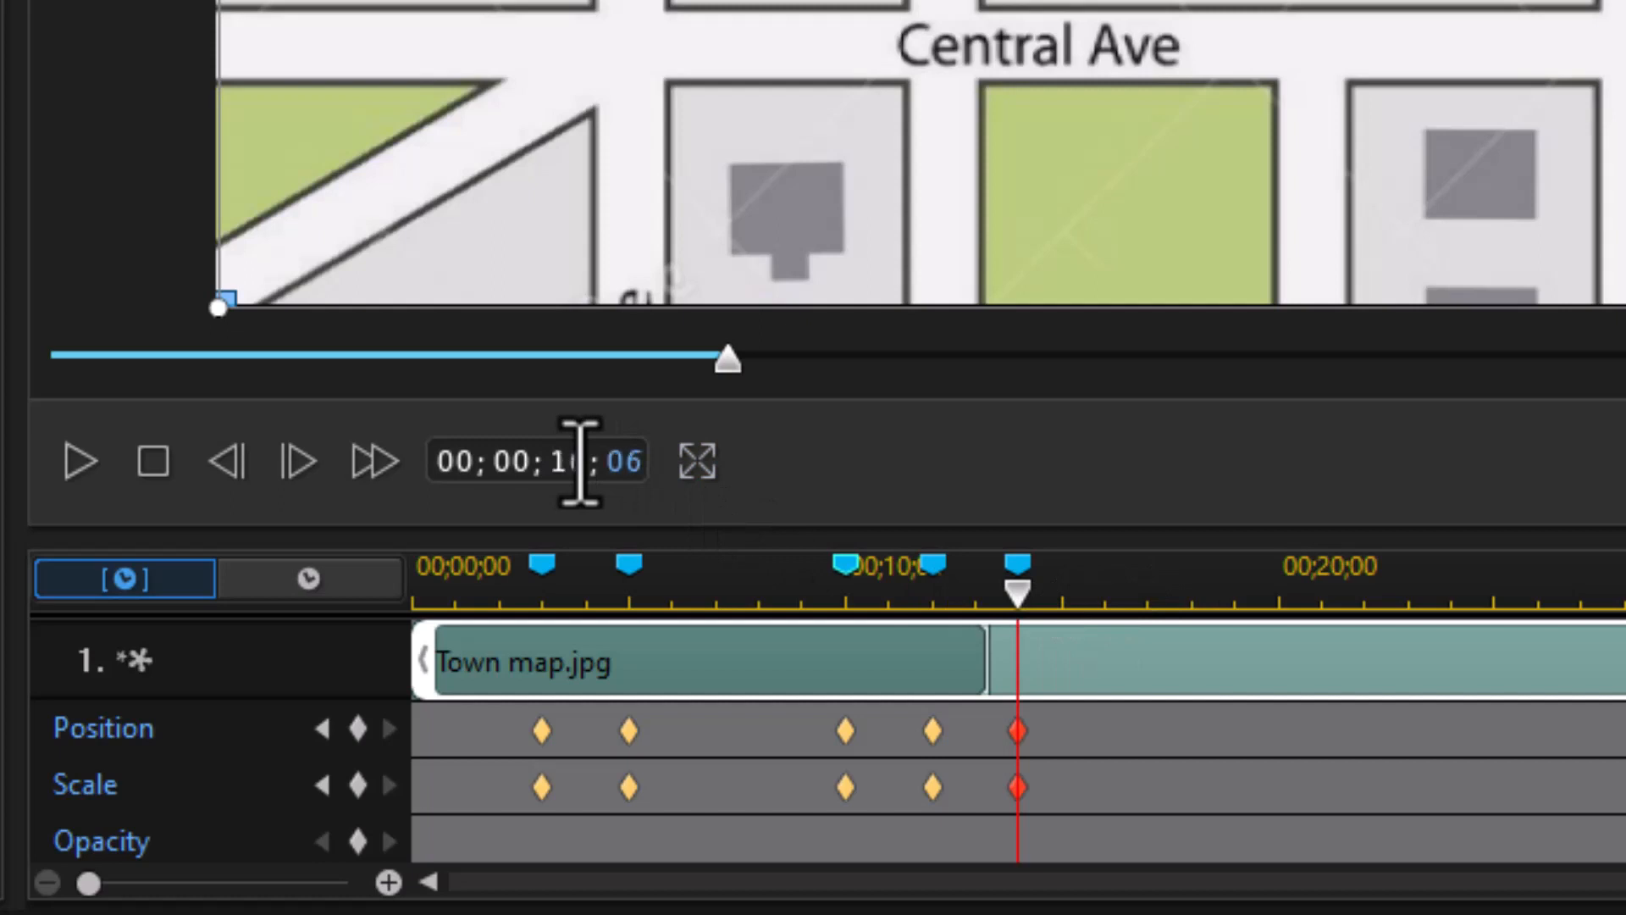
Step: Add a 'second property' marker at 16;06 with Position and Scale keyframes
key("Return")
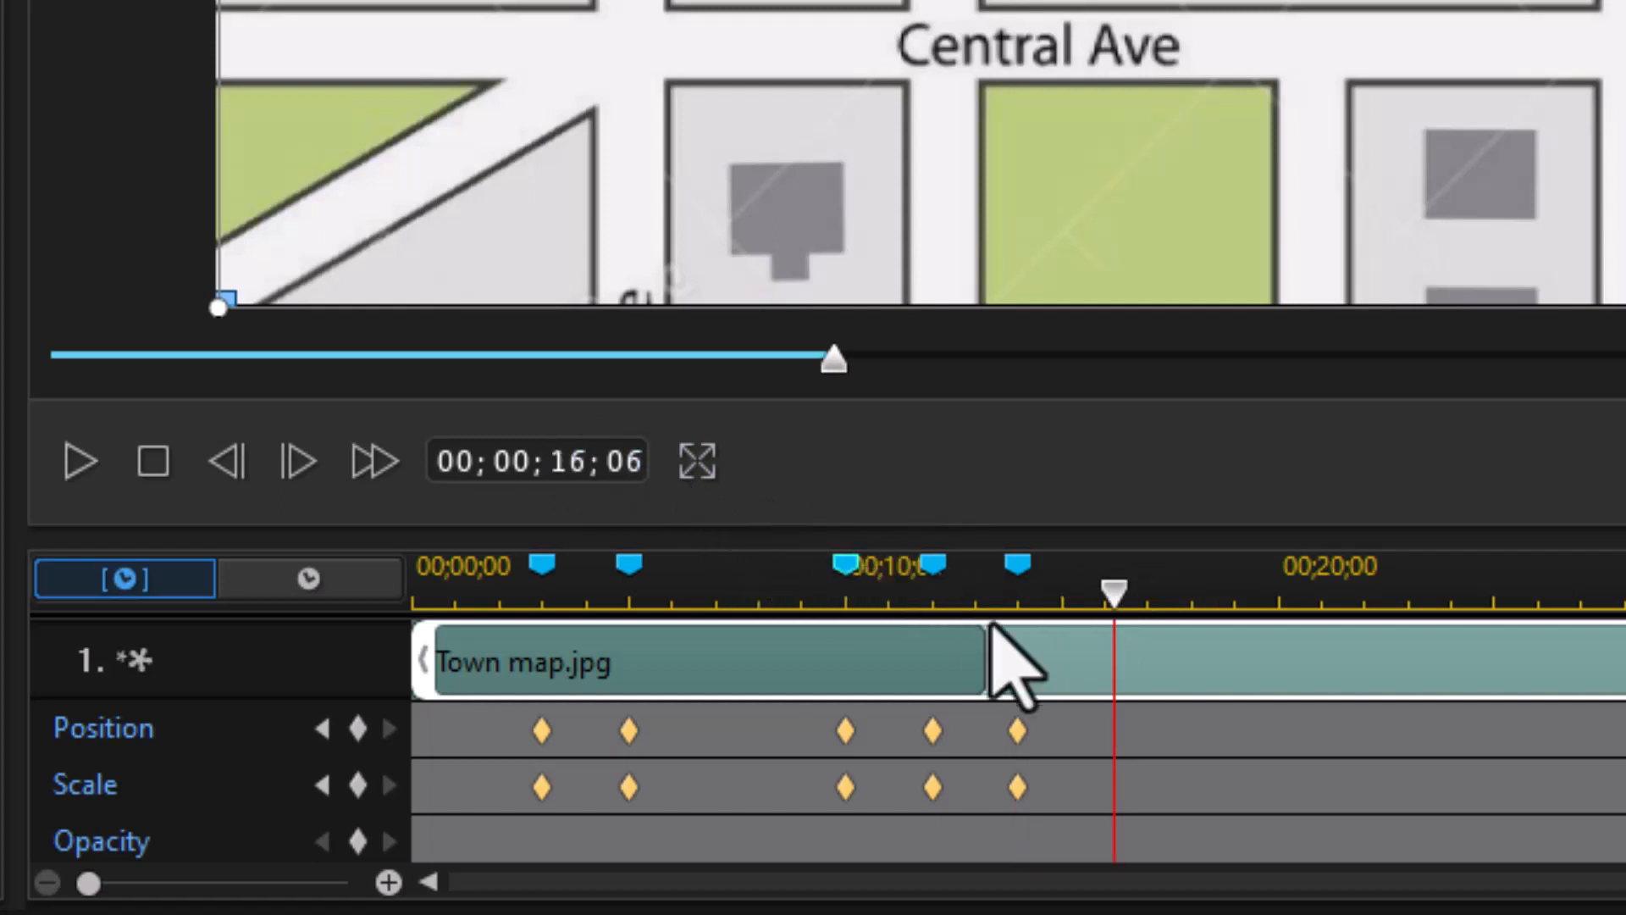
right_click(1106, 593)
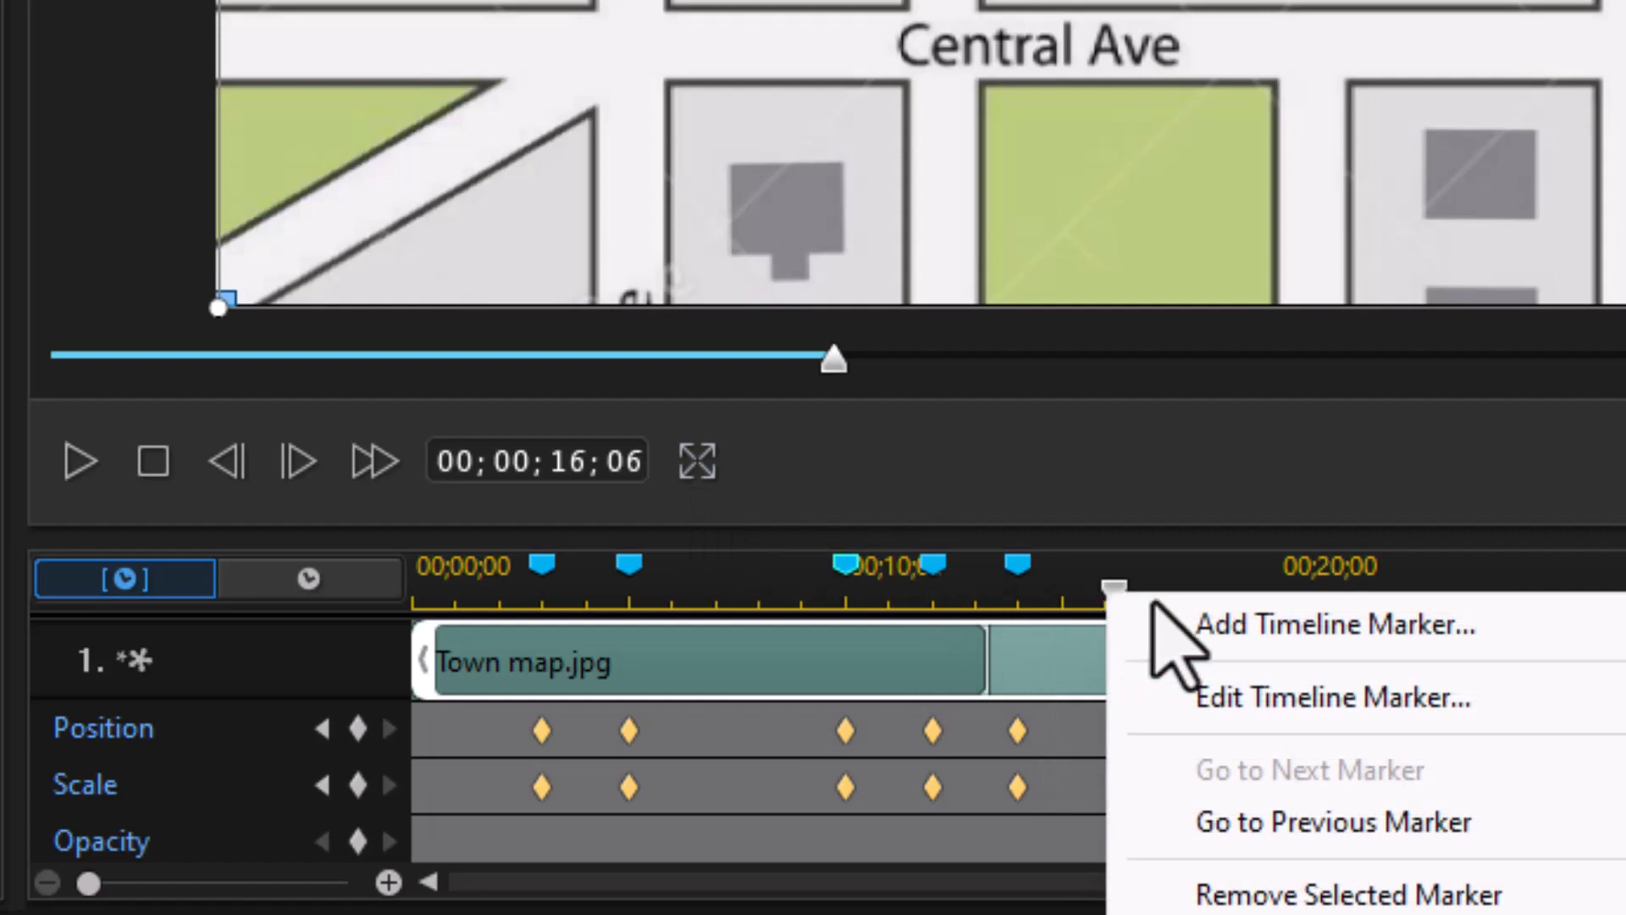
left_click(1275, 631)
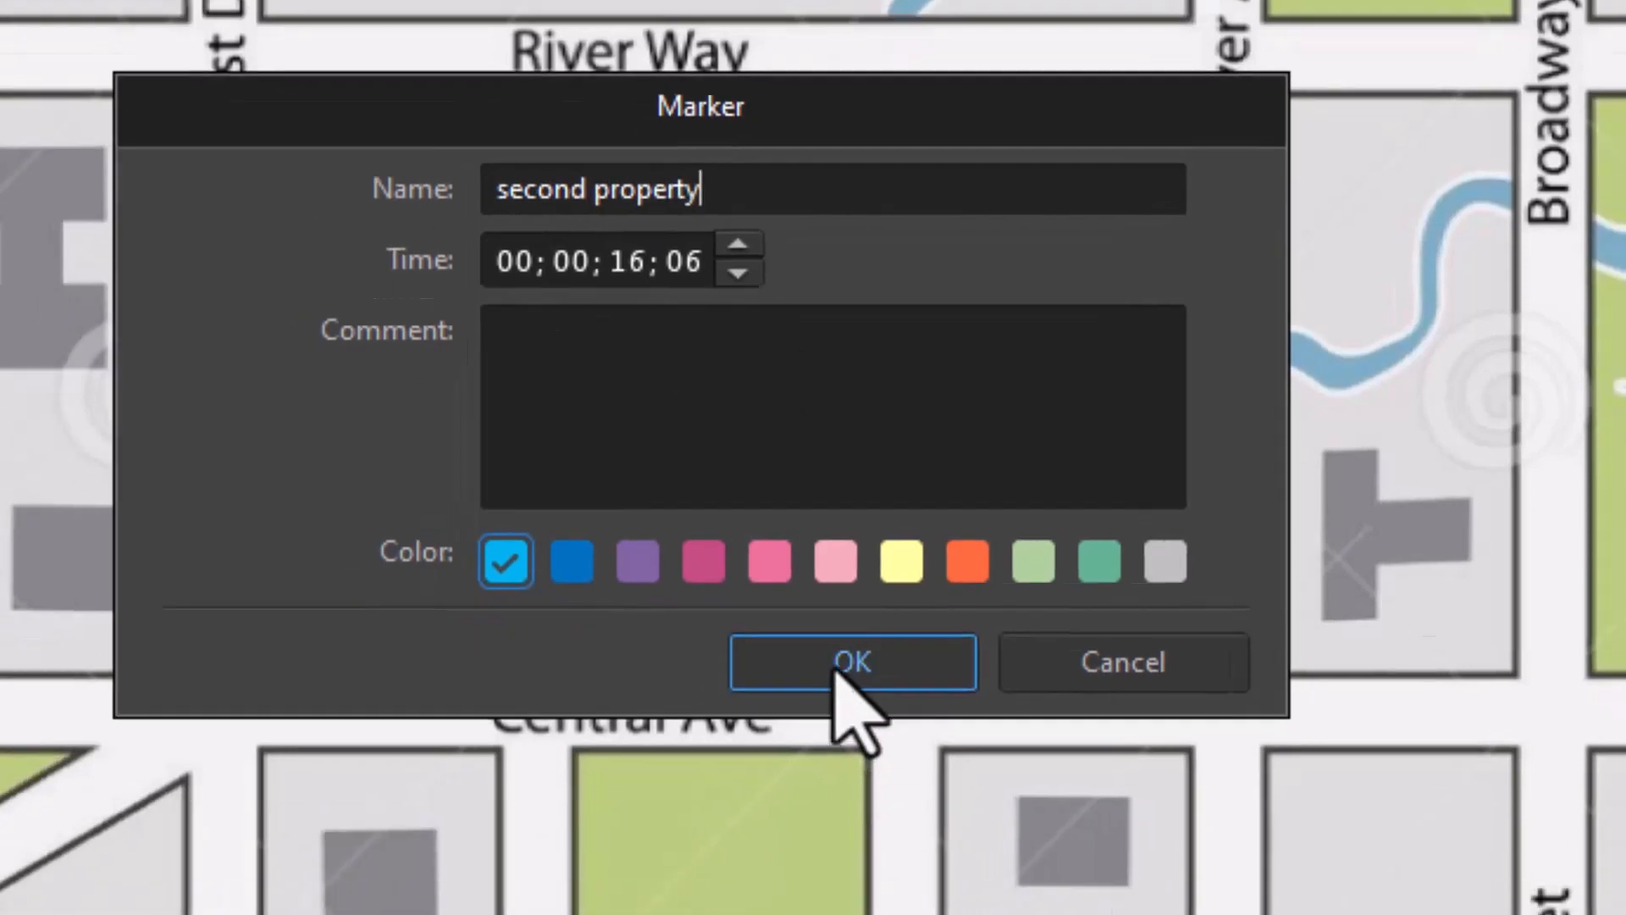
left_click(771, 786)
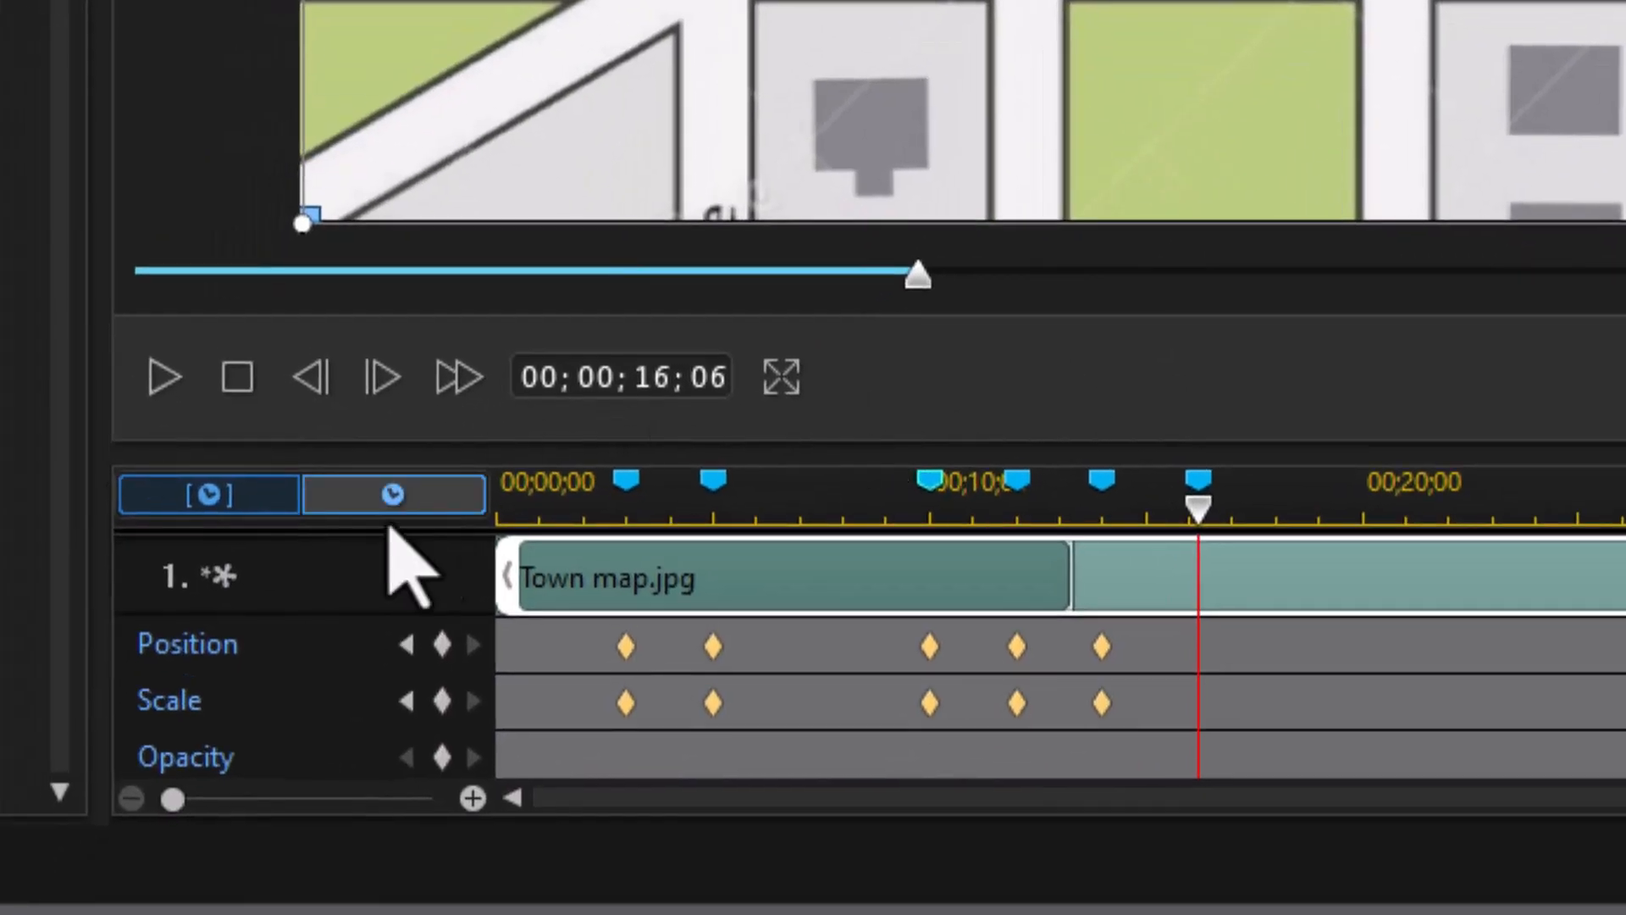
left_click(442, 646)
left_click(443, 700)
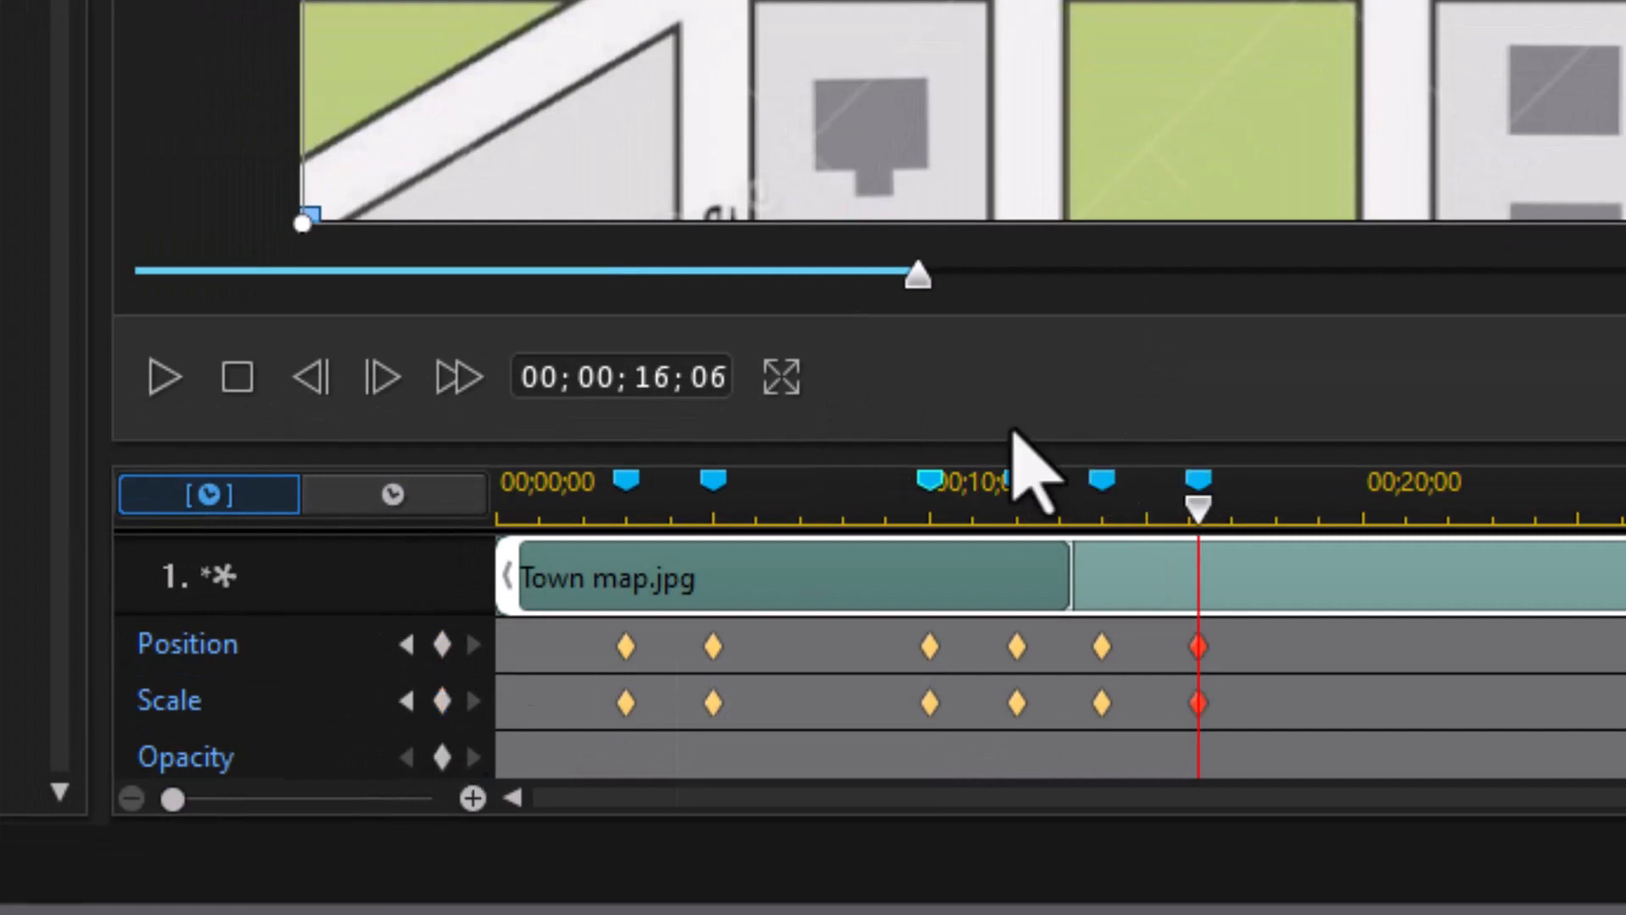
Step: Add a 'zoom back out soon' marker at 21;06 and a Position keyframe there
left_click(645, 377)
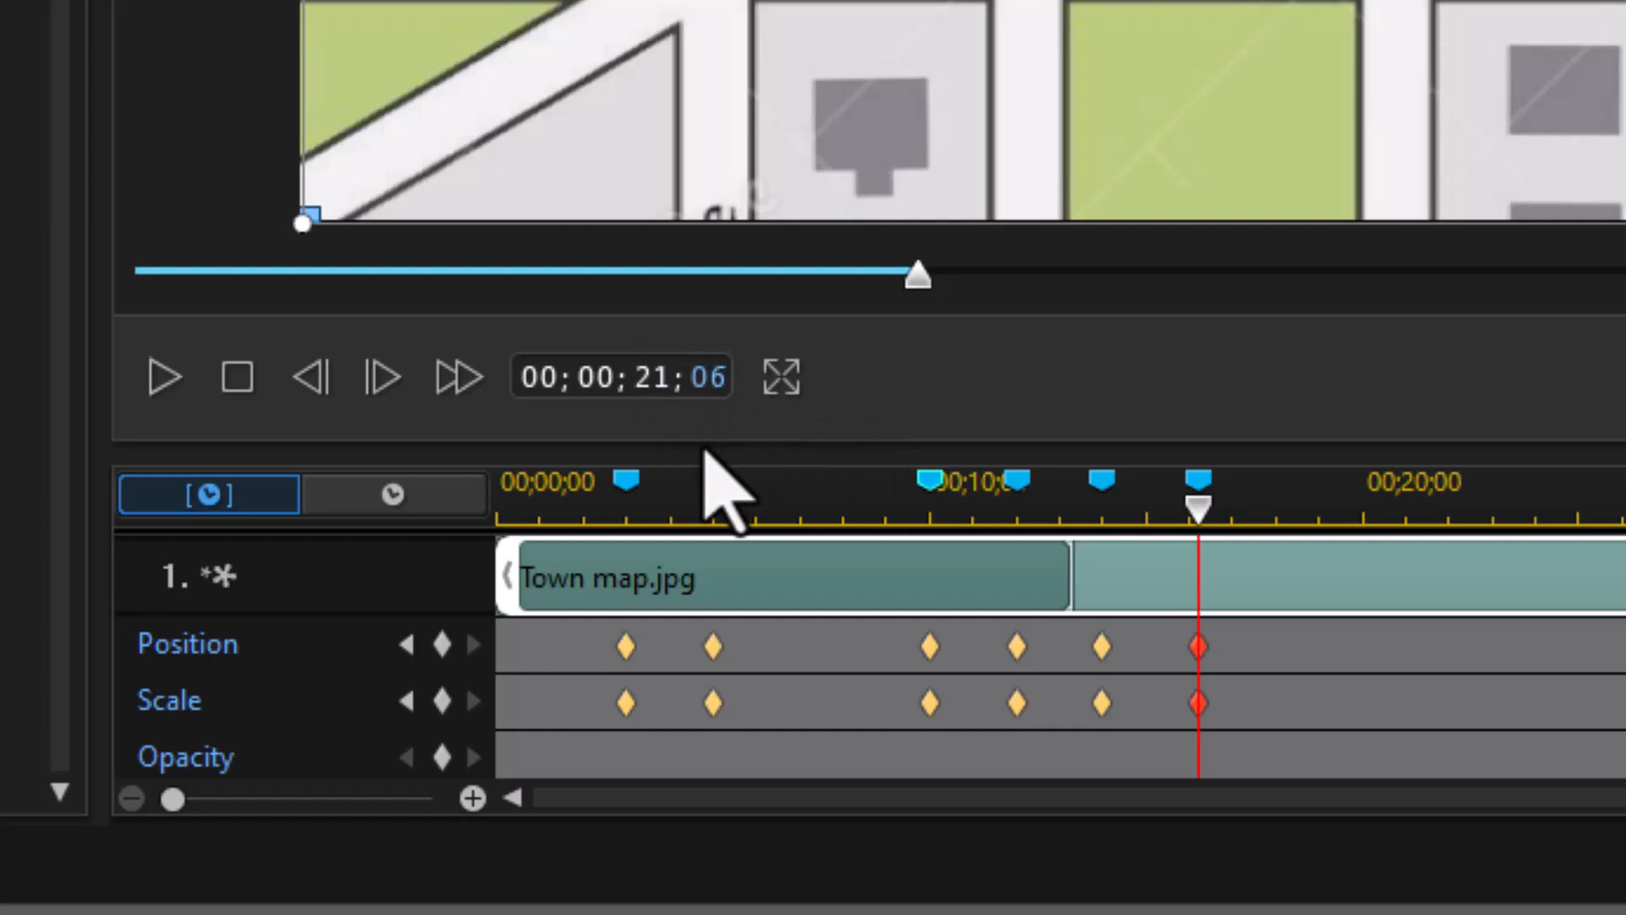
key("Return")
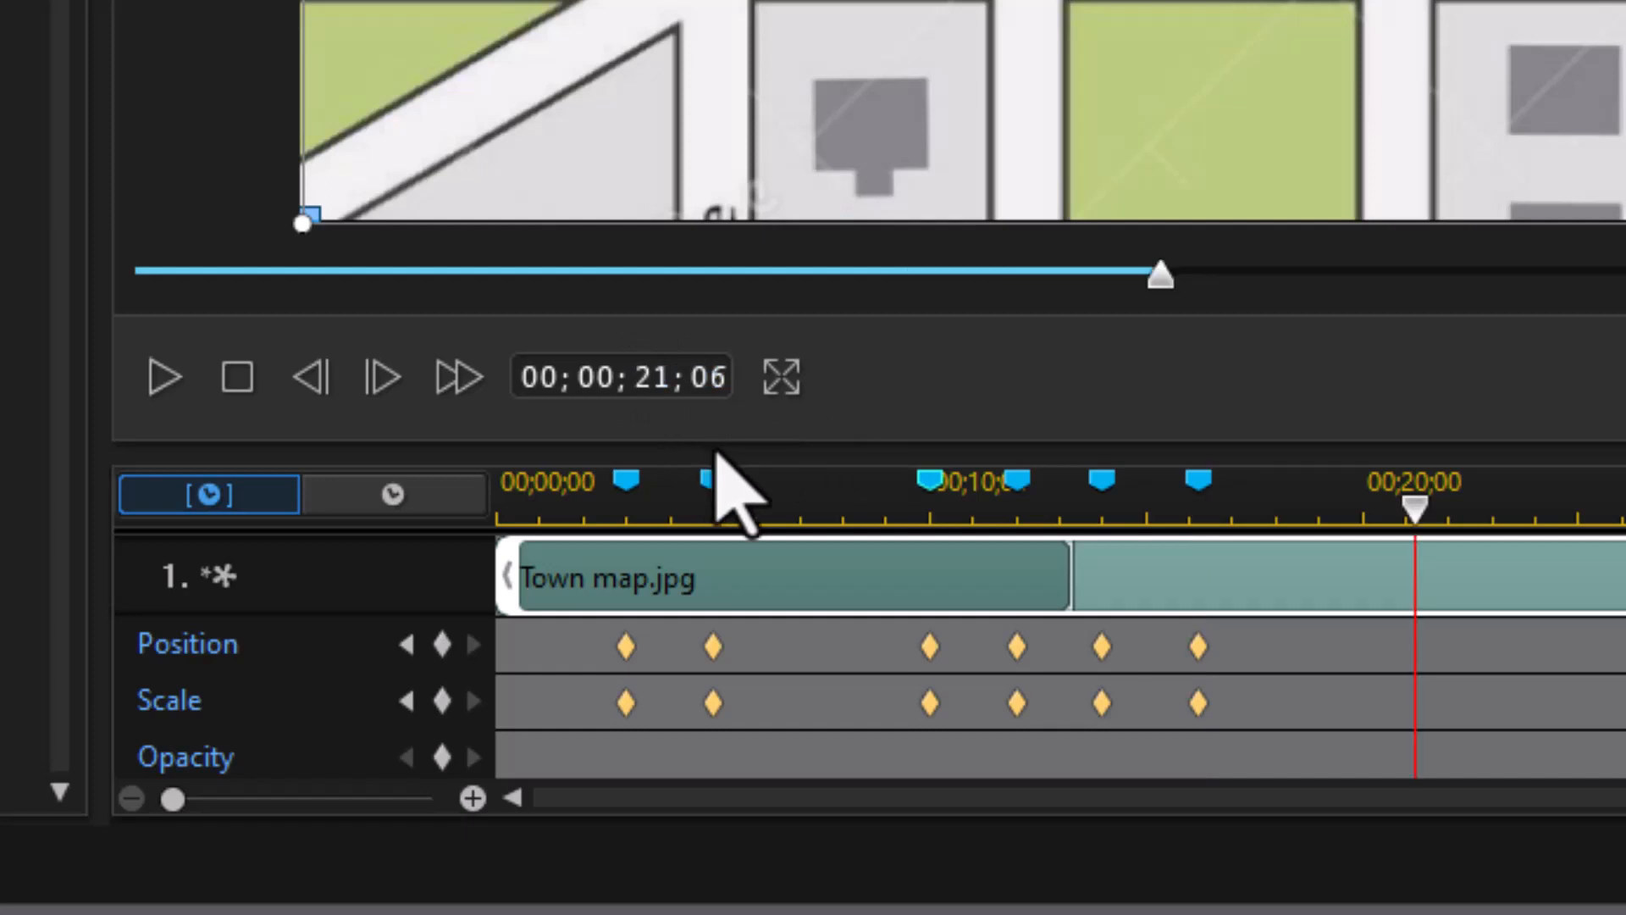
right_click(1423, 522)
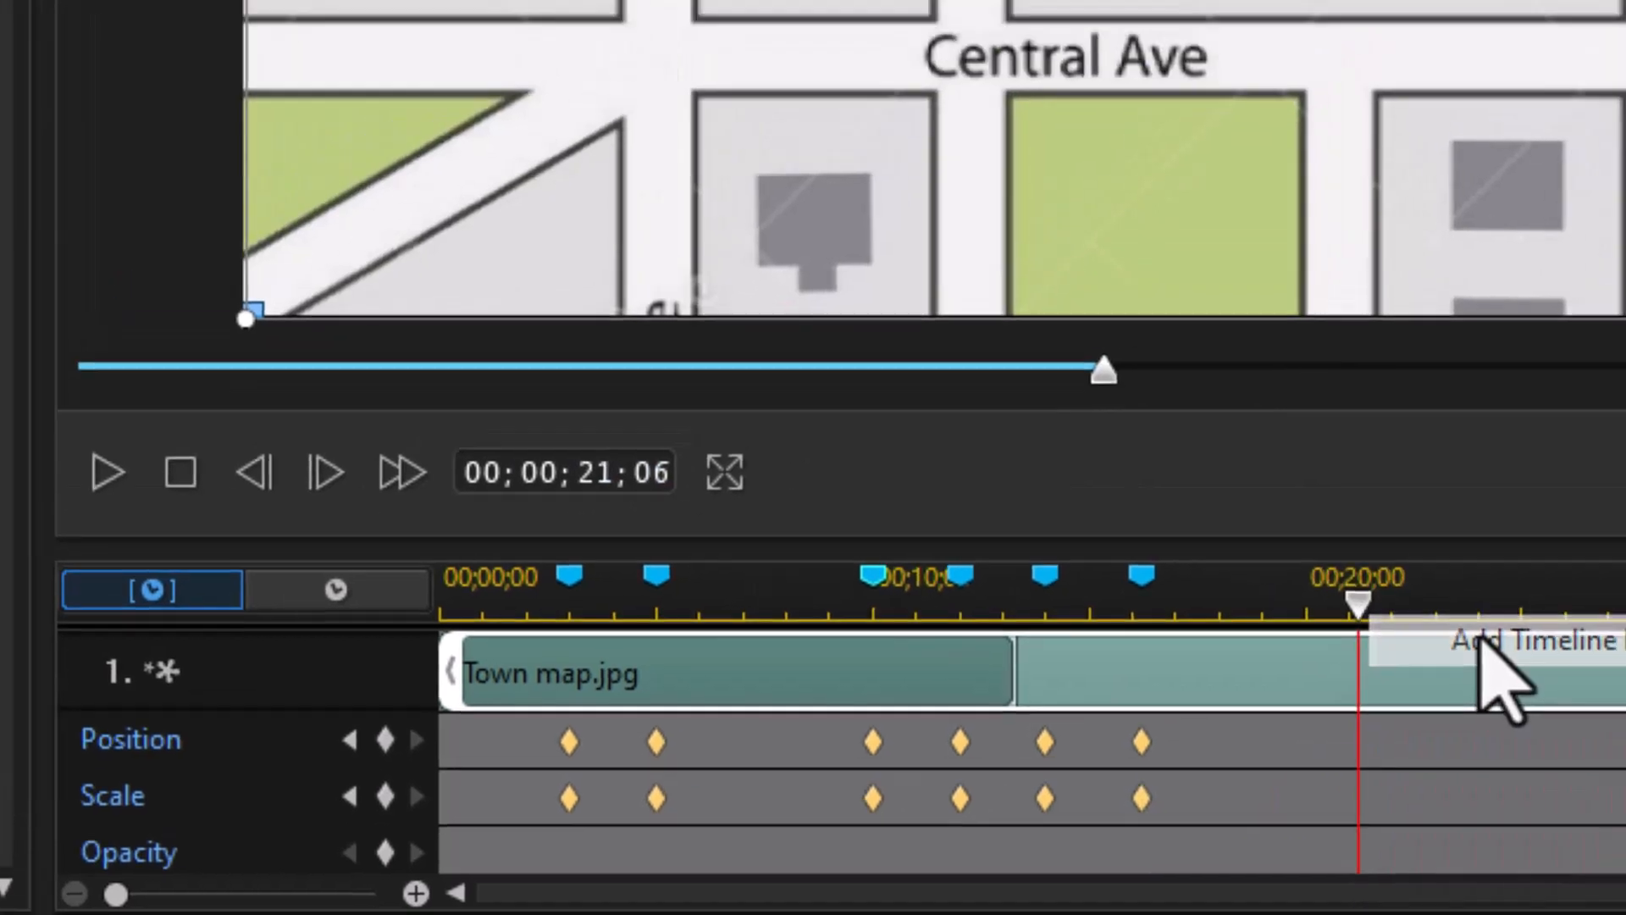
left_click(1480, 642)
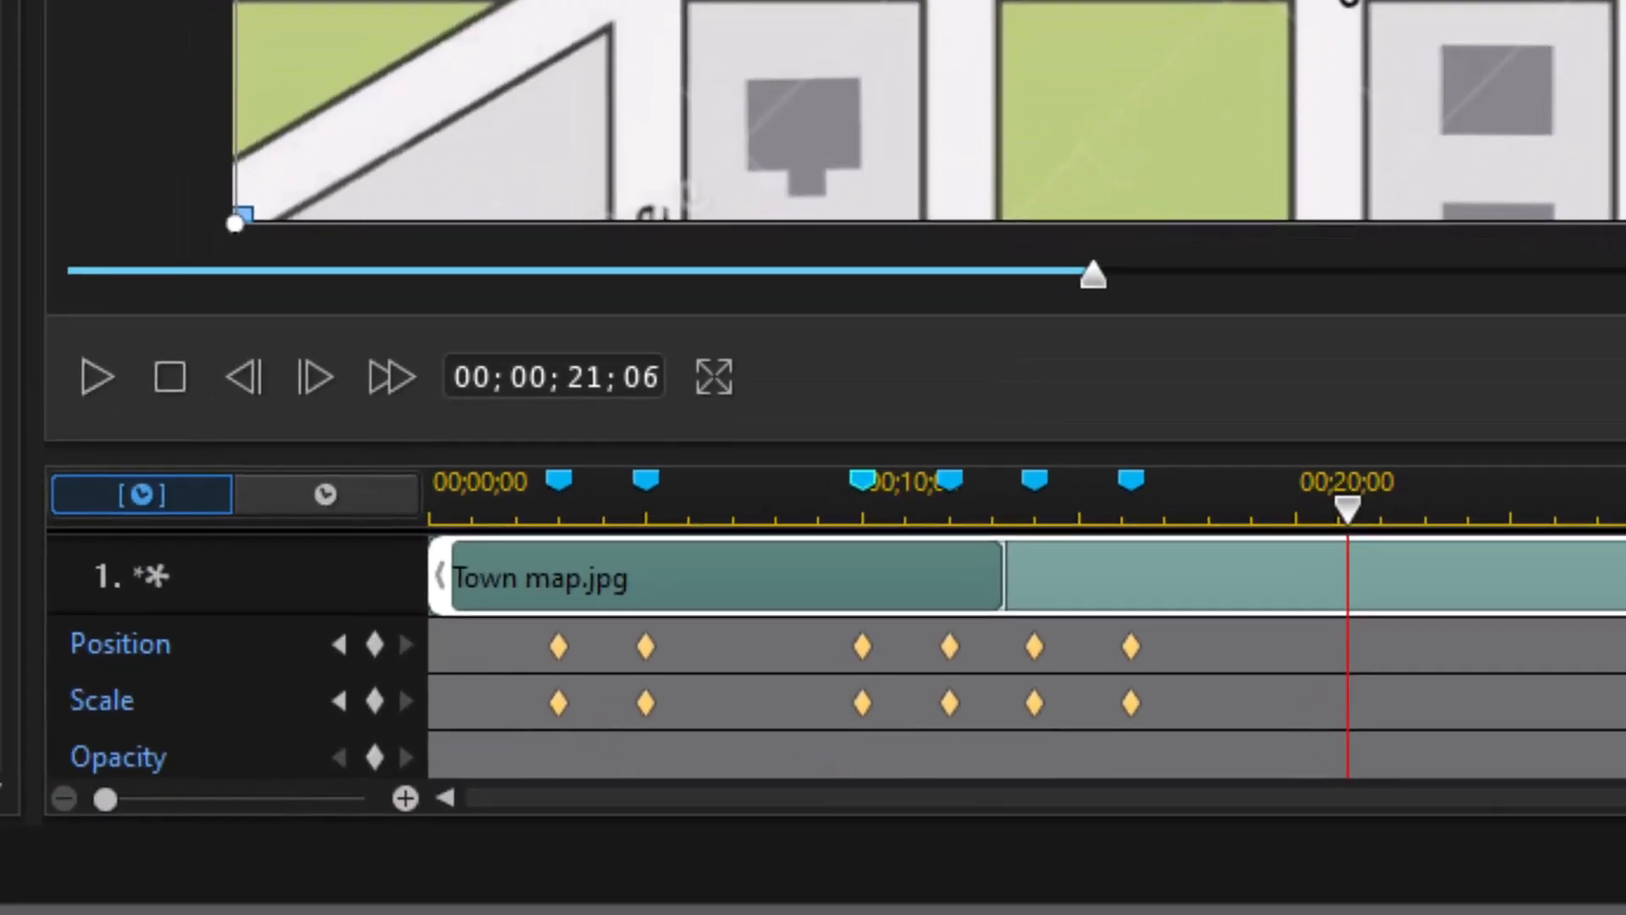
left_click(374, 645)
Step: Finish the 21;06 Scale keyframe, then add a marker plus Position and Scale keyframes at 23;06
left_click(374, 700)
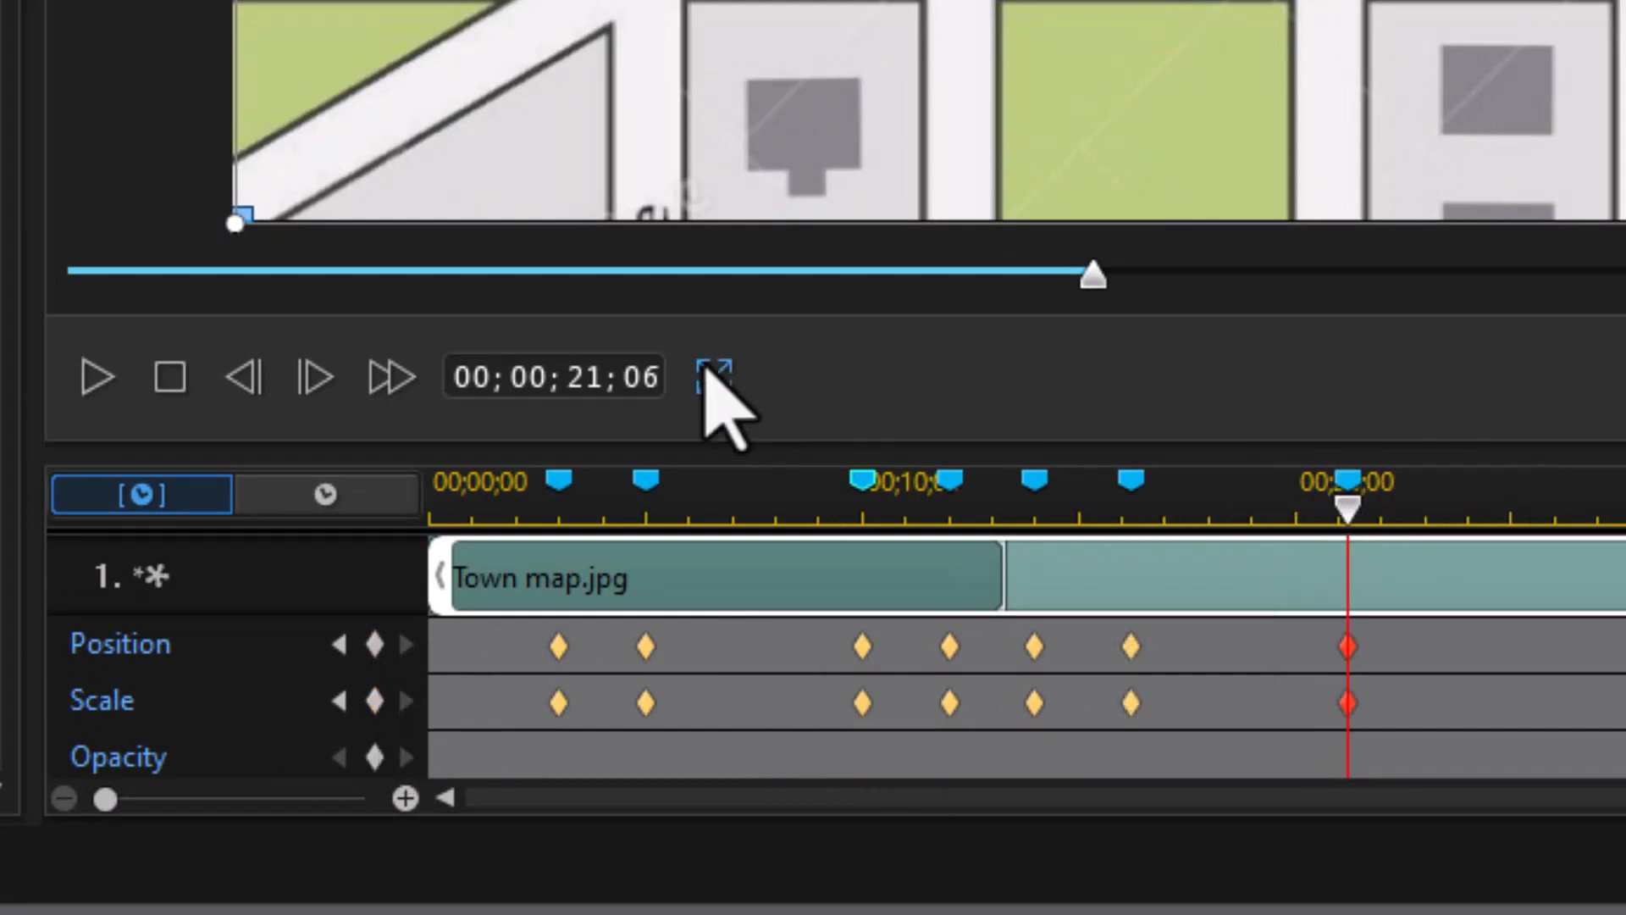
left_click(584, 382)
type("23")
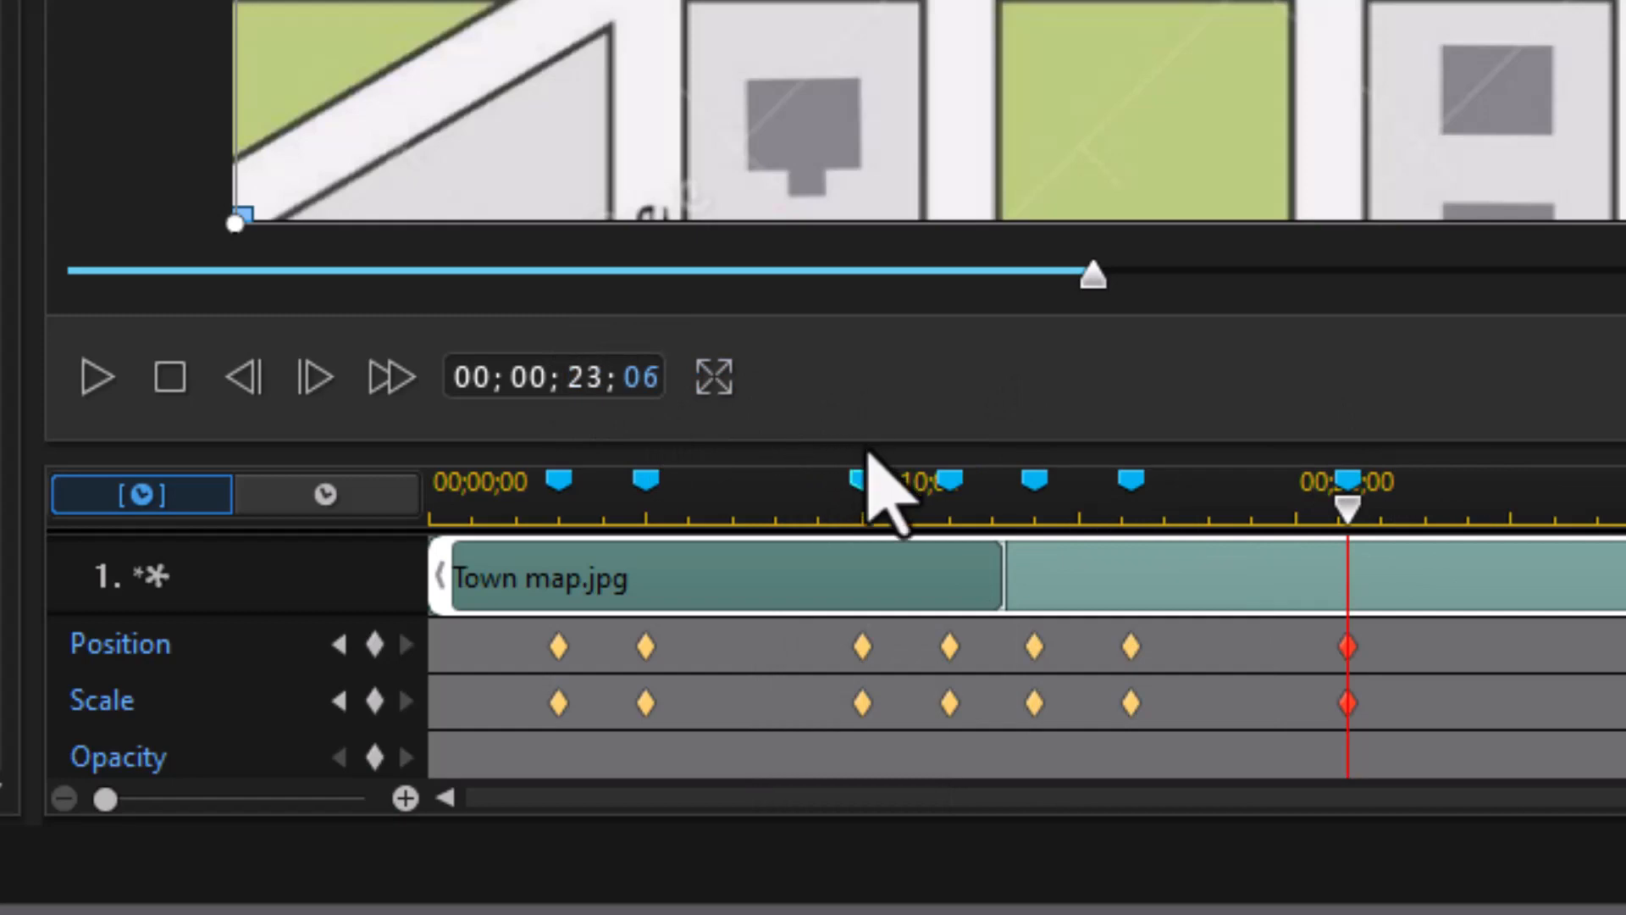
key("Return")
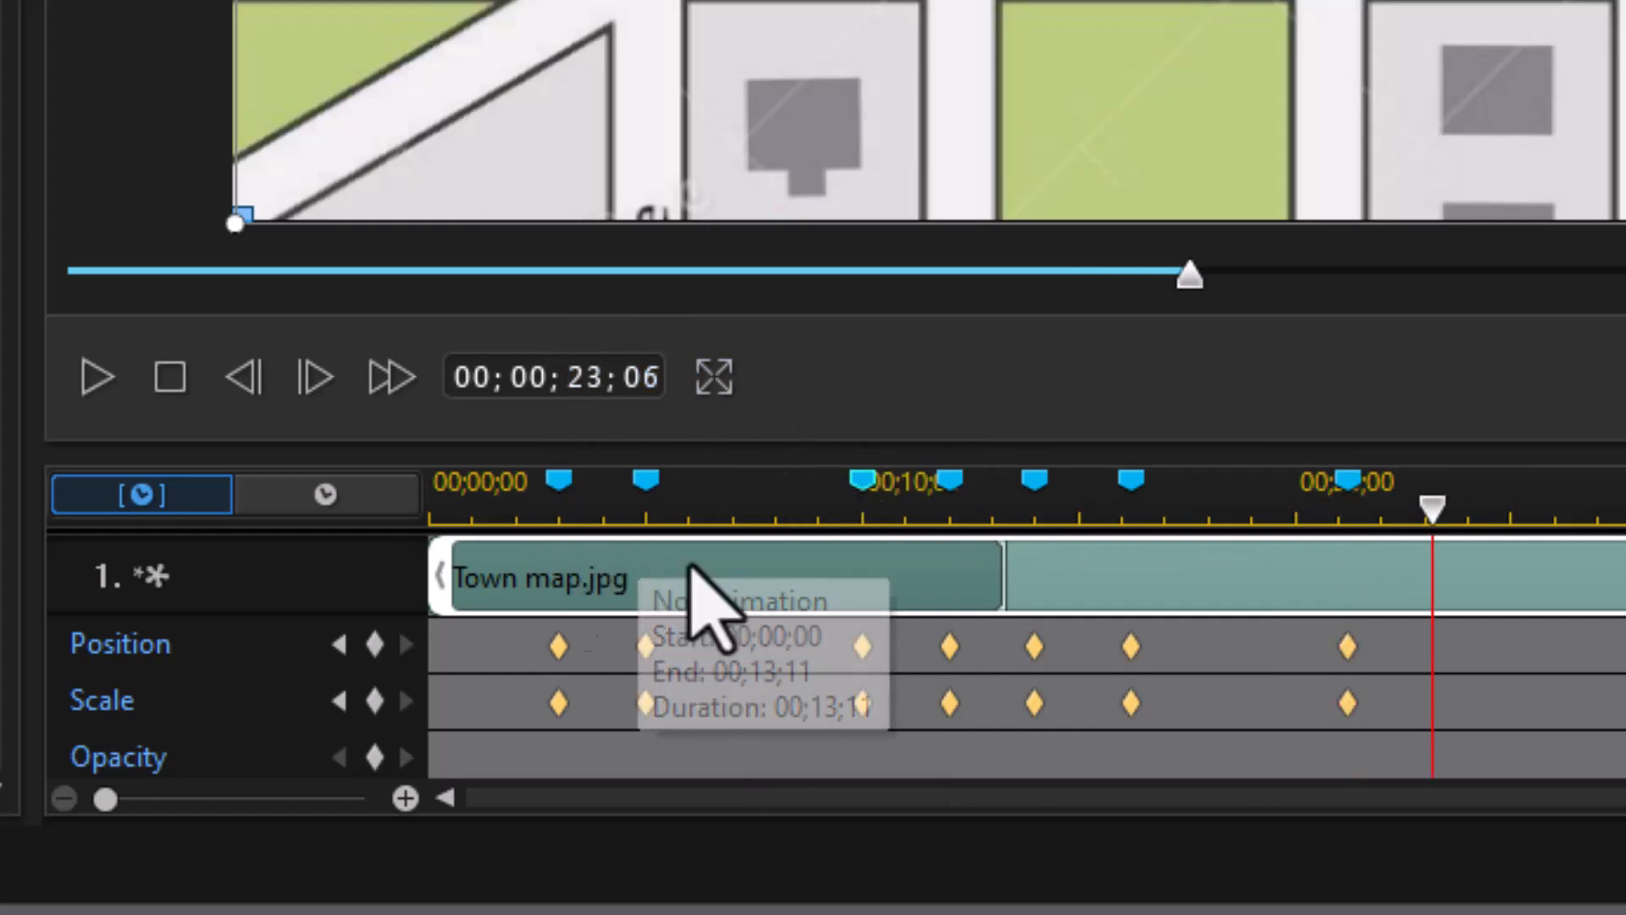
right_click(1423, 504)
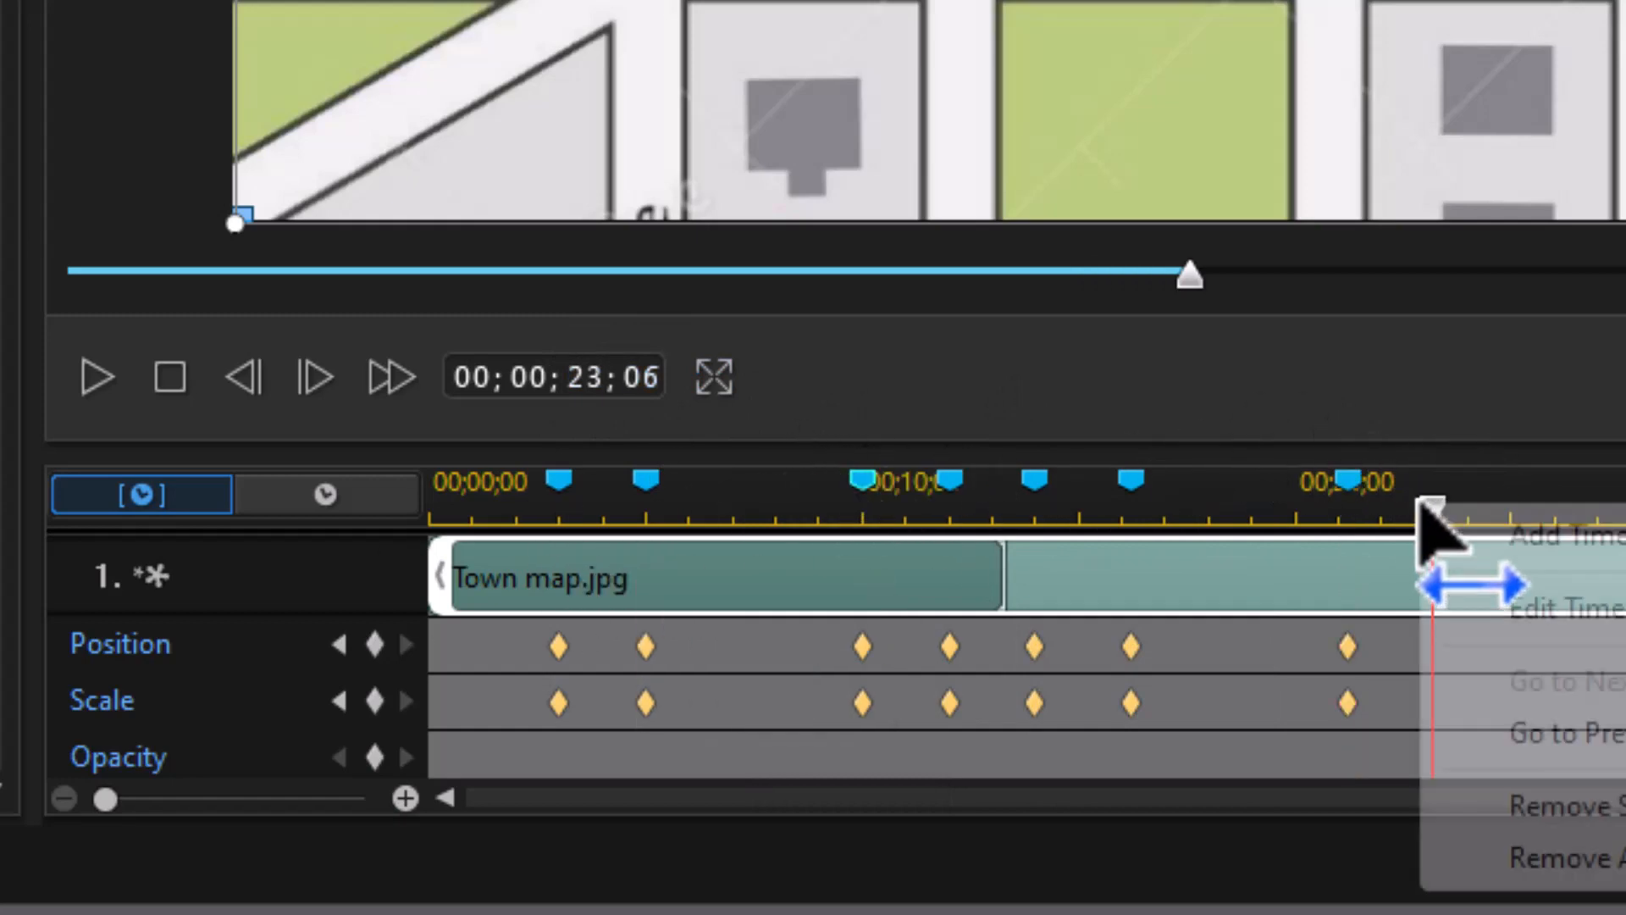
left_click(1483, 537)
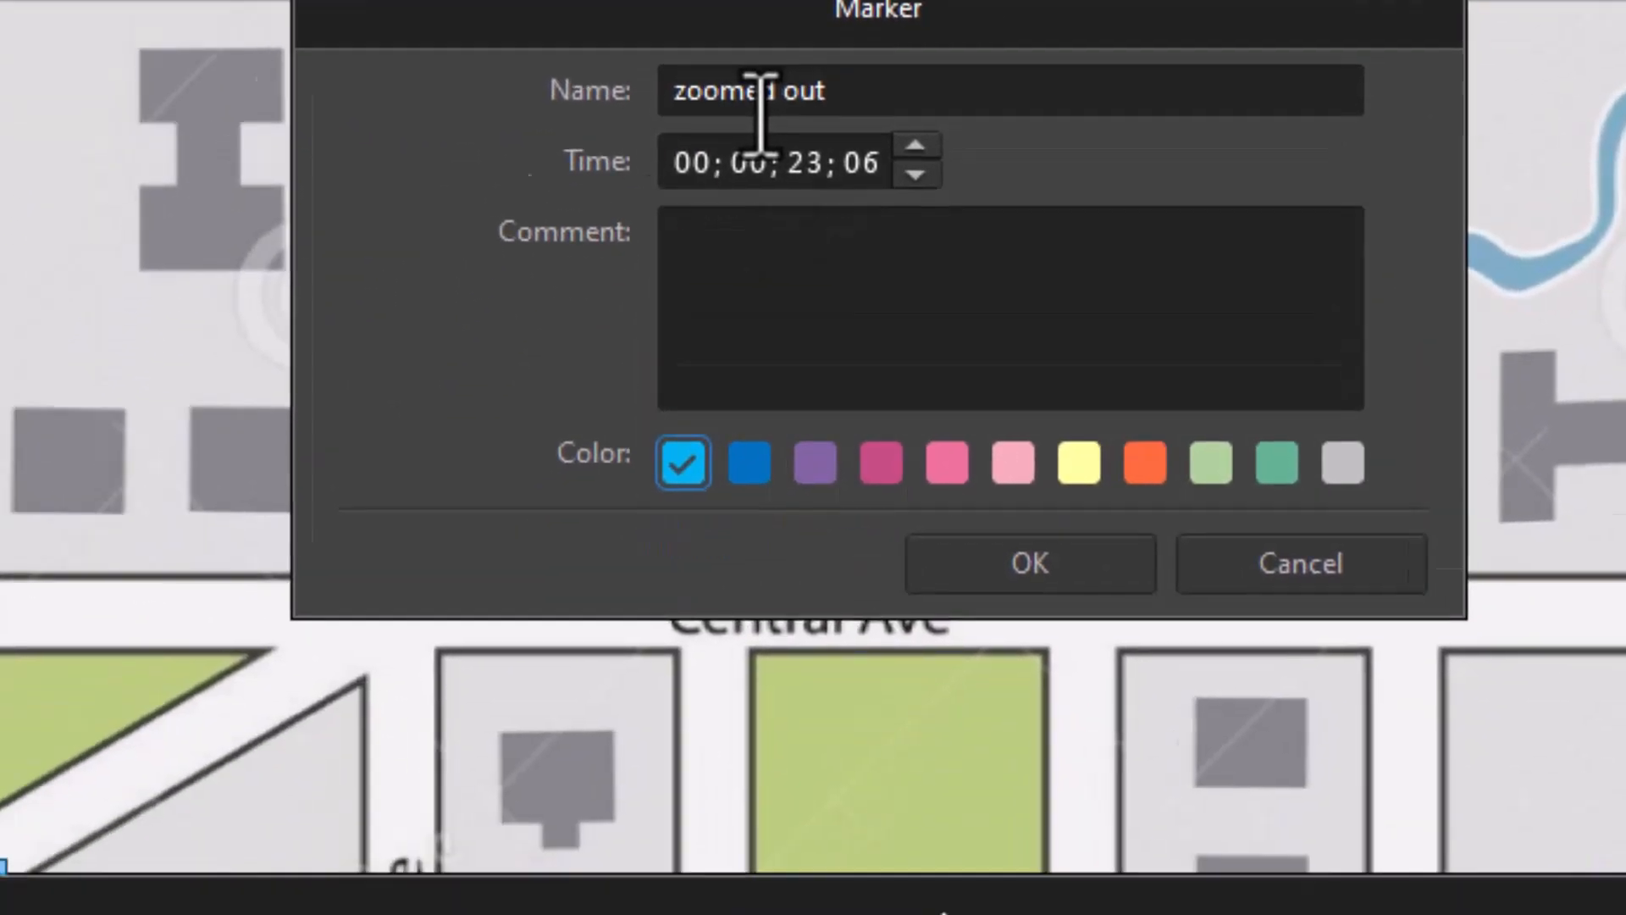
key("Return")
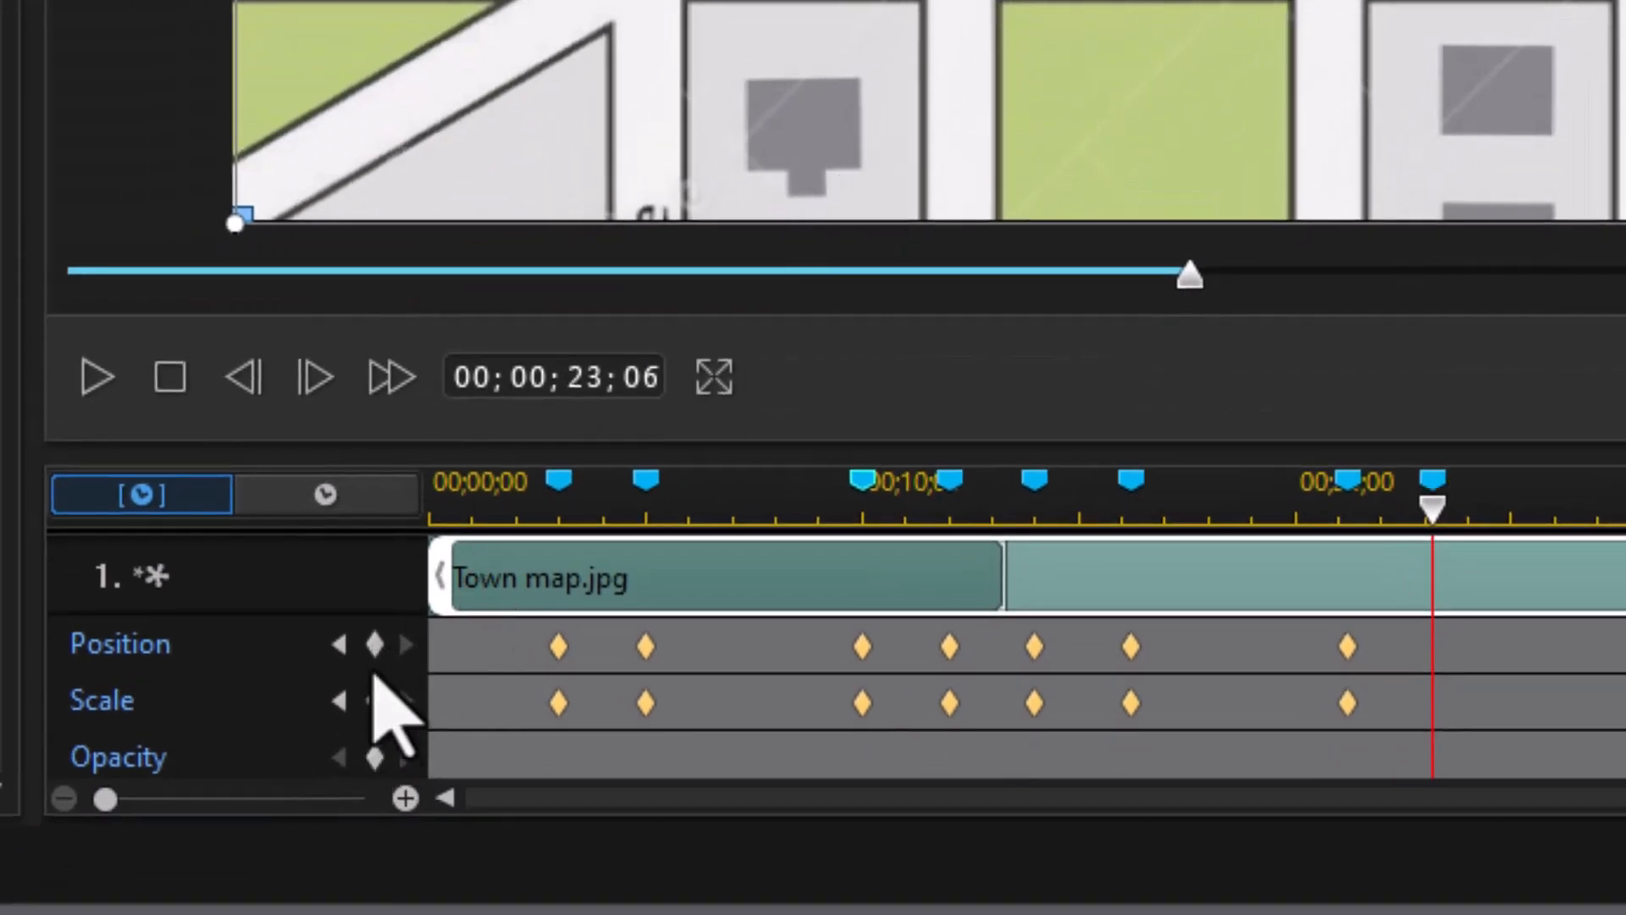
left_click(374, 645)
left_click(373, 703)
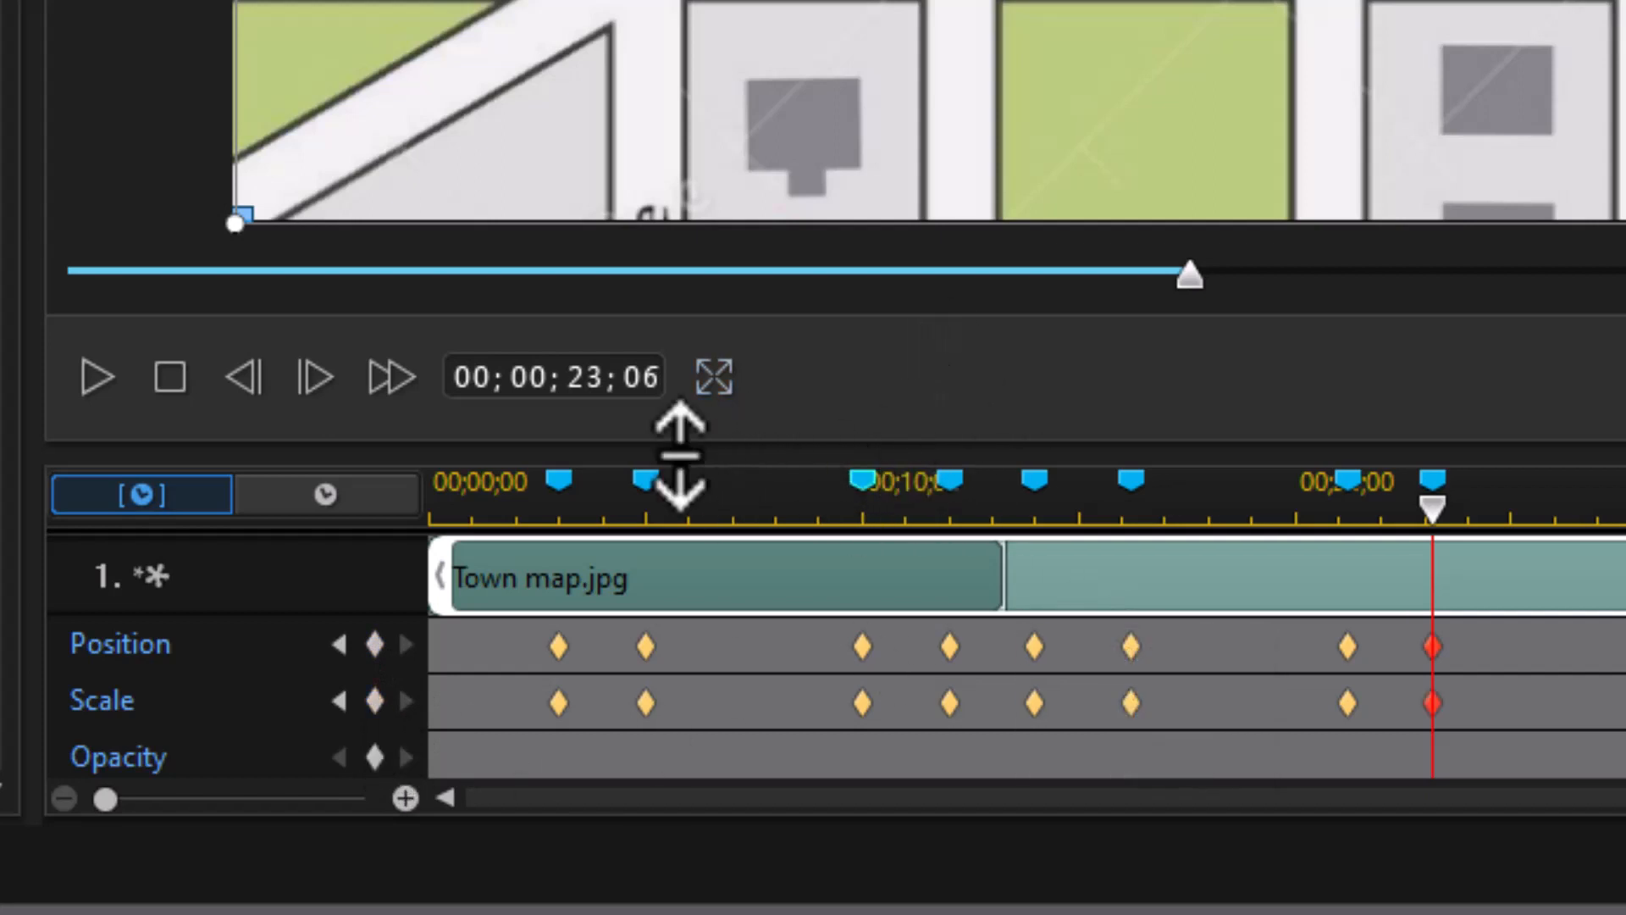
left_click(642, 486)
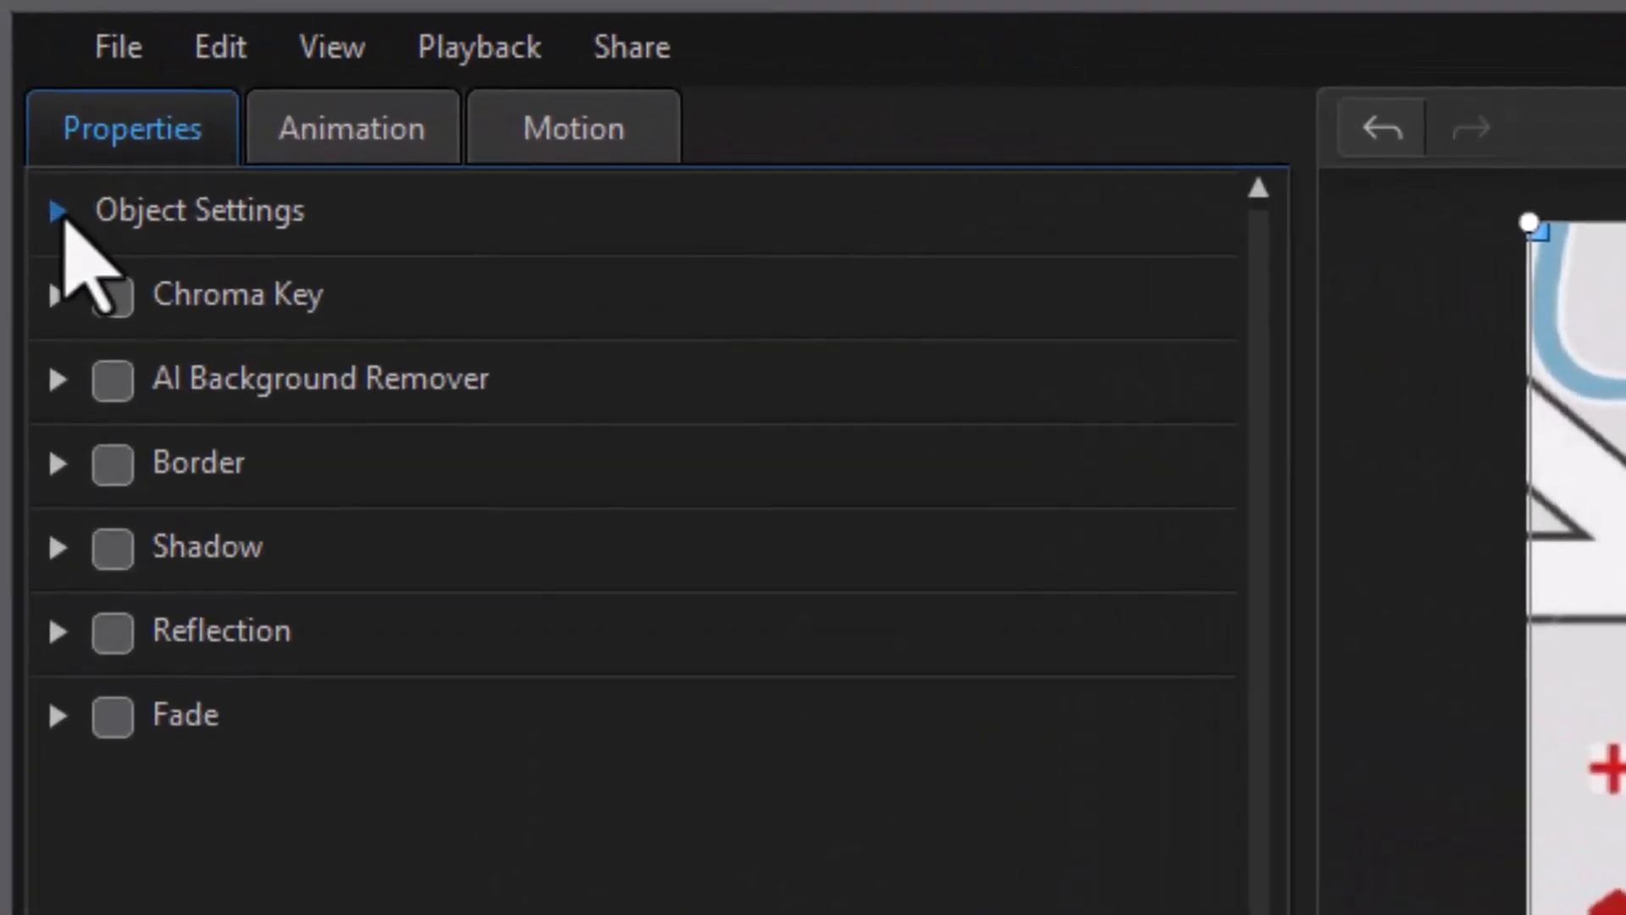
Step: At 5 seconds, zoom the map to scale 3.138 and frame Broadway Street at X 0.021, Y 1.000
left_click(19, 68)
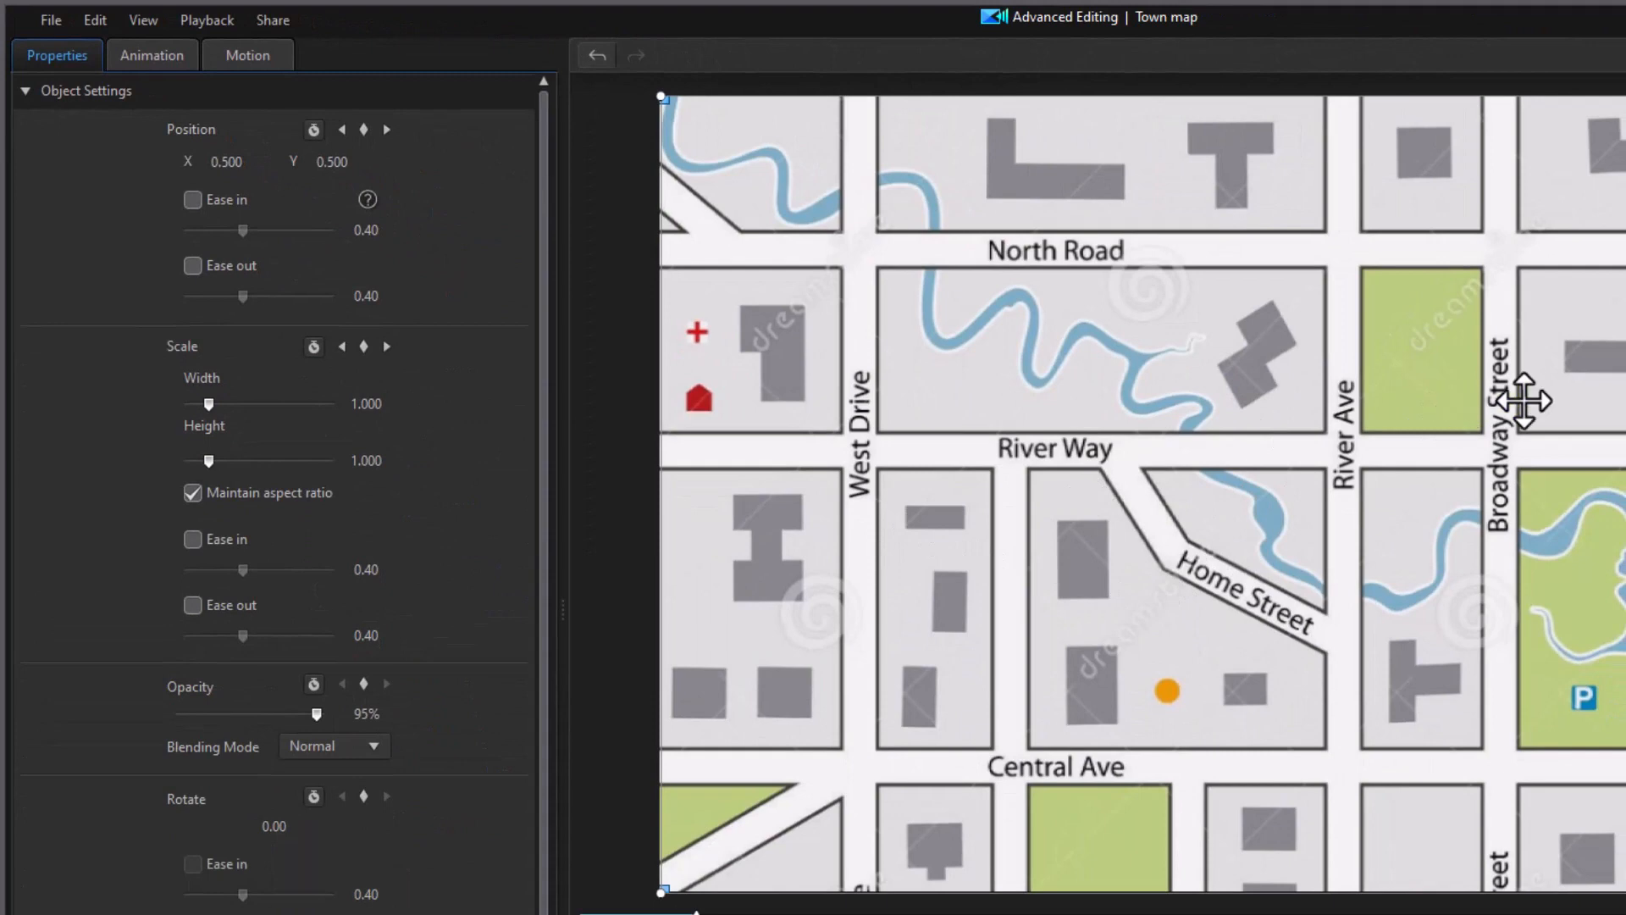
left_click_drag(1580, 374, 1134, 560)
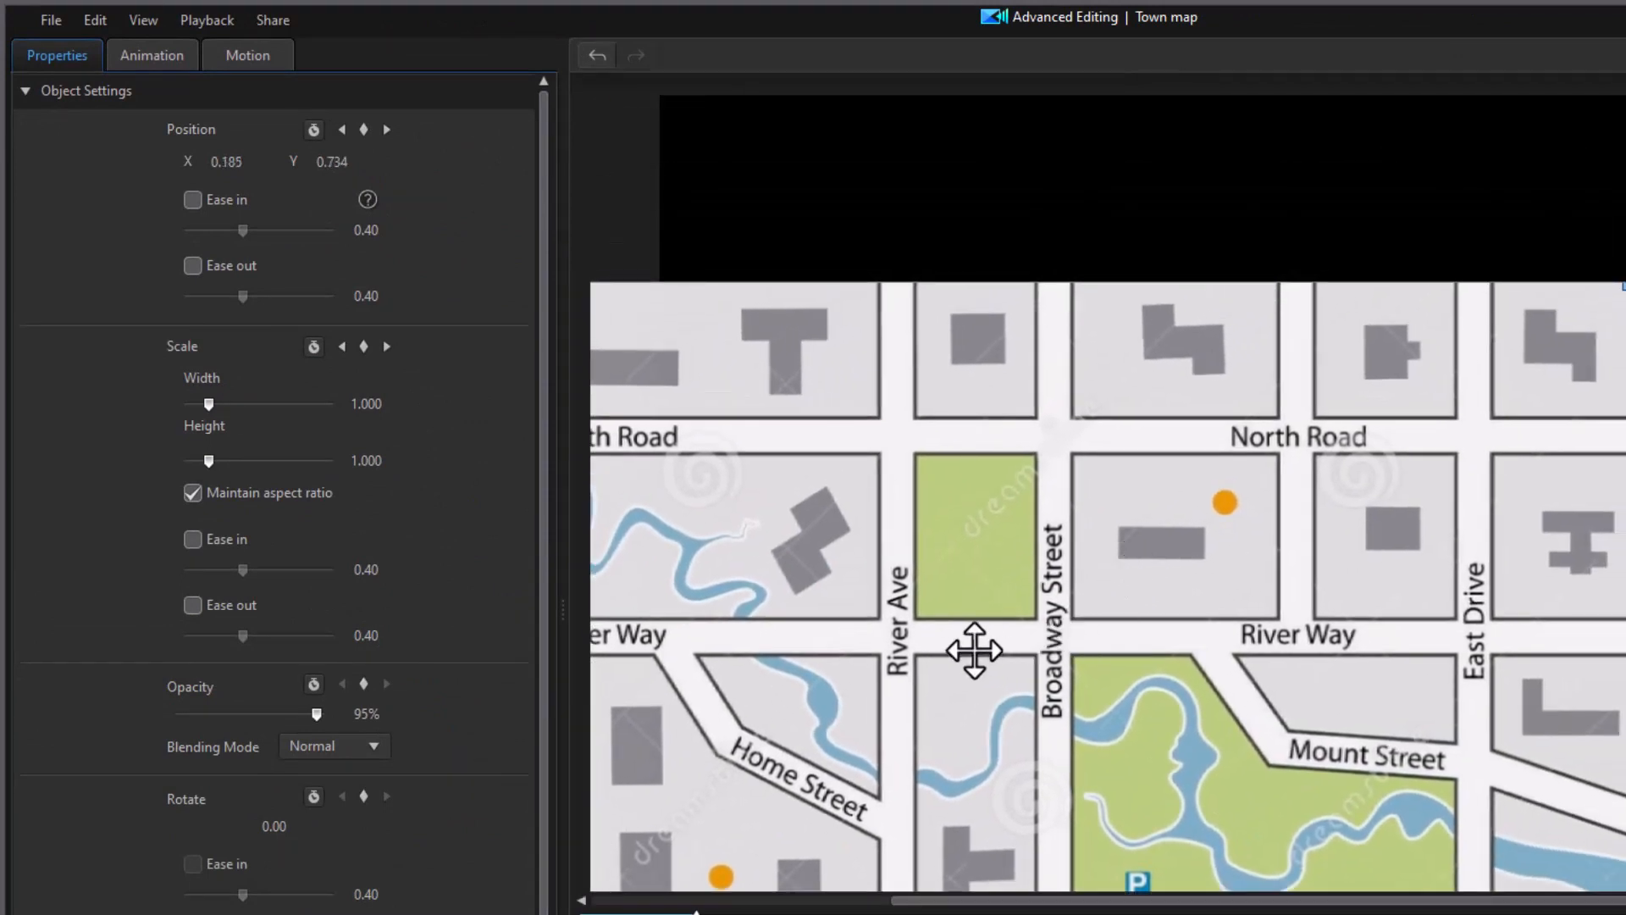
left_click_drag(212, 404, 262, 407)
left_click_drag(1470, 321, 1237, 526)
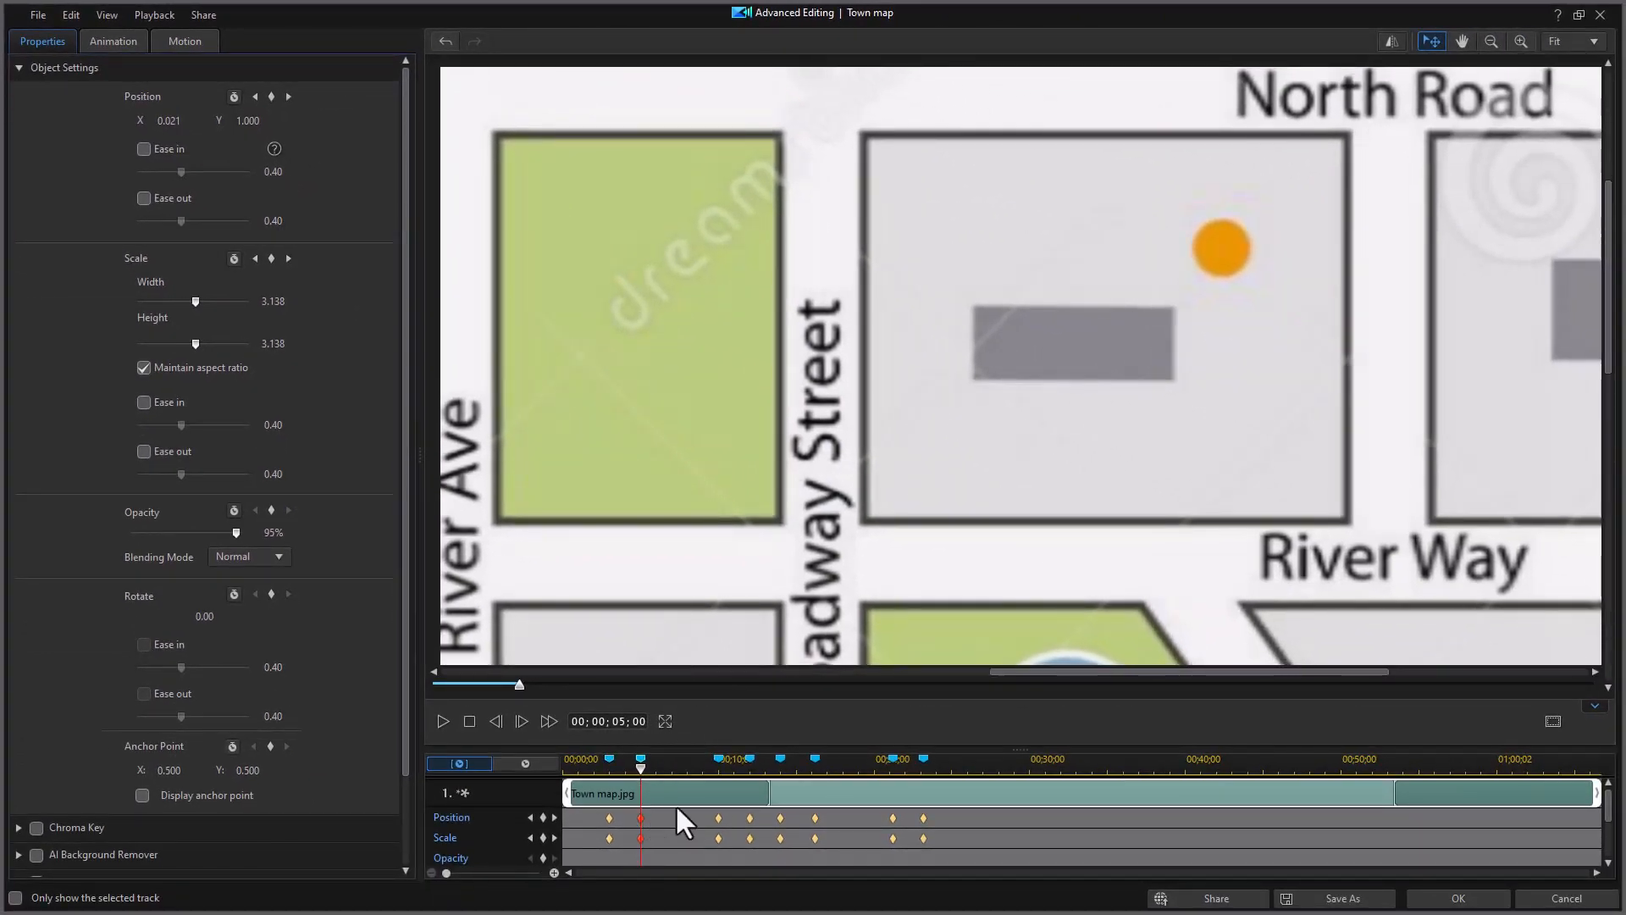
Step: Copy the 5-second Scale and Position values onto the 10-second keyframes, then review 12 and 14 seconds
left_click(718, 758)
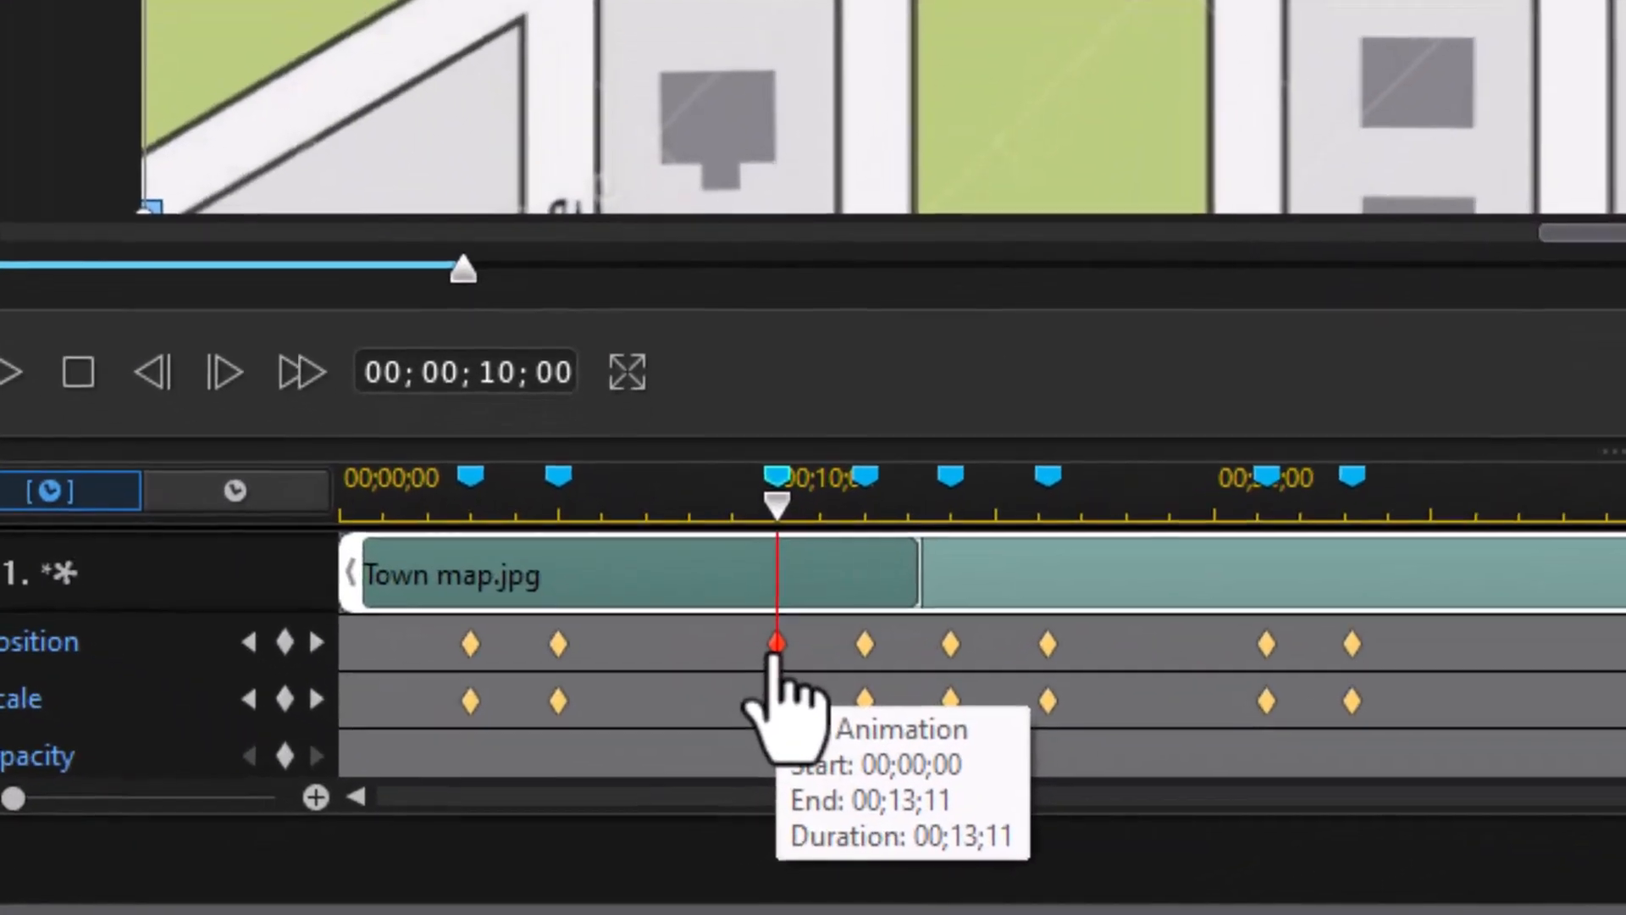
right_click(776, 696)
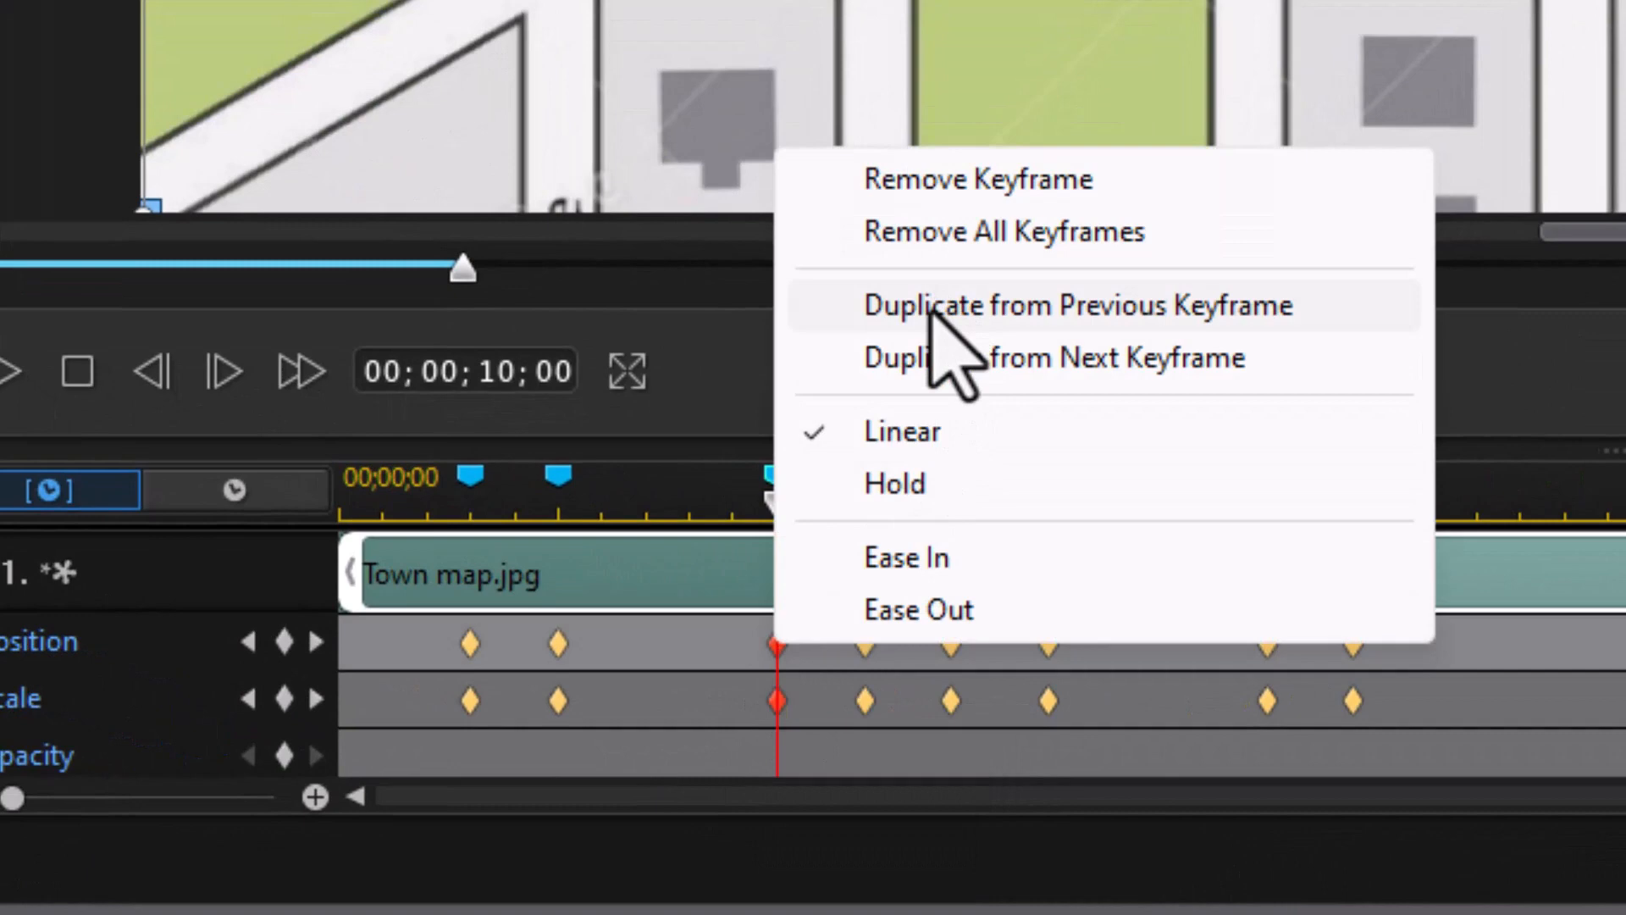
left_click(933, 306)
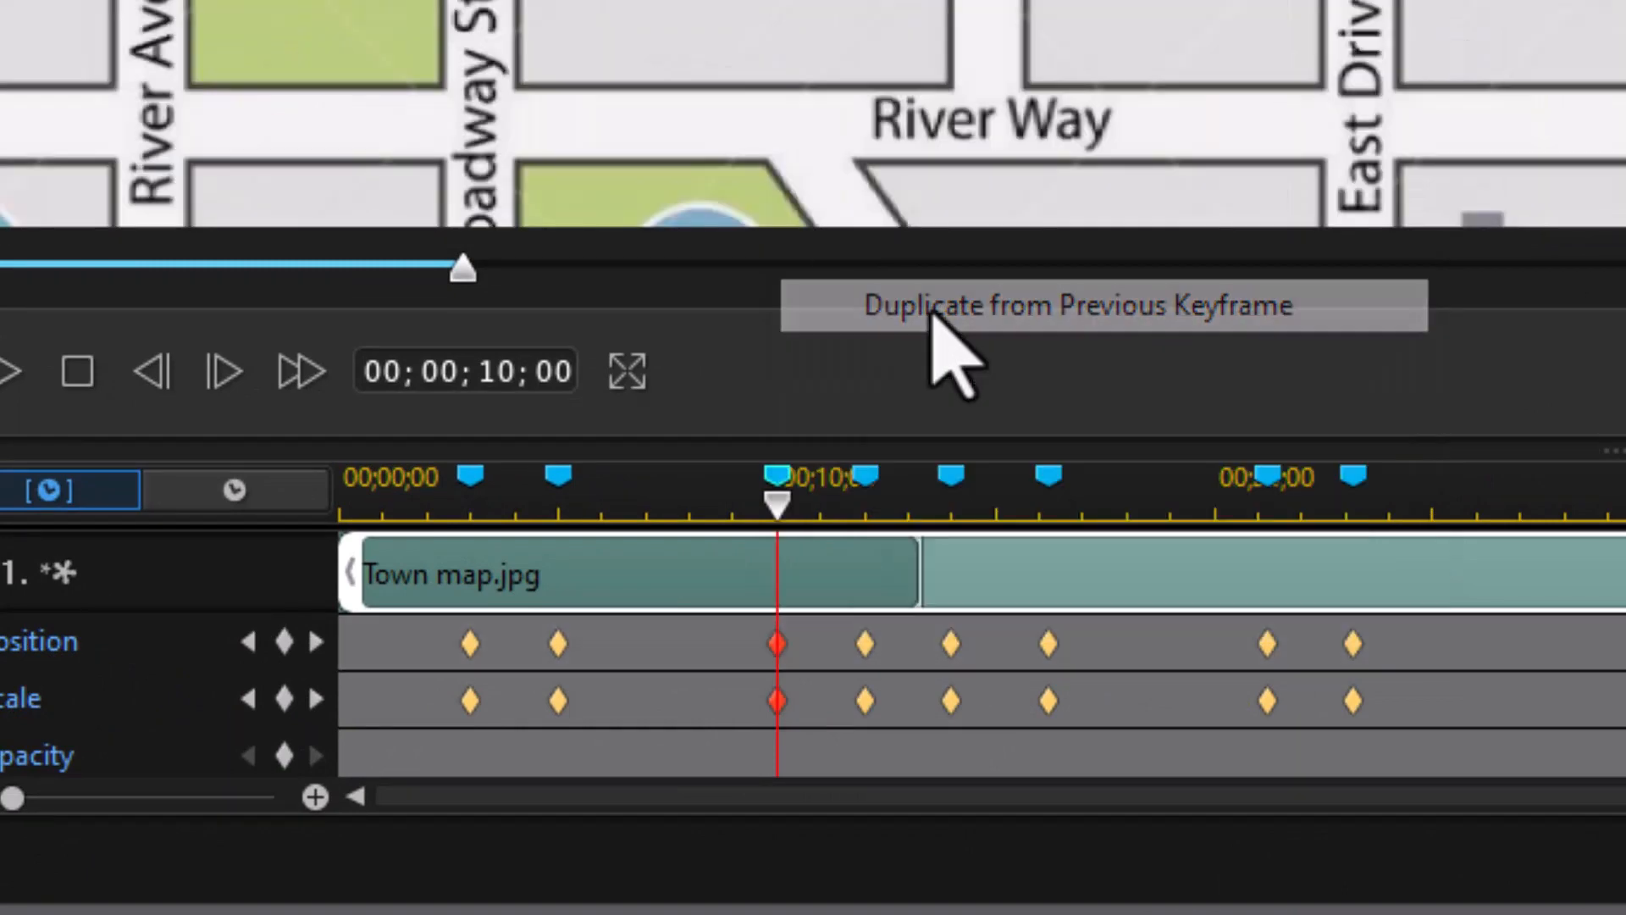
right_click(775, 710)
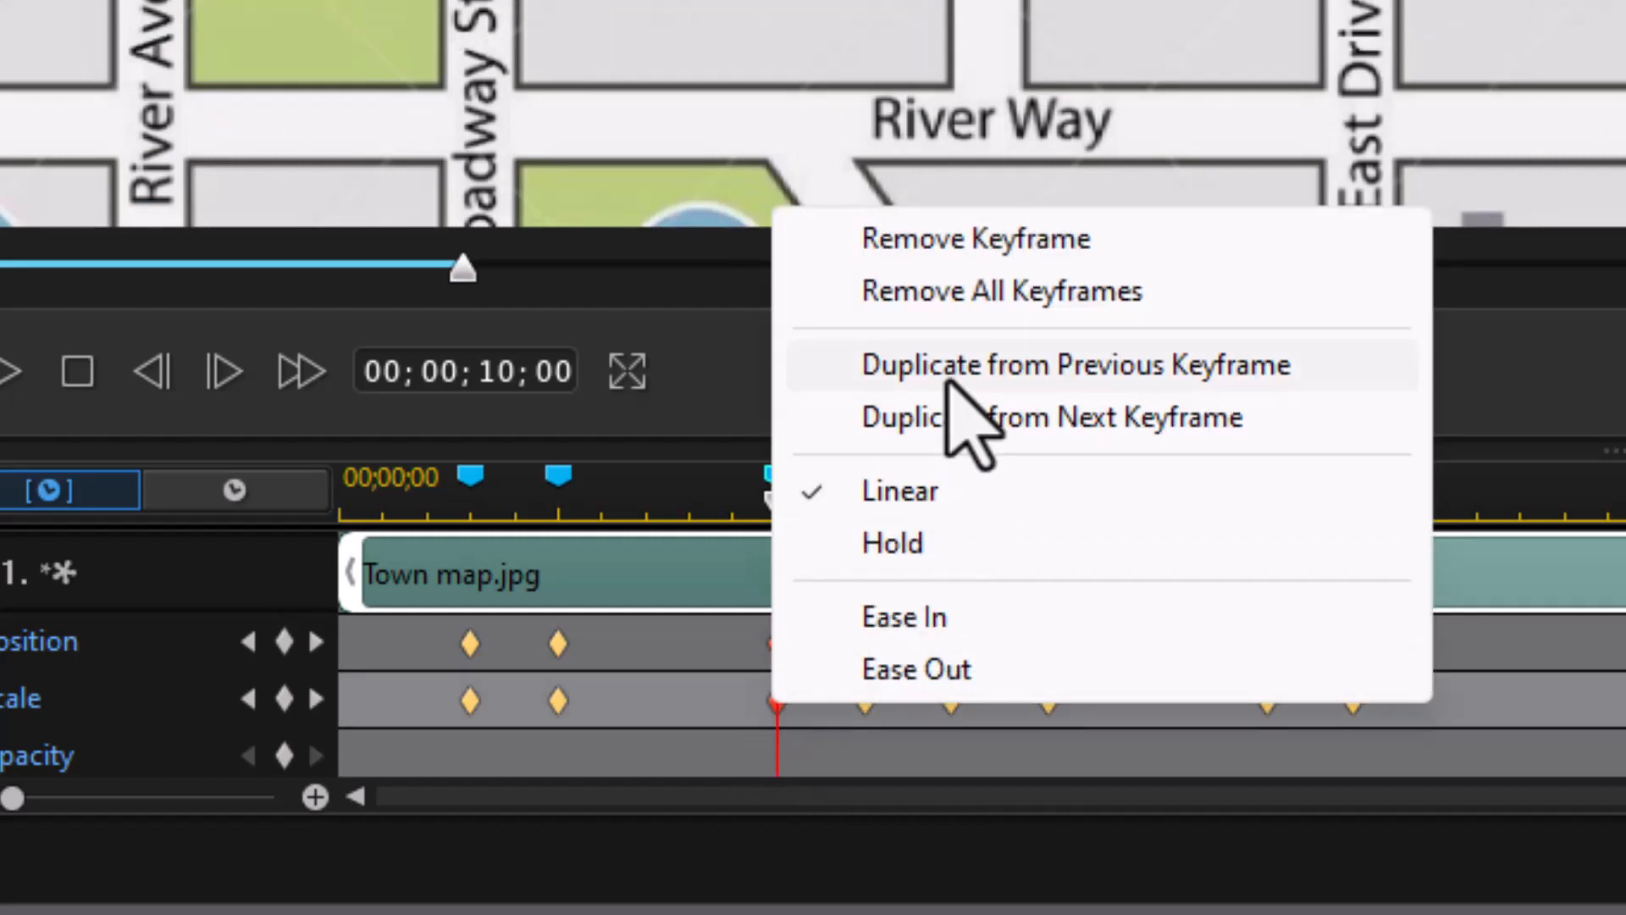
left_click(949, 381)
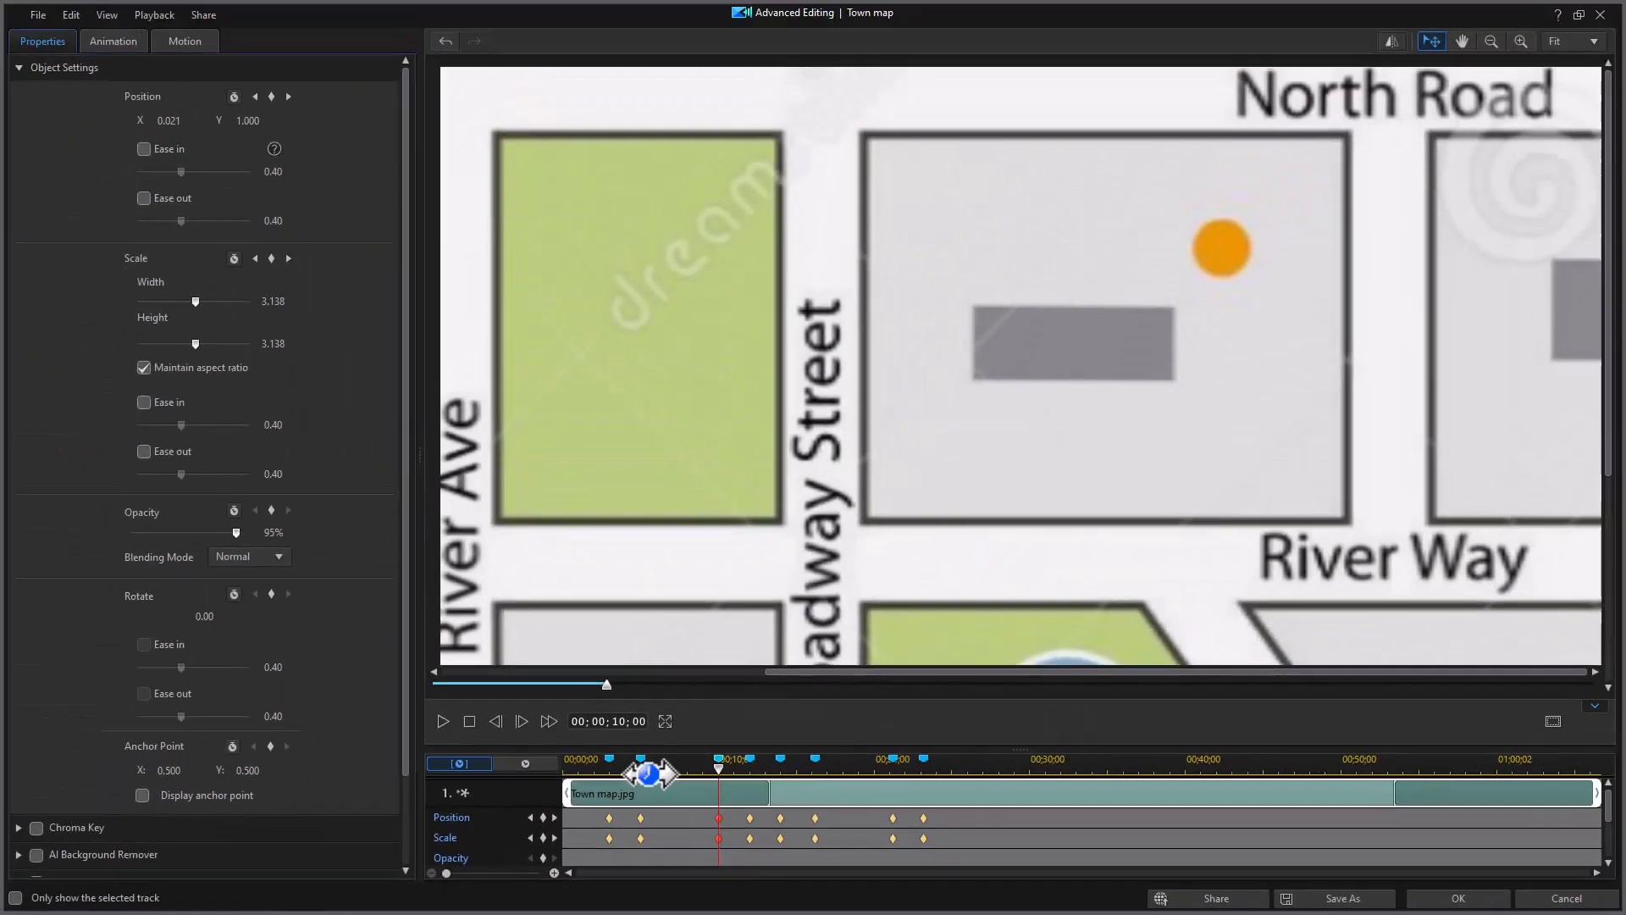
left_click(750, 760)
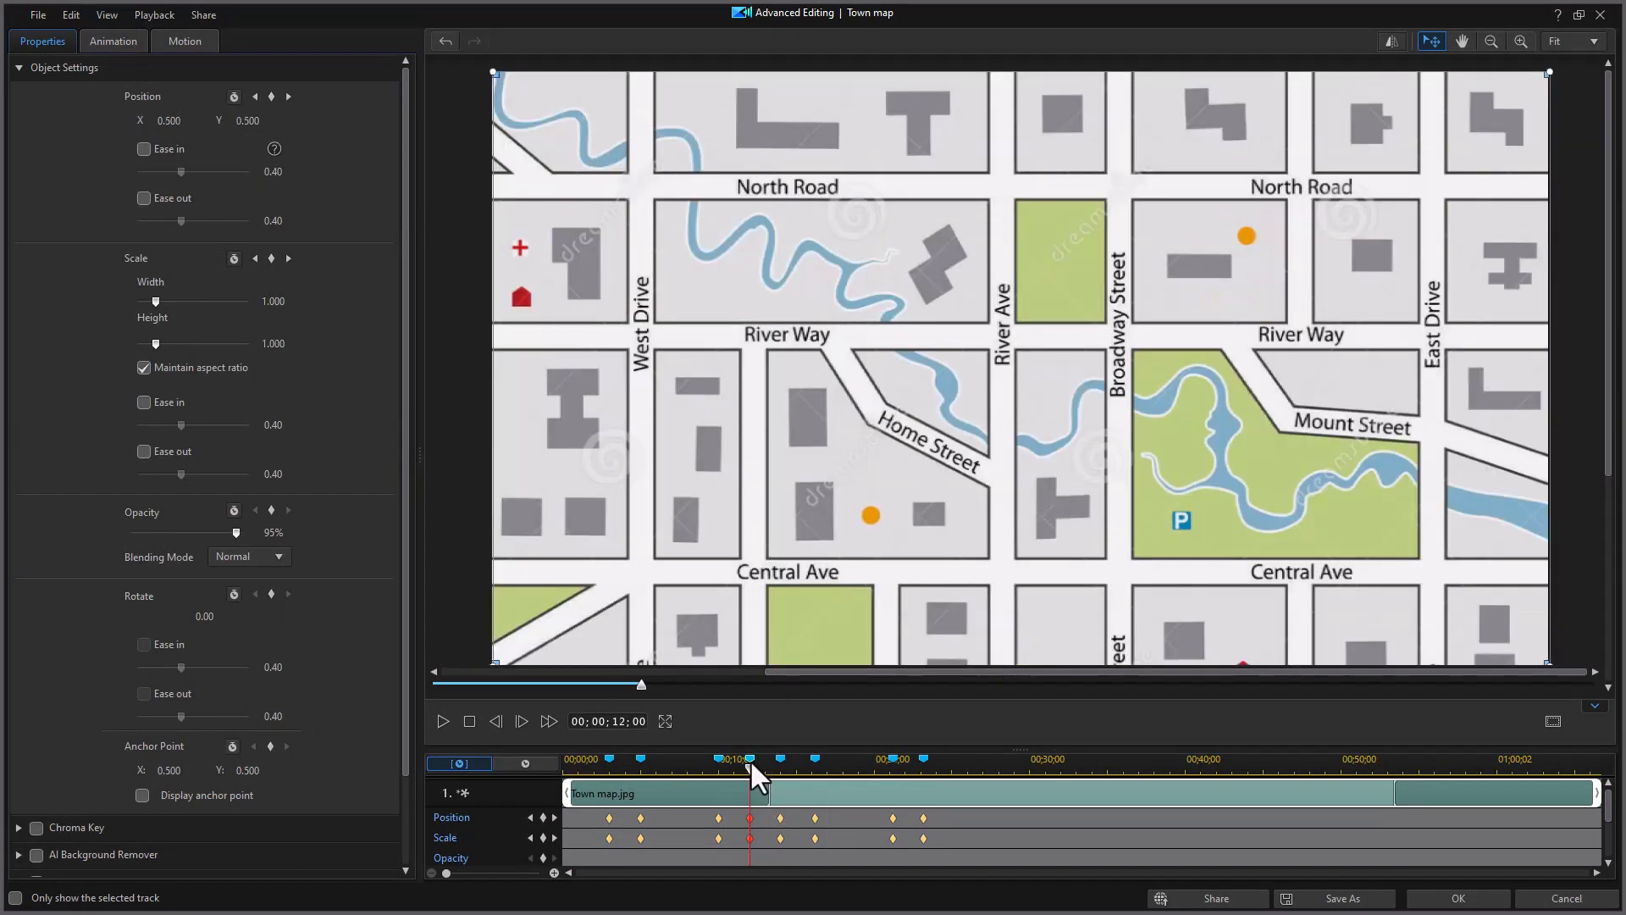
left_click(780, 758)
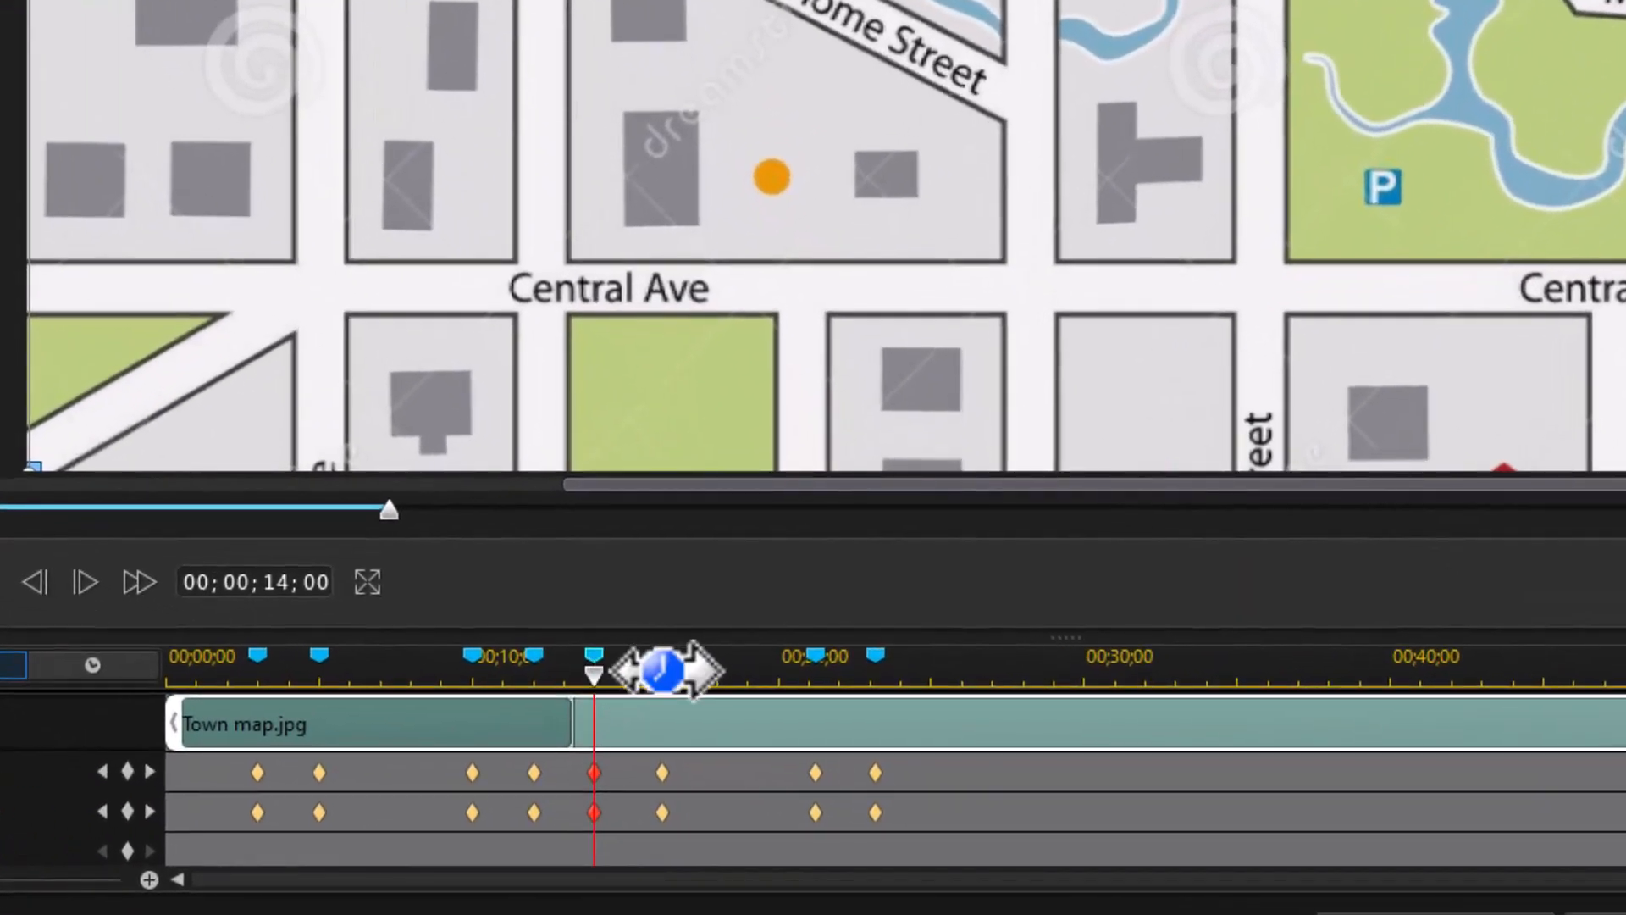
Step: At about 16;03, zoom the map to 3.456 and frame the River Way and Home Street corner
left_click(660, 671)
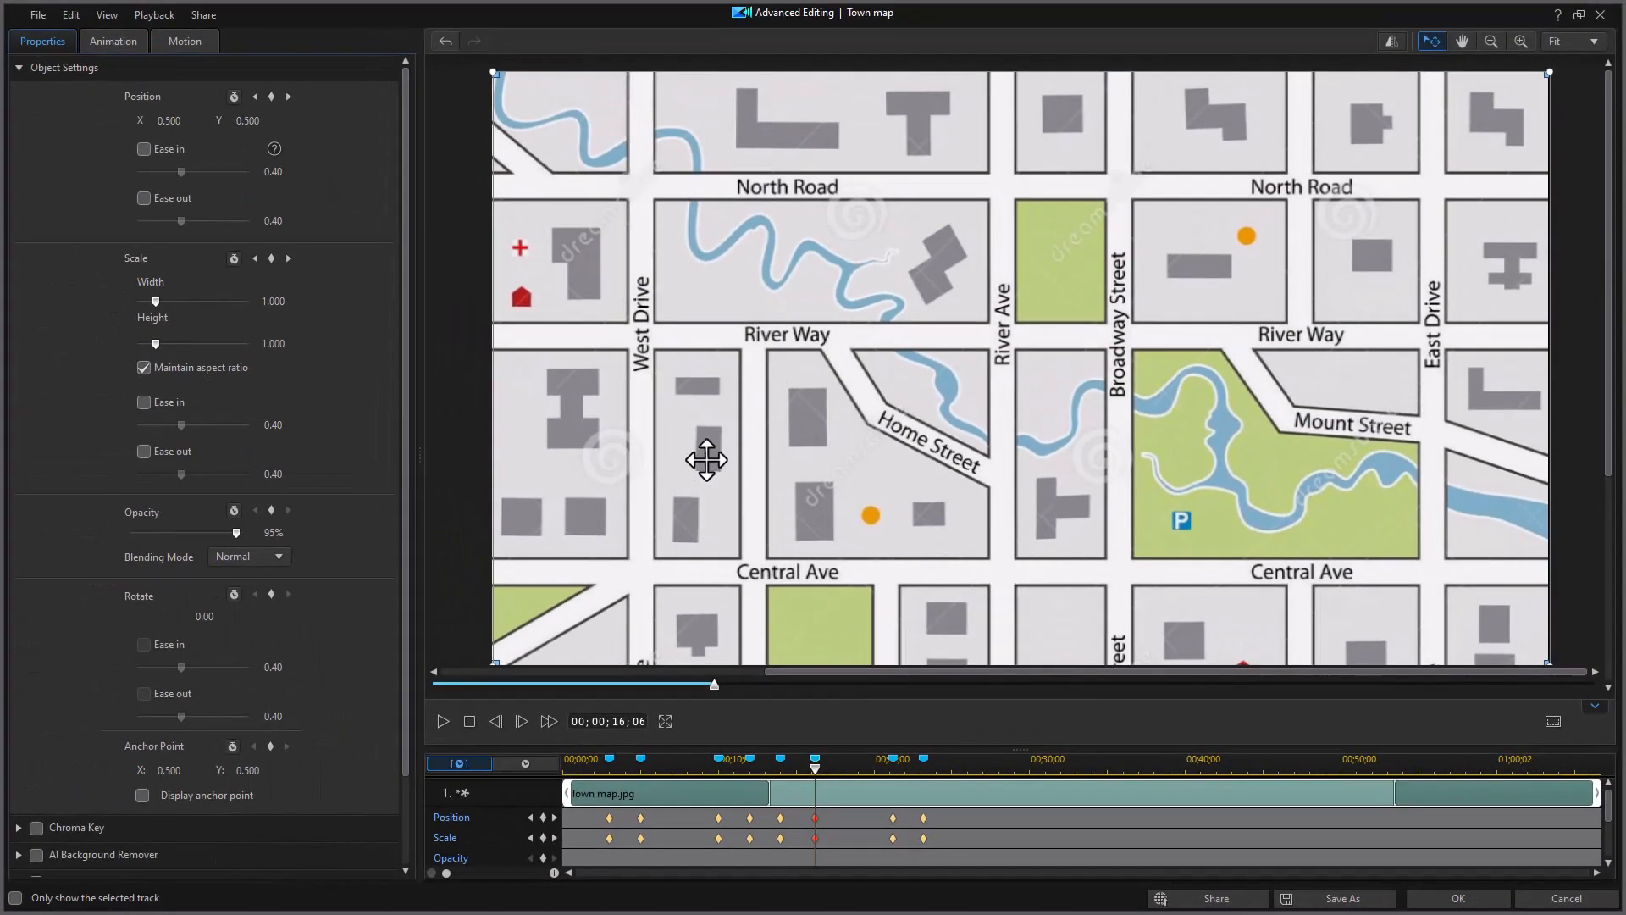
left_click_drag(709, 460, 1006, 401)
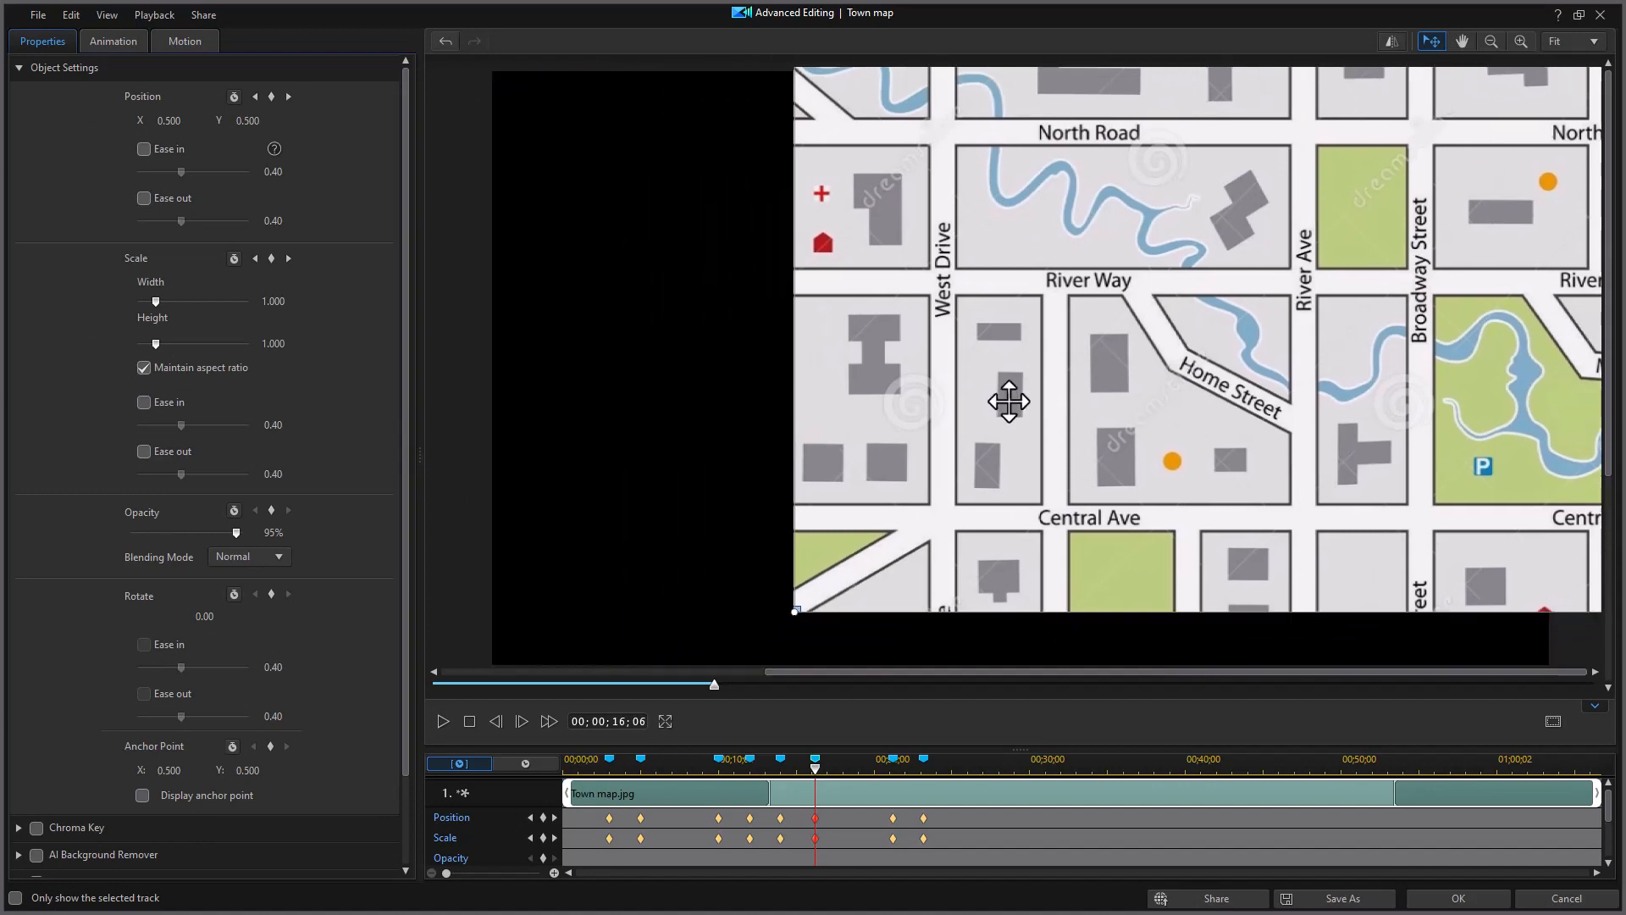
left_click_drag(155, 303, 200, 314)
left_click_drag(759, 441, 1133, 372)
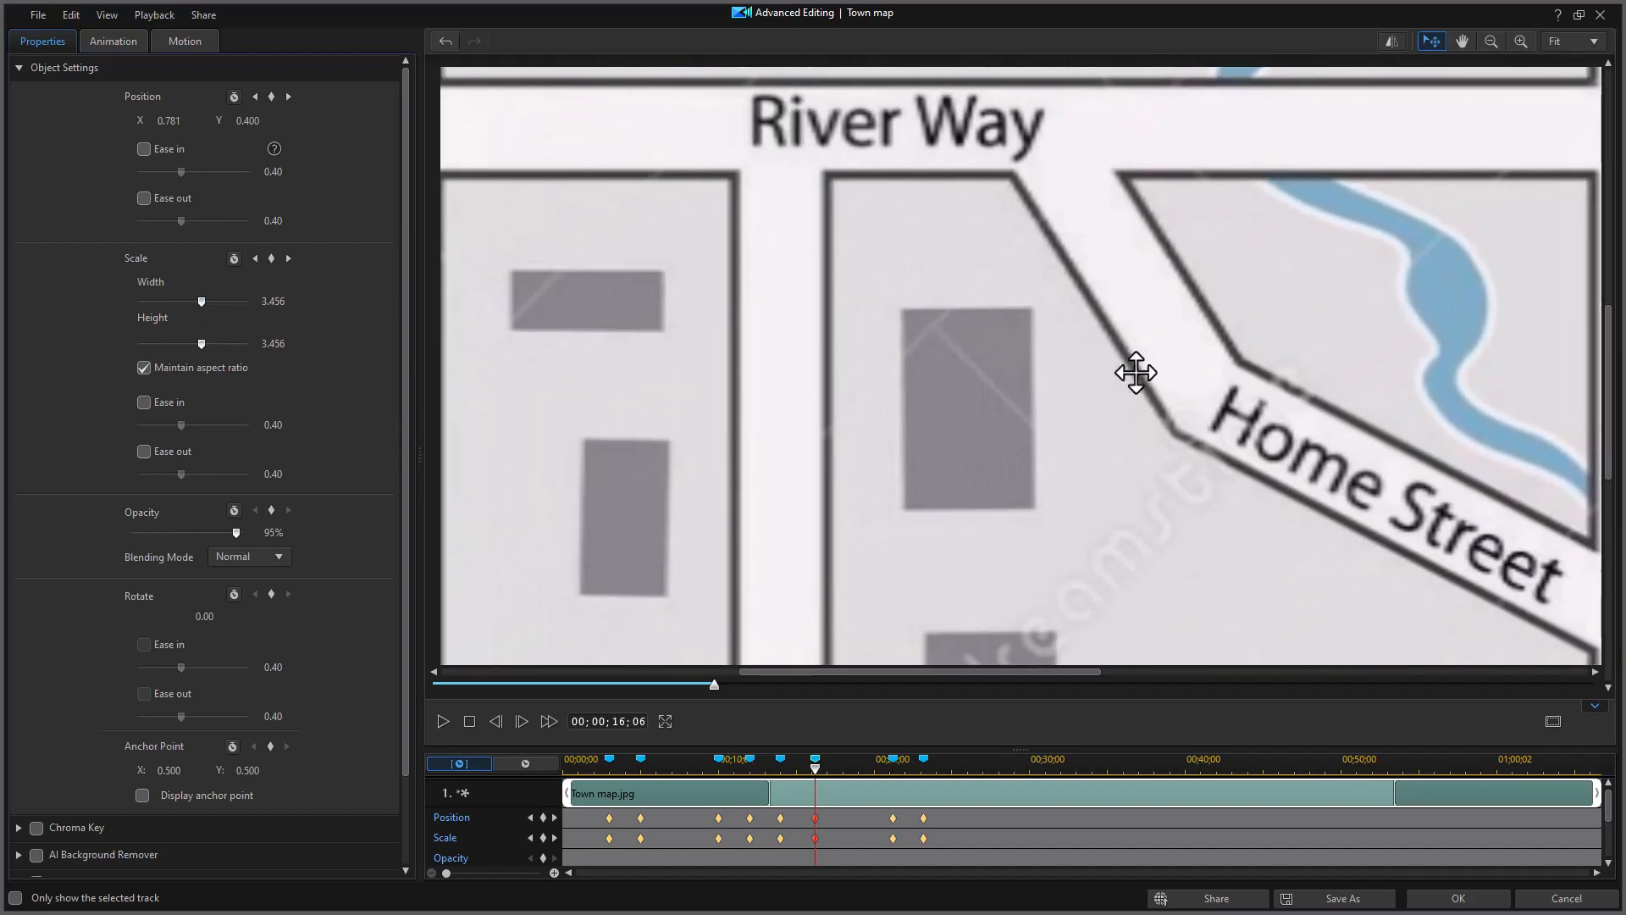
Step: At the 21;06 marker, duplicate the previous Position and Scale keyframes to hold the Home Street zoom
left_click(889, 756)
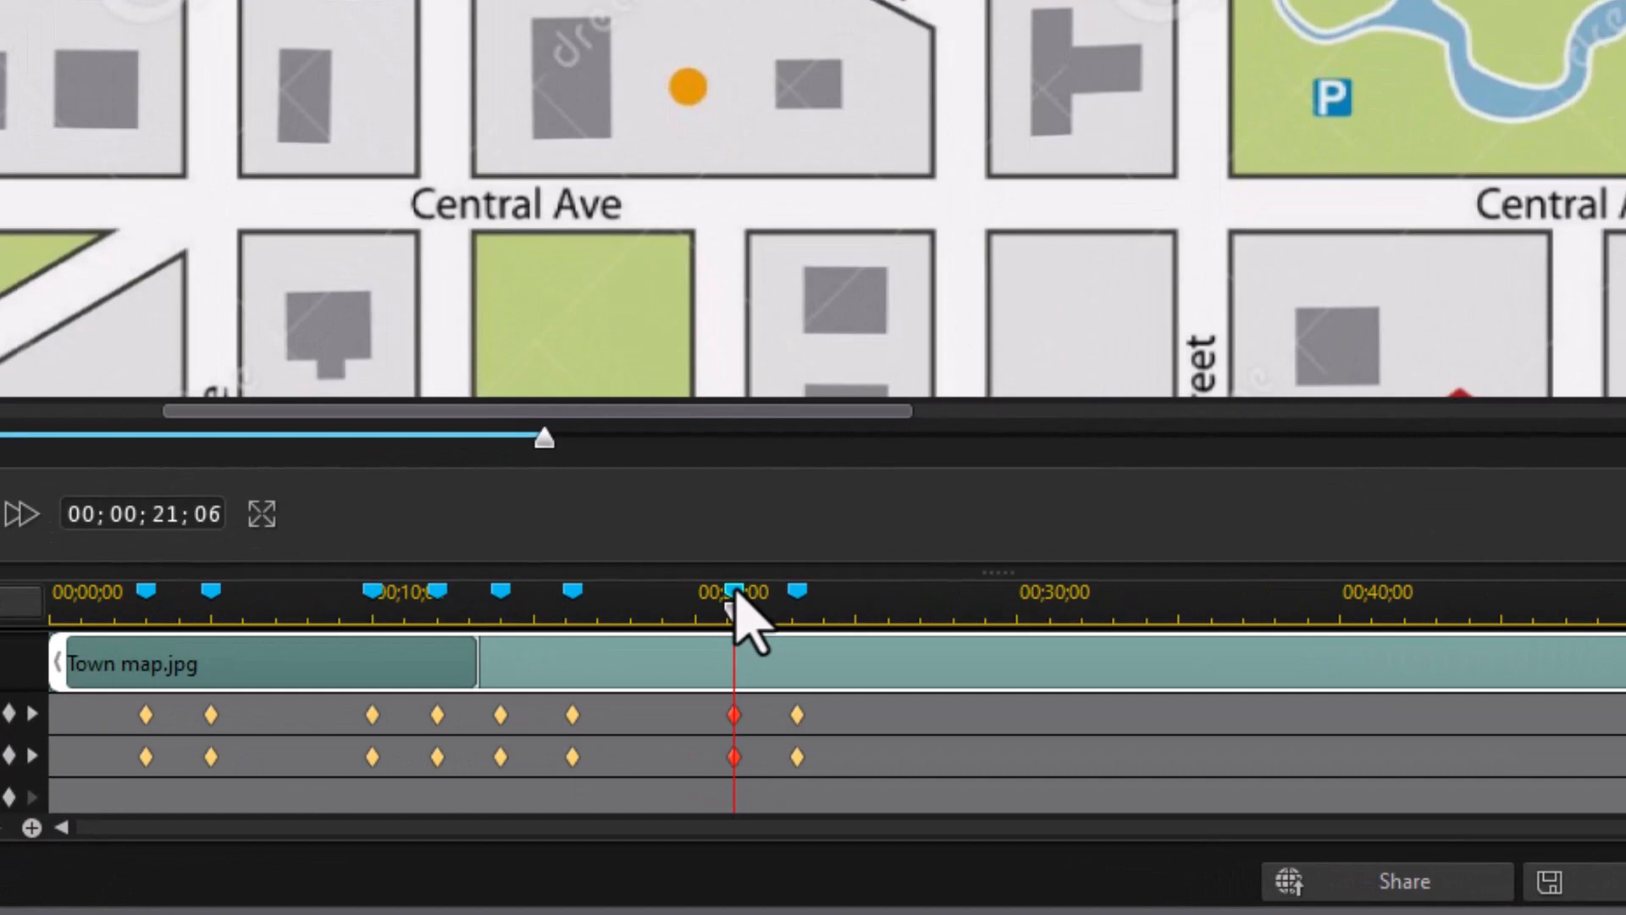
right_click(732, 592)
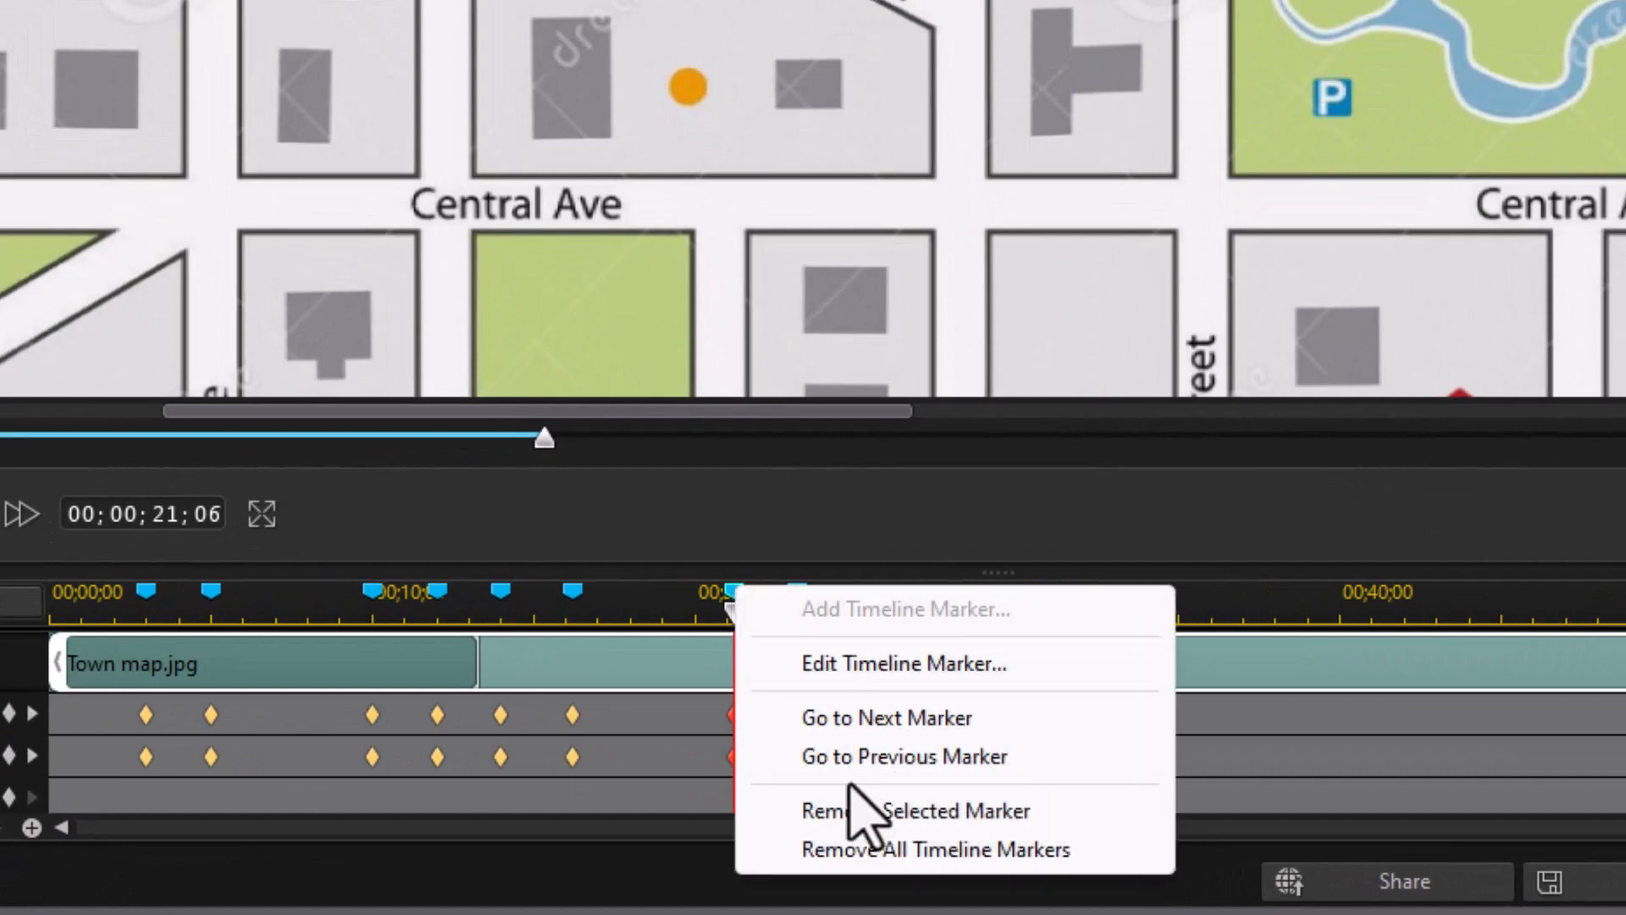
left_click(767, 519)
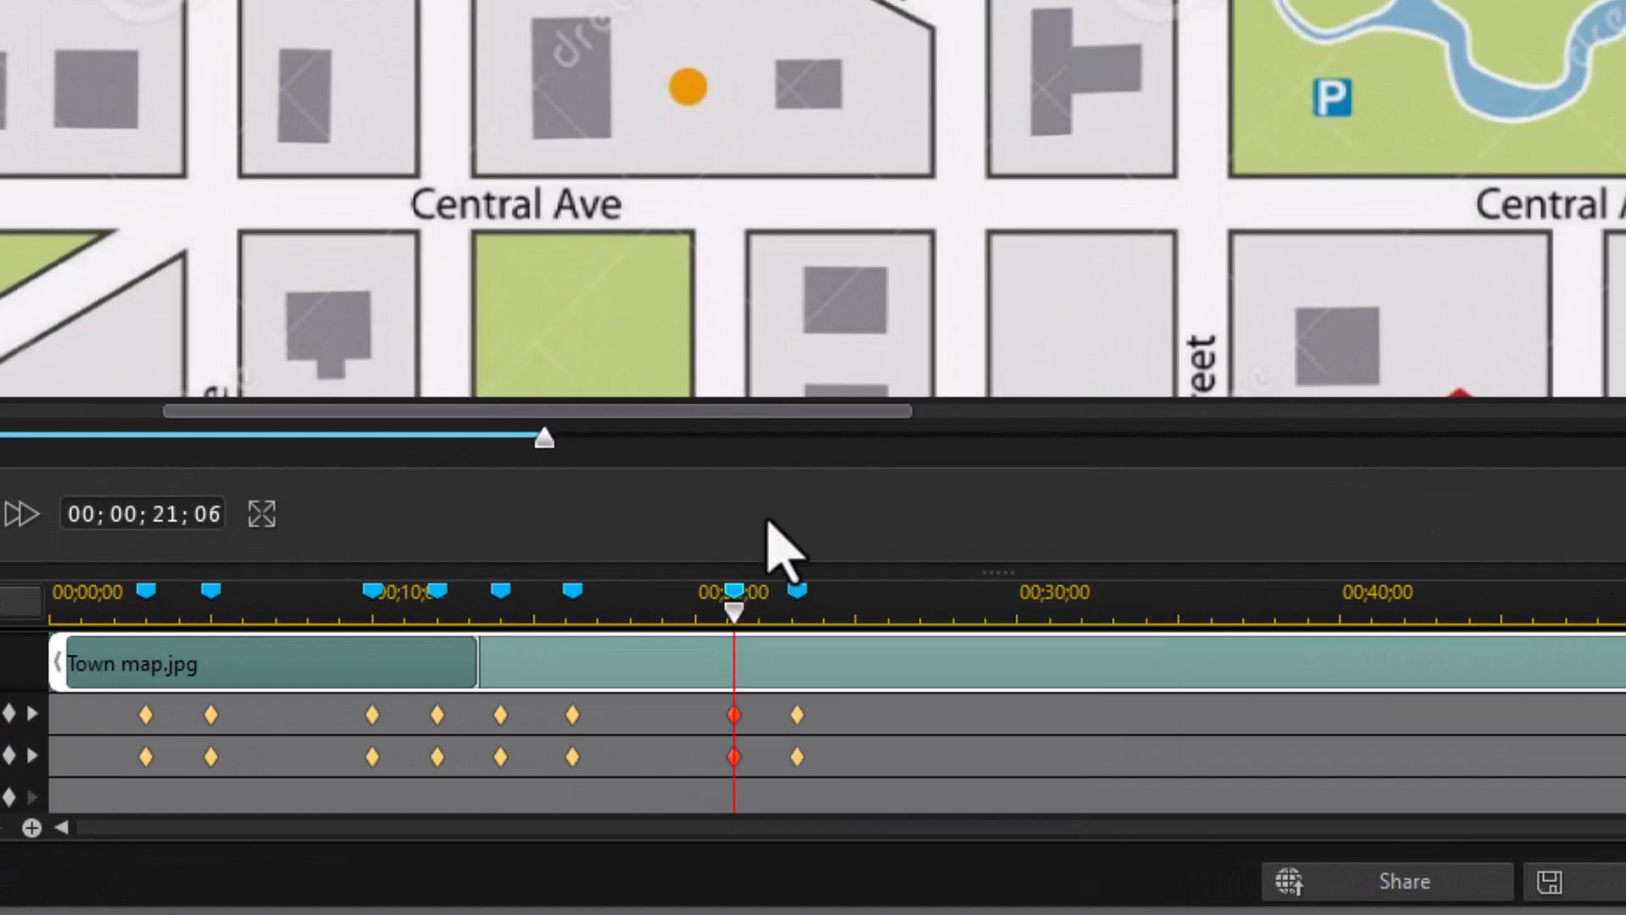
right_click(734, 714)
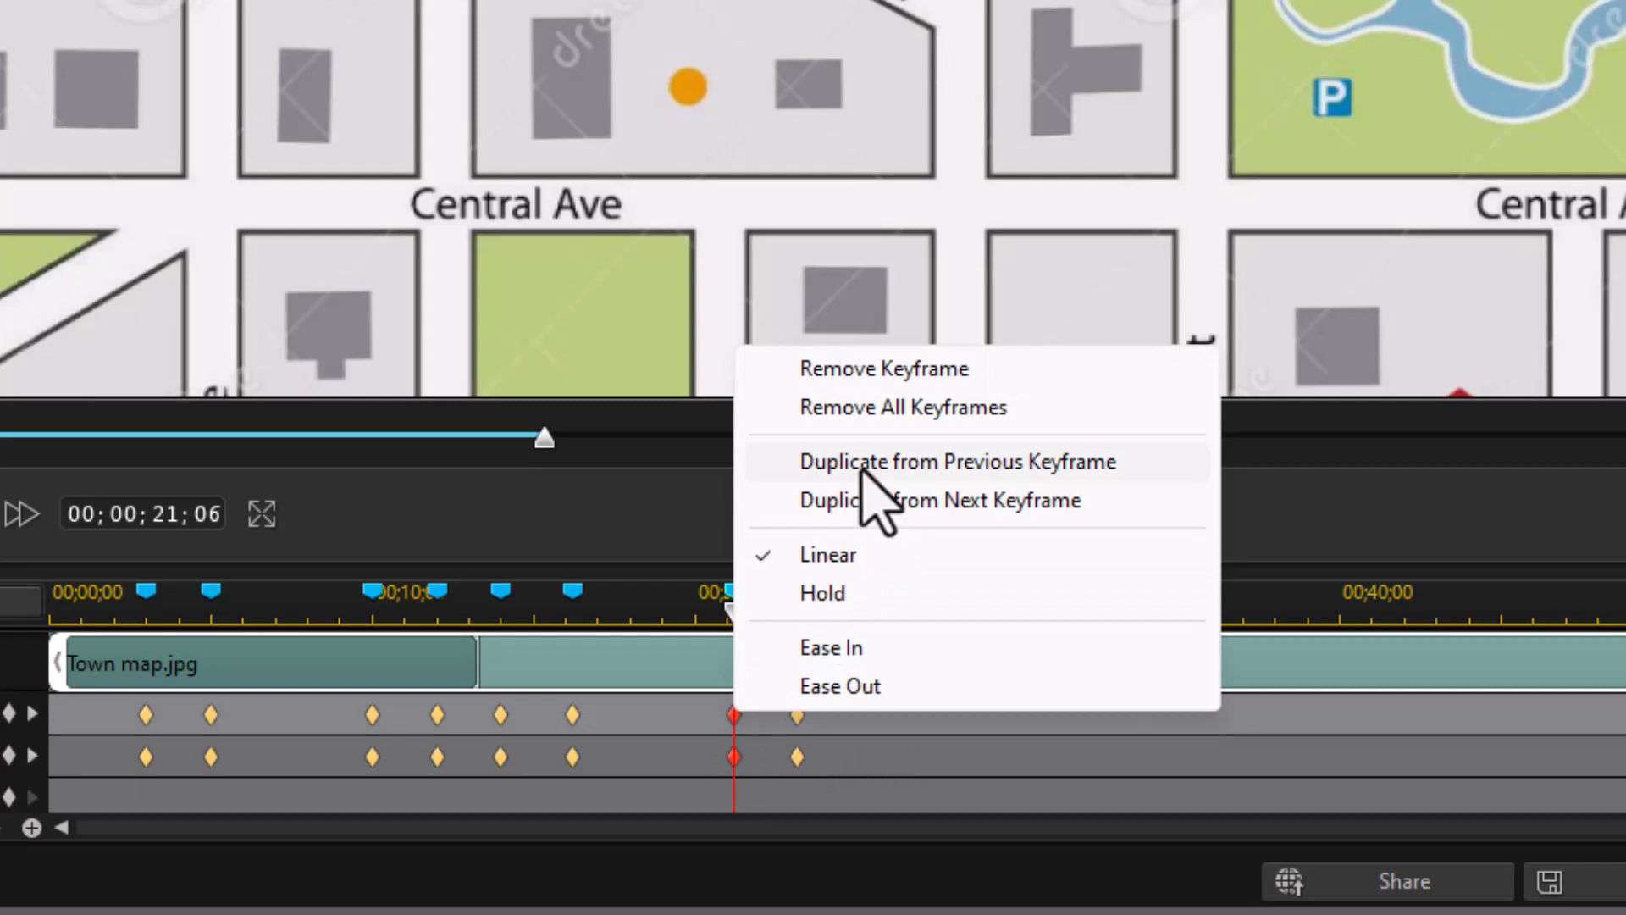
left_click(864, 466)
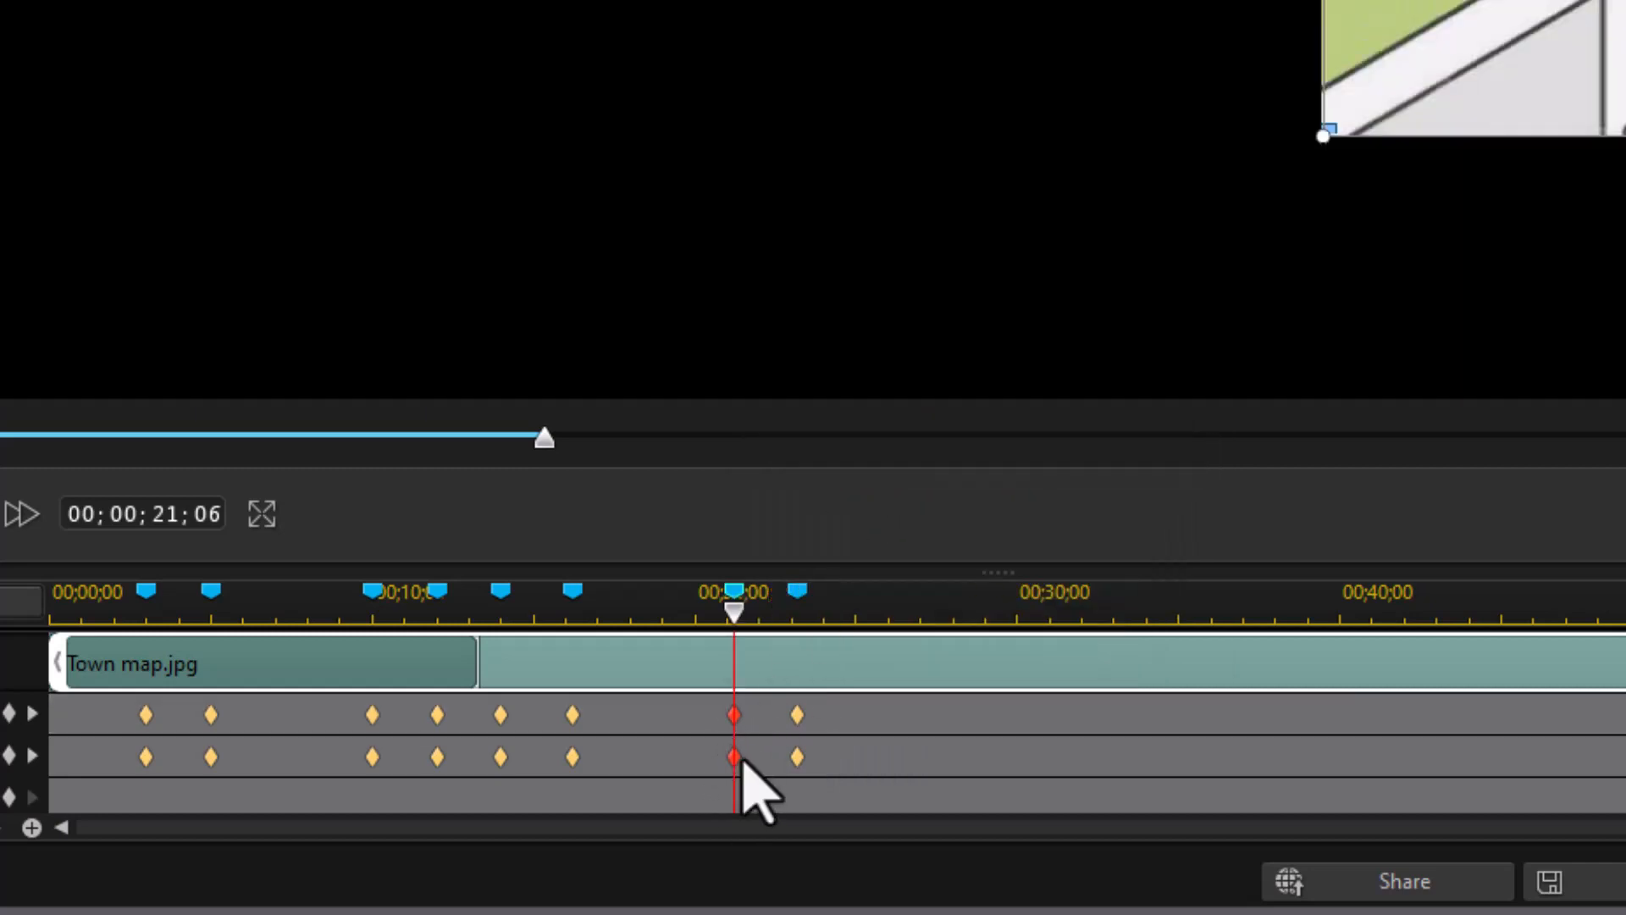
right_click(733, 757)
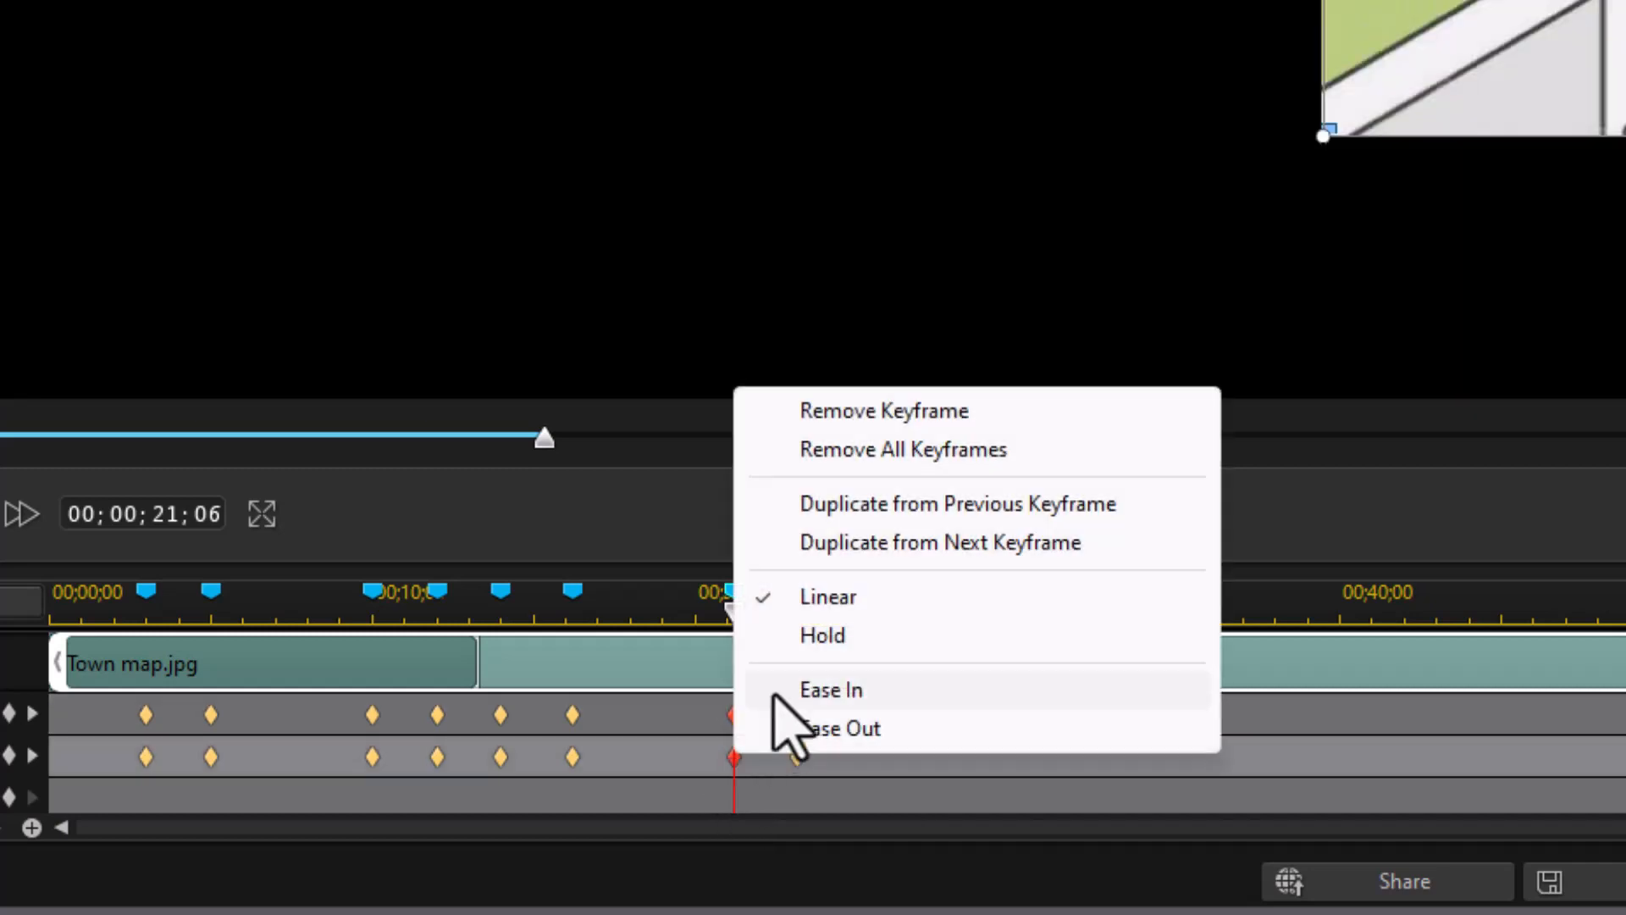
left_click(836, 509)
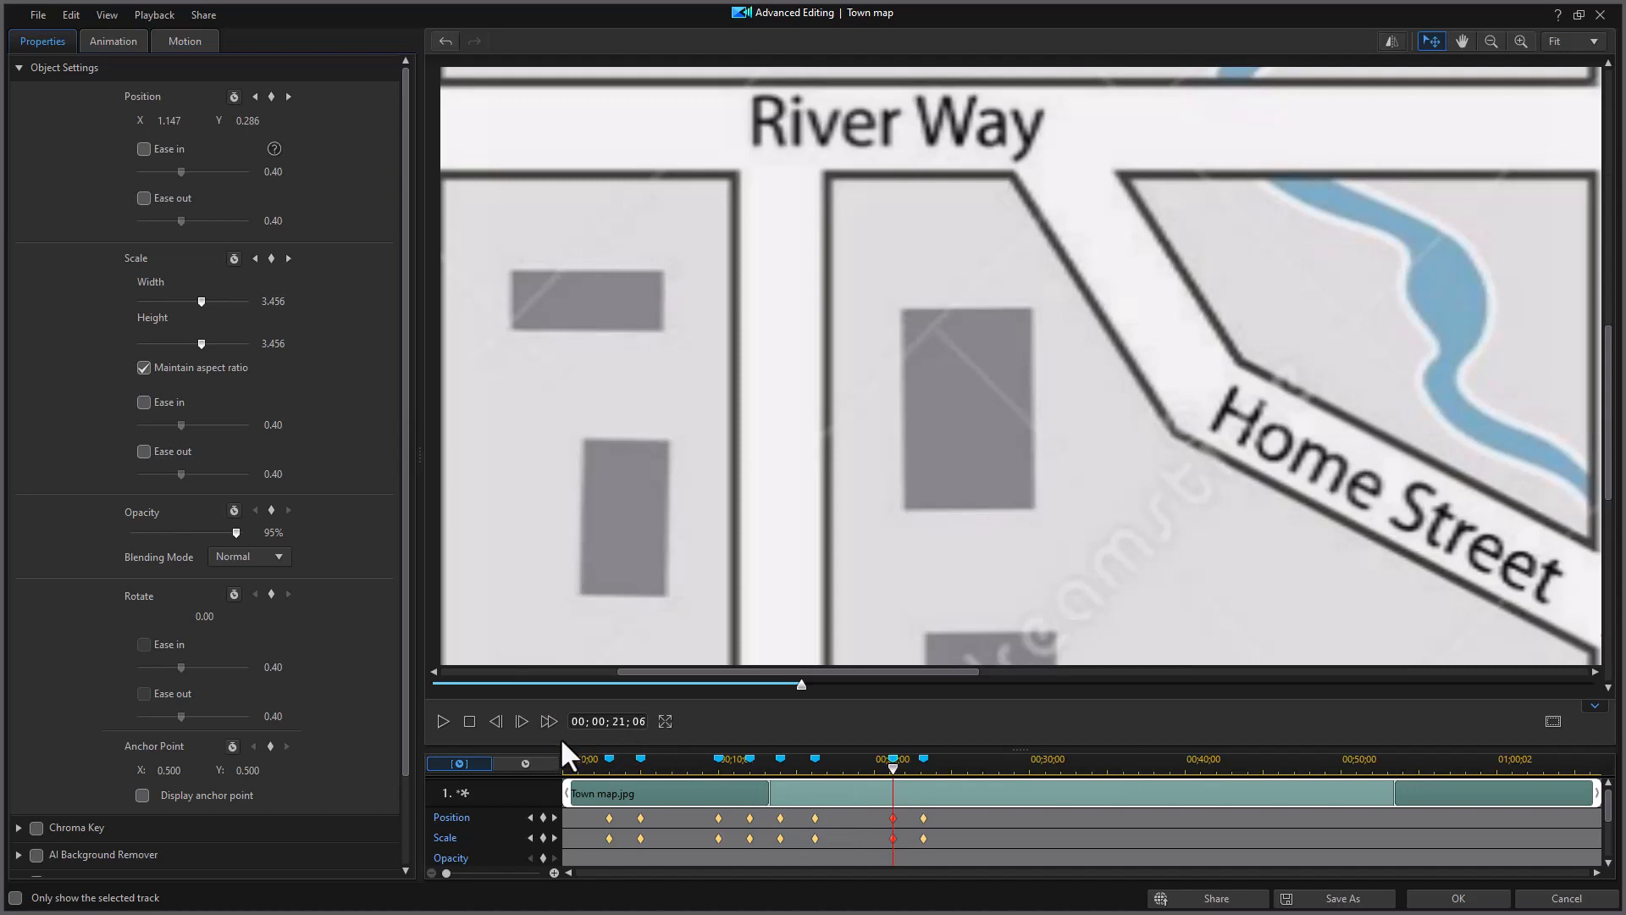
Step: Preview the map animation from the start, then replay it from 21 seconds and pause
left_click(568, 760)
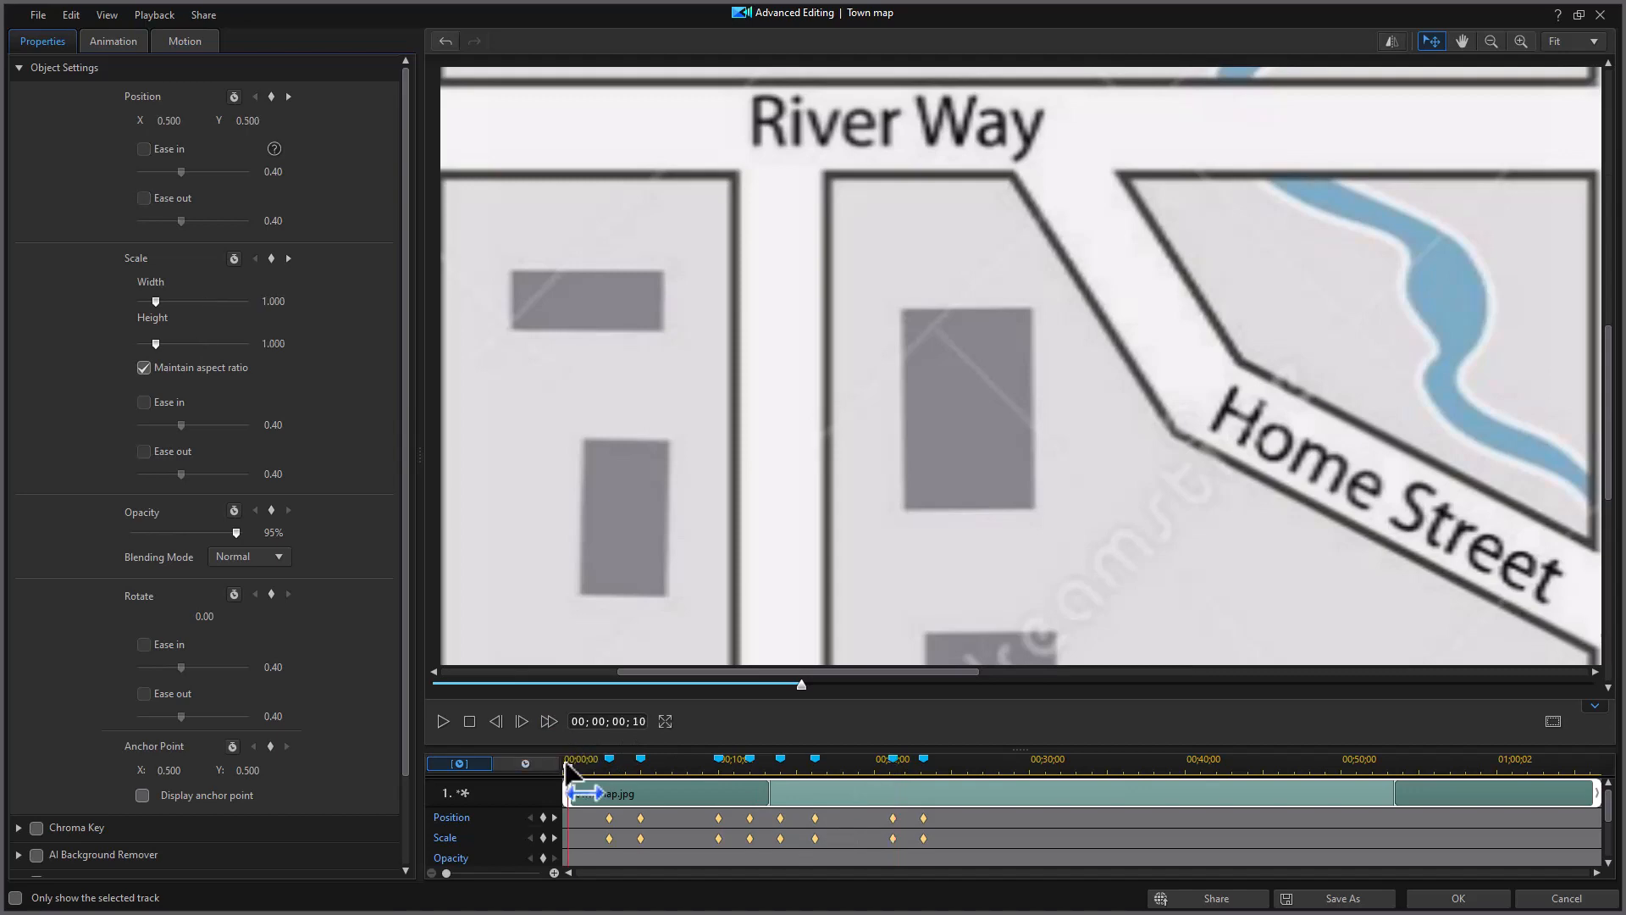
left_click(440, 719)
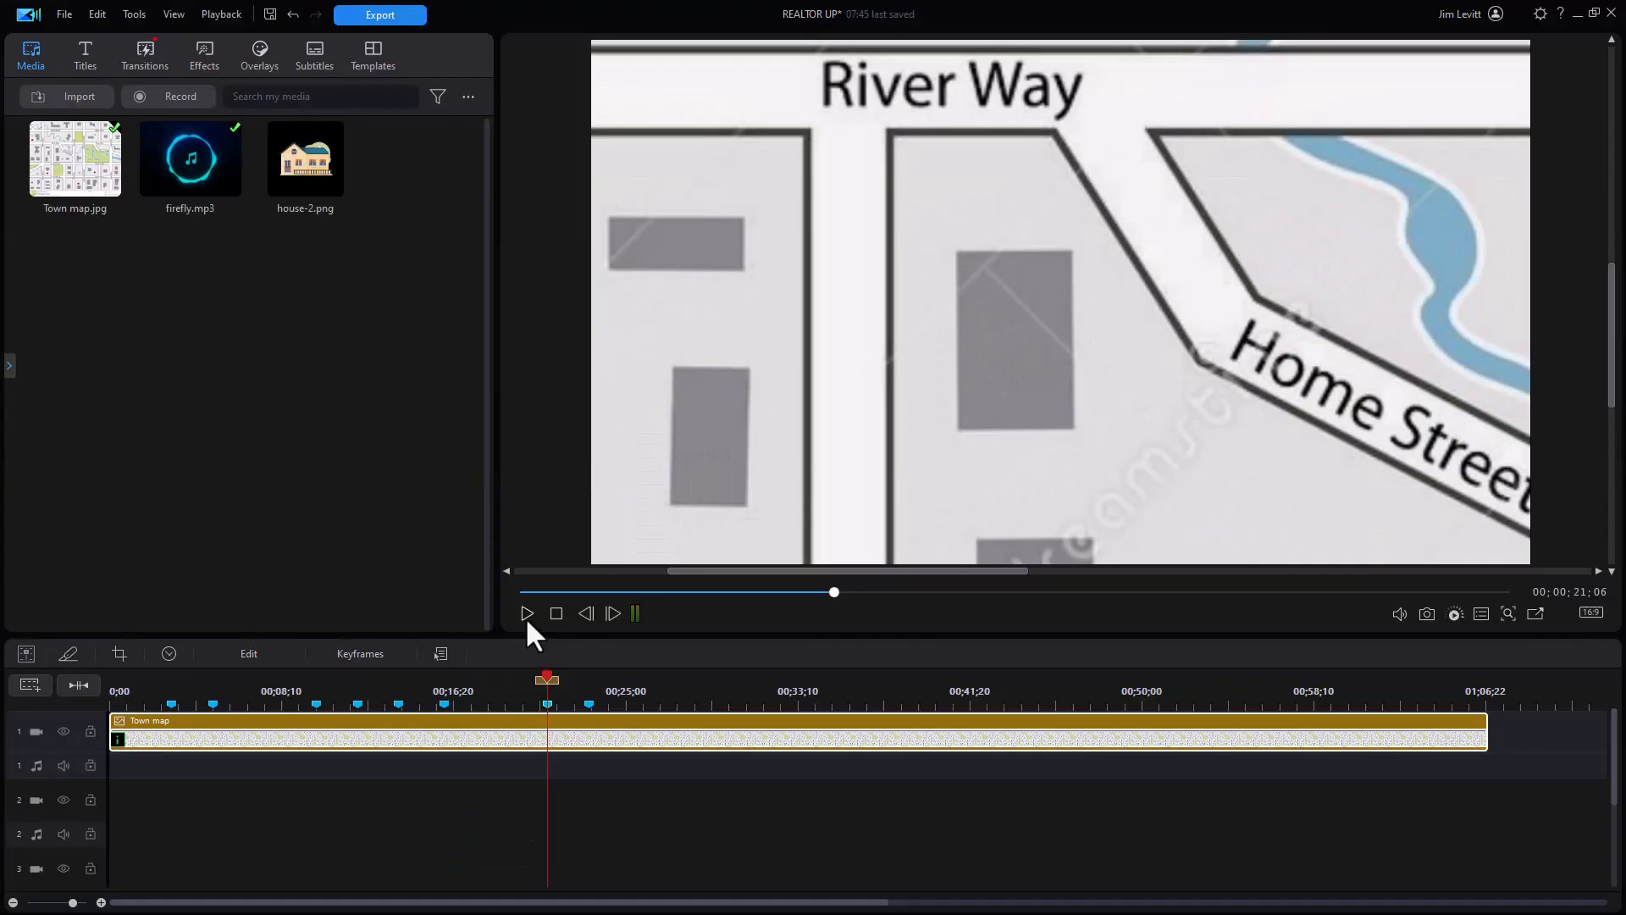
left_click(525, 613)
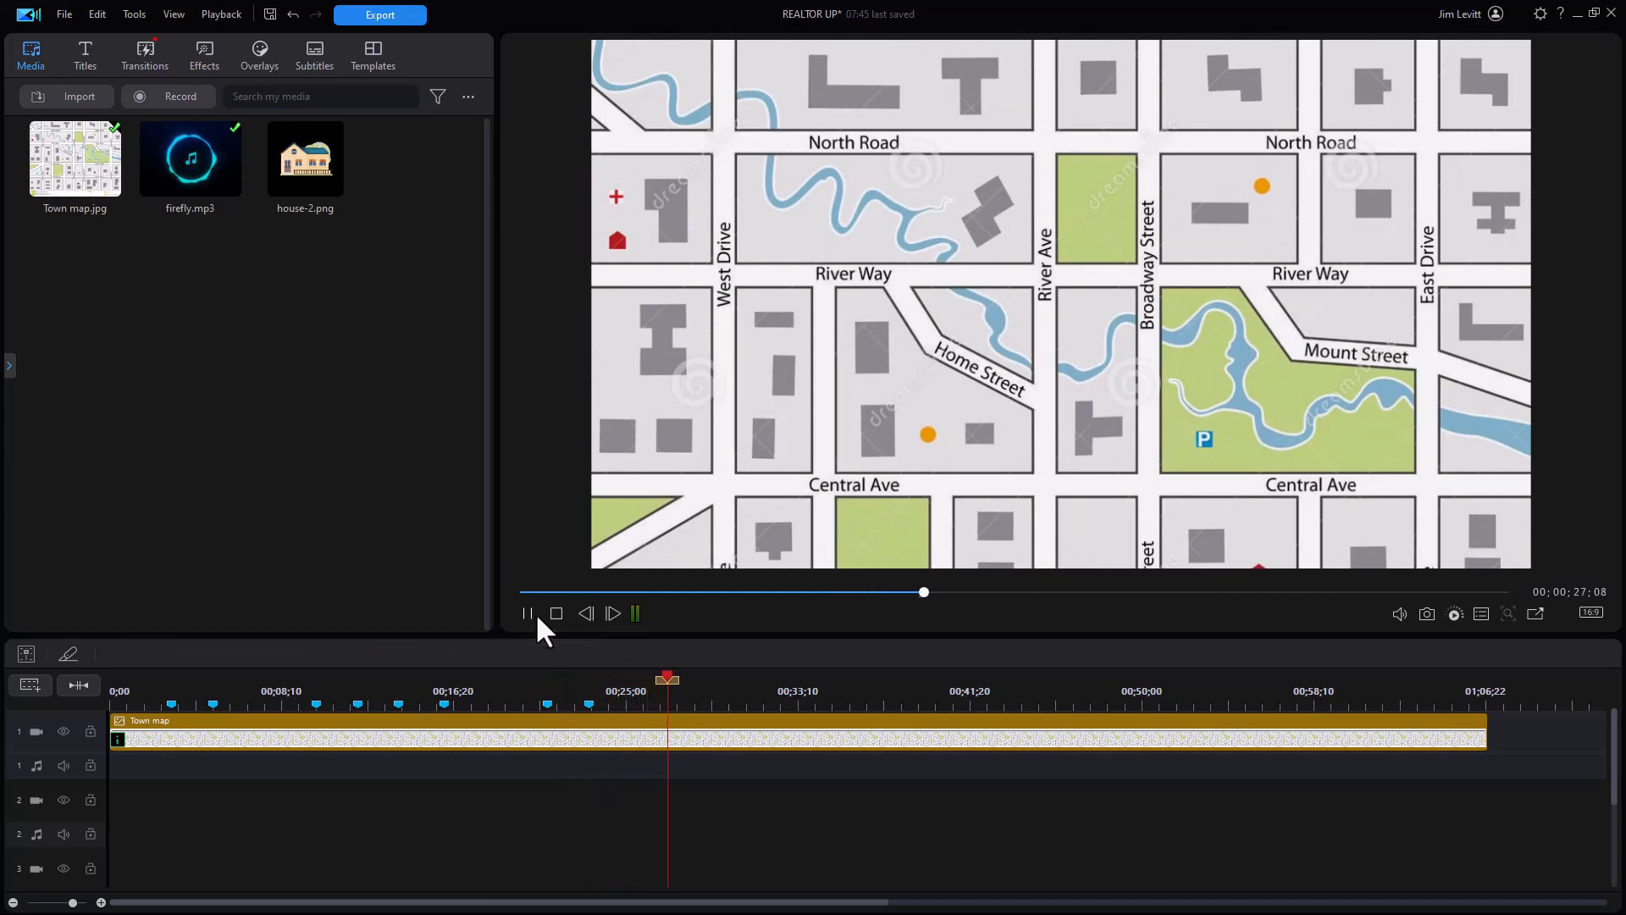
left_click(526, 612)
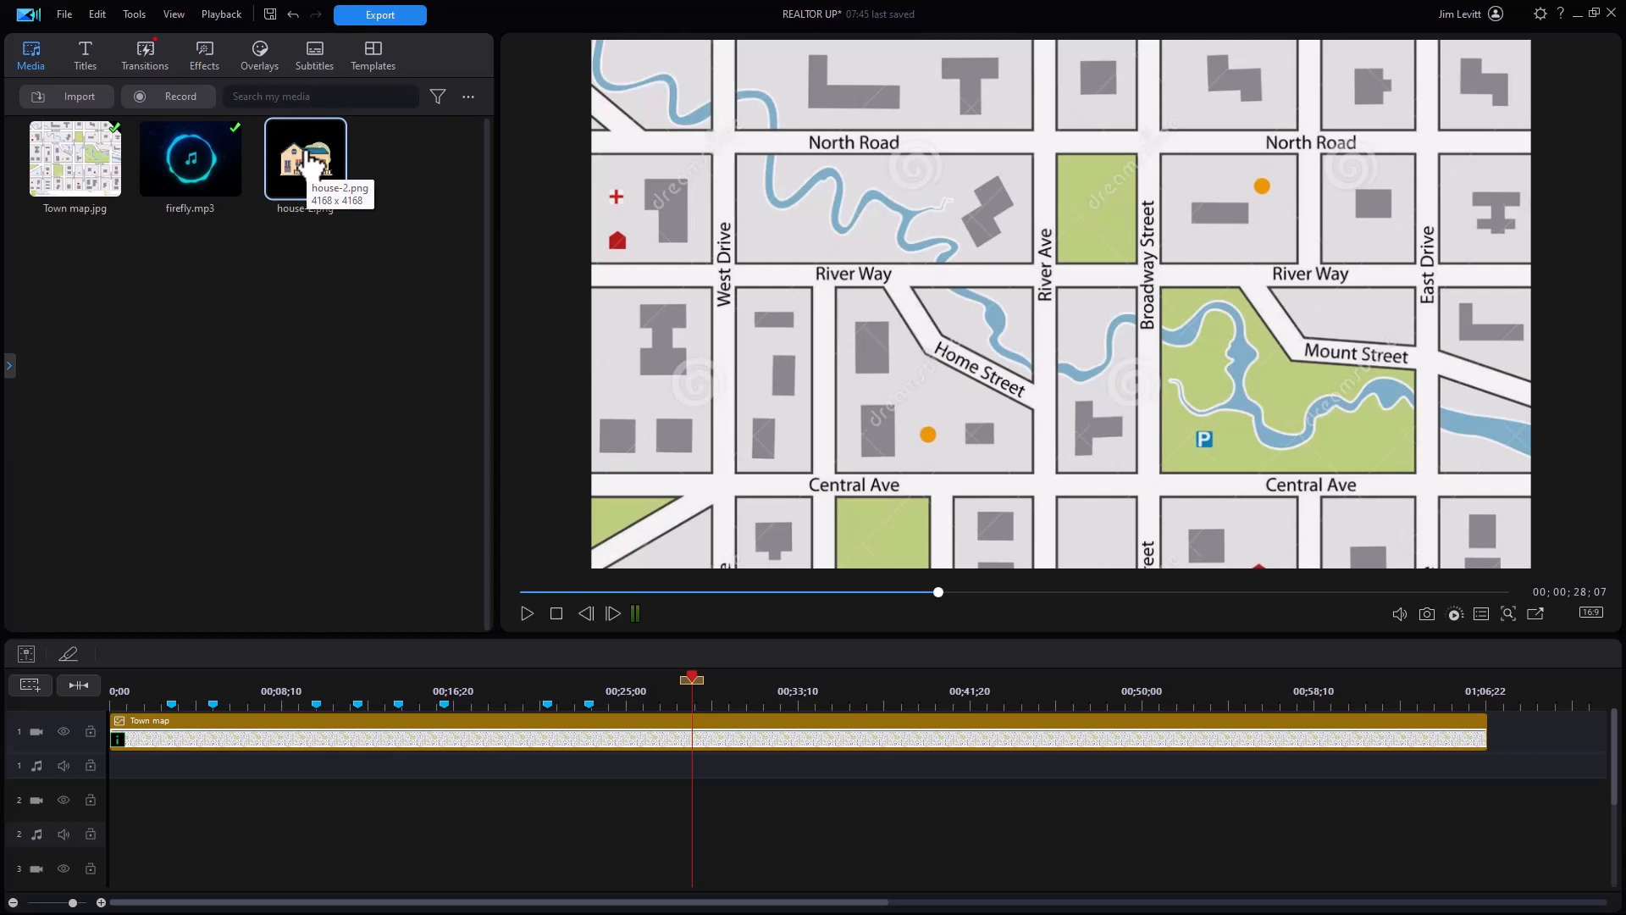
Step: Place the house-2 graphic on track 2 for five seconds, shrunk onto the North Road block
left_click_drag(308, 161, 227, 796)
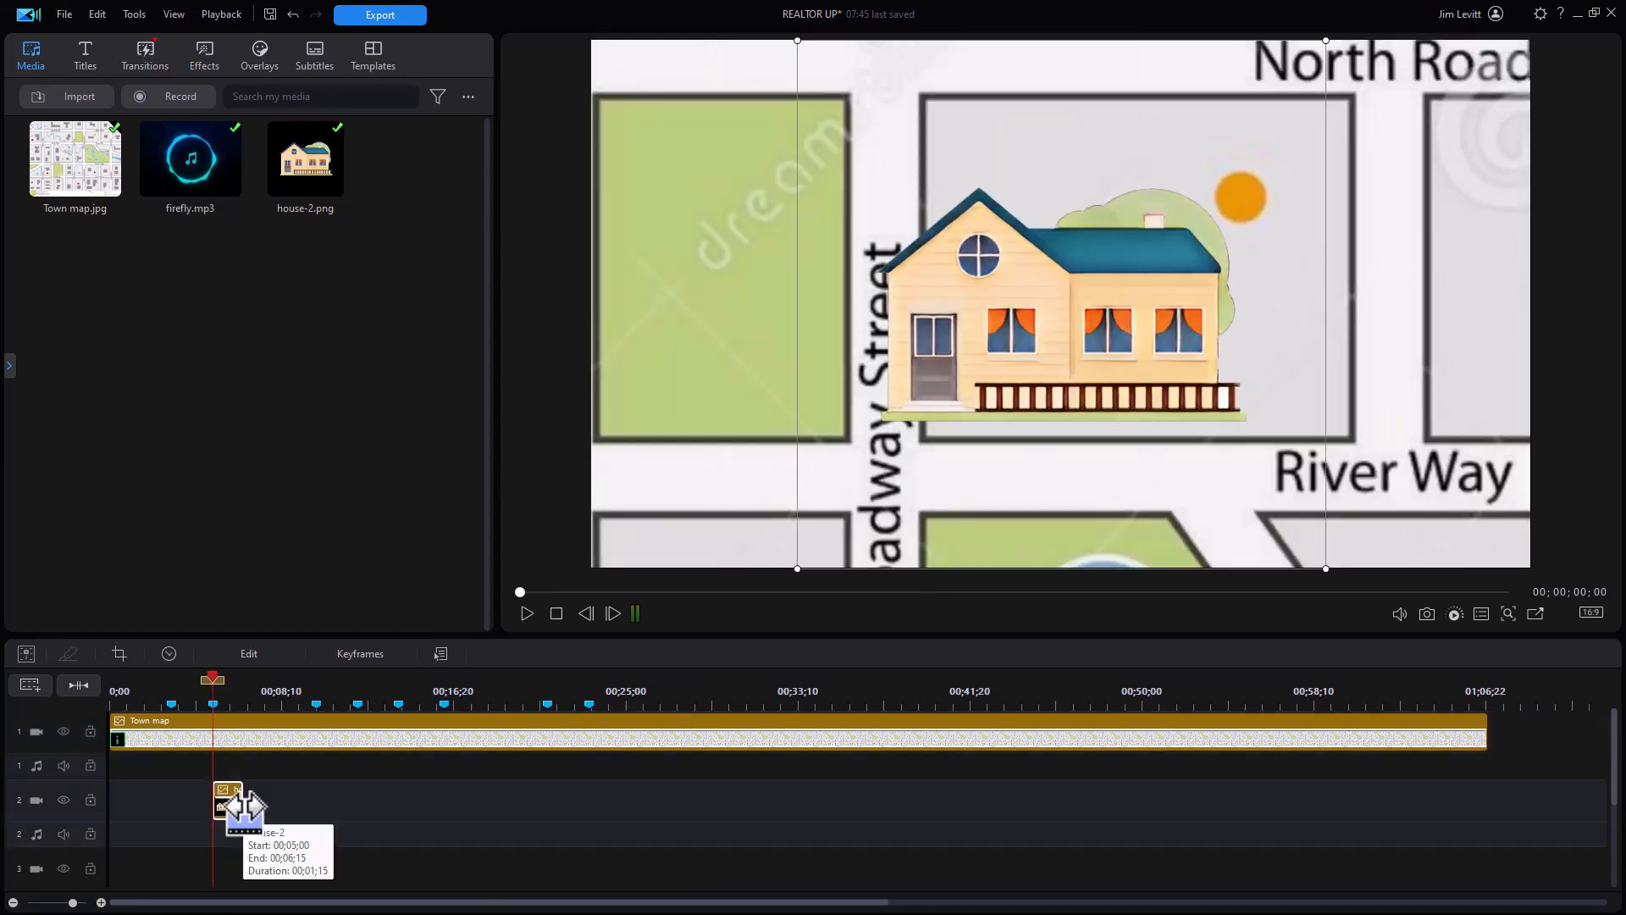
left_click_drag(243, 812, 313, 811)
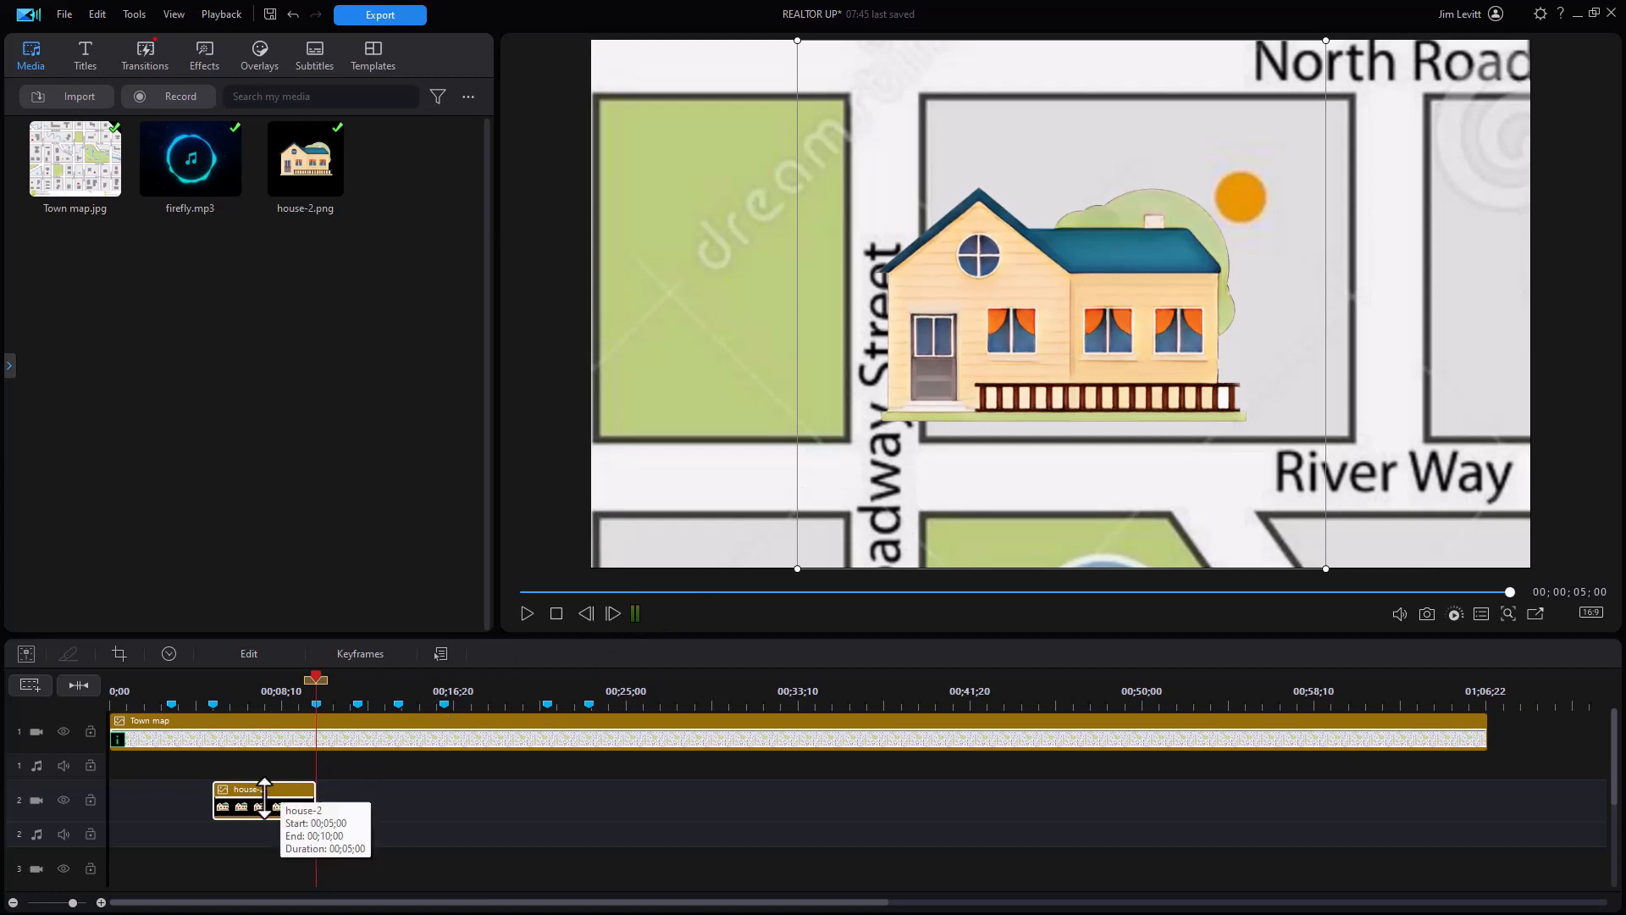
left_click(967, 349)
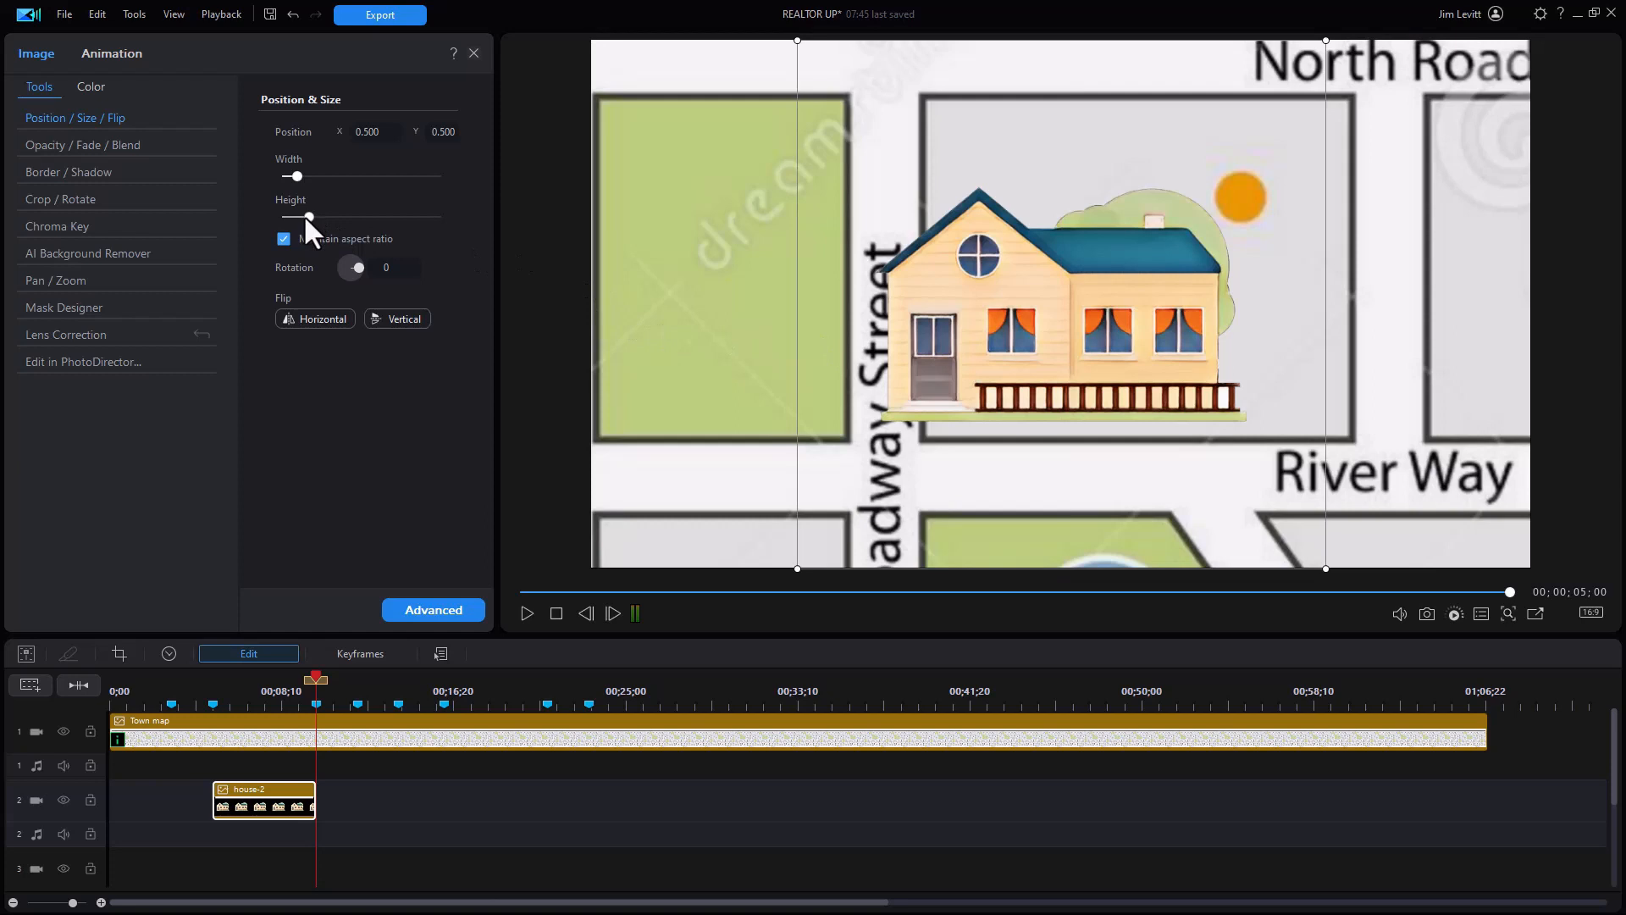
left_click_drag(308, 215, 299, 217)
left_click_drag(1056, 258, 1087, 237)
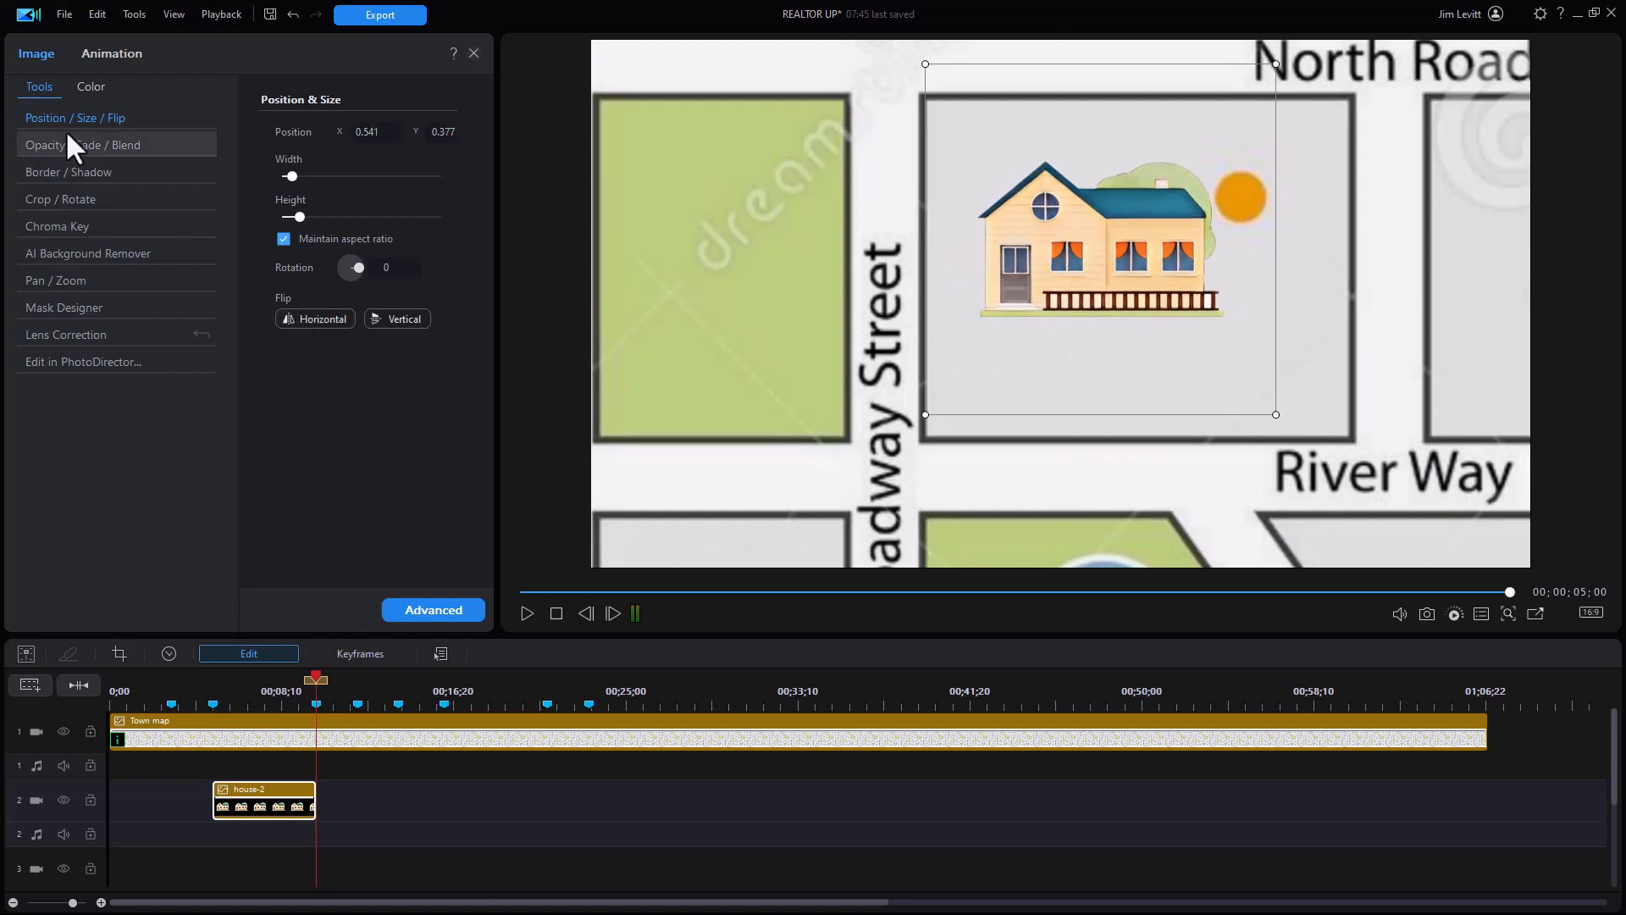
Step: Give the house graphic a 1.0-second Pop In entrance animation
left_click(119, 55)
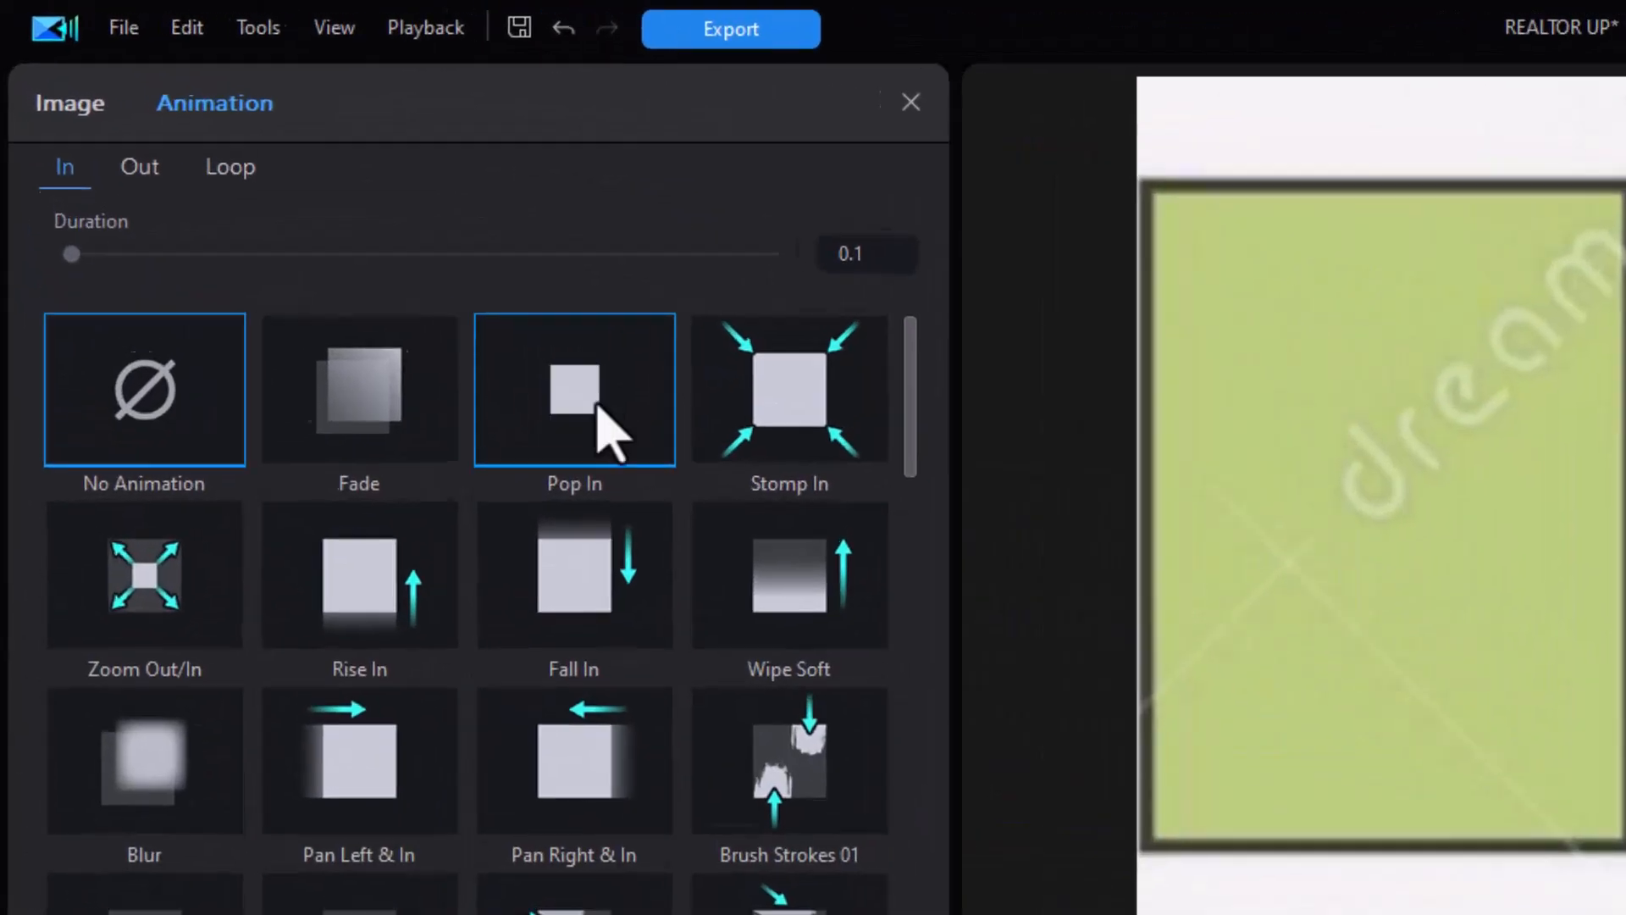
left_click(307, 219)
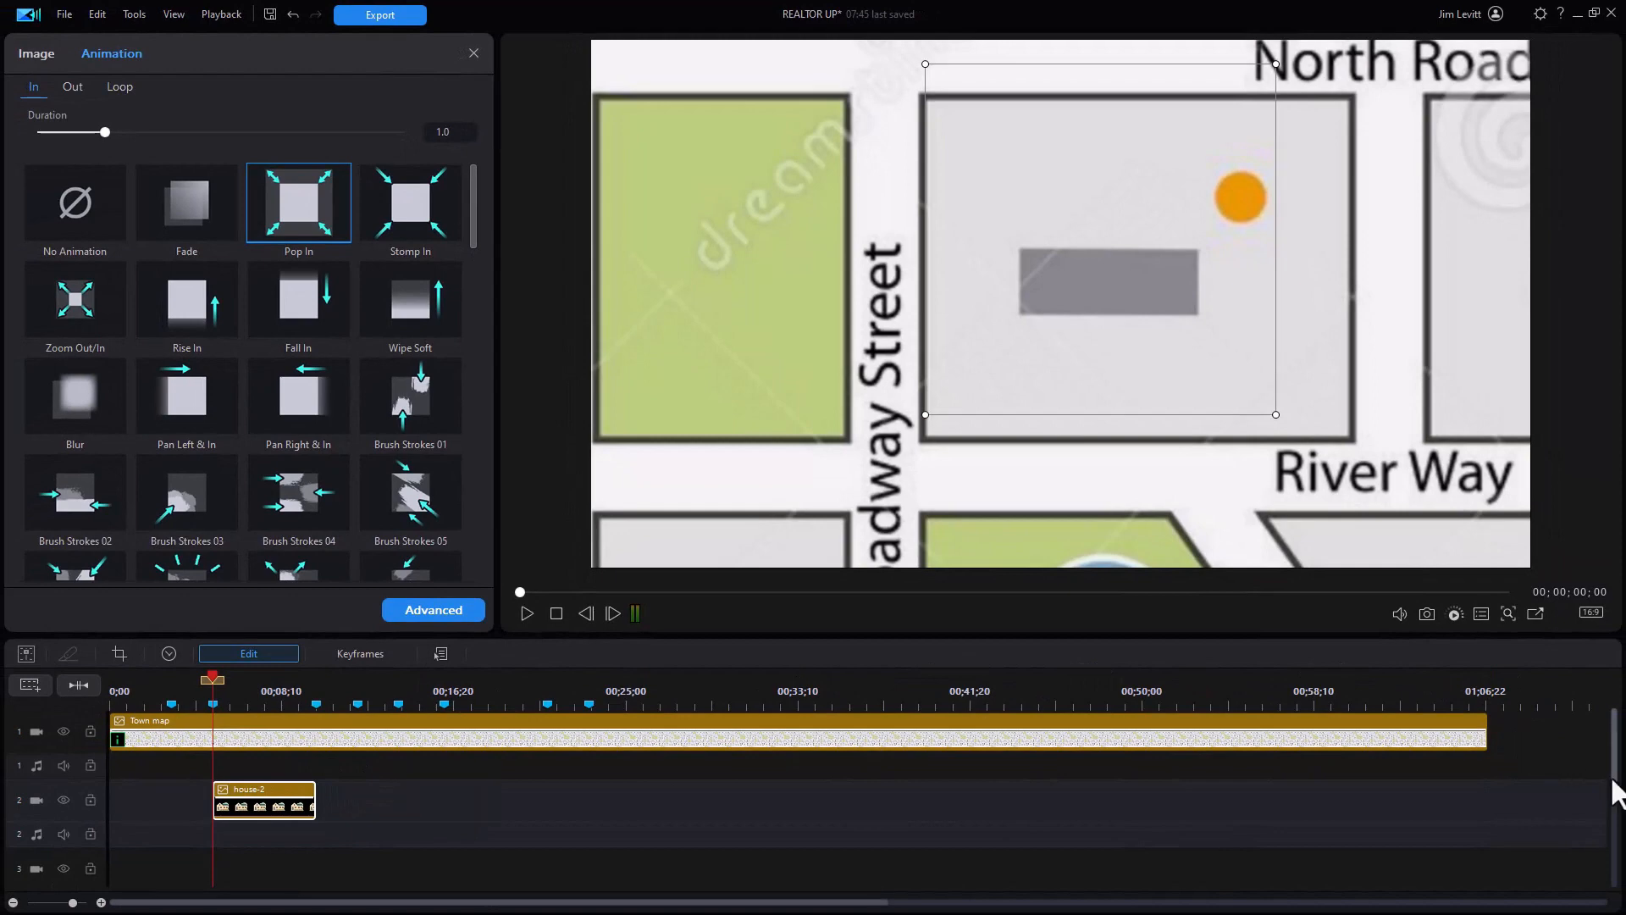
left_click_drag(1613, 786, 1616, 798)
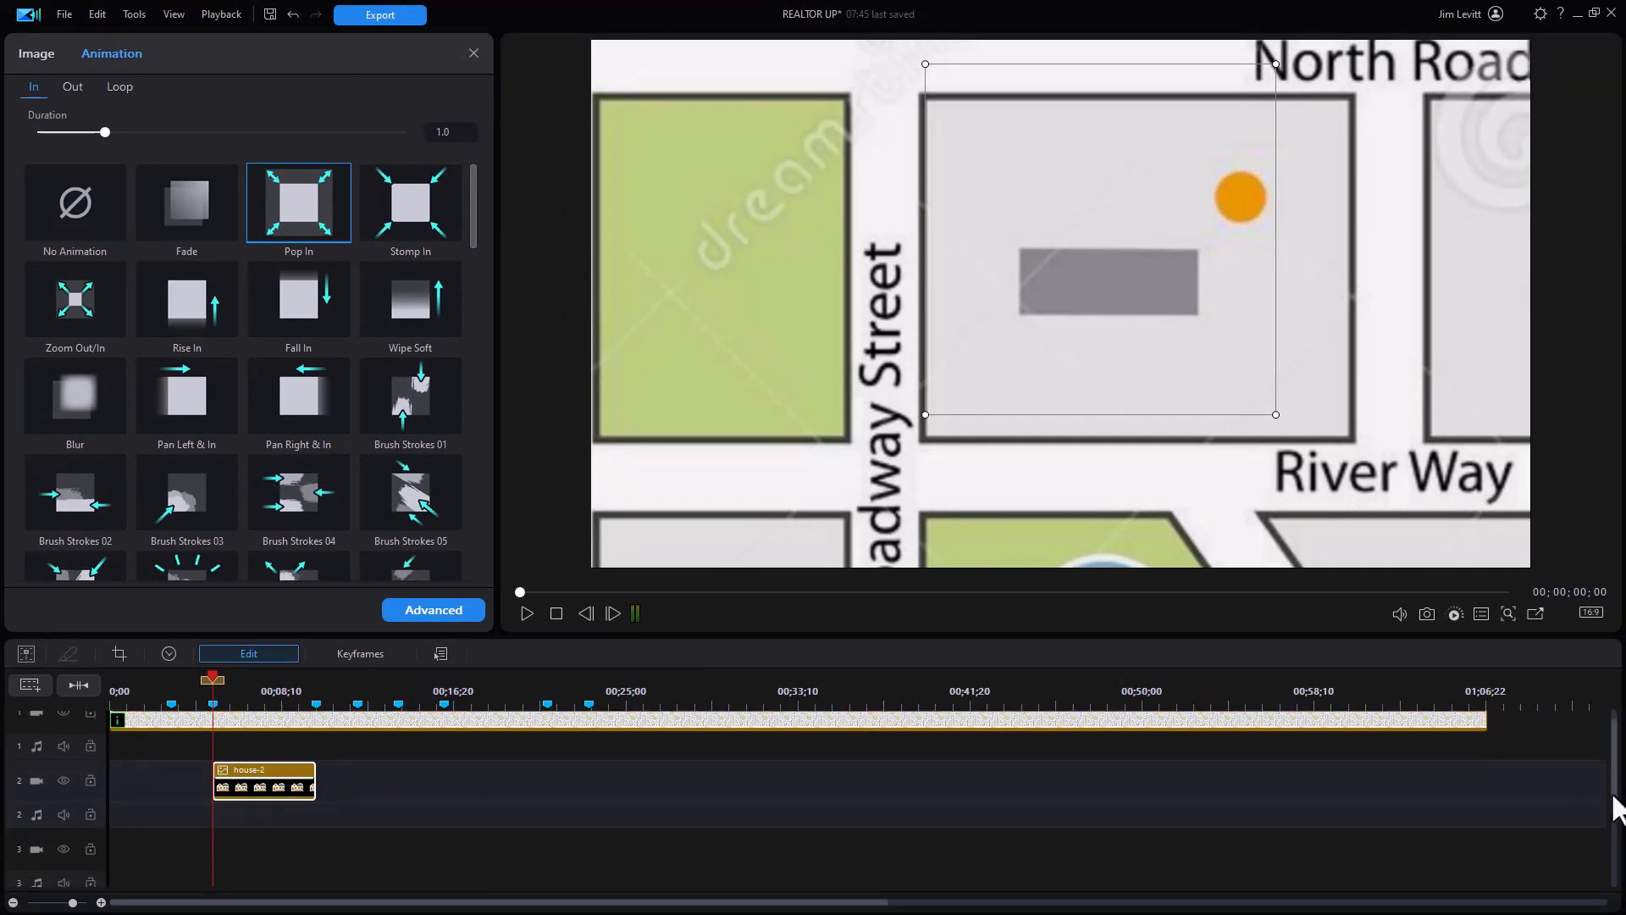
Step: Add the Default title to the third video track at the house
left_click(473, 52)
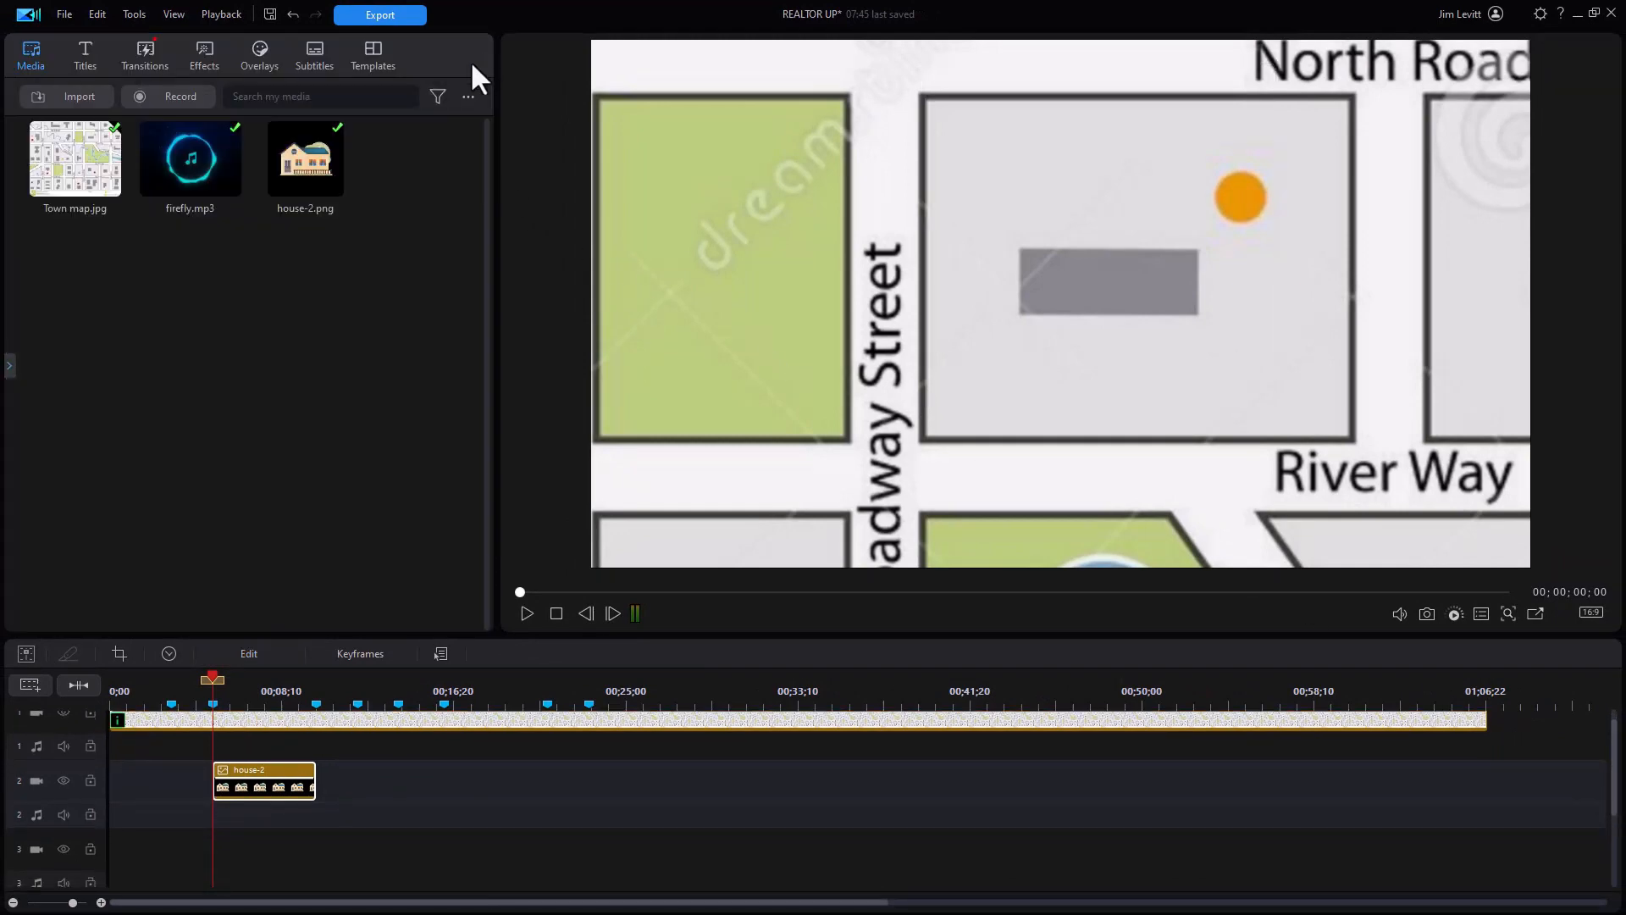
left_click(79, 55)
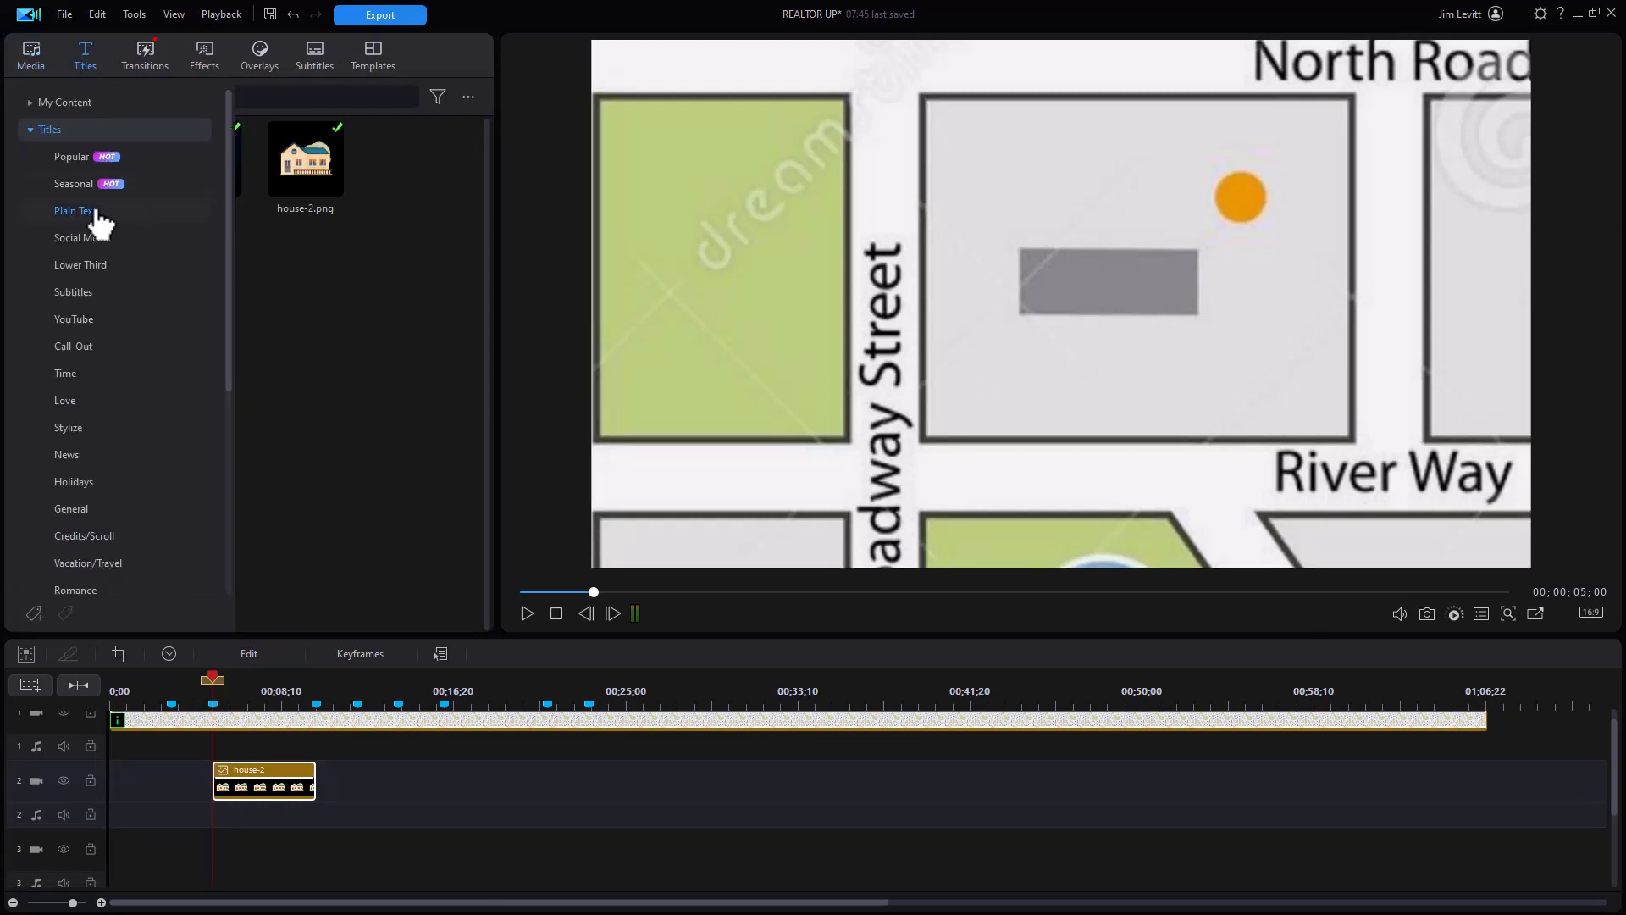
left_click_drag(307, 159, 222, 859)
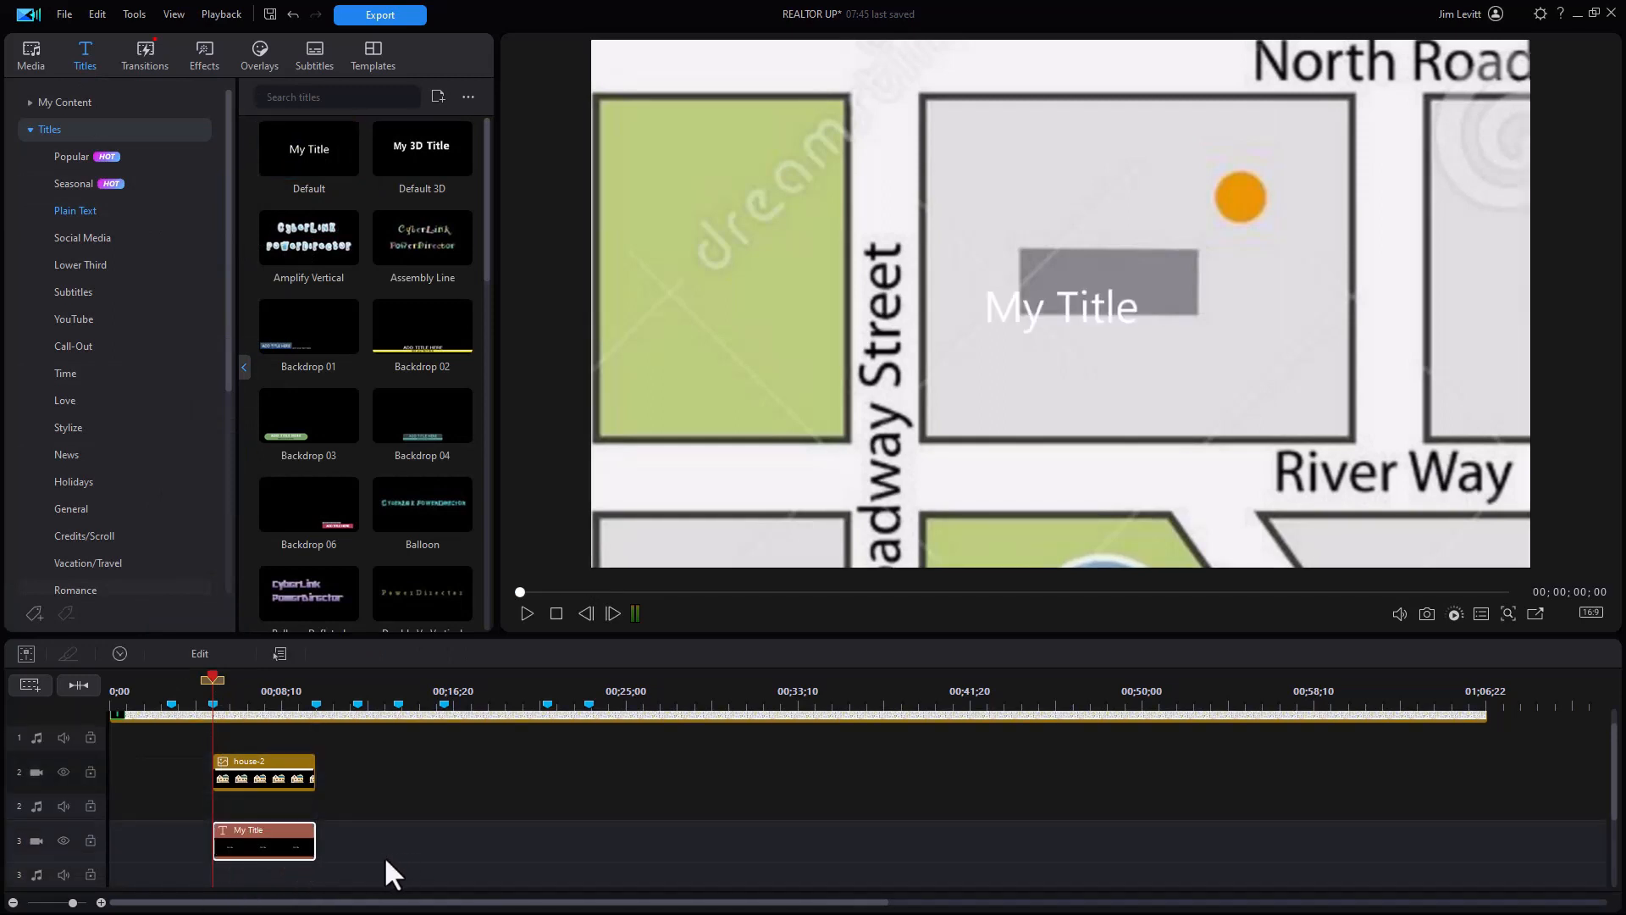
Step: Make the "My Title" text black and bold
double_click(275, 838)
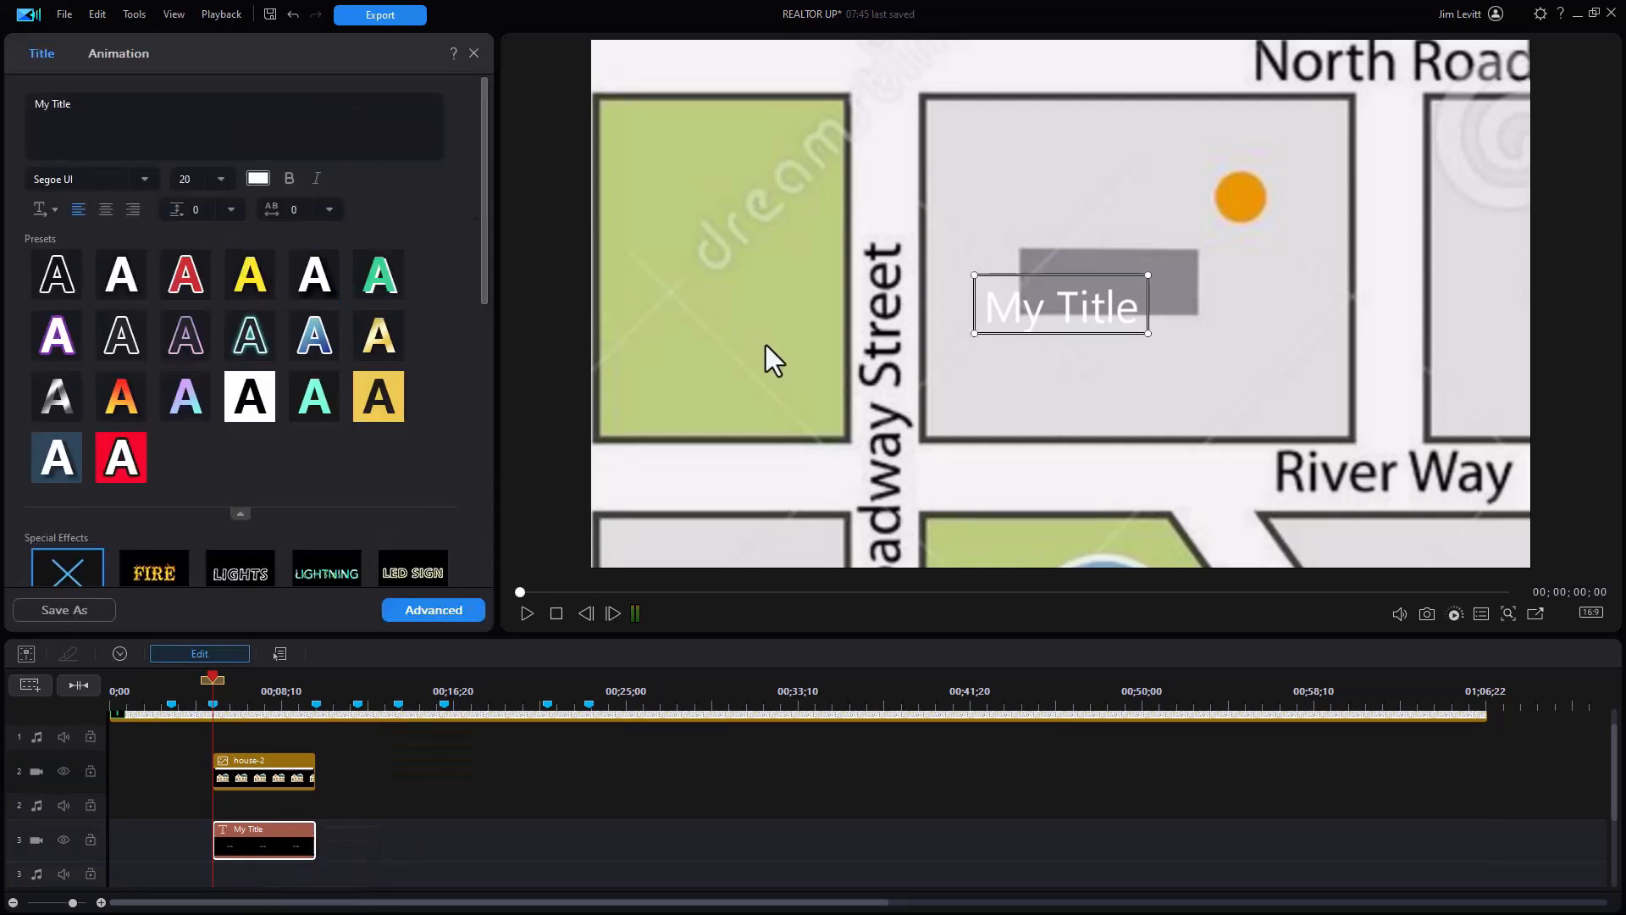
left_click(259, 178)
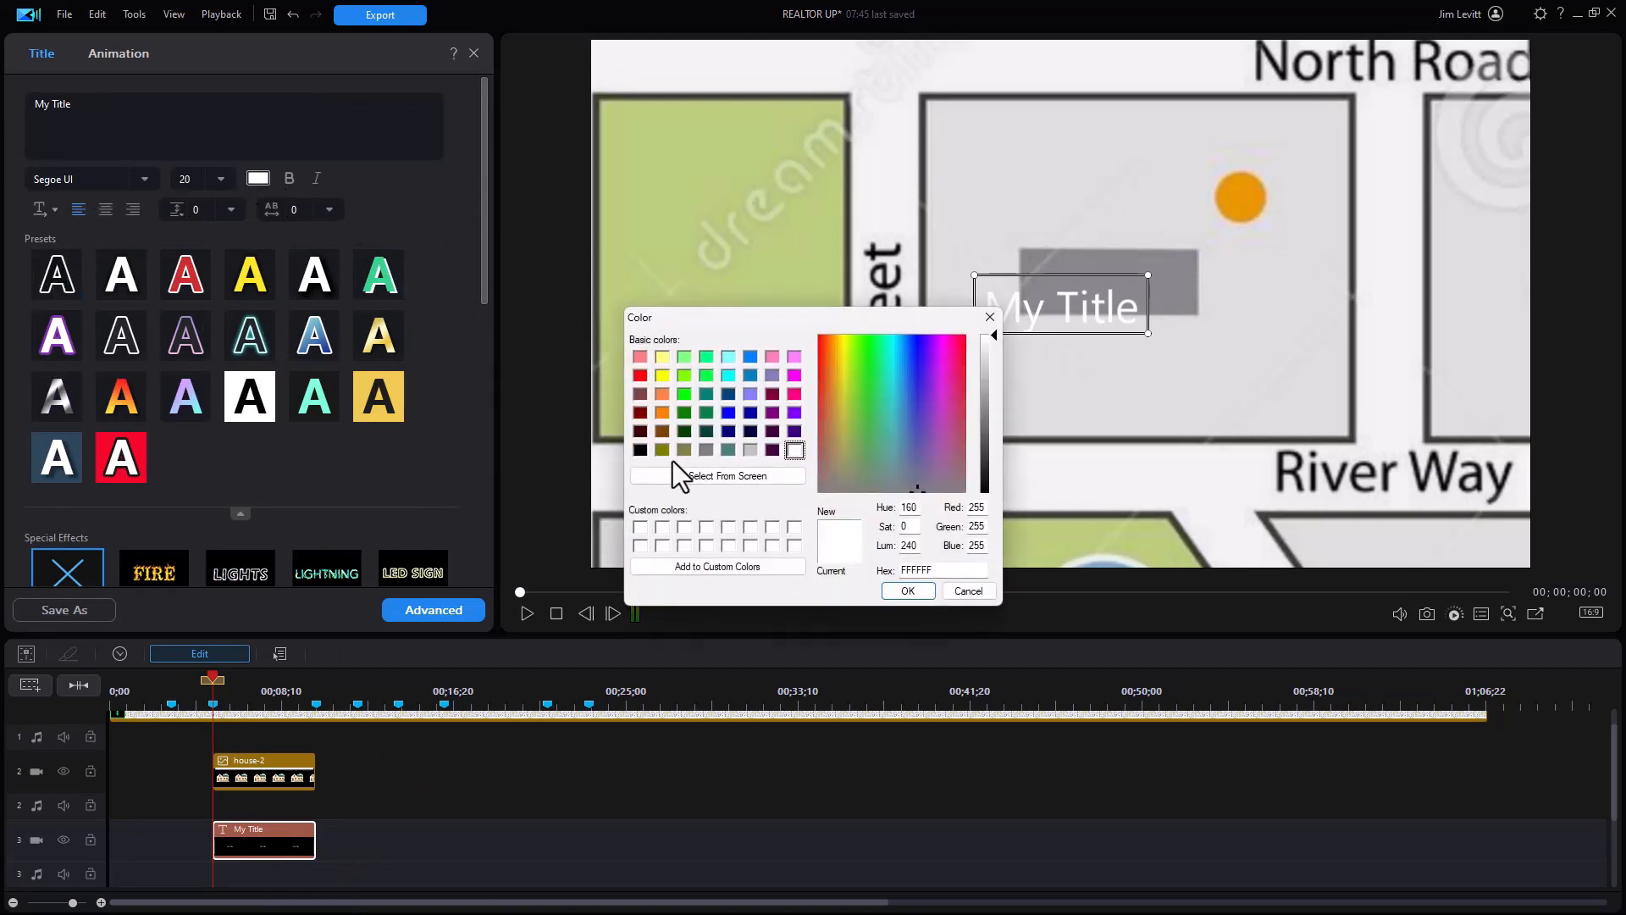
left_click(640, 450)
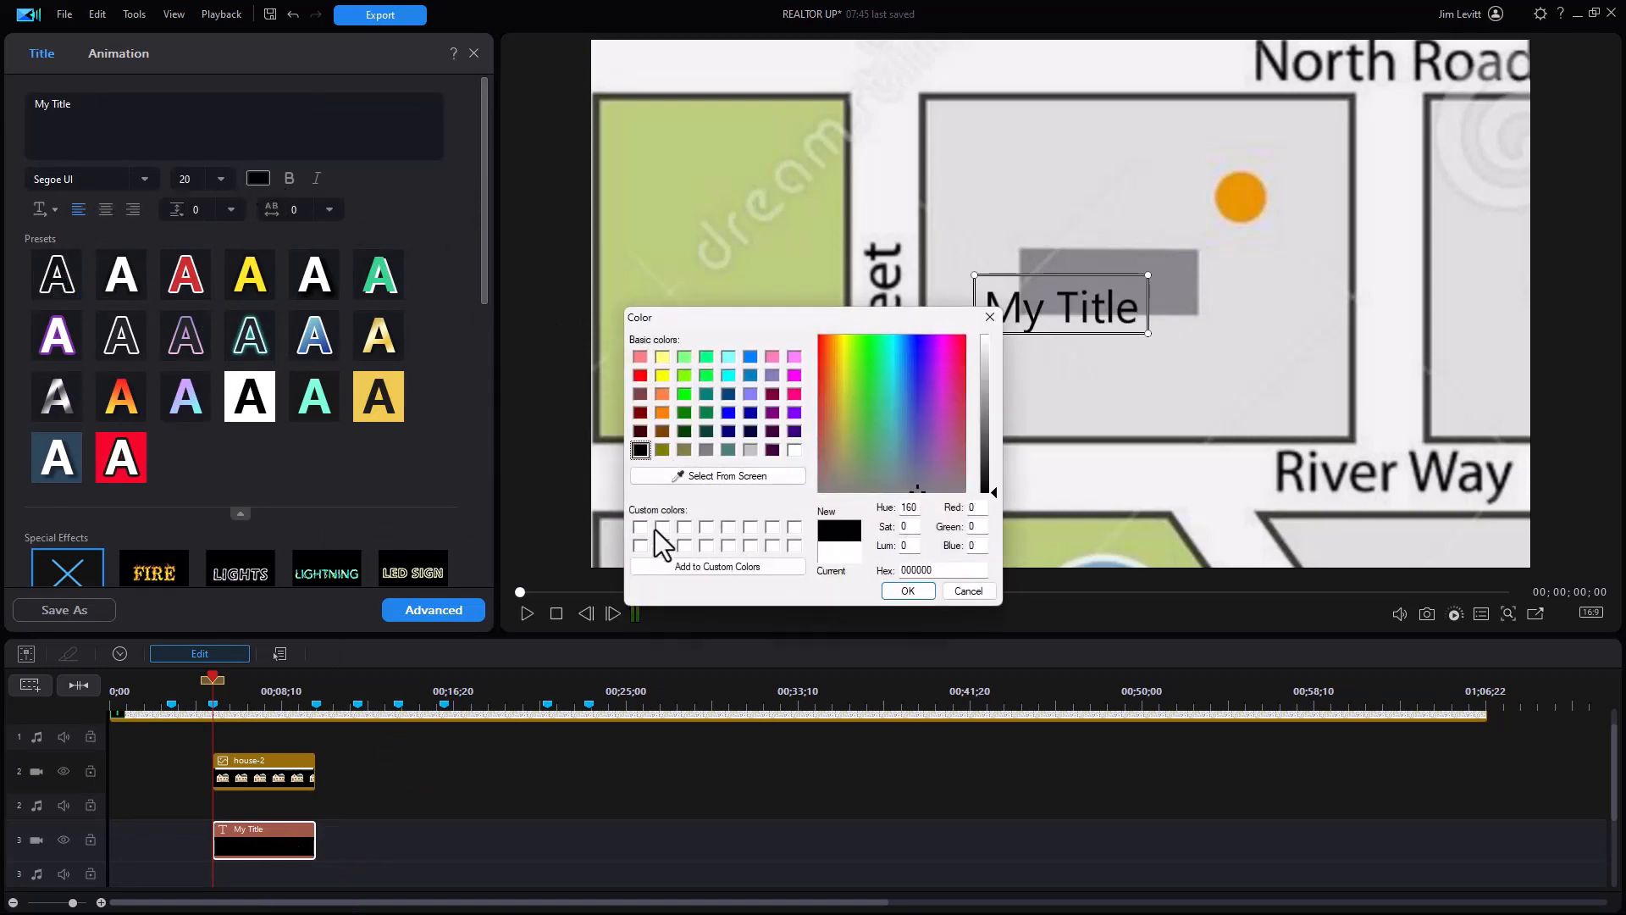
left_click(907, 590)
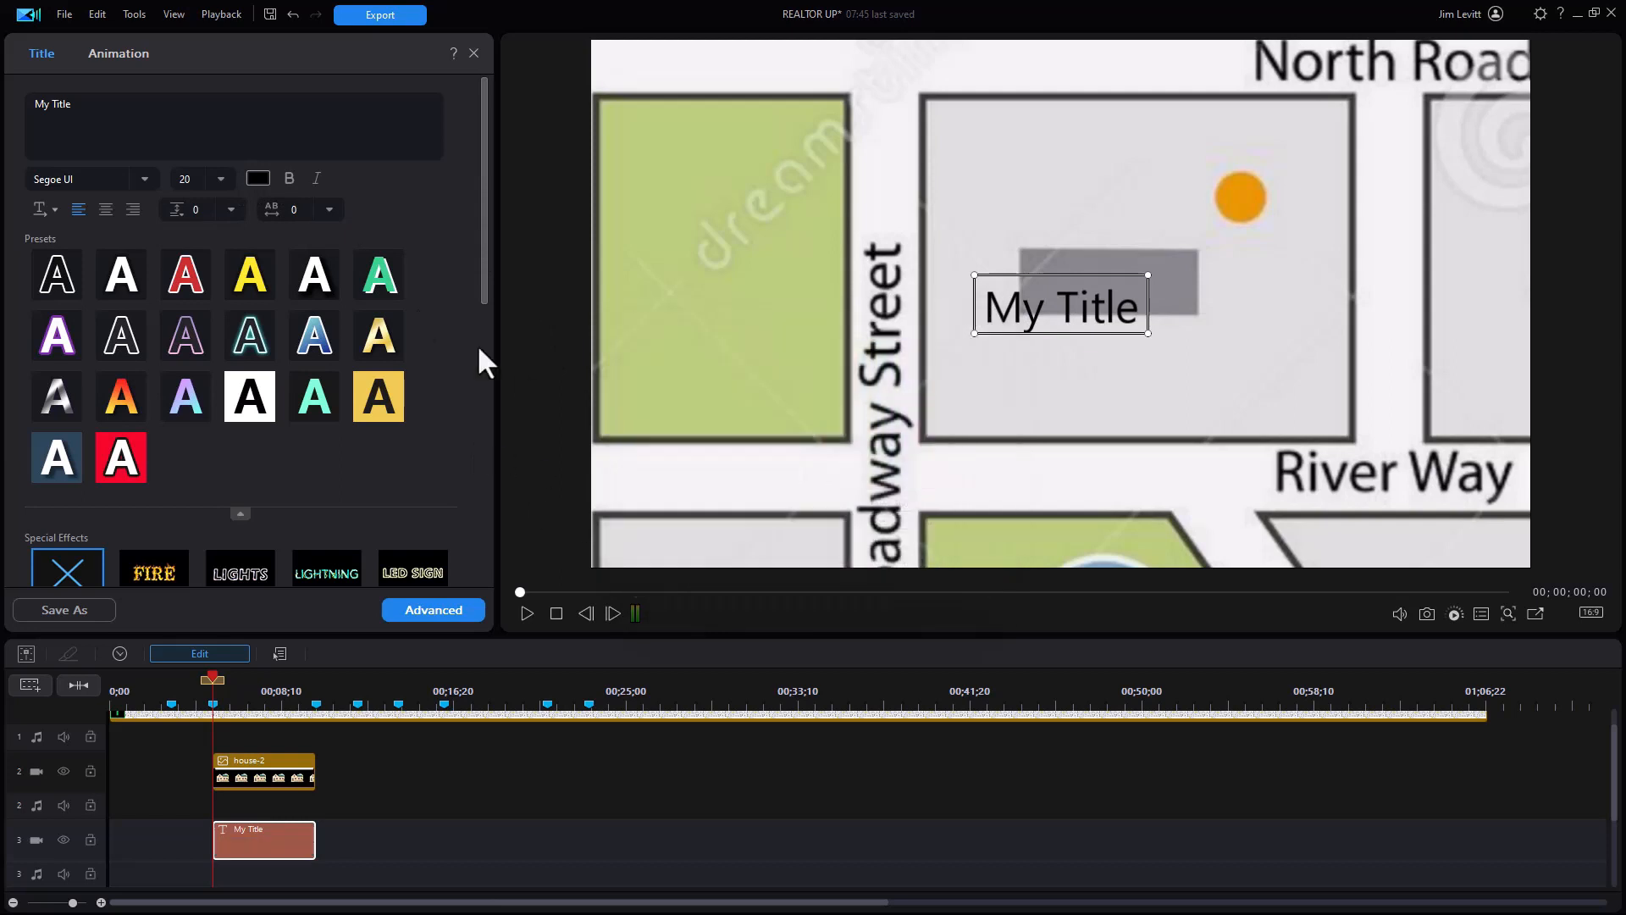
left_click(287, 179)
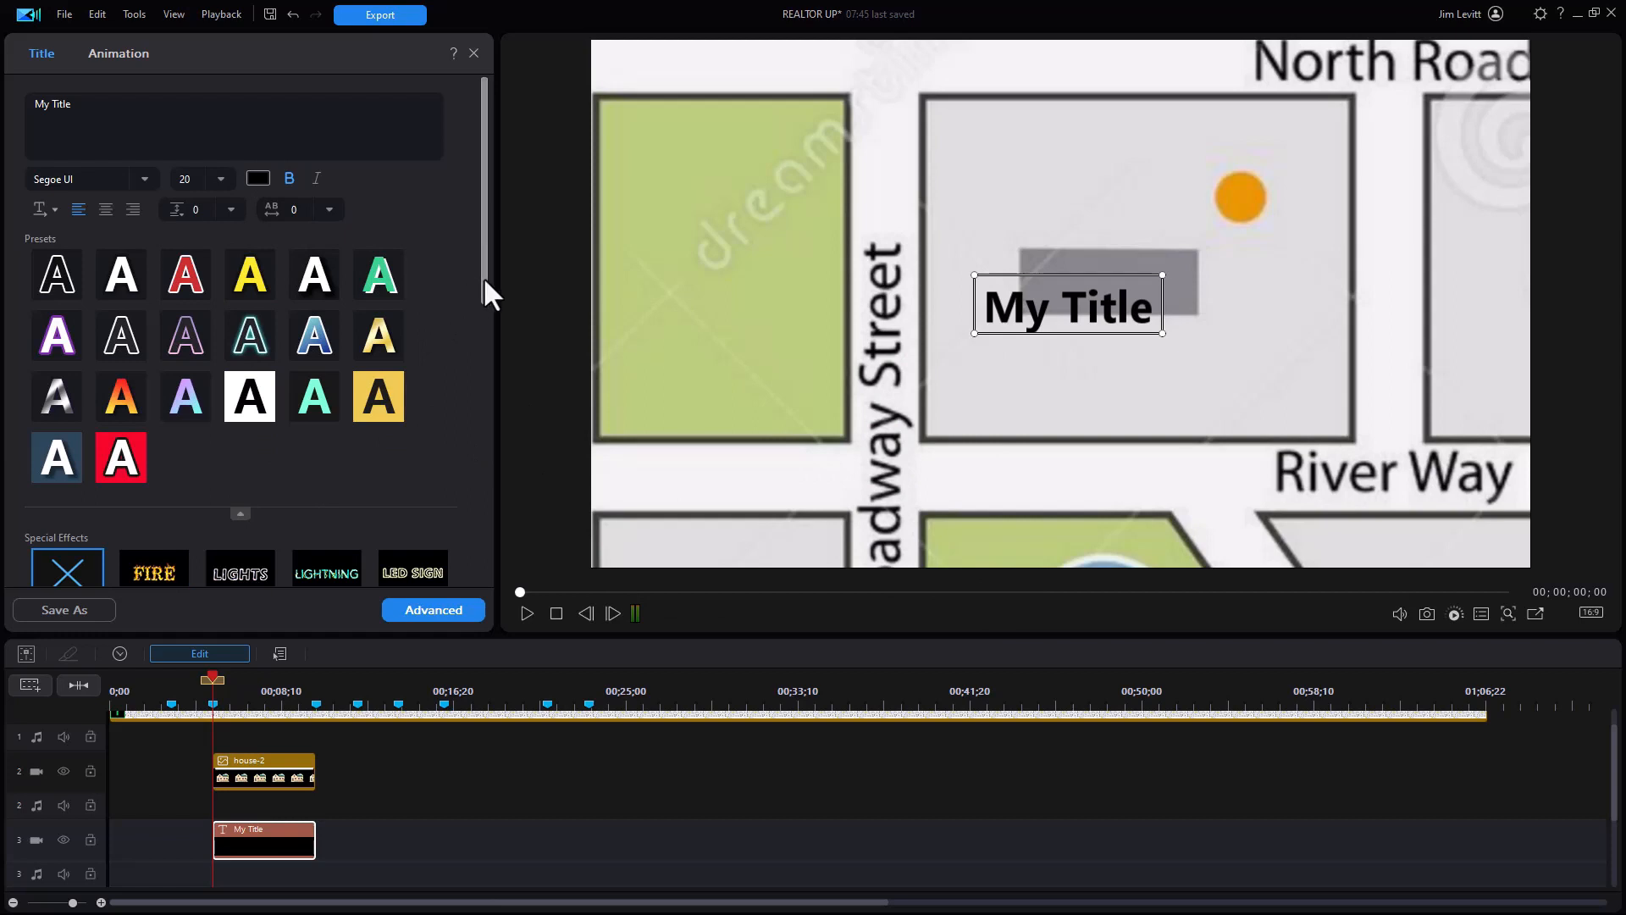
left_click_drag(479, 288, 470, 342)
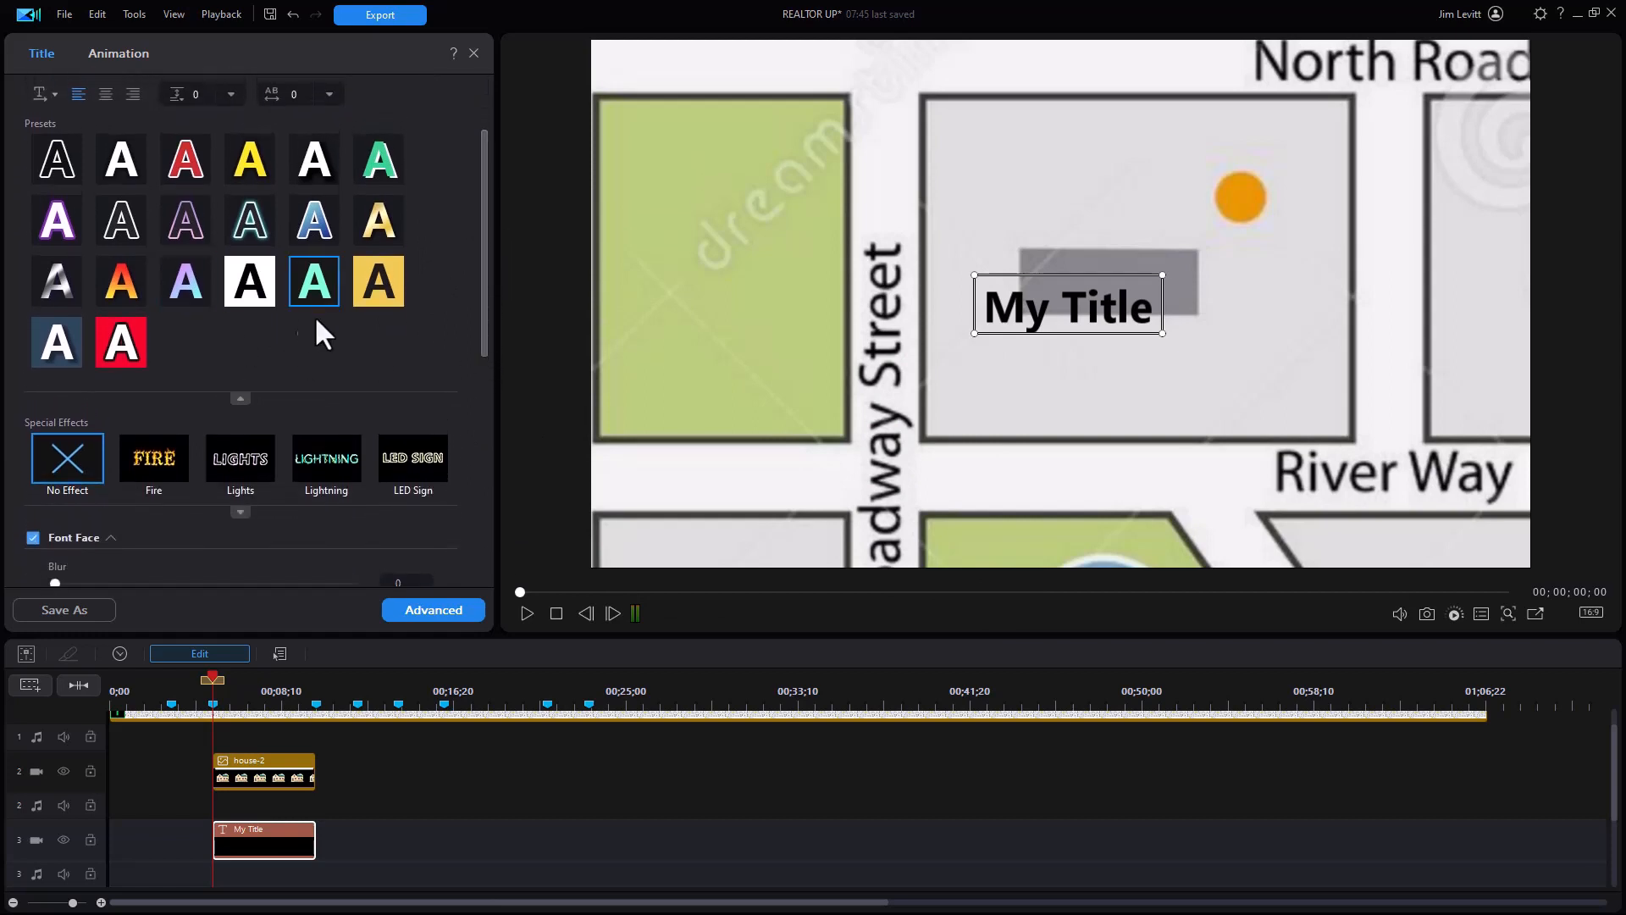
Step: Apply the yellow background preset, change the title text to "$425K", and open Advanced editing
left_click(387, 302)
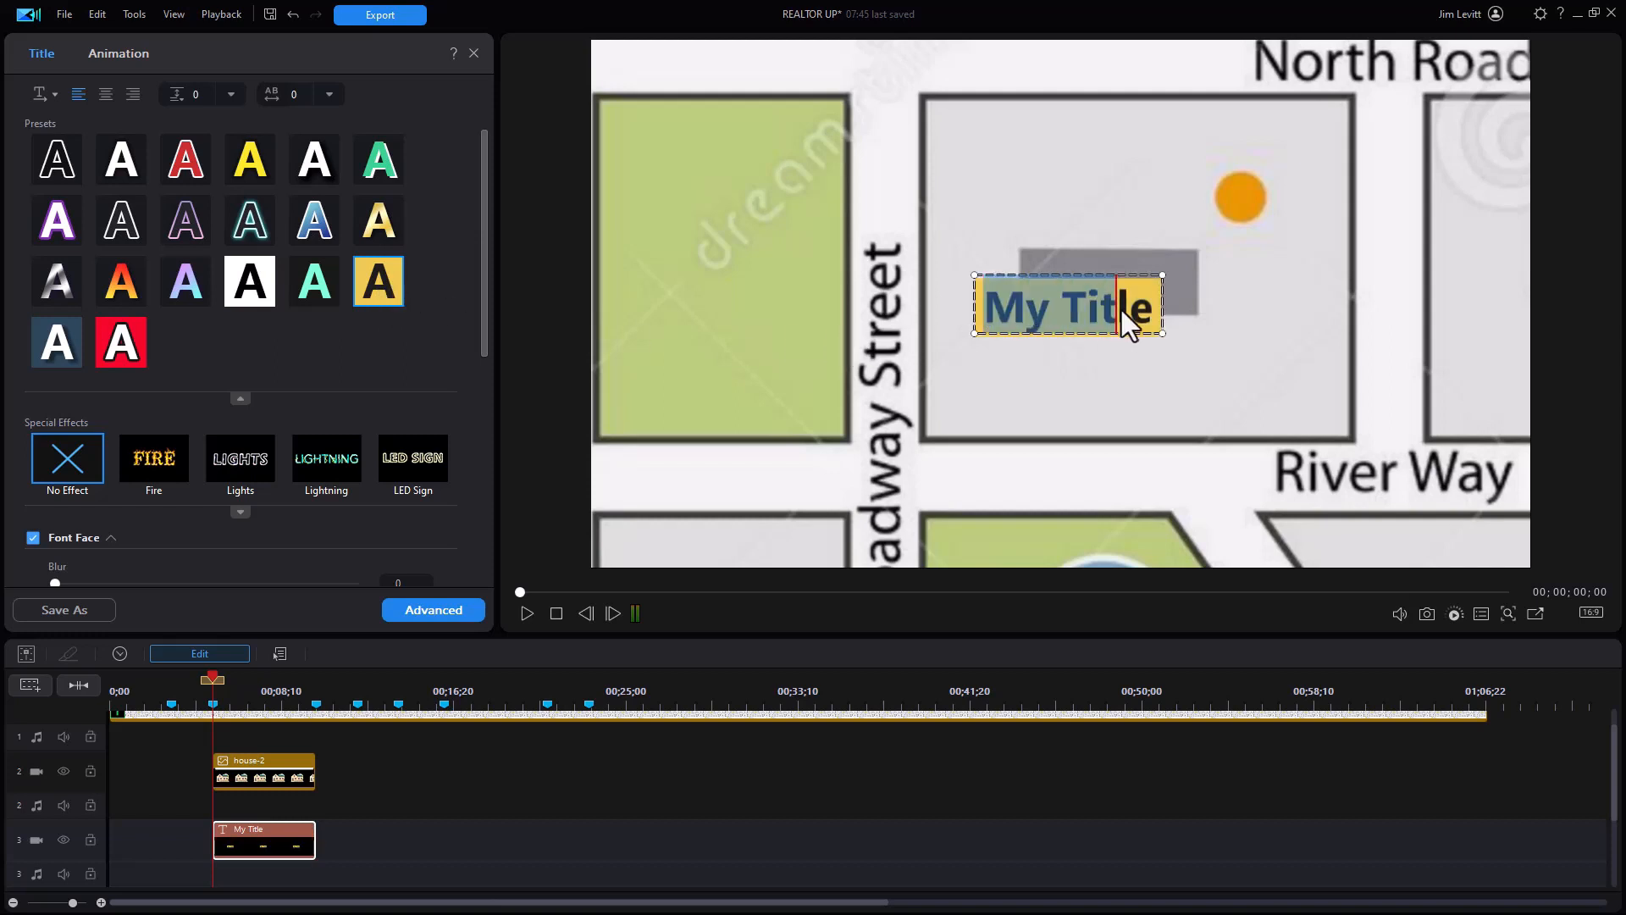
type("$425K")
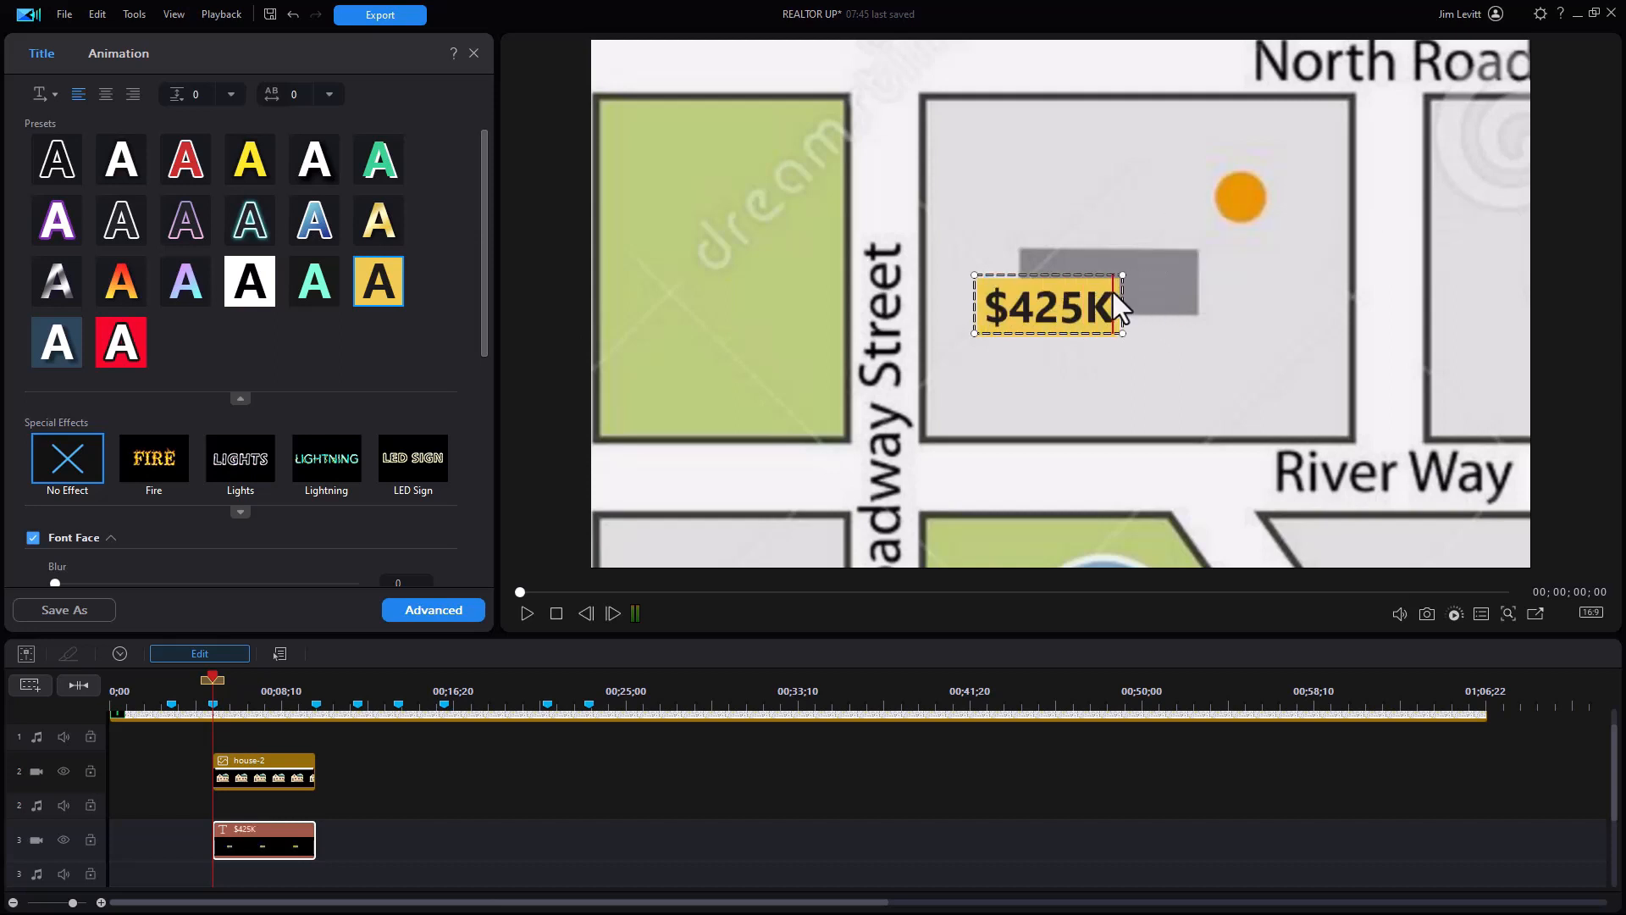
left_click(1050, 274)
left_click(455, 611)
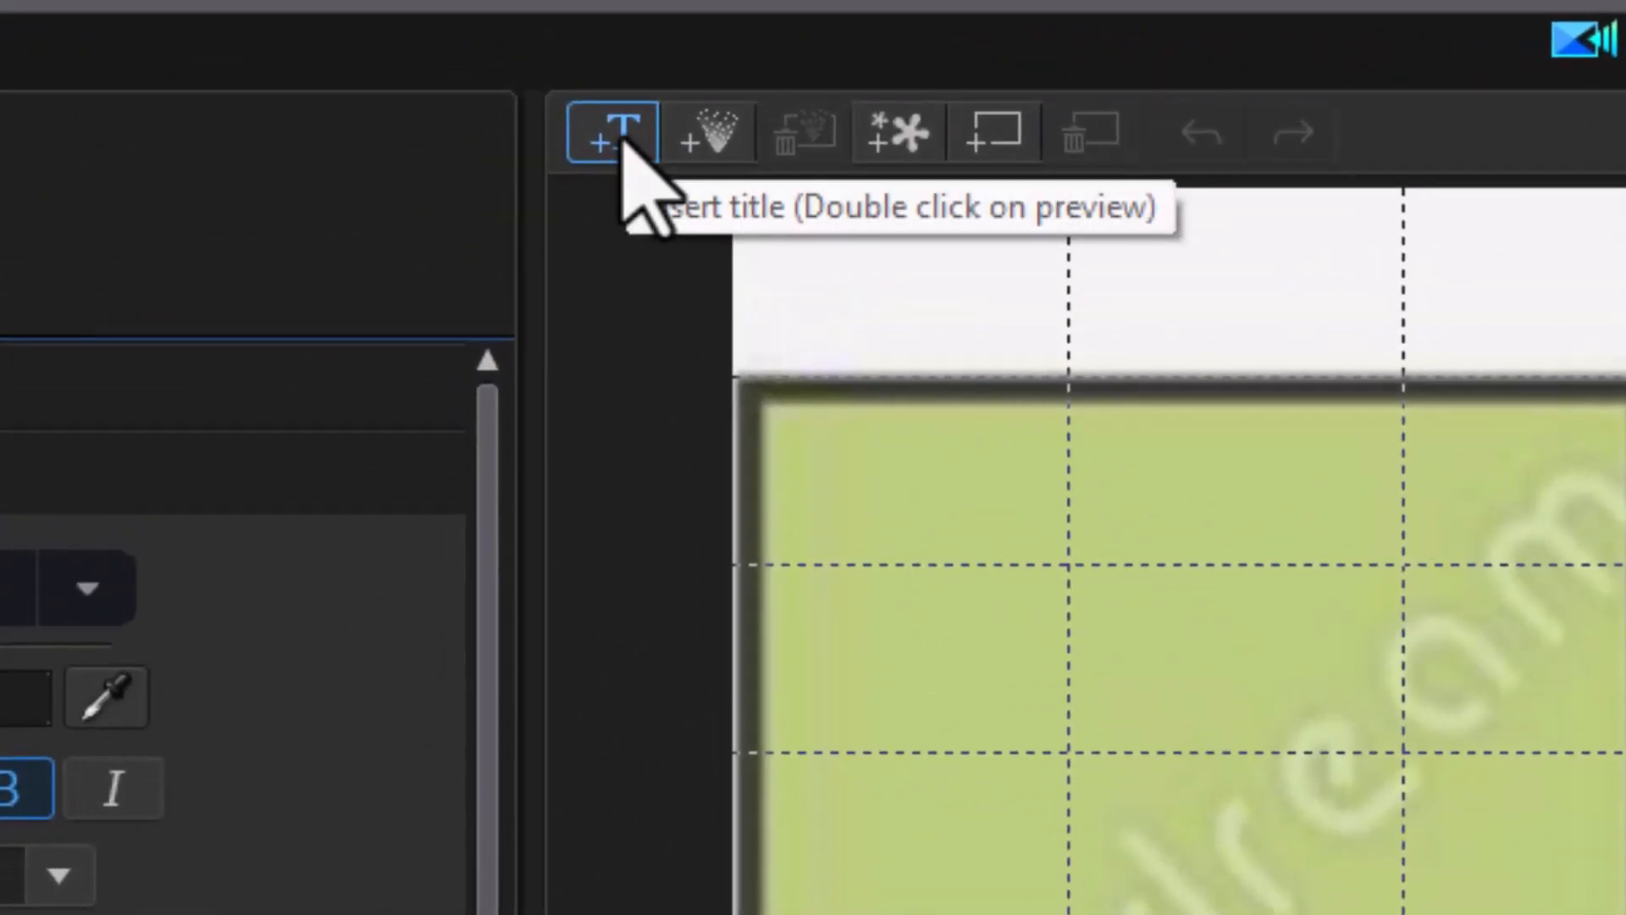
Step: Insert a second text line with the property's street address and place it below the $425K price
left_click(623, 140)
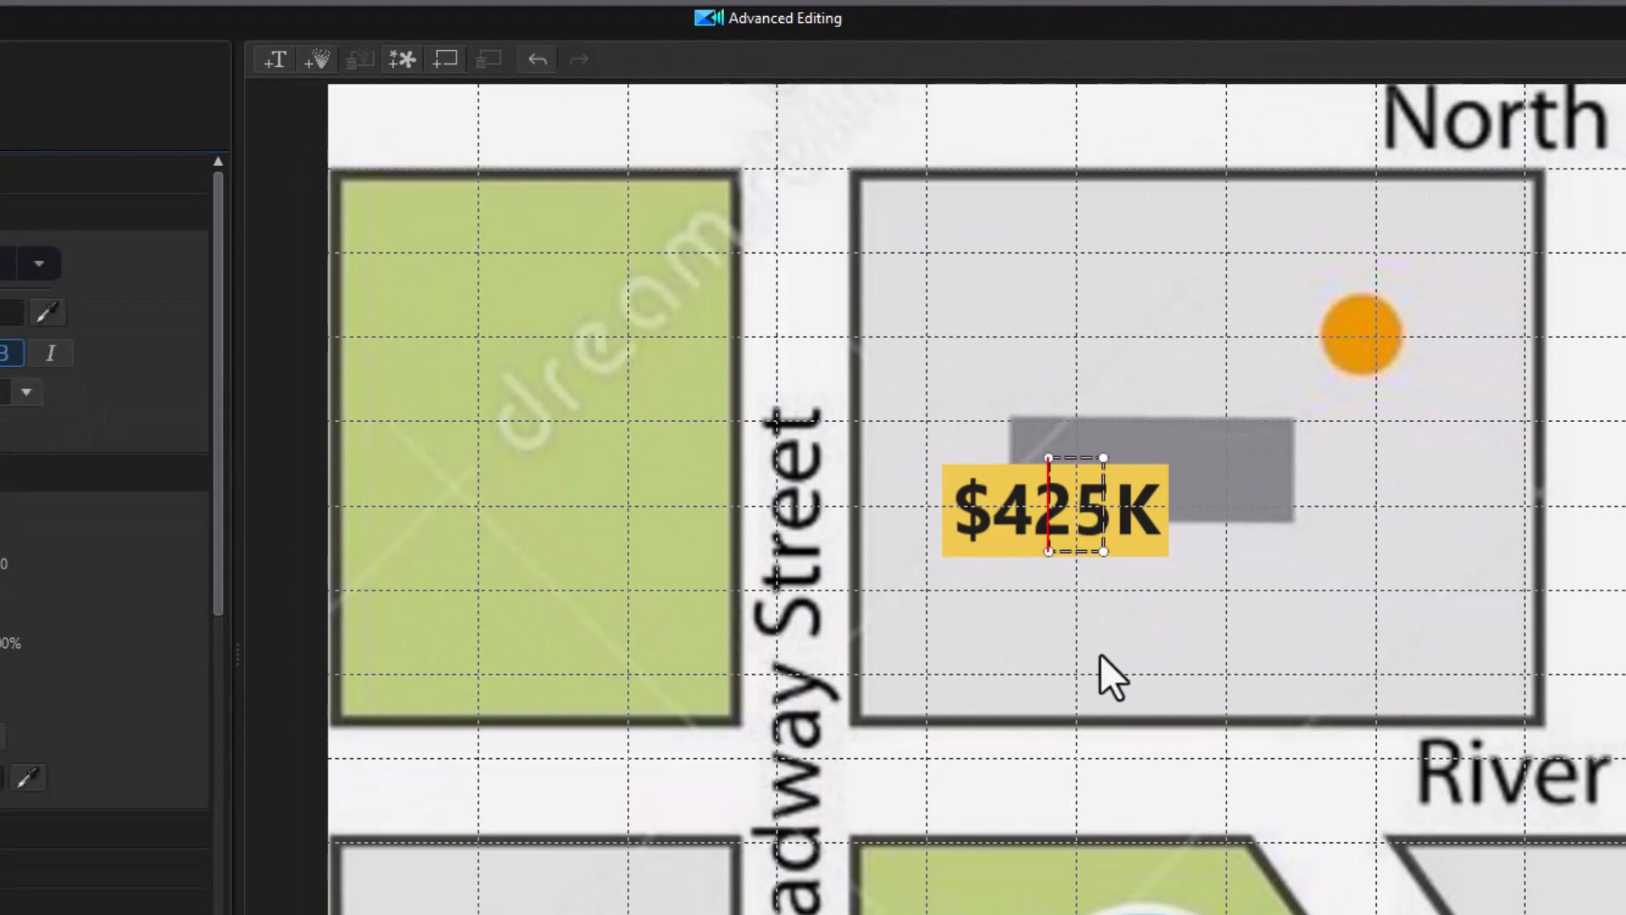
type("425K")
type(" Oak S")
type("t")
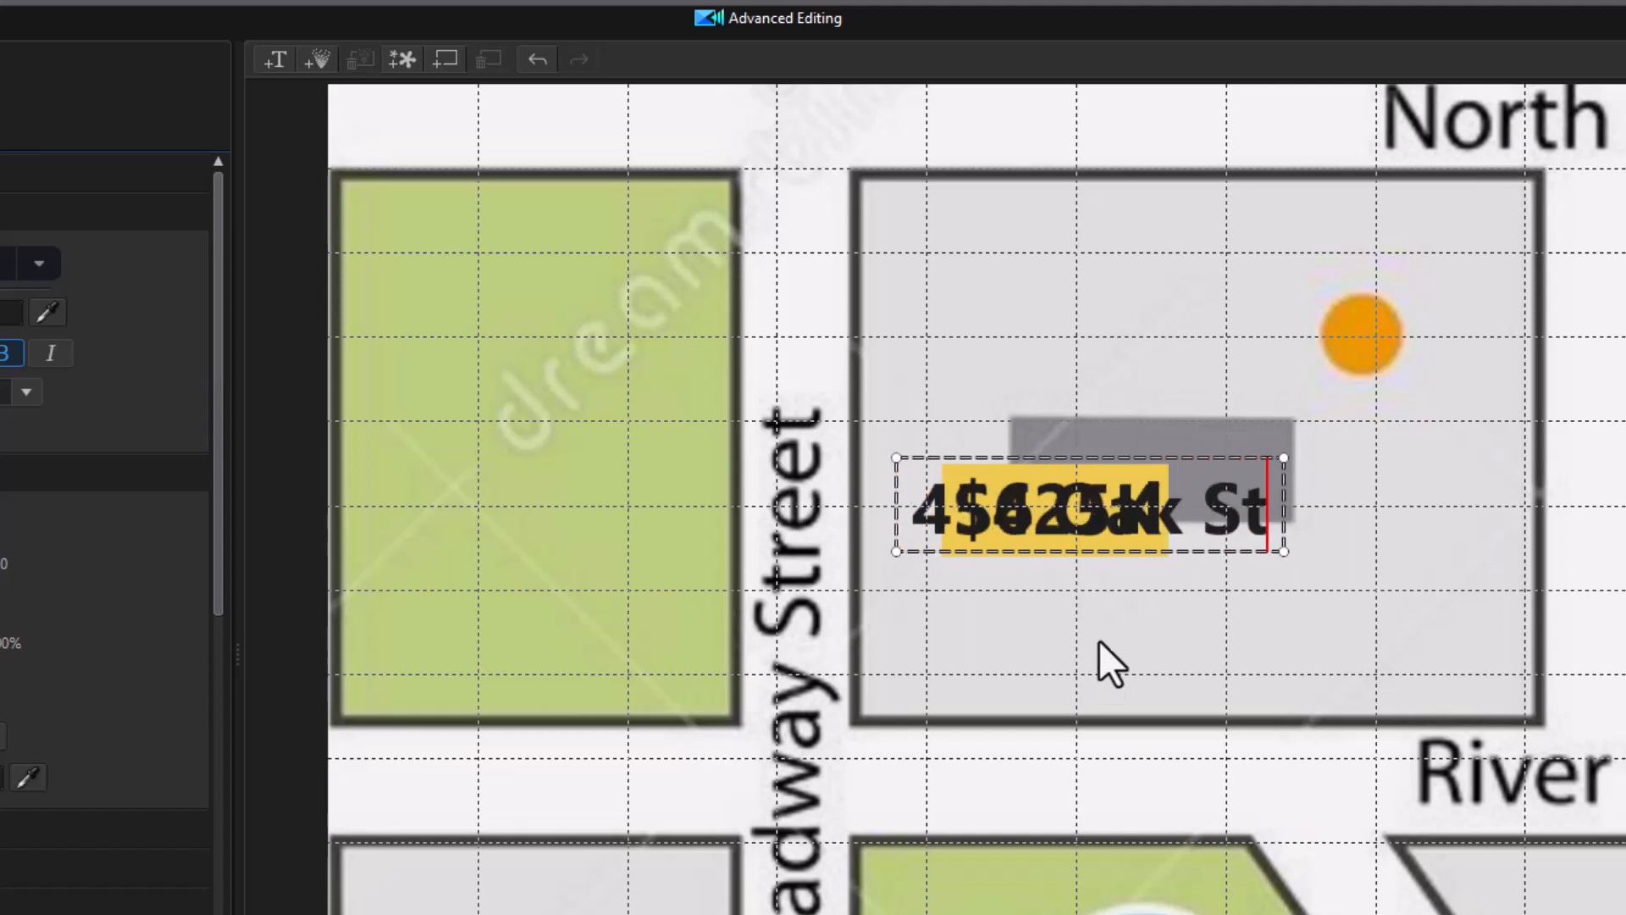
left_click_drag(1136, 443, 1173, 552)
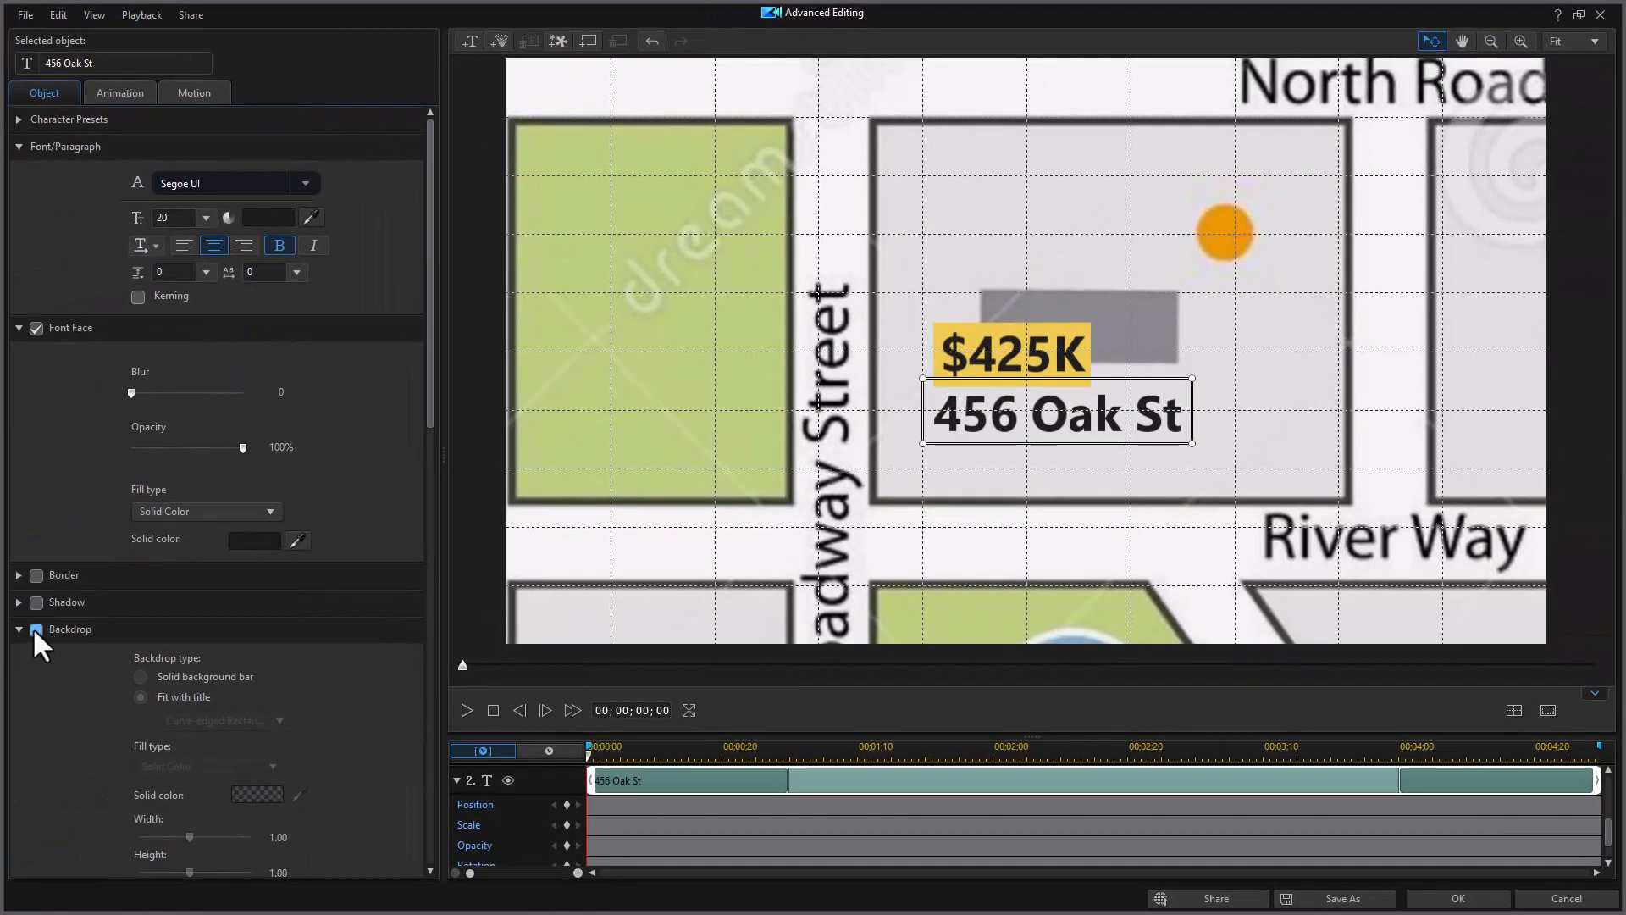
Step: Give the address line a bright green 80FF00 backdrop
left_click(36, 630)
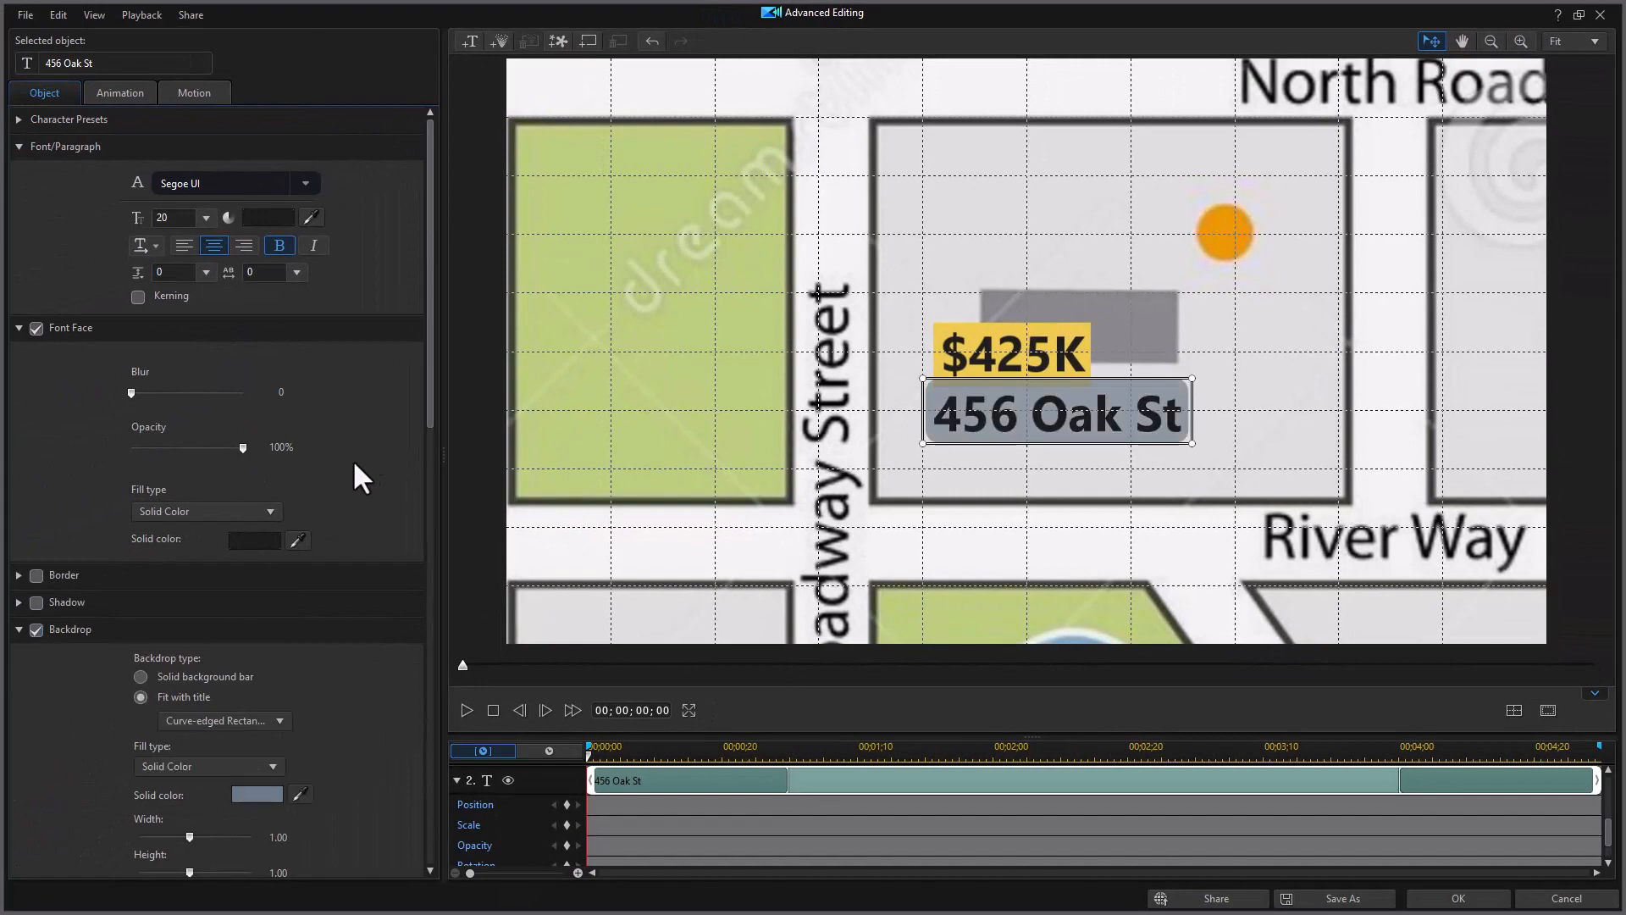
left_click_drag(429, 416, 421, 556)
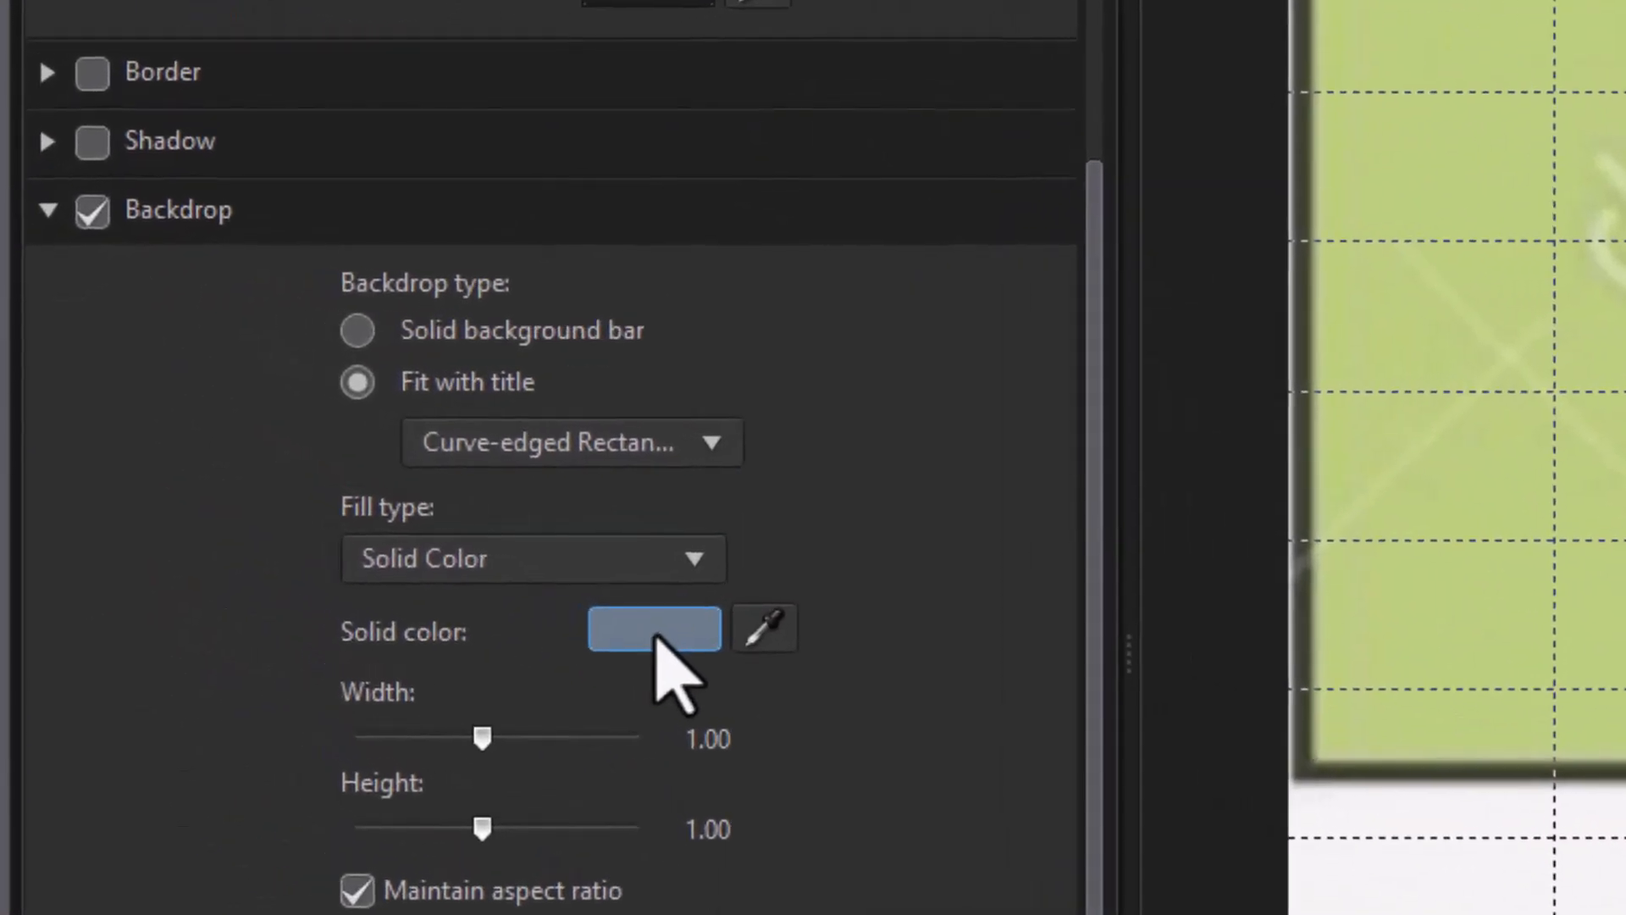
left_click(457, 536)
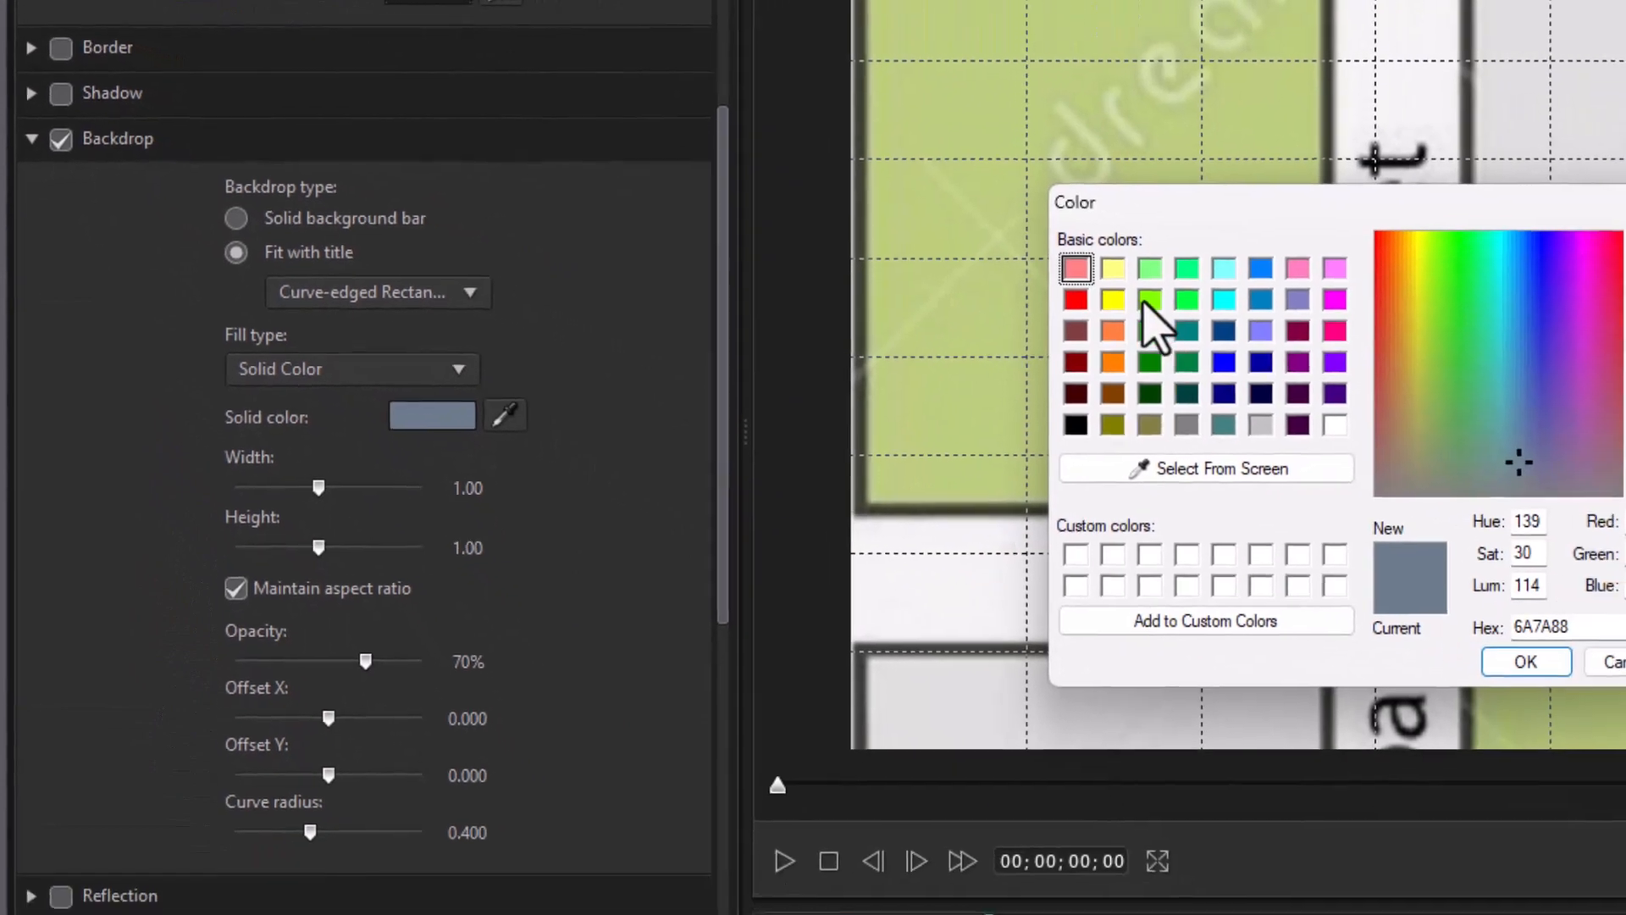
left_click(1518, 394)
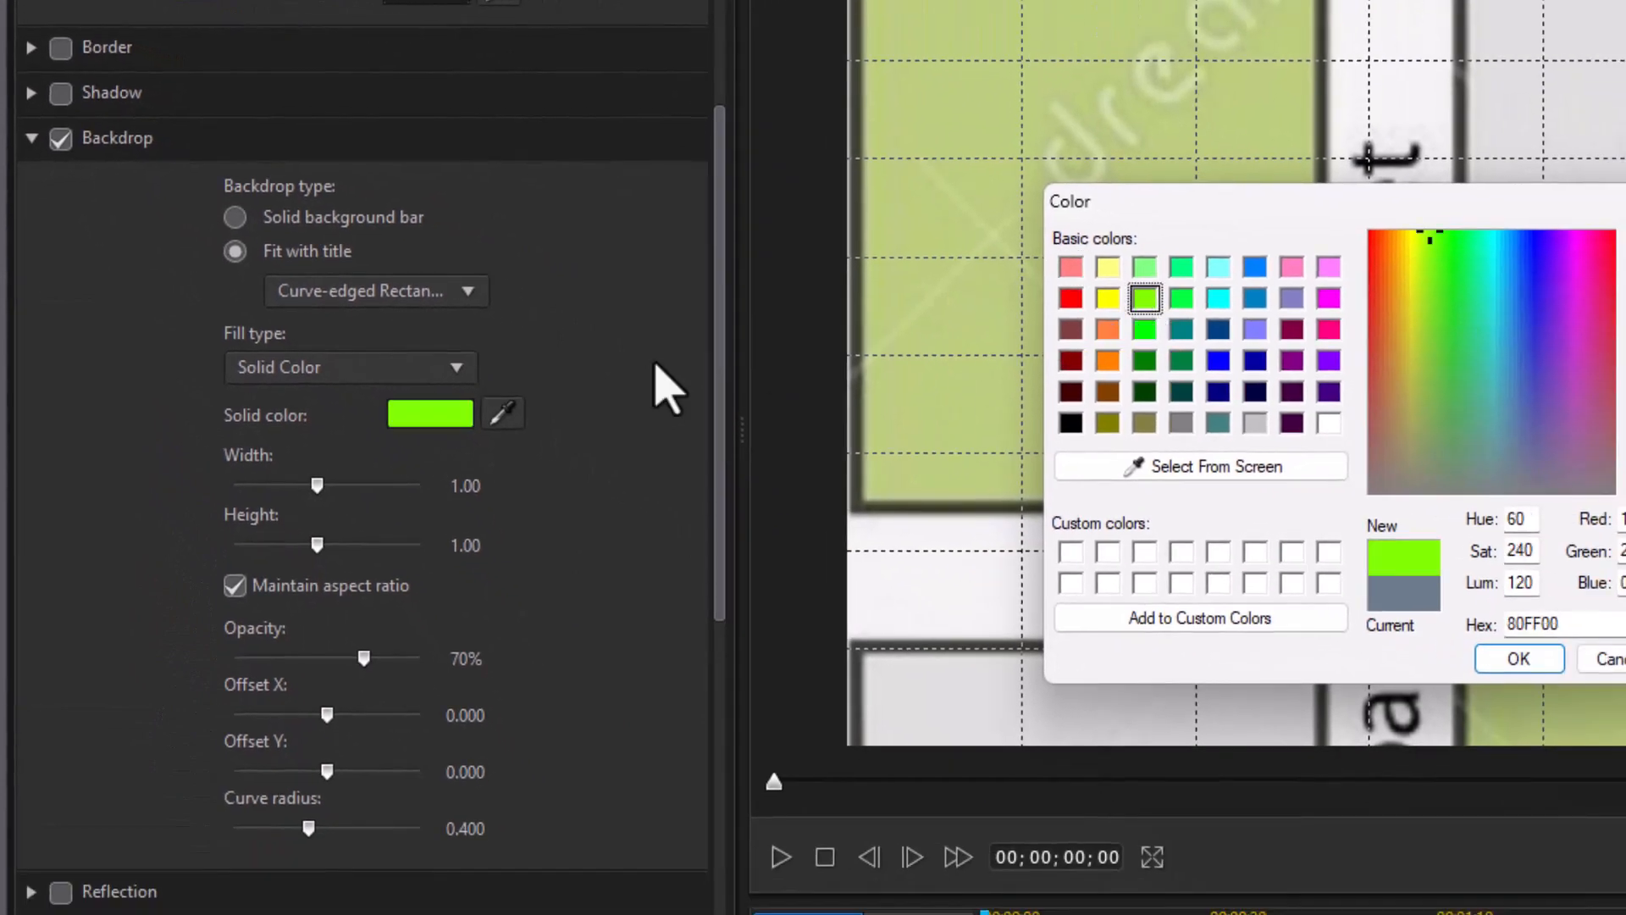
left_click(1504, 658)
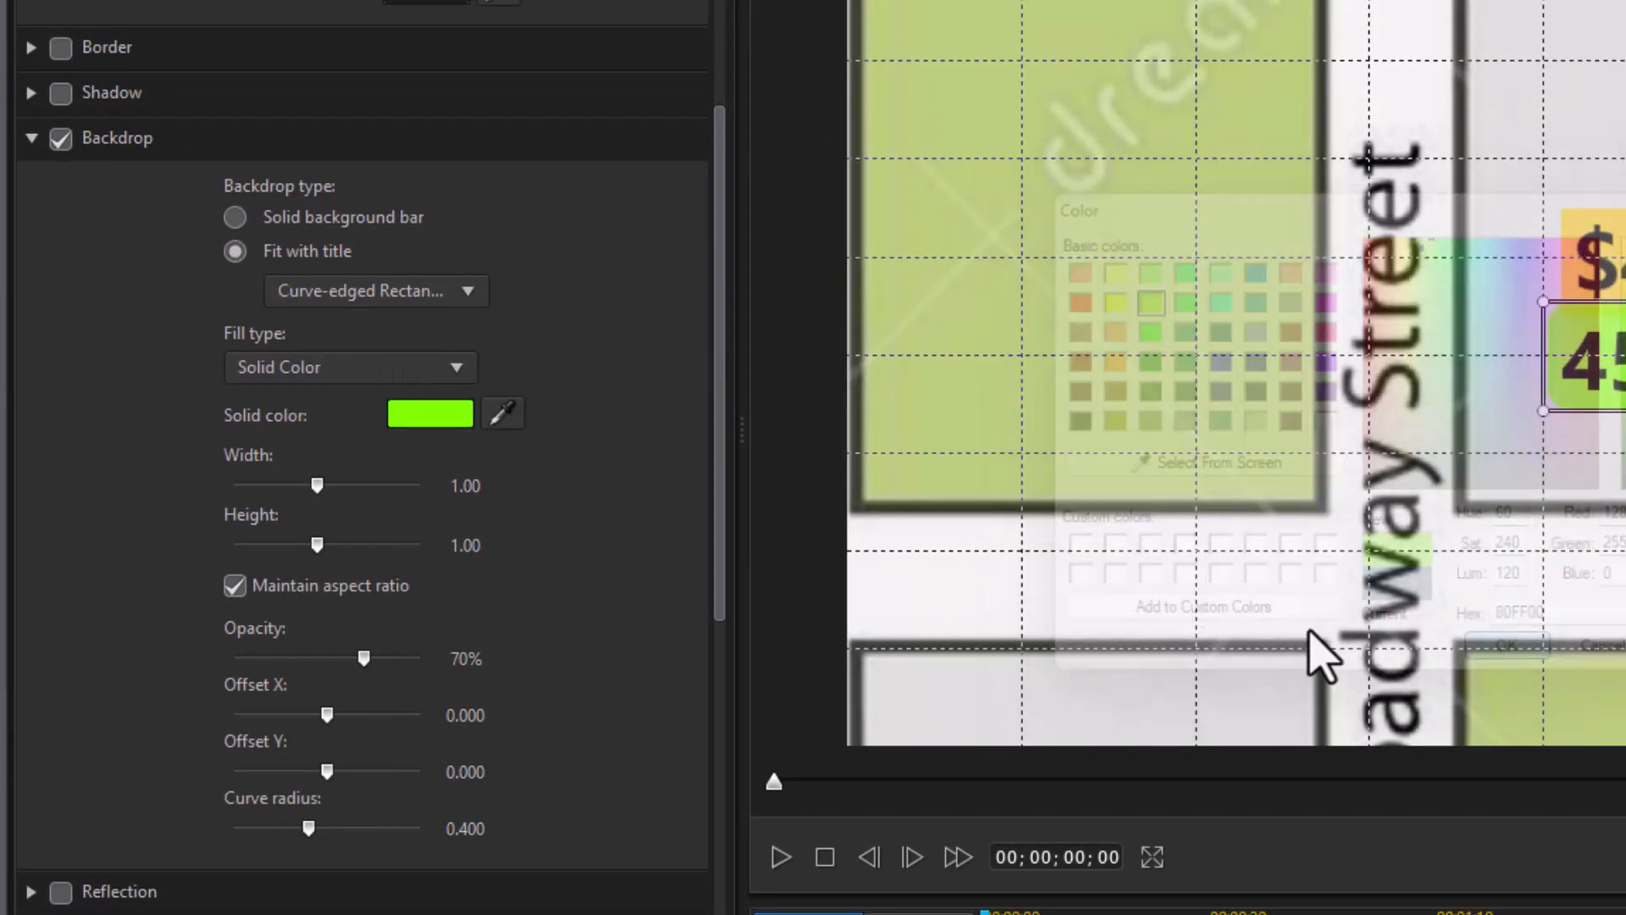
scroll(715, 102, "up", 6)
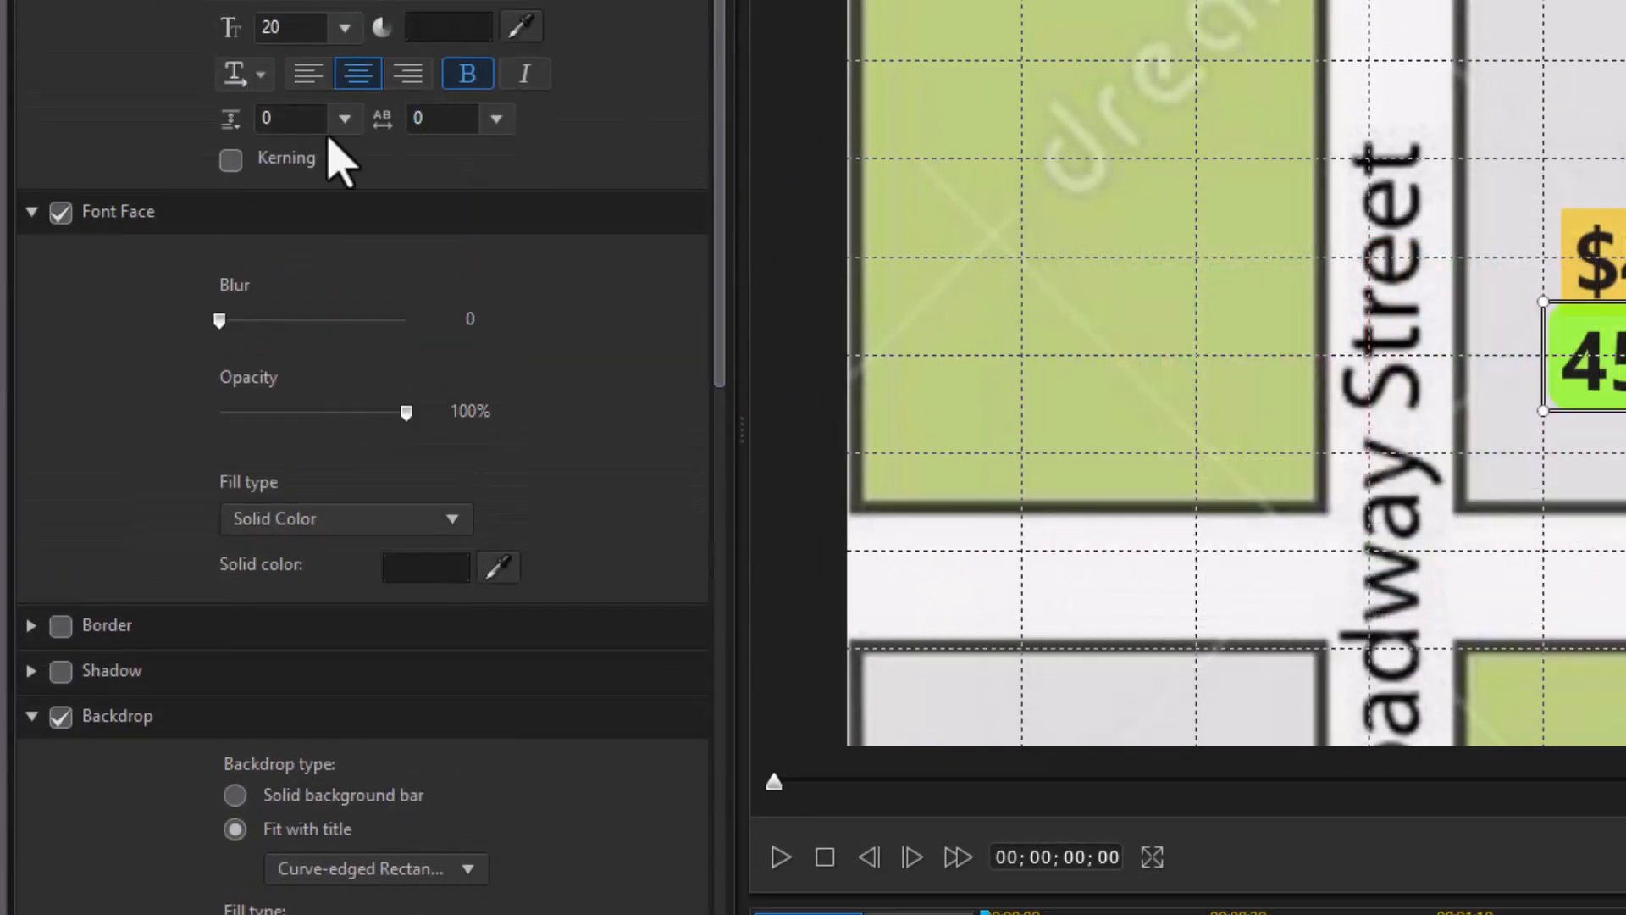
Step: Set the address line's font to Cambria Math
left_click(517, 5)
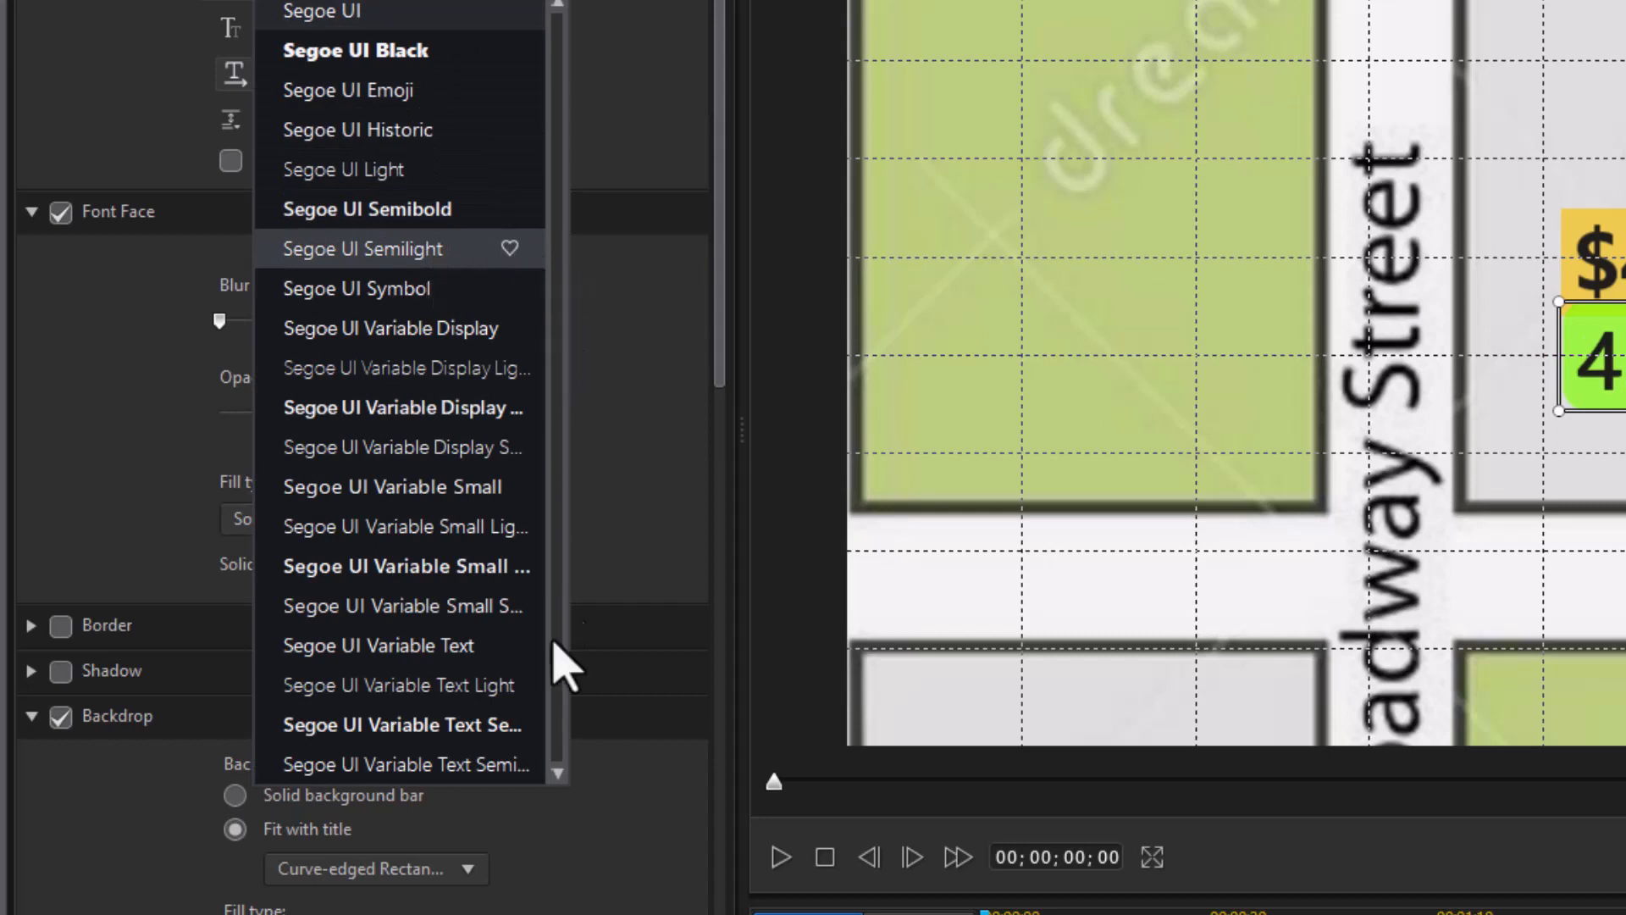
left_click_drag(556, 656, 552, 568)
left_click_drag(541, 210, 527, 213)
left_click(419, 218)
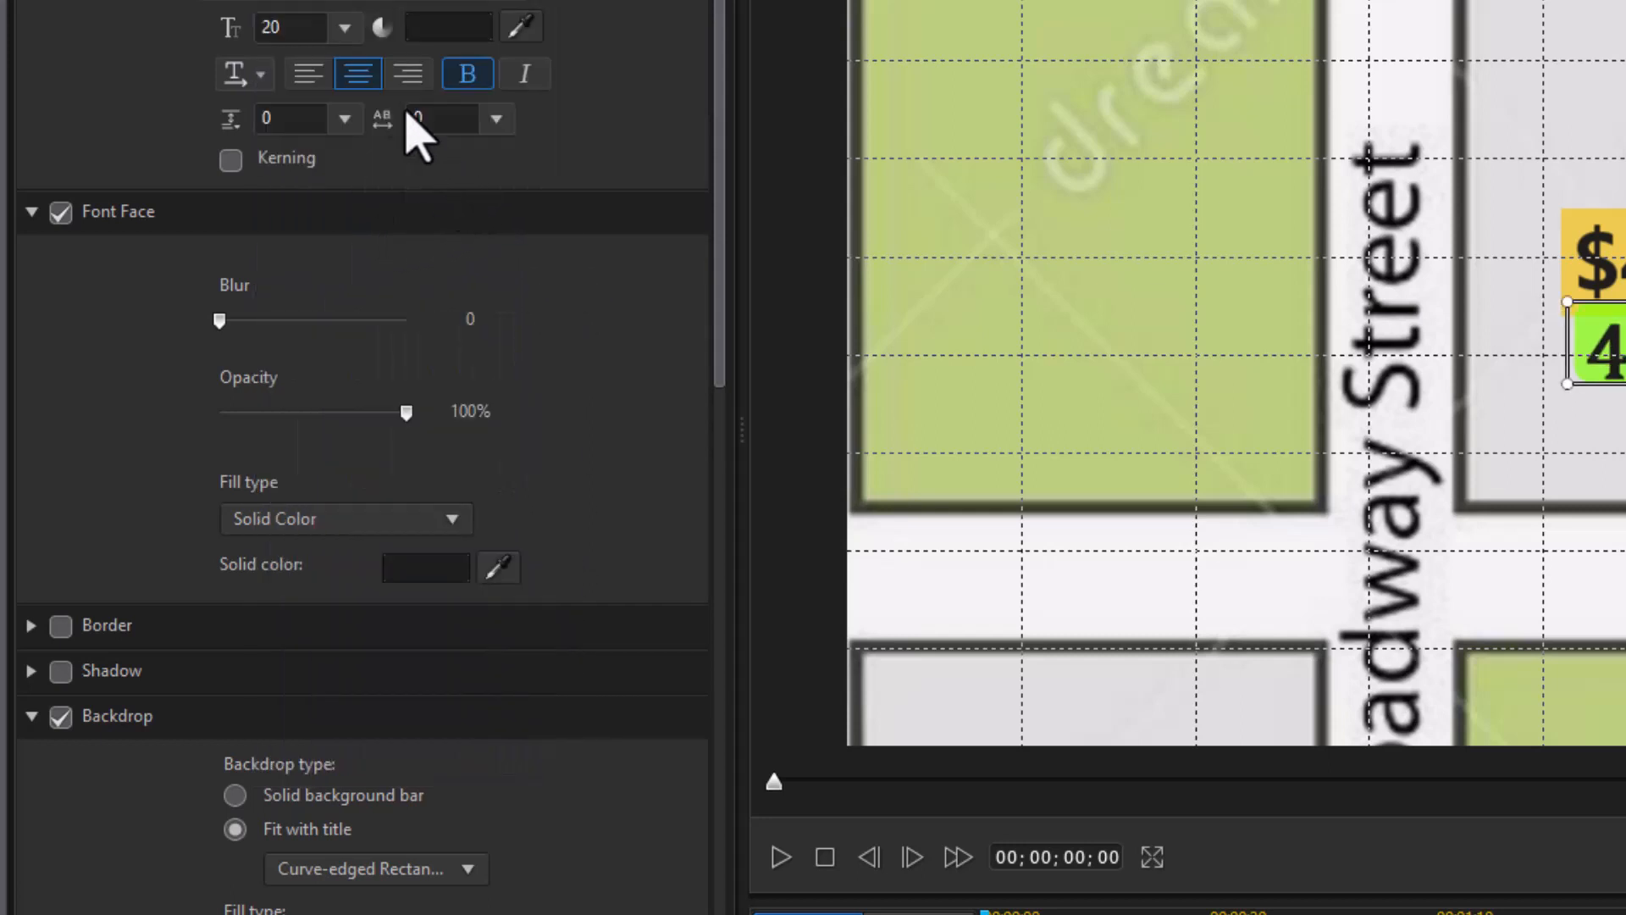
Step: Shrink the address to size 14 and align it directly beneath the $425K price
left_click(342, 28)
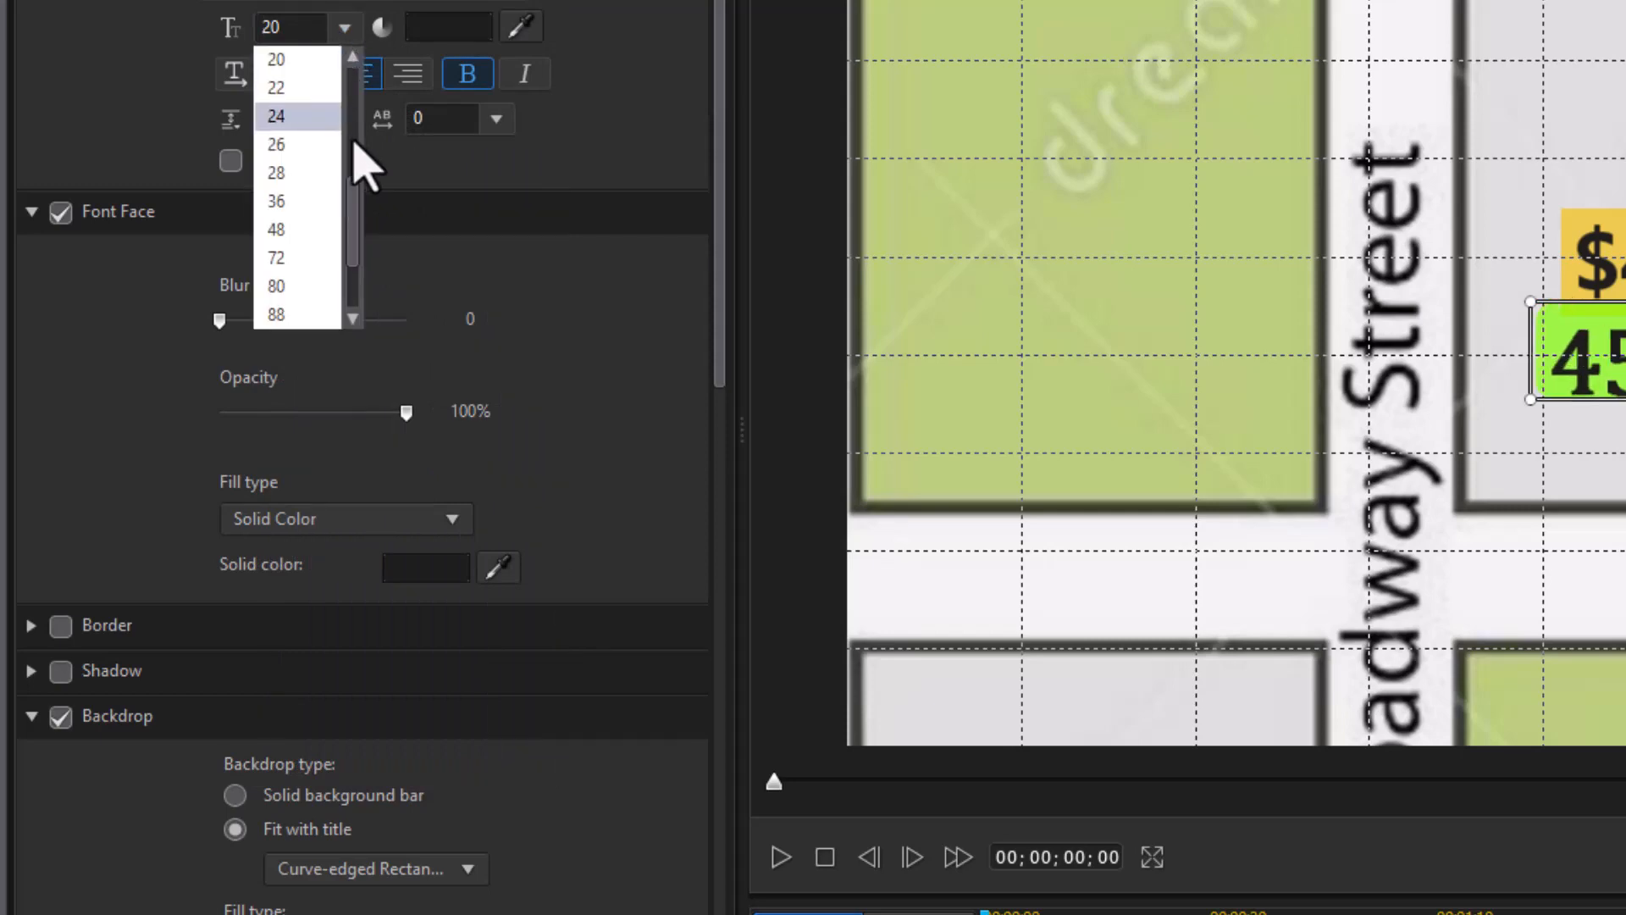
left_click_drag(353, 218, 349, 189)
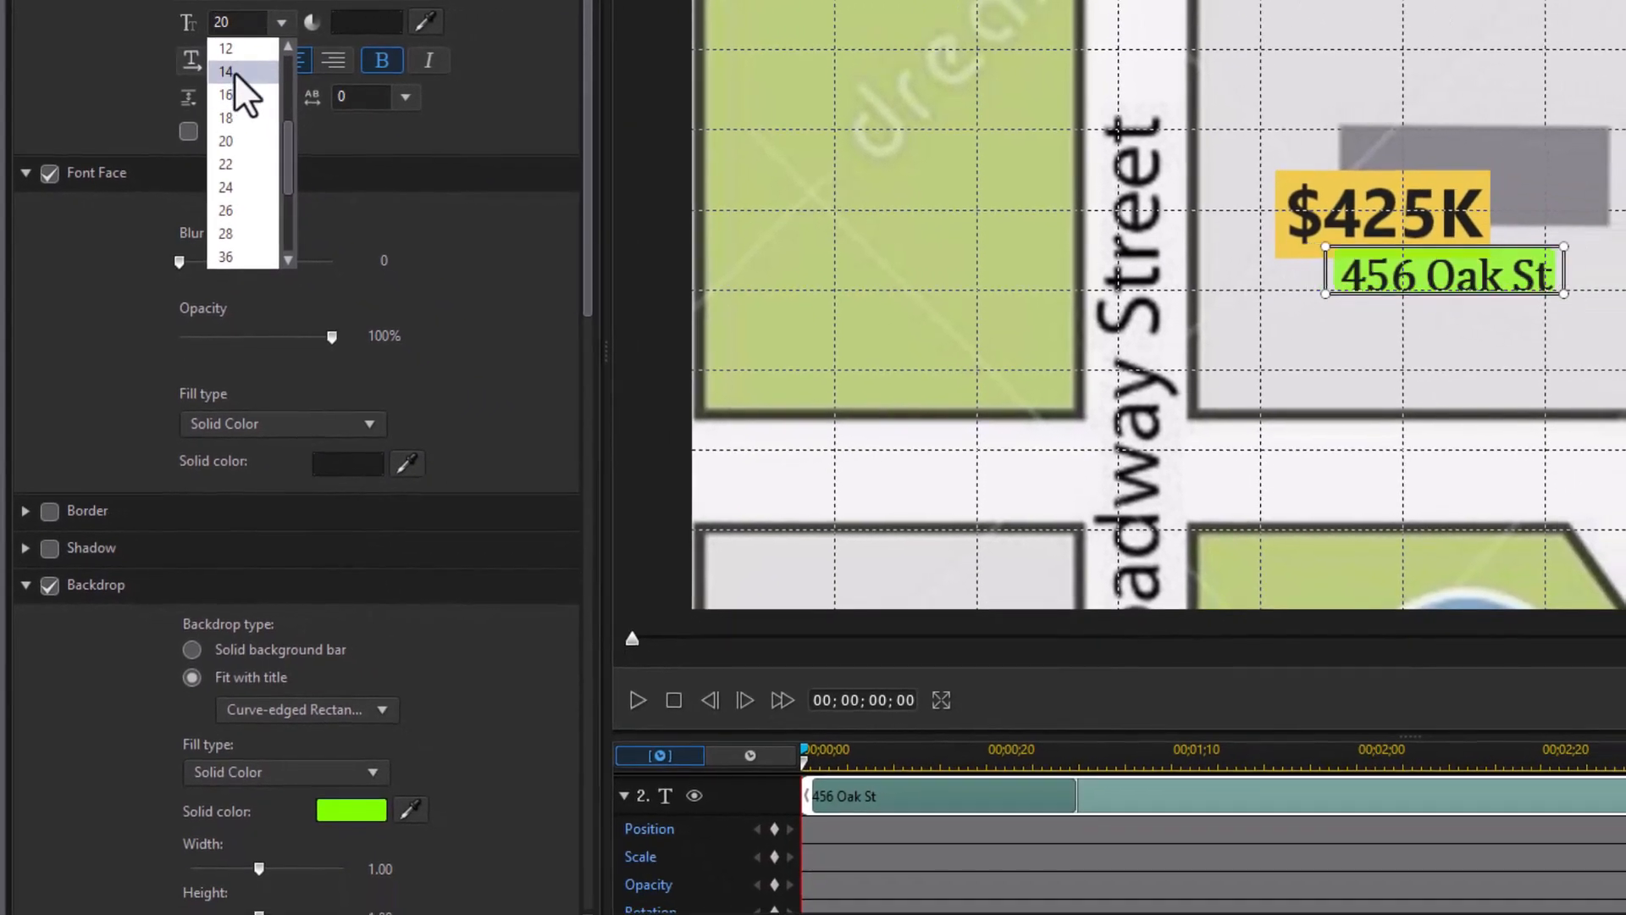
left_click(277, 88)
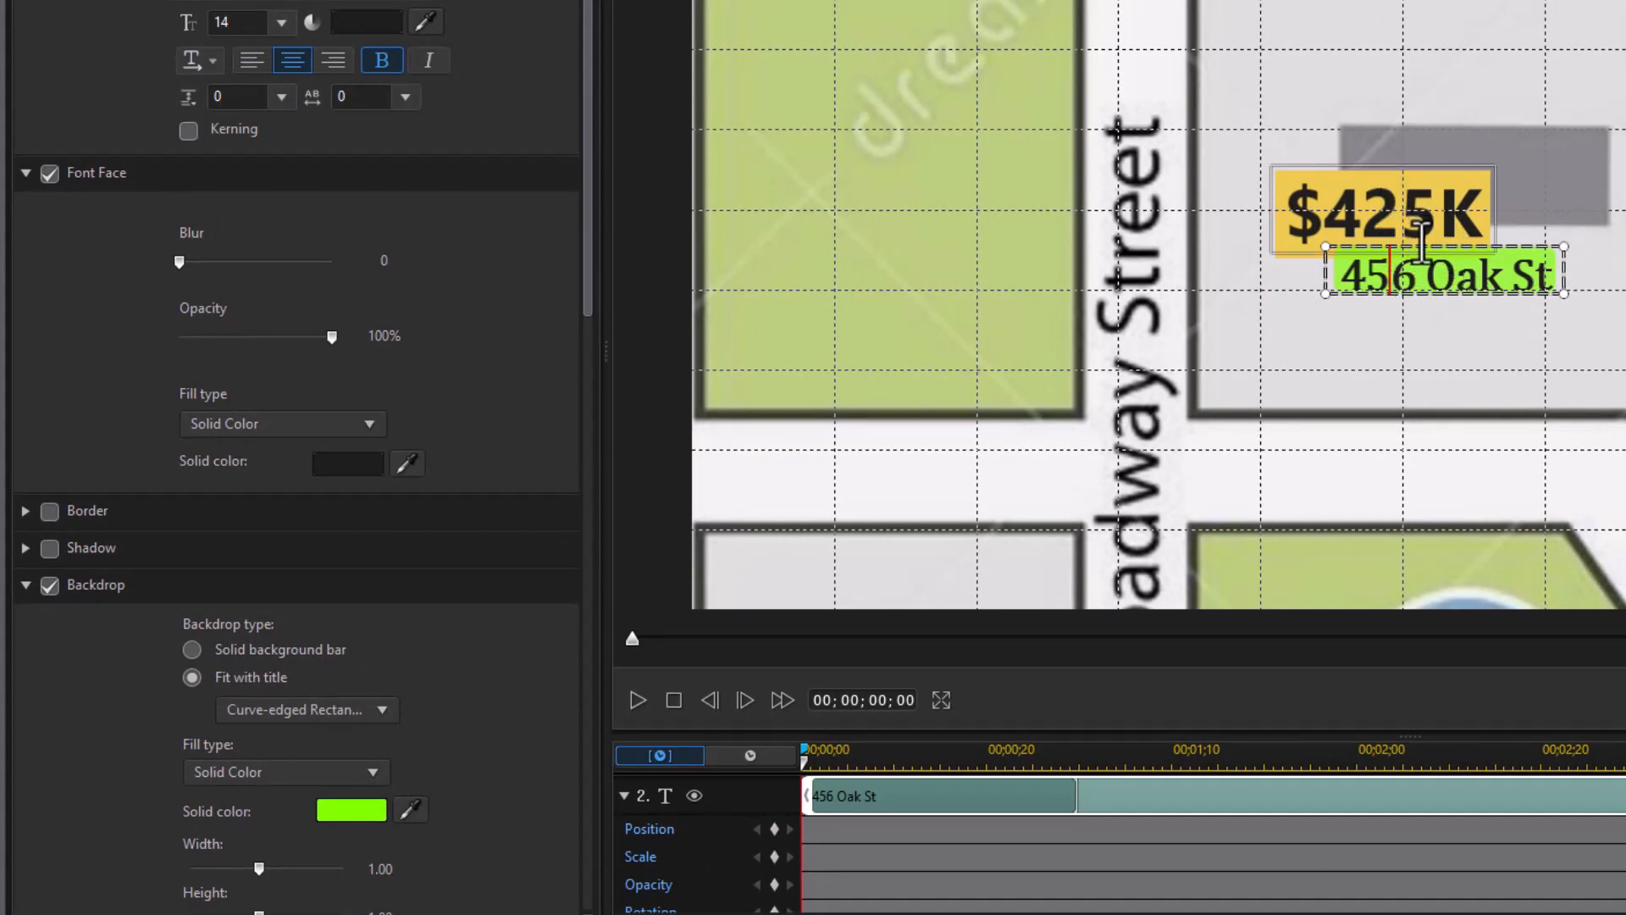
left_click_drag(1438, 244, 1491, 261)
left_click_drag(1409, 160, 1507, 175)
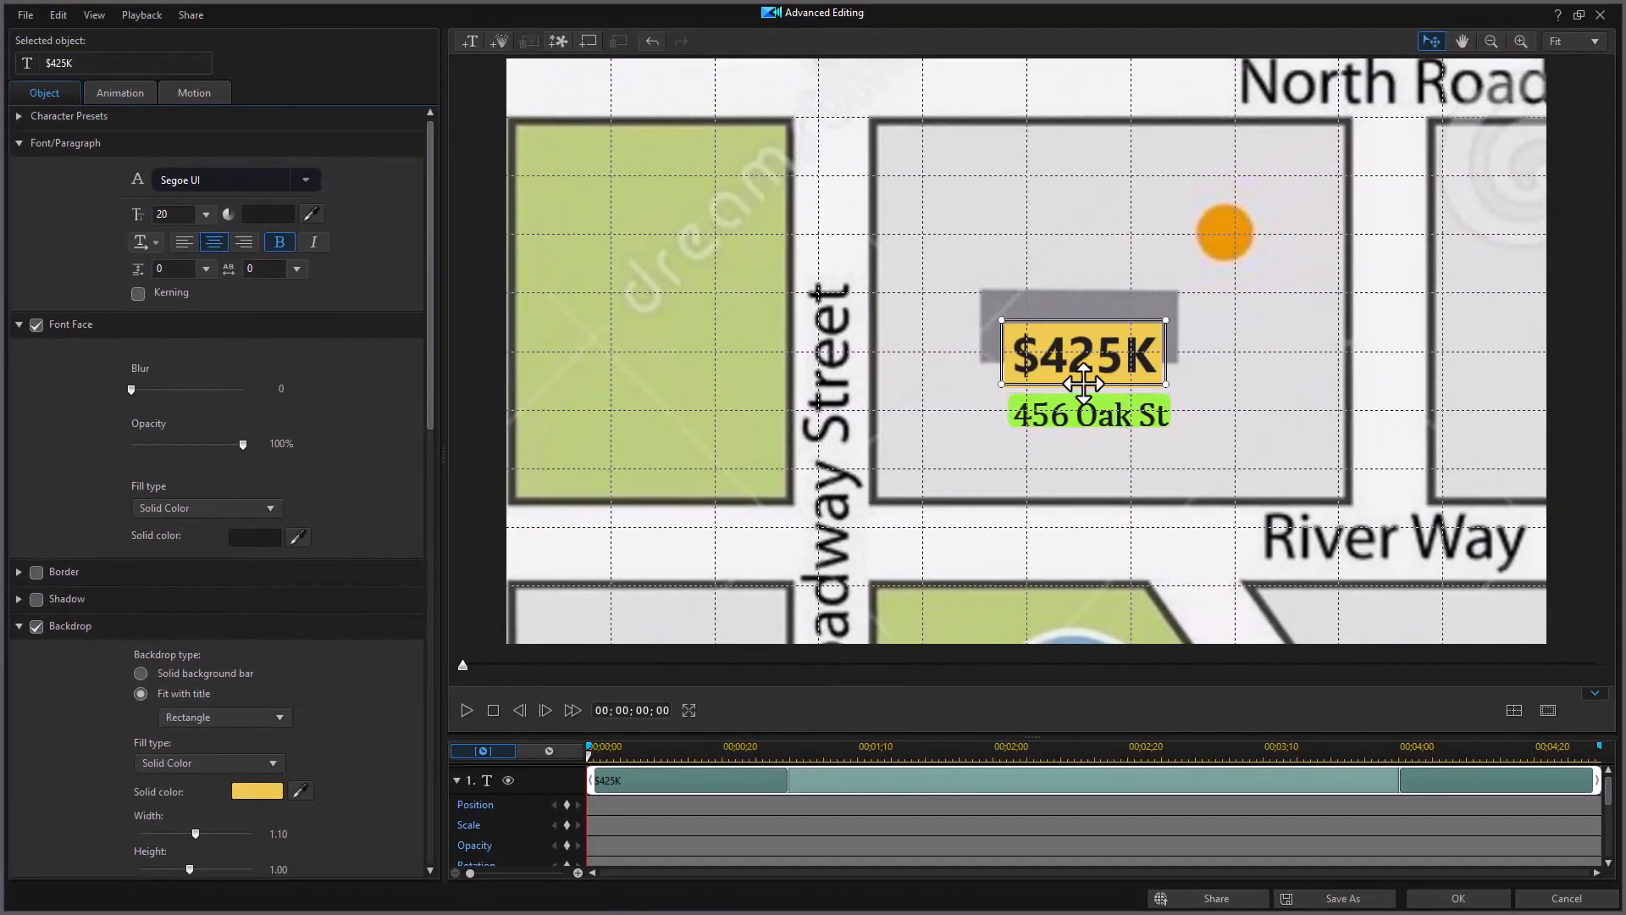
Step: Confirm the title styling, move the price-and-address label below the house, and close the designer
left_click(1473, 901)
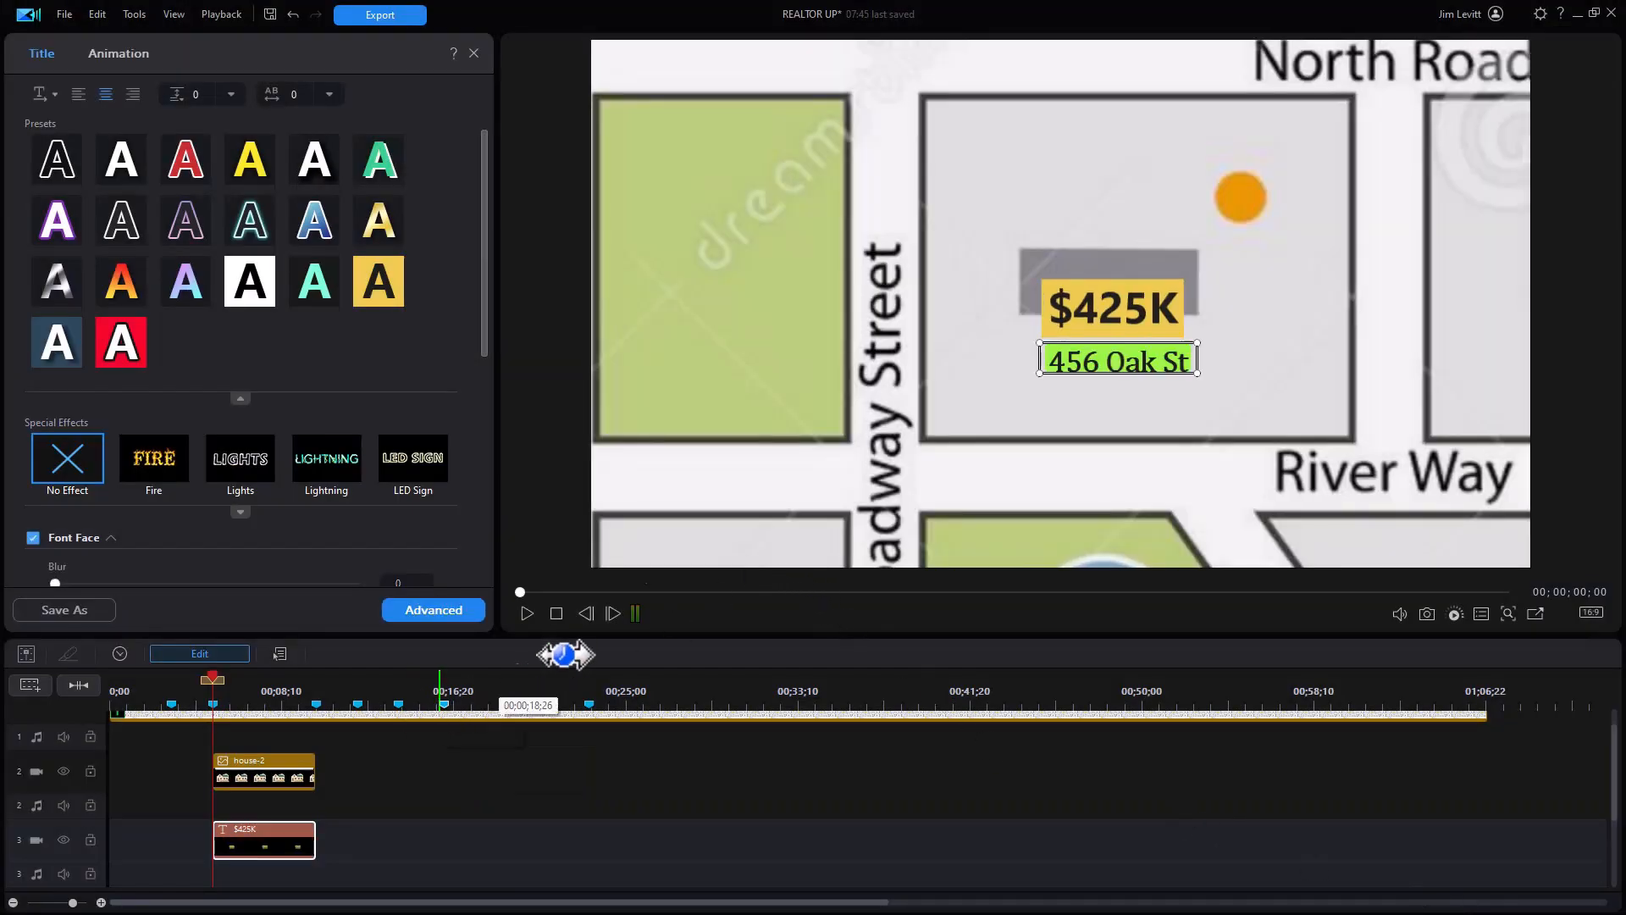
left_click_drag(215, 679, 236, 688)
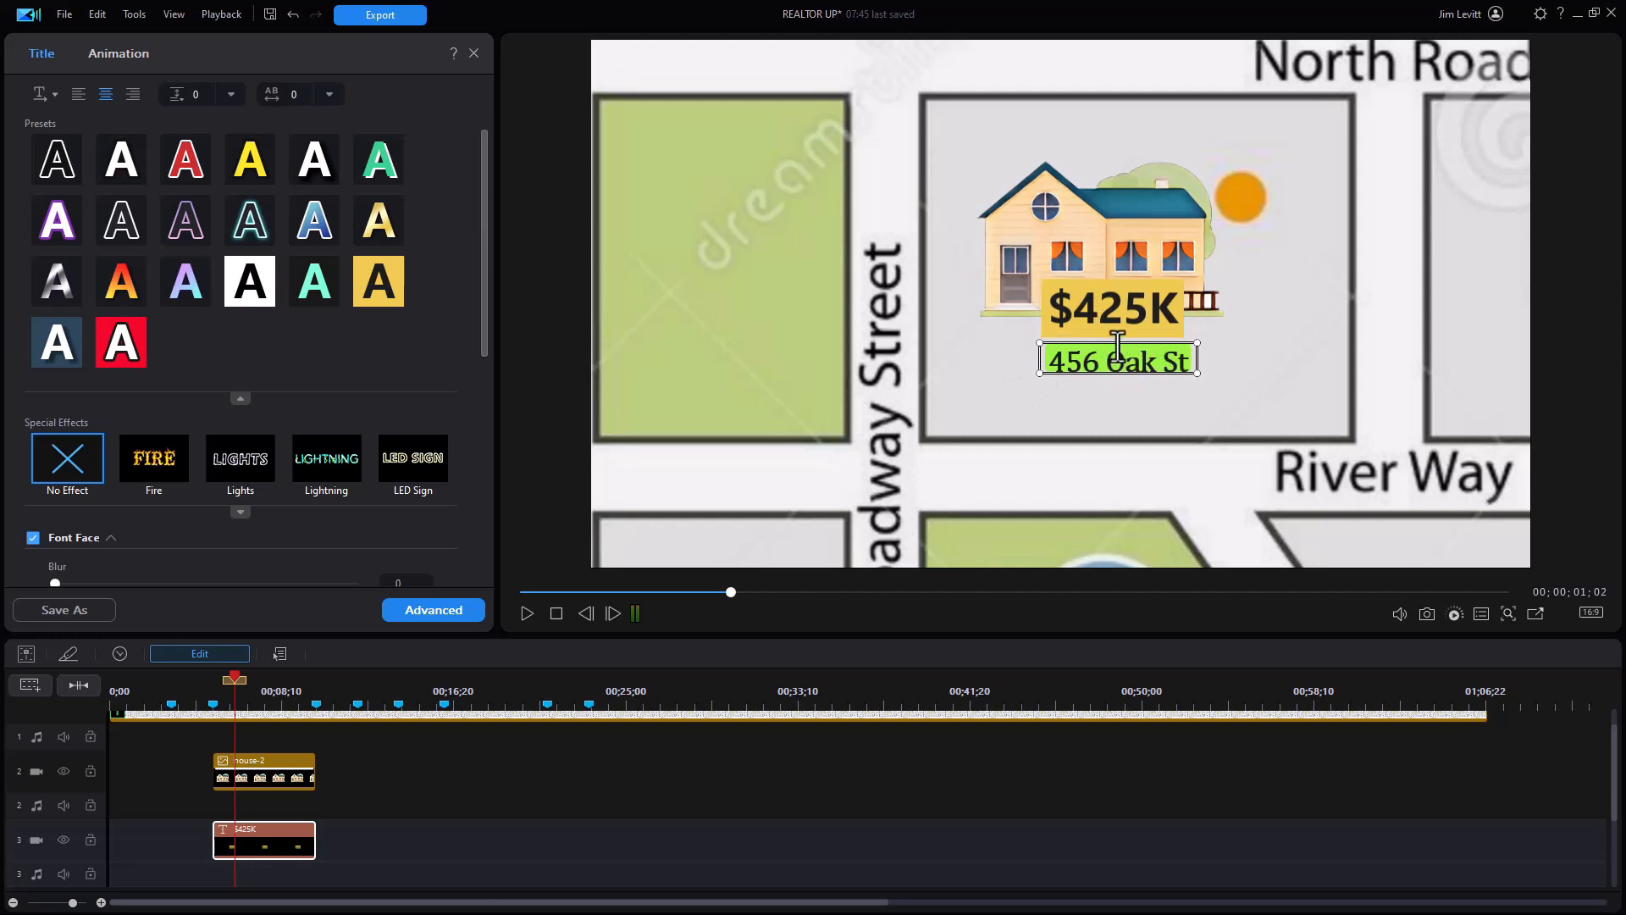
left_click_drag(1111, 339, 1110, 379)
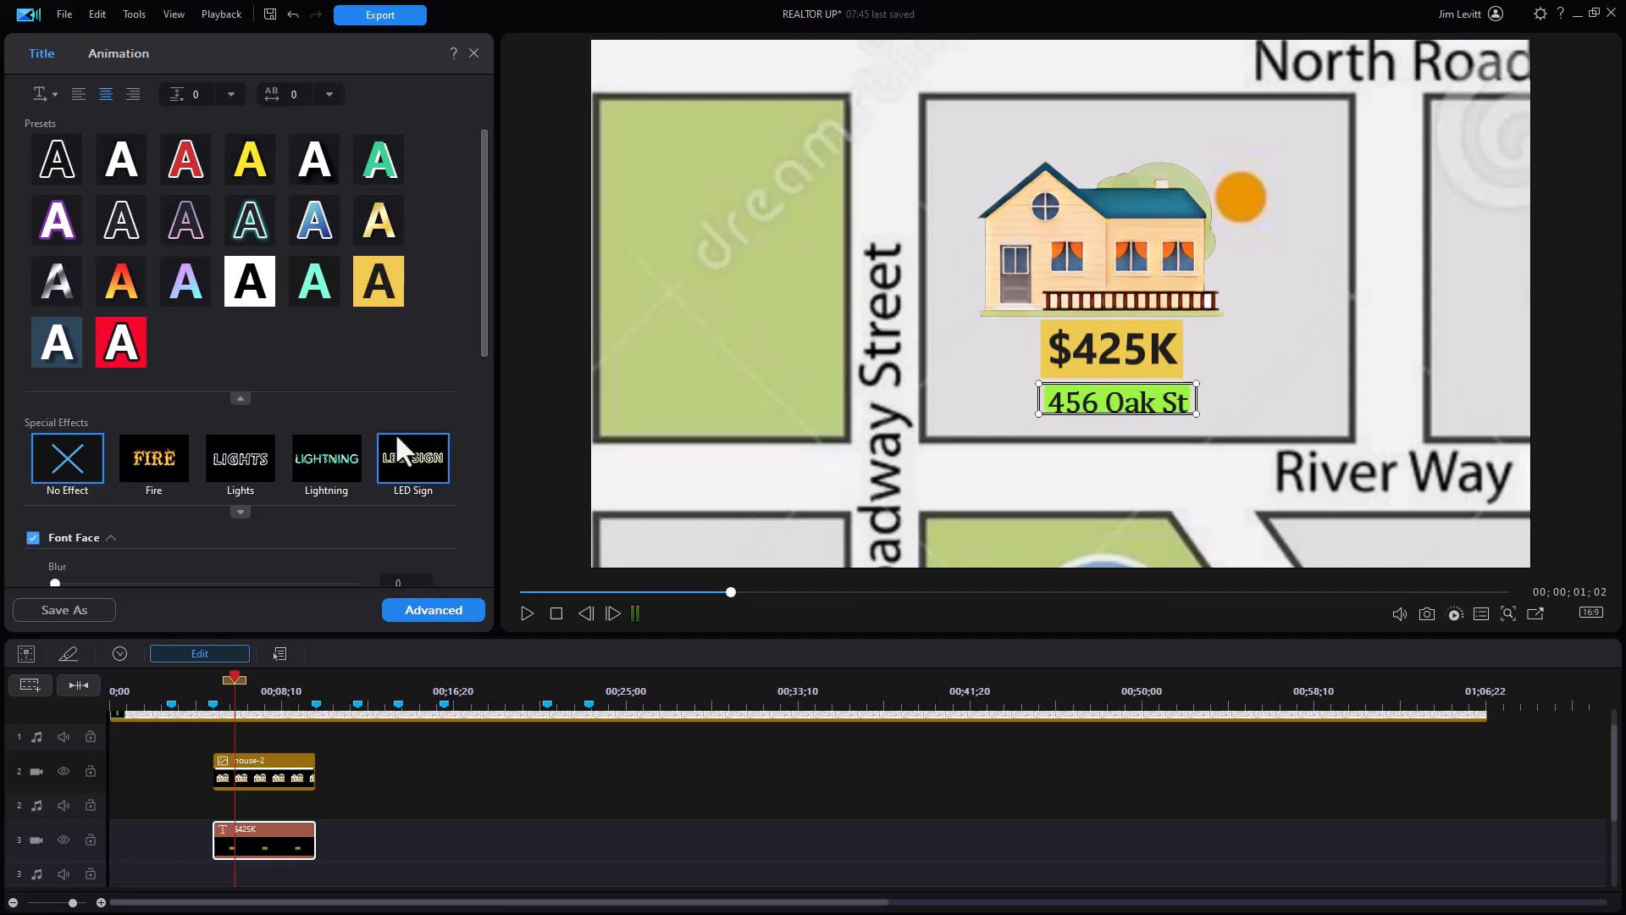
left_click(475, 53)
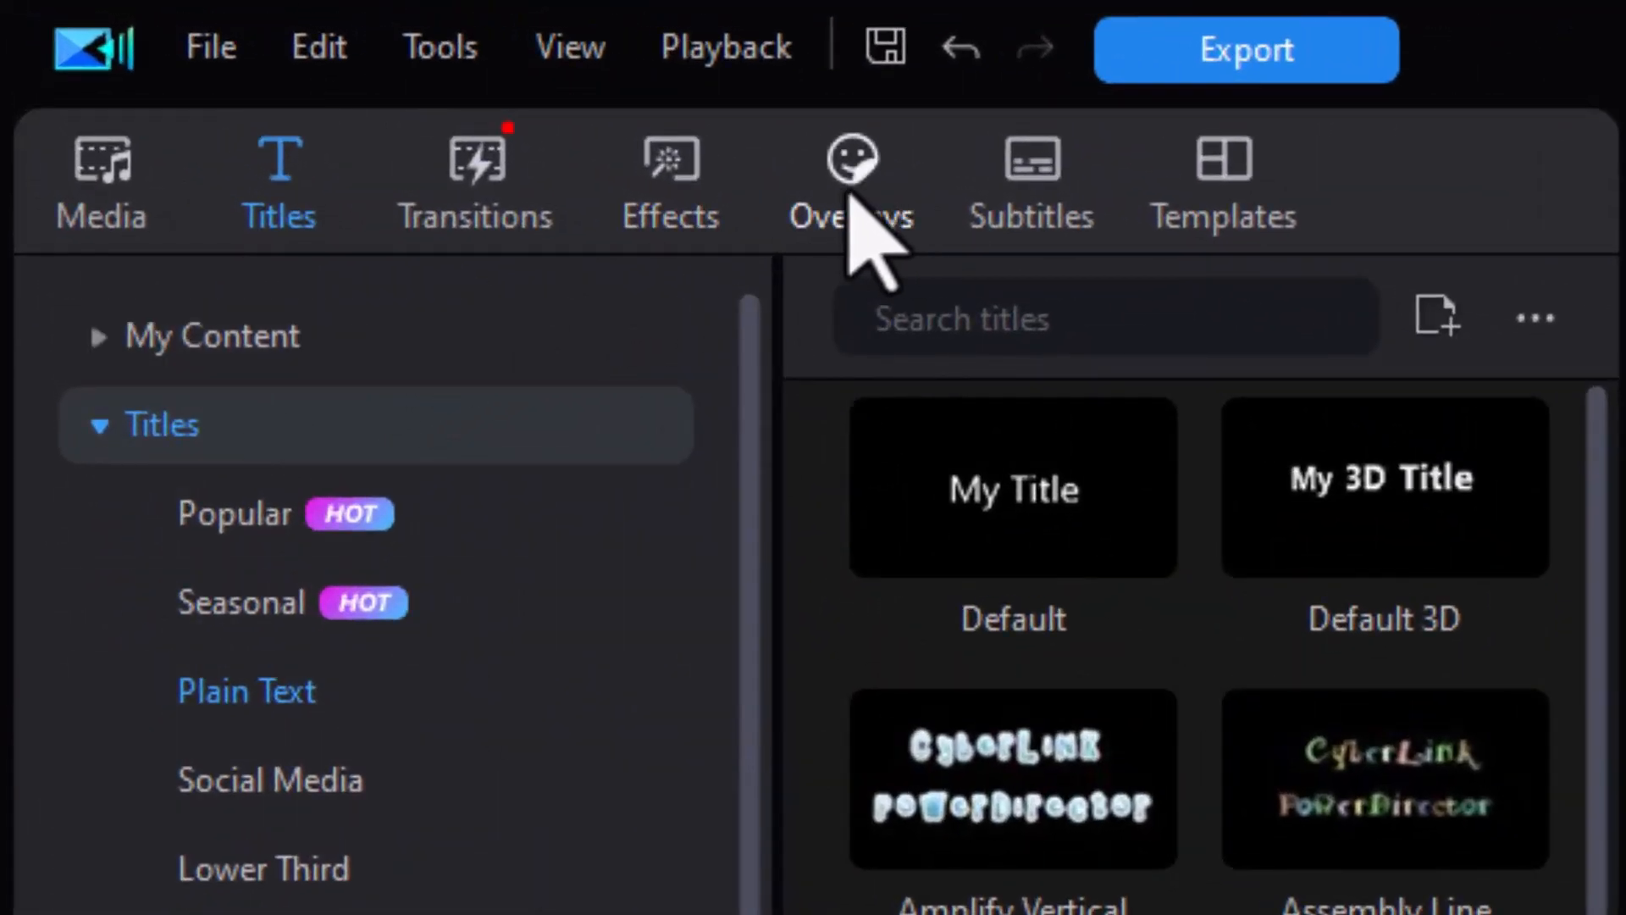
Step: Switch the library to Overlays and browse the Stickers categories to the Tutorial Creation arrows
left_click(844, 205)
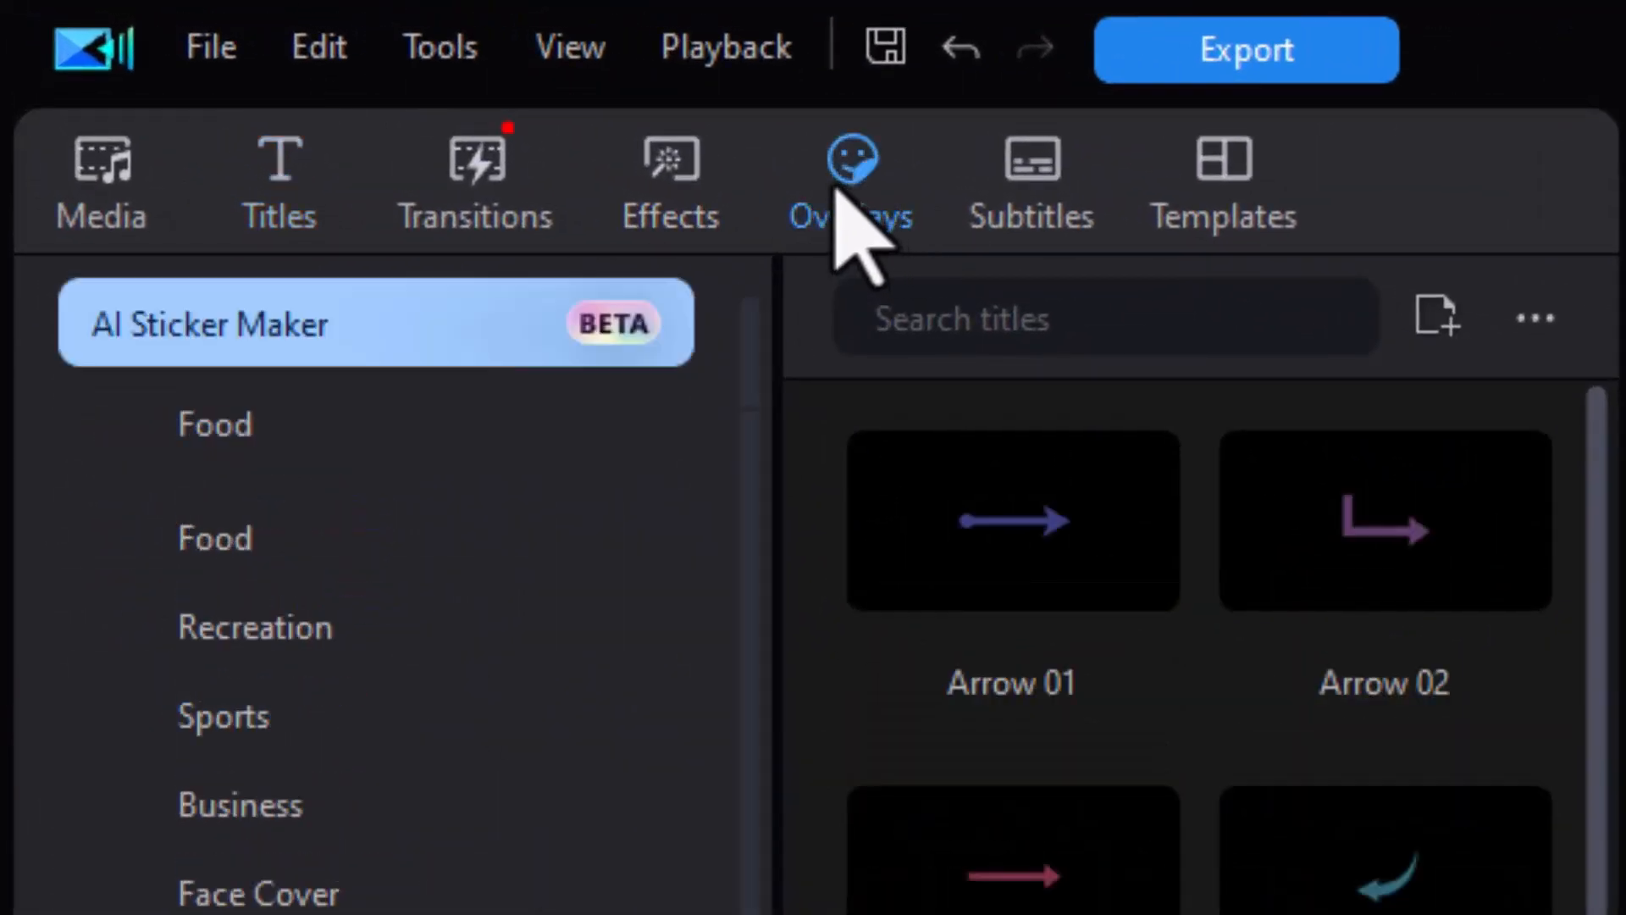
scroll(721, 551, "up", 10)
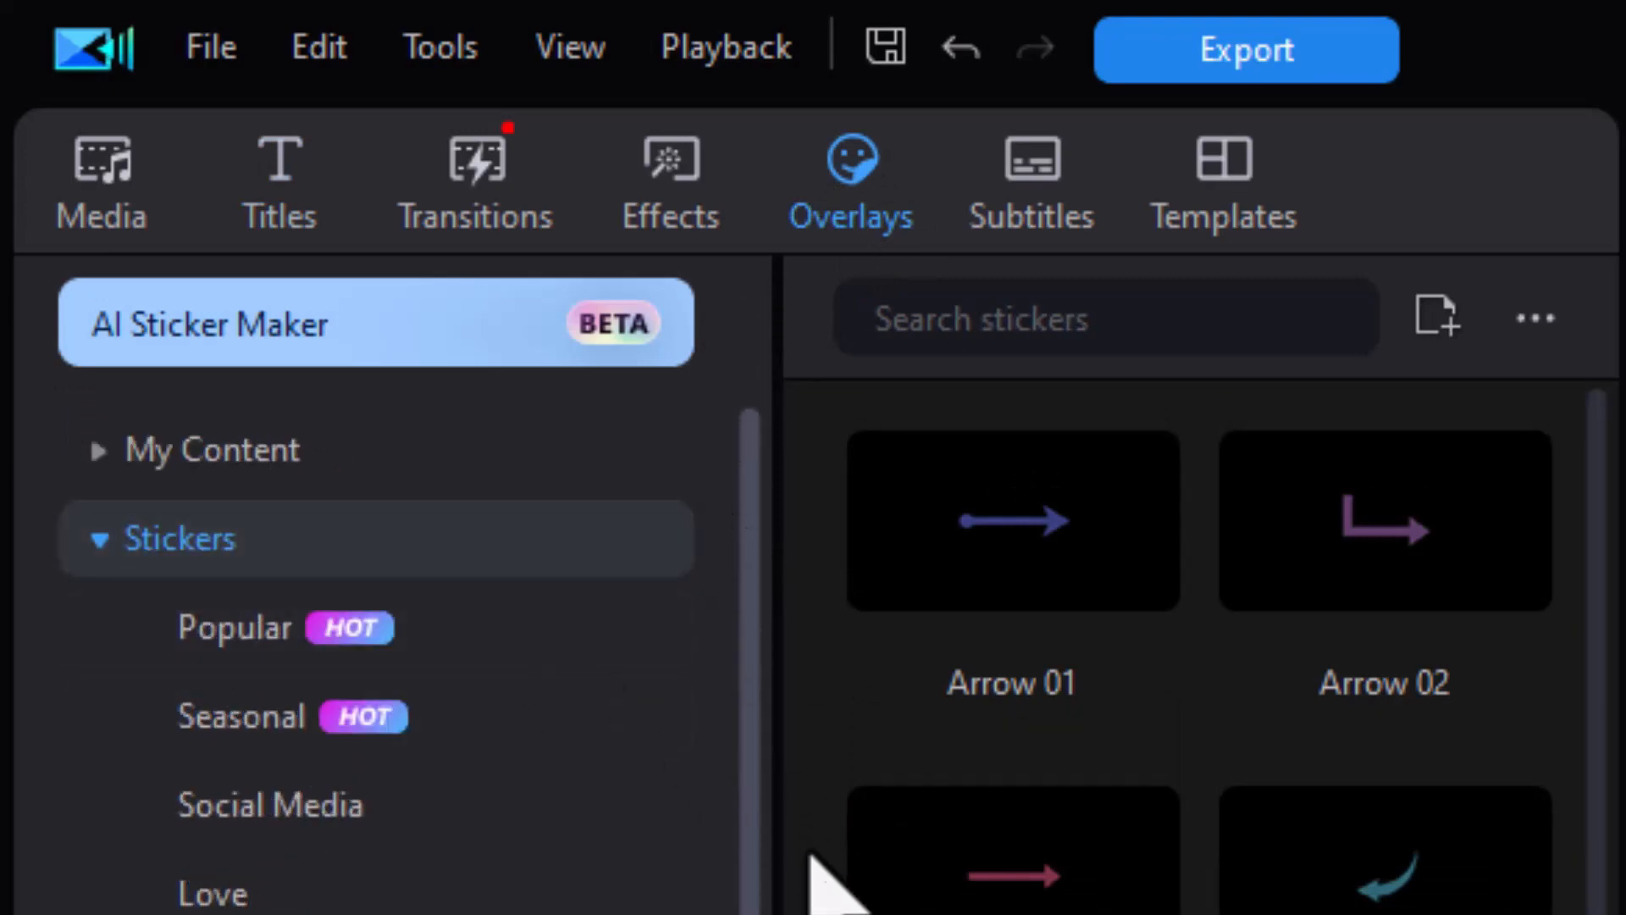
scroll(373, 661, "down", 10)
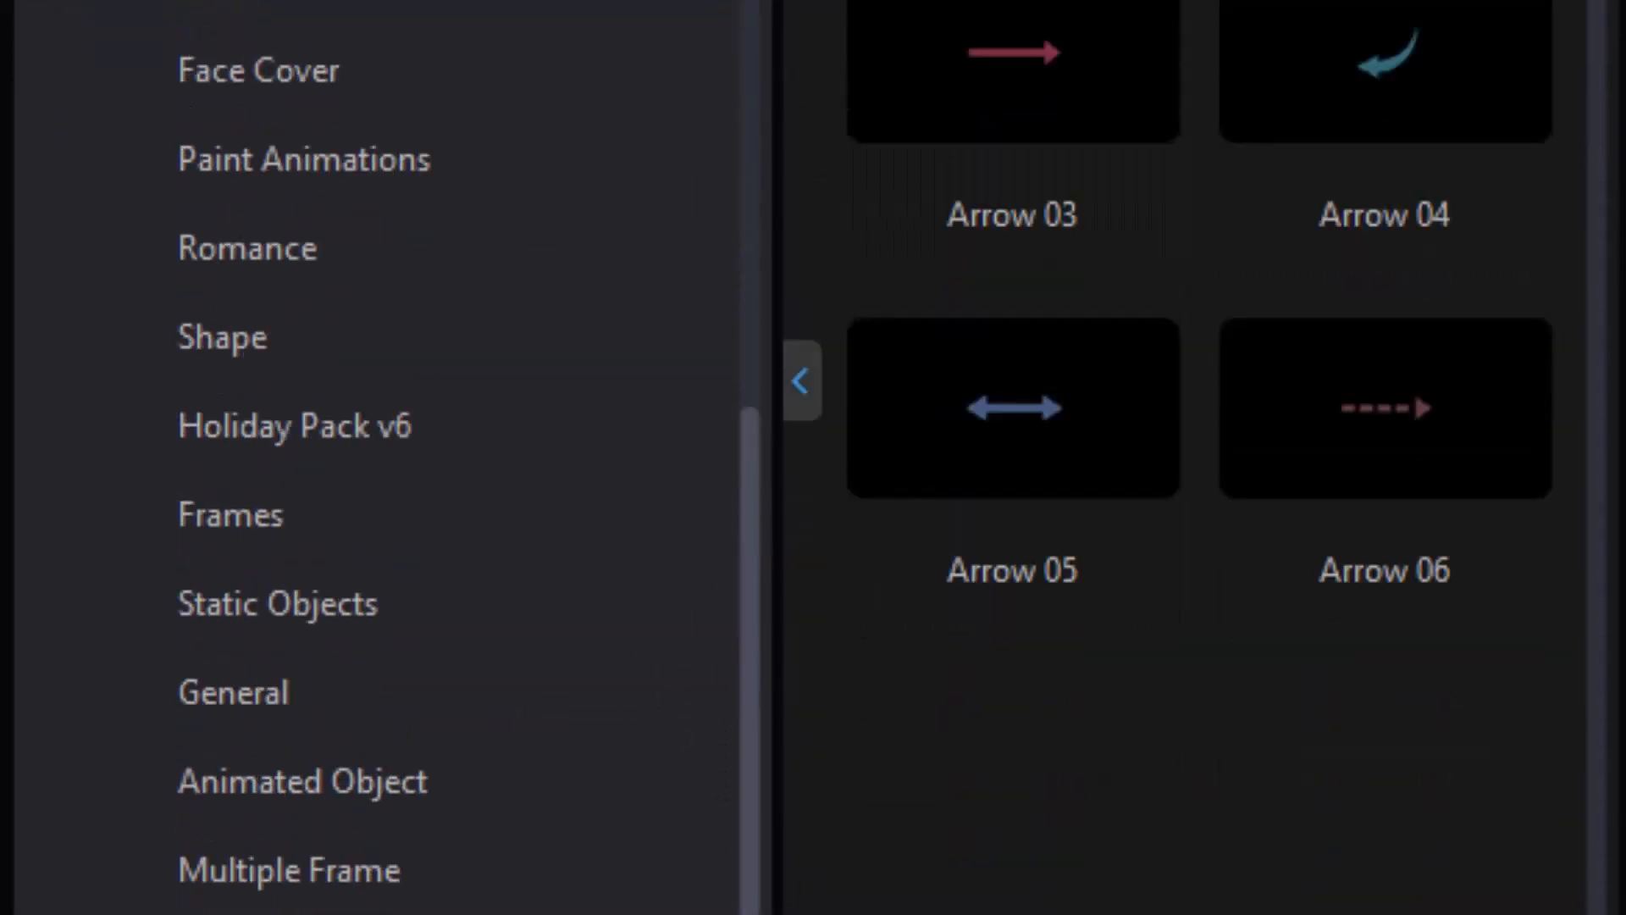
scroll(760, 563, "down", 3)
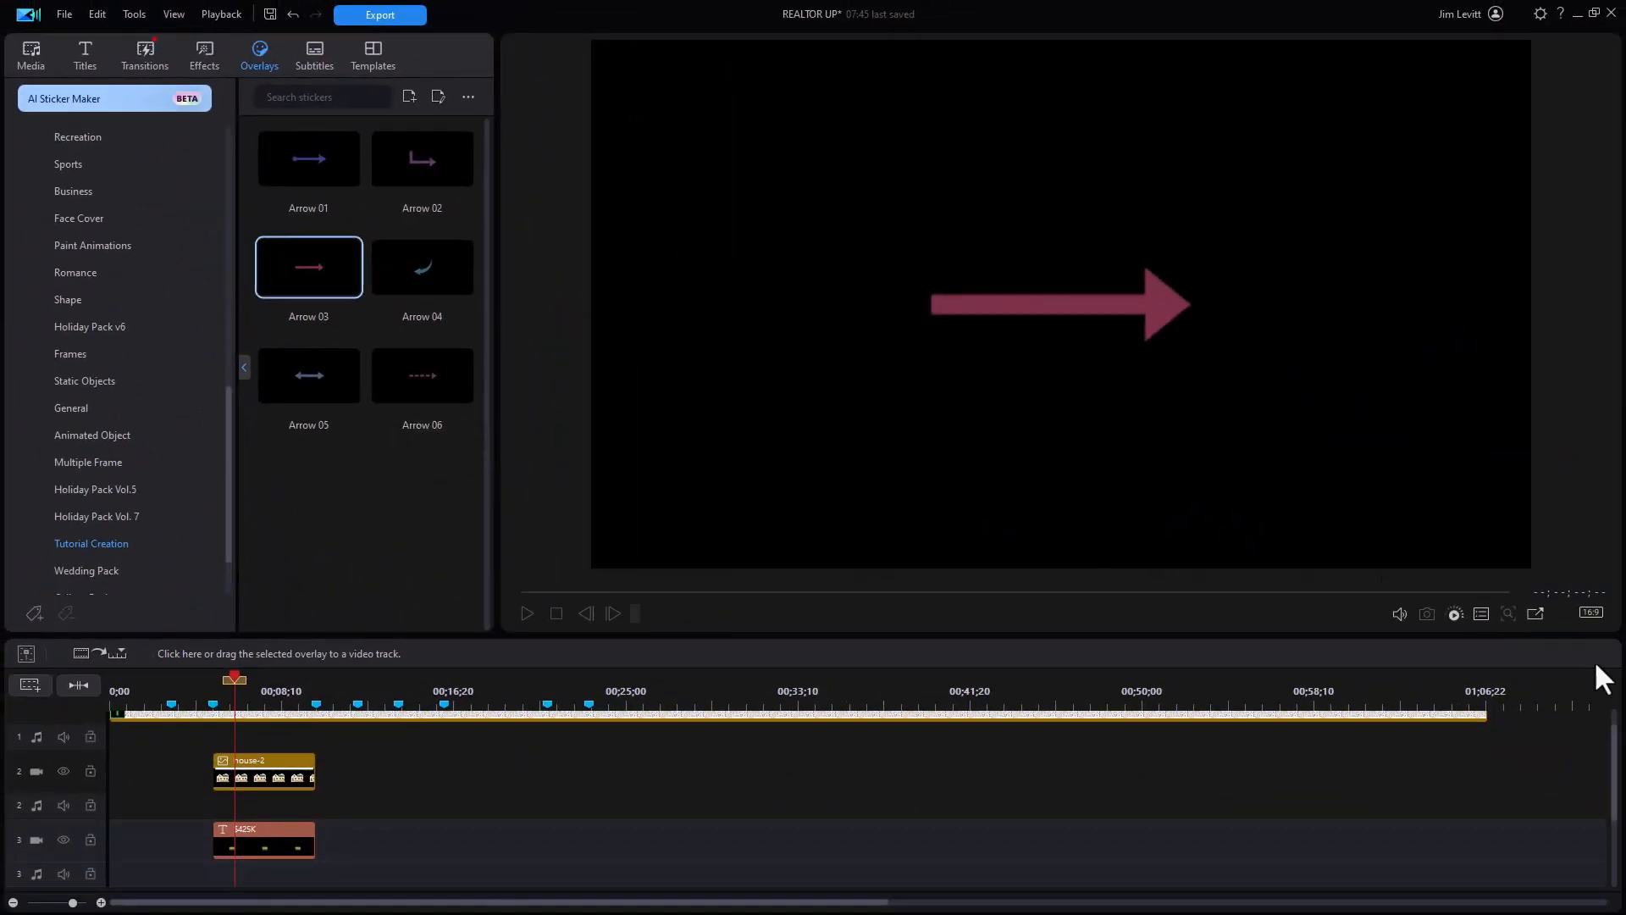
Step: Place an Arrow 03 sticker on track 4, lengthened to match the titles
left_click_drag(1618, 778, 1614, 843)
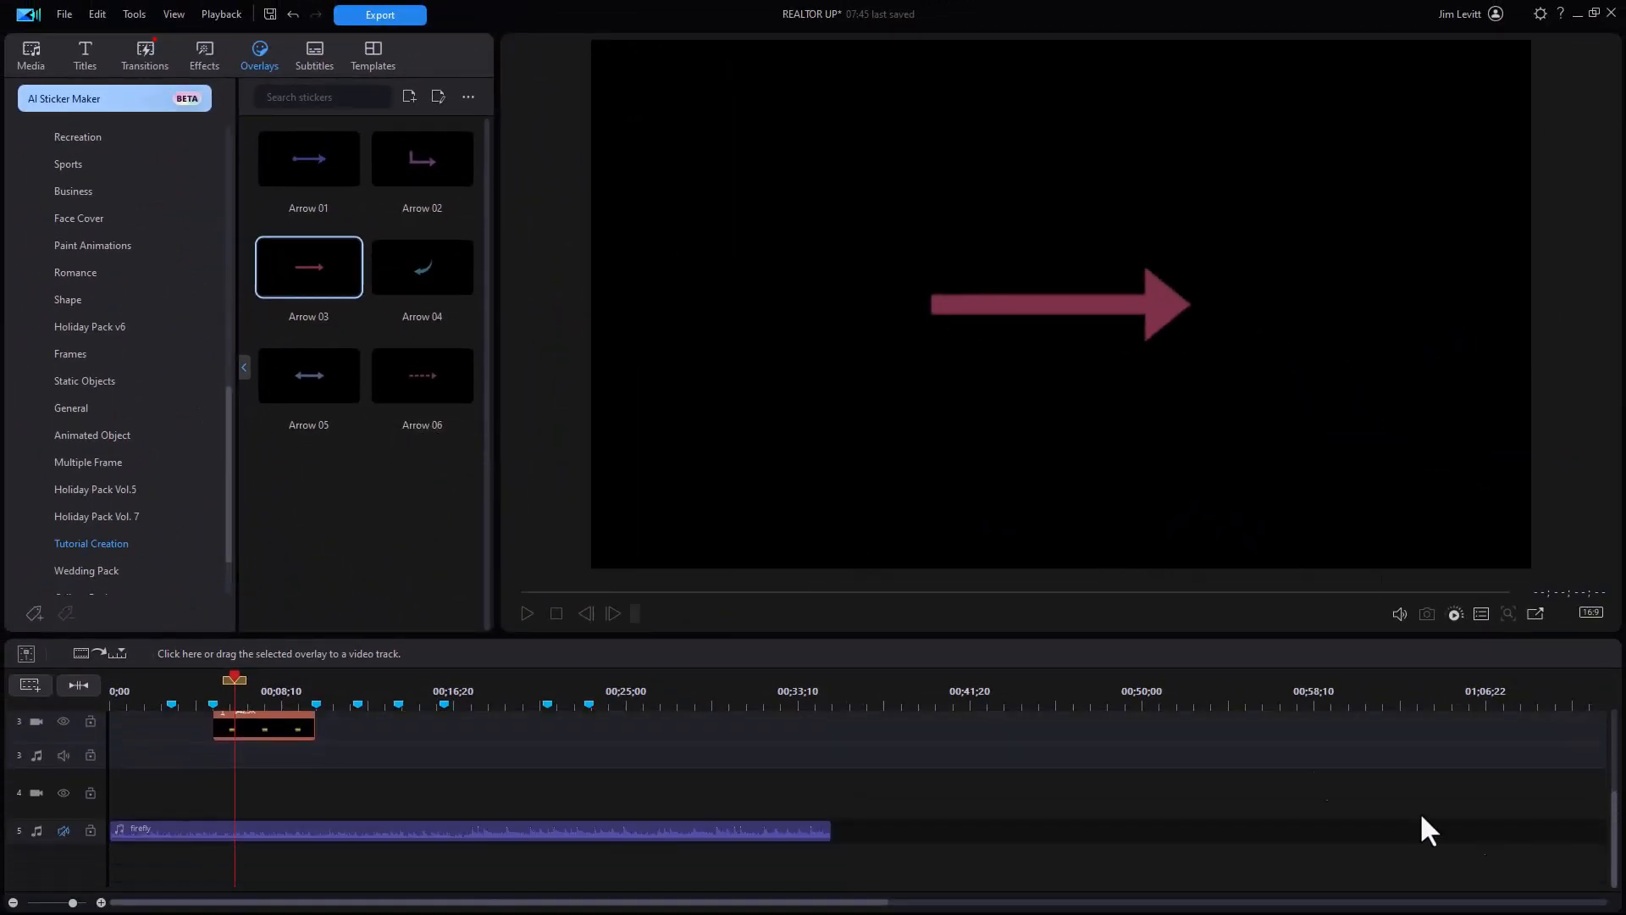
left_click_drag(339, 286, 230, 803)
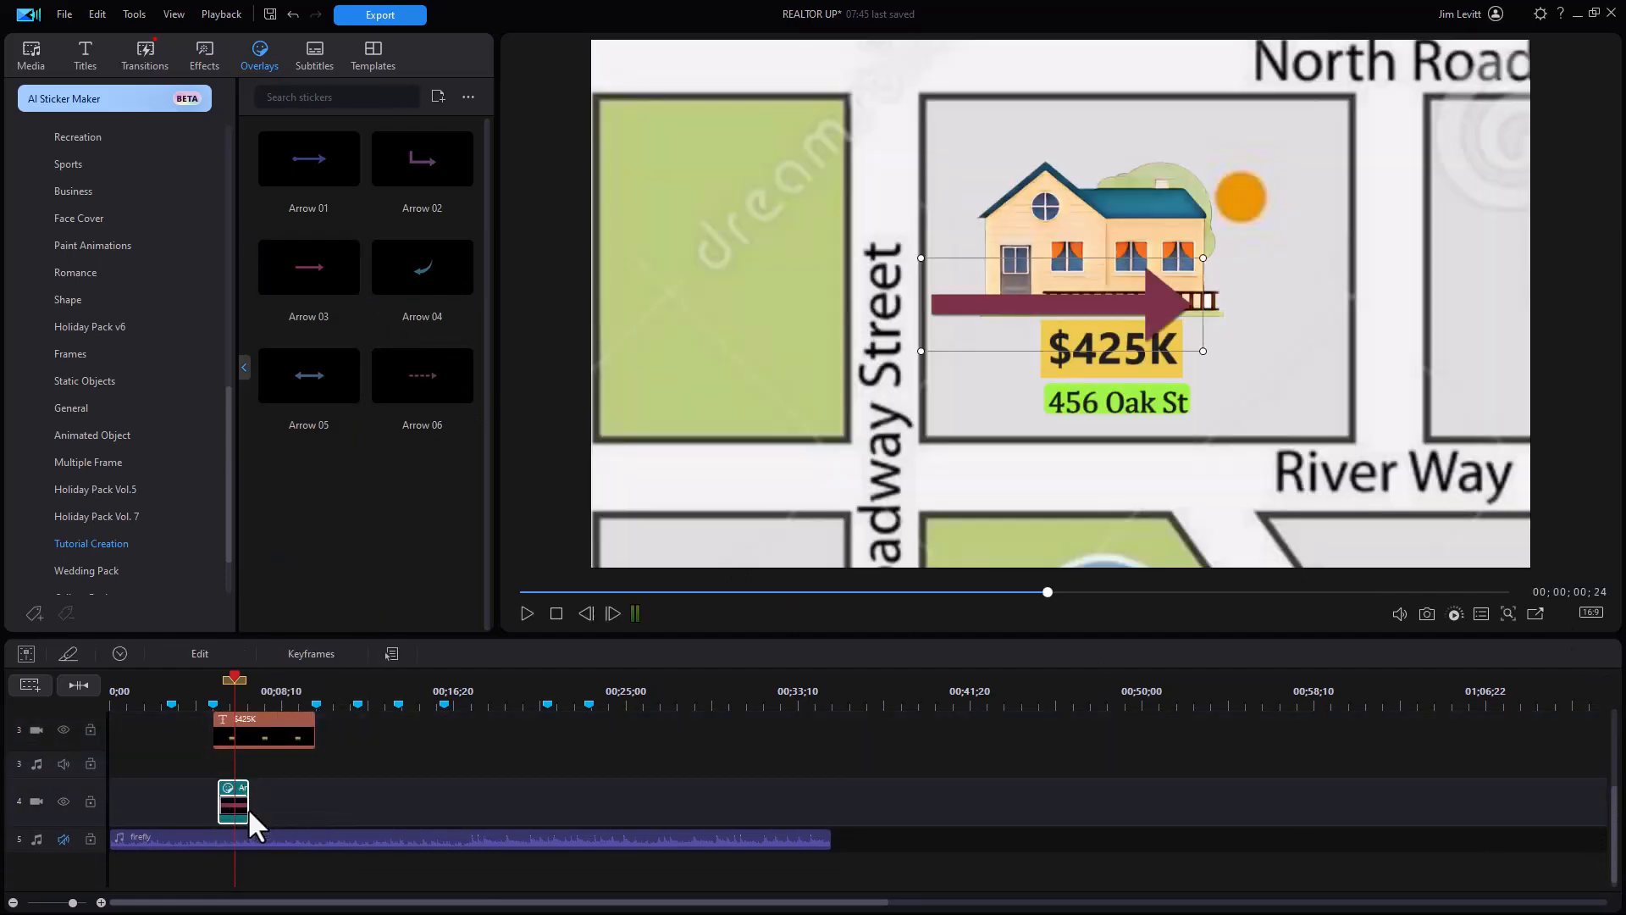
left_click_drag(249, 810, 316, 823)
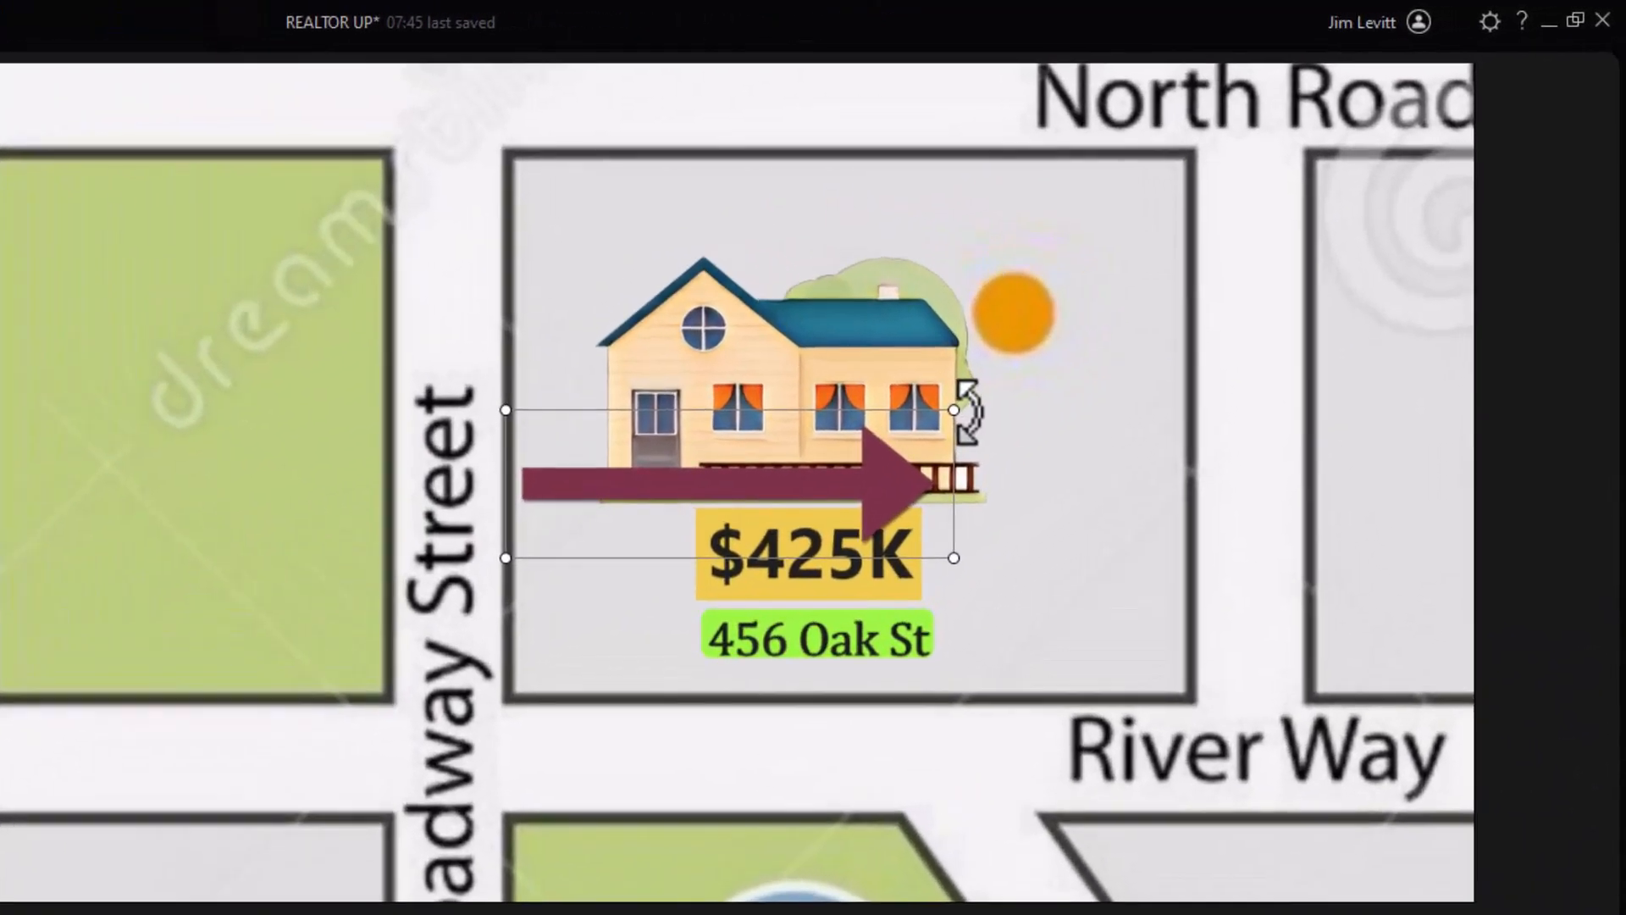
Step: Rotate the arrow to point straight up and move it left of the house by Broadway Street
left_click_drag(1204, 258, 1193, 227)
left_click_drag(939, 364, 646, 262)
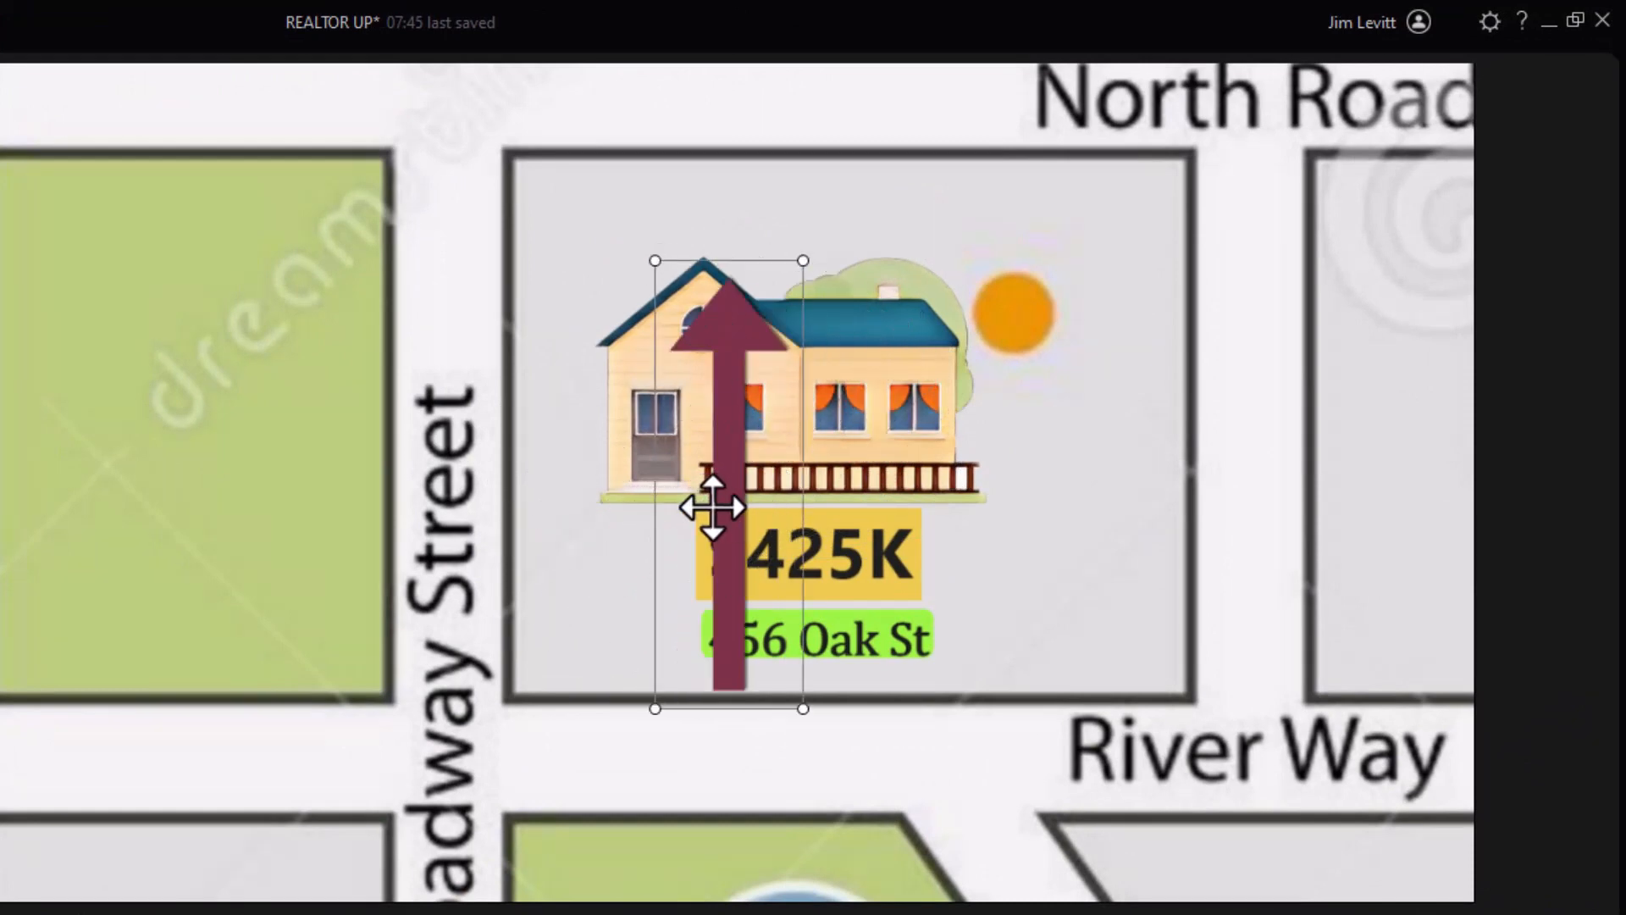
left_click_drag(733, 497, 556, 472)
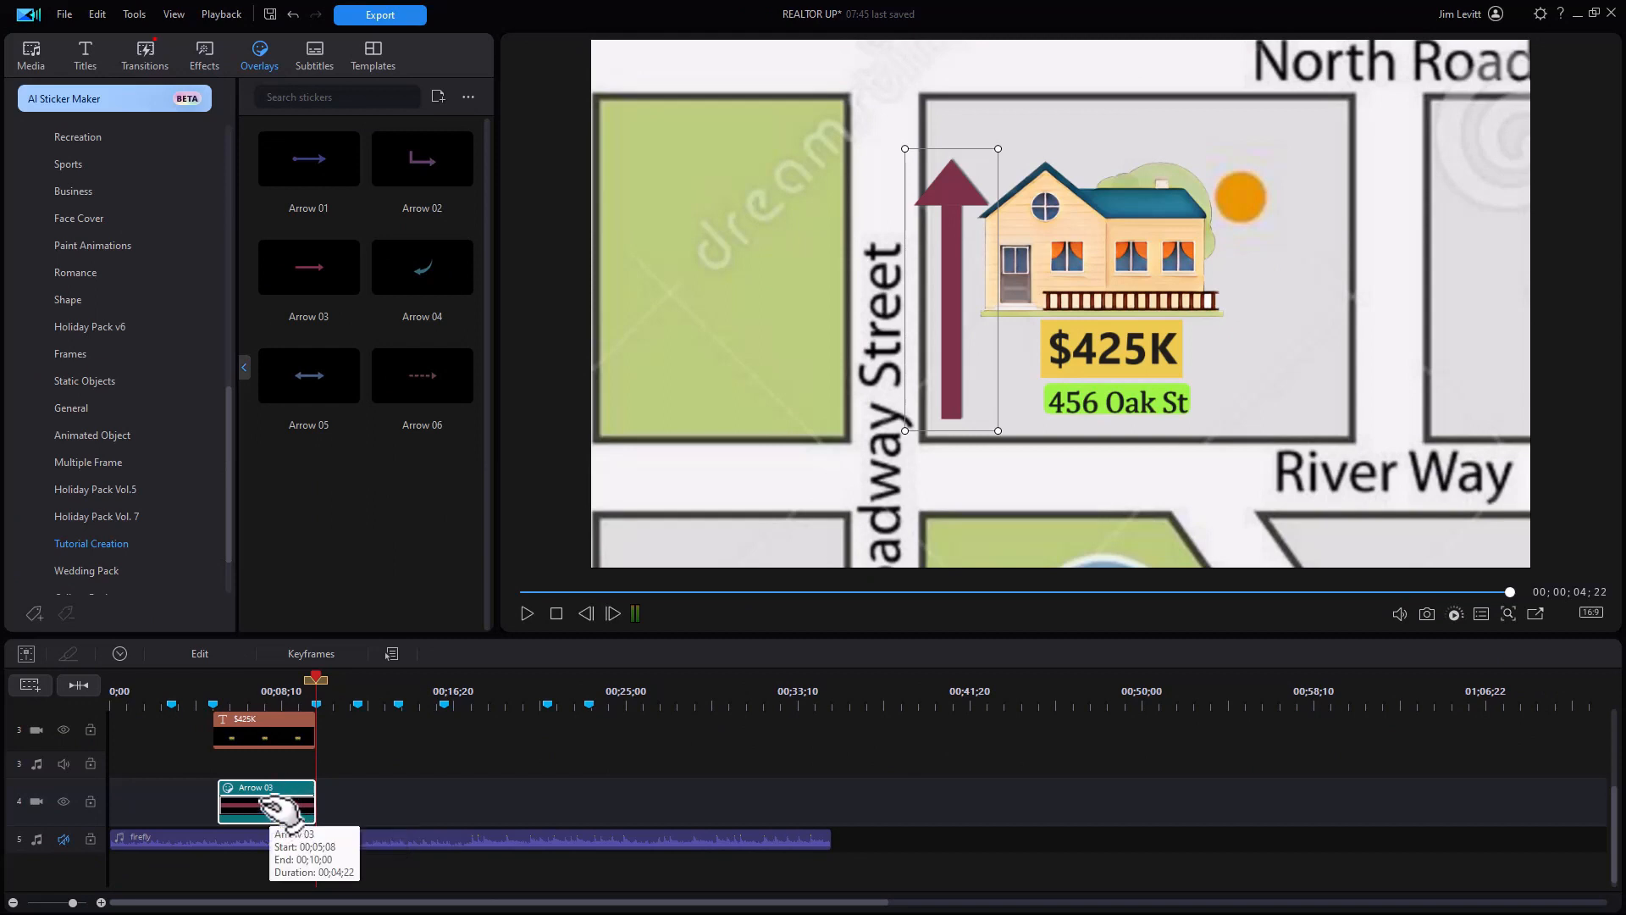
left_click(206, 651)
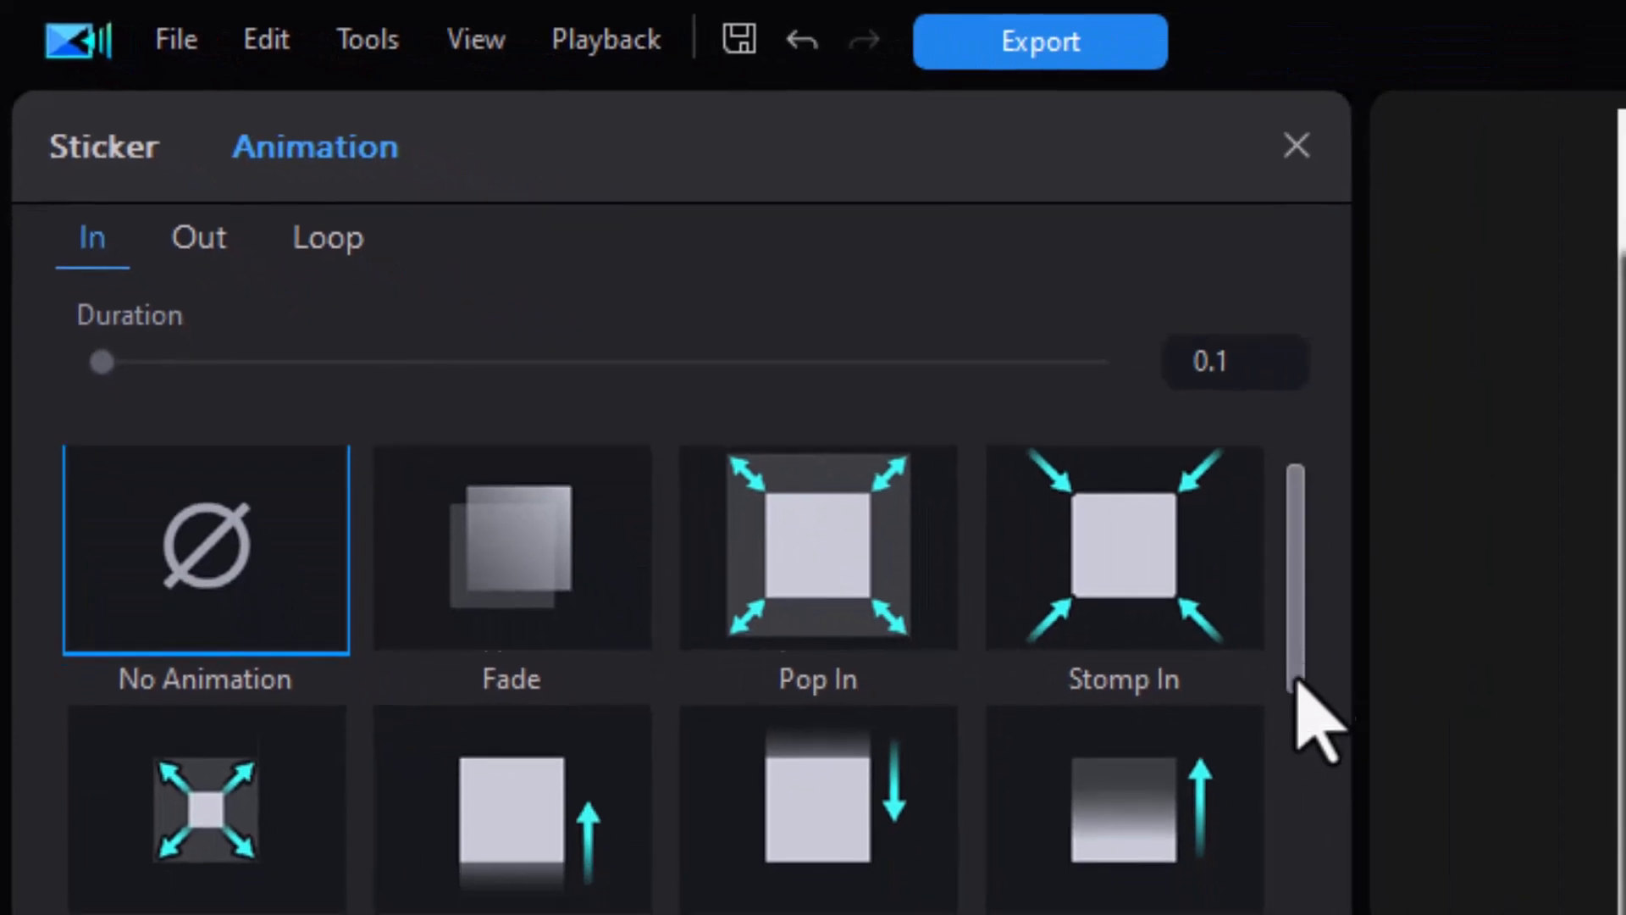
Step: Give the Arrow 03 sticker a 1.0-second Sliding 05 entrance animation
scroll(1307, 690, "down", 5)
scroll(1307, 690, "down", 10)
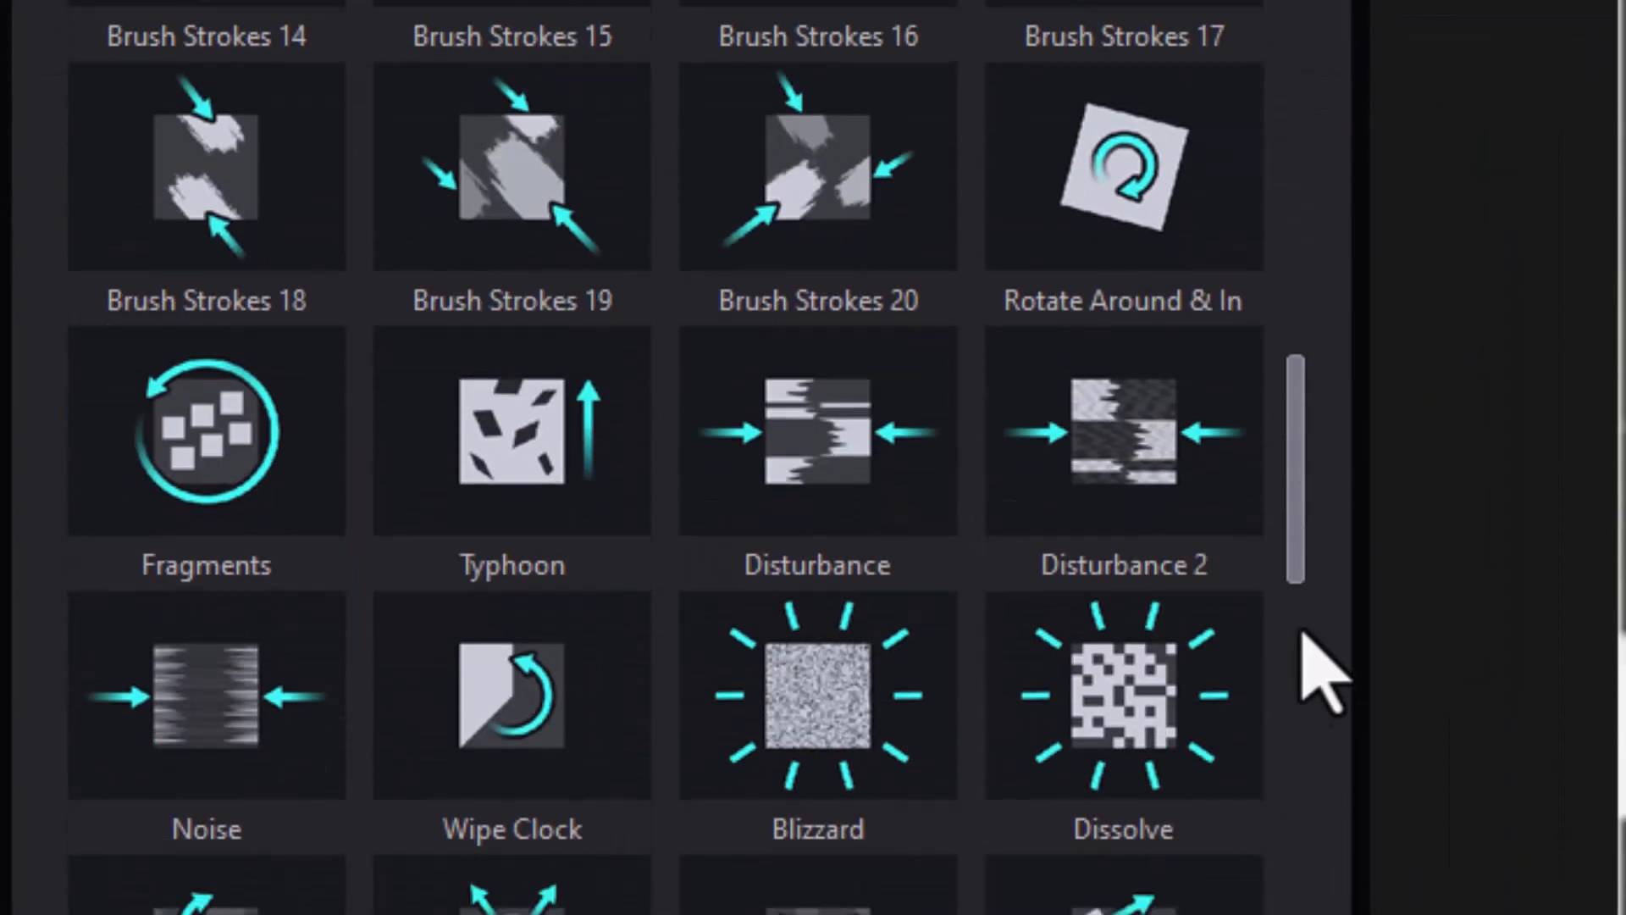
left_click(219, 669)
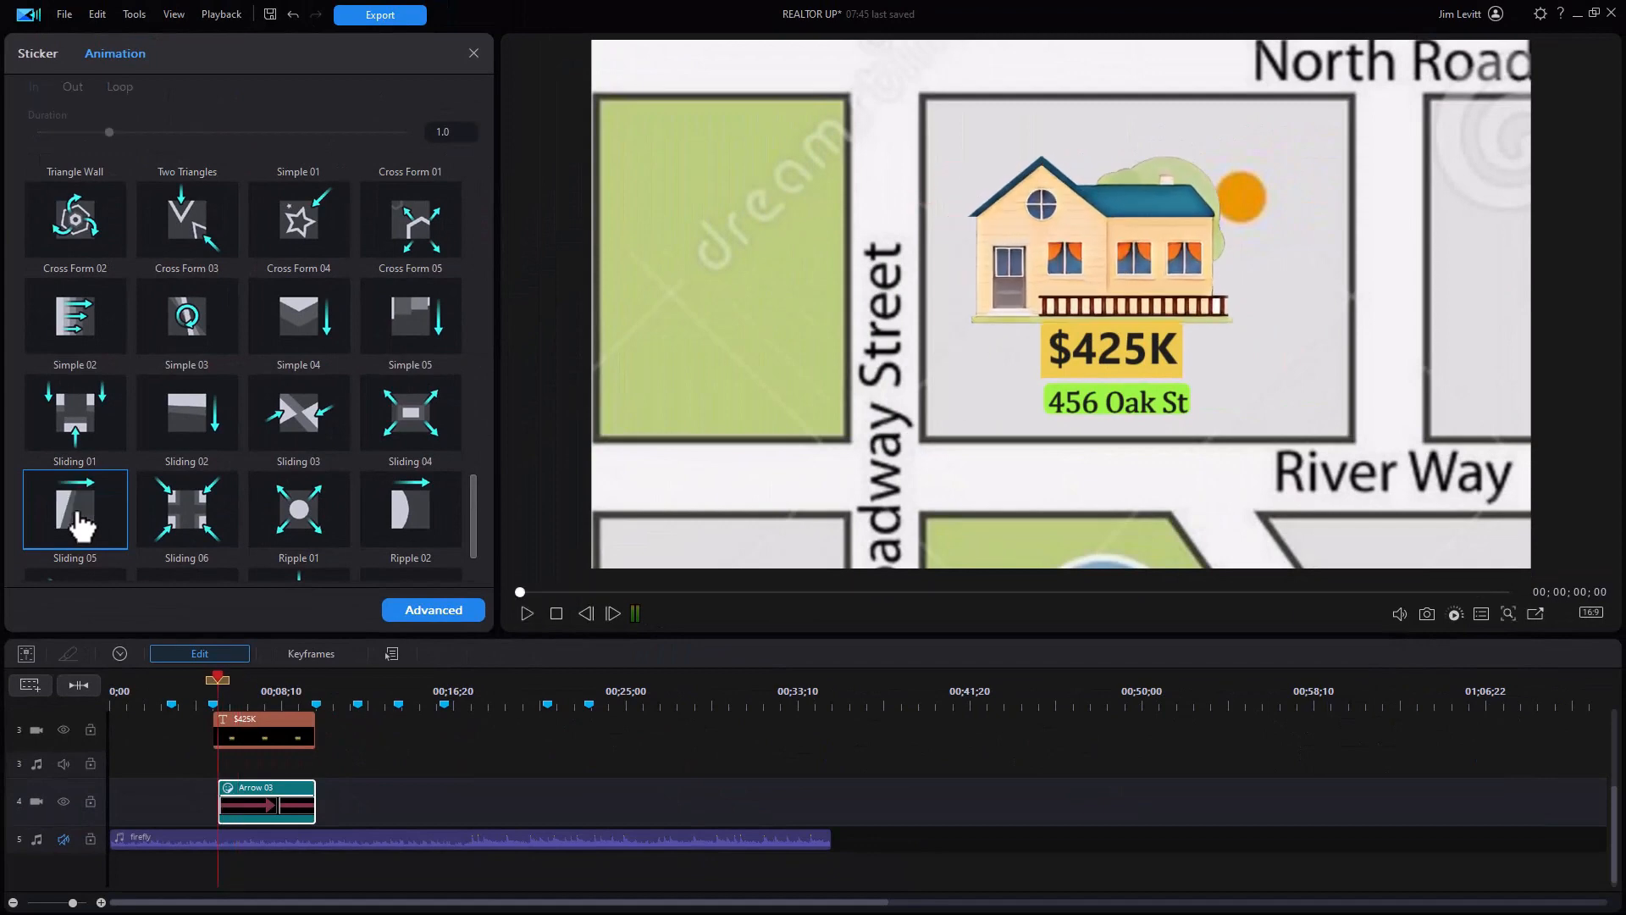
left_click(472, 54)
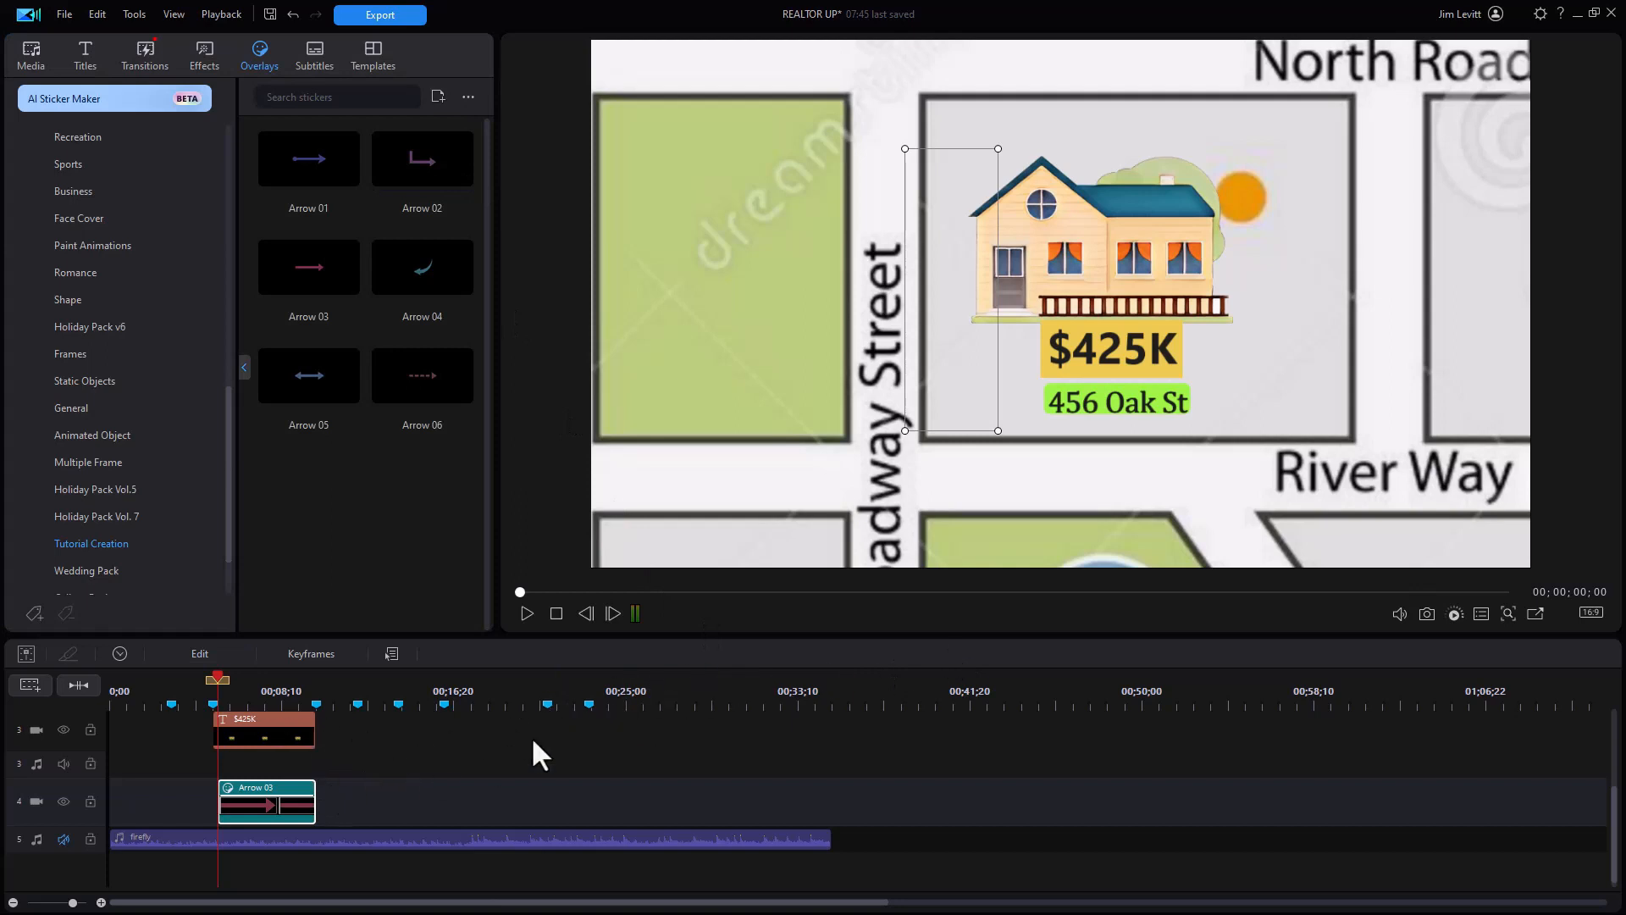
Step: Copy the house, price title and arrow clips to the second property marker at 16 seconds
left_click_drag(683, 636, 664, 498)
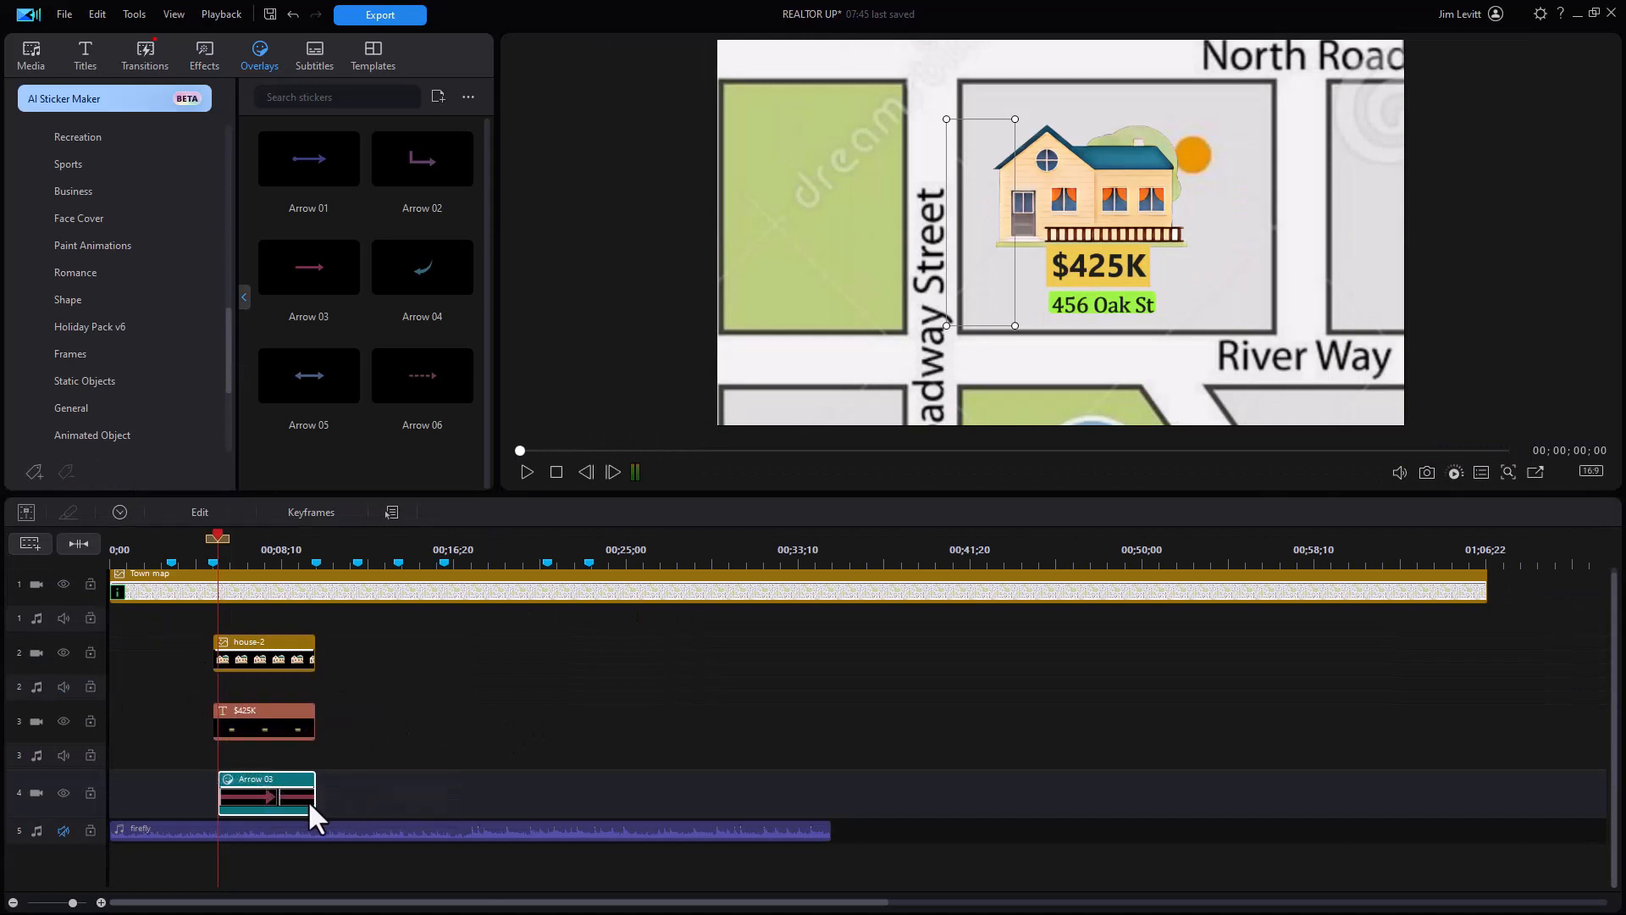
left_click_drag(351, 797, 264, 648)
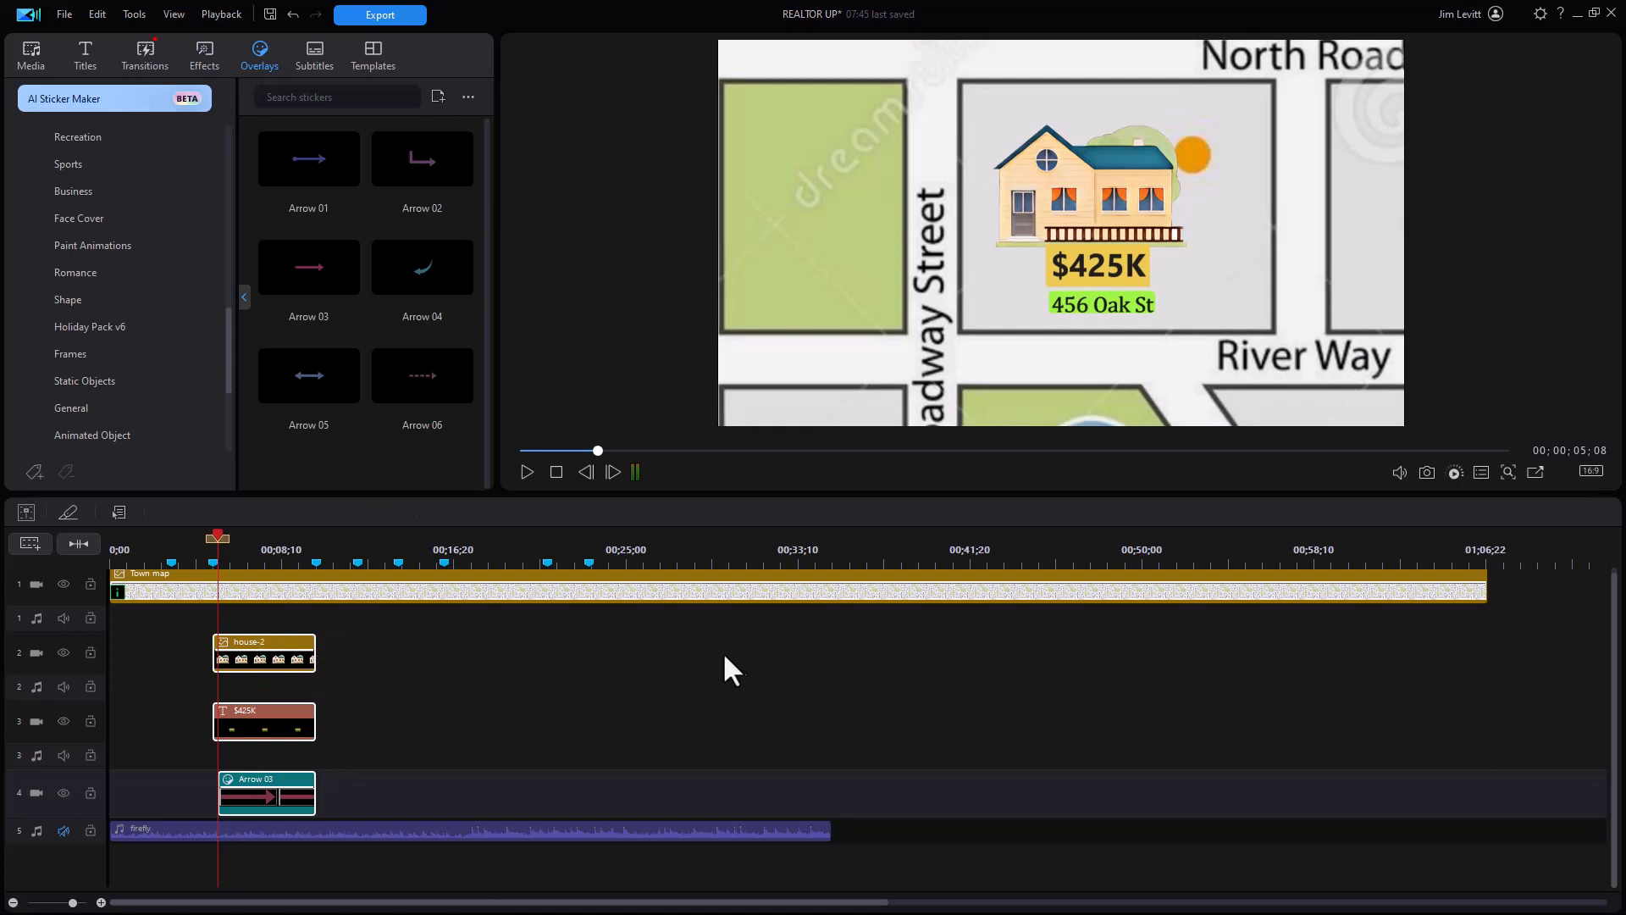
double_click(442, 563)
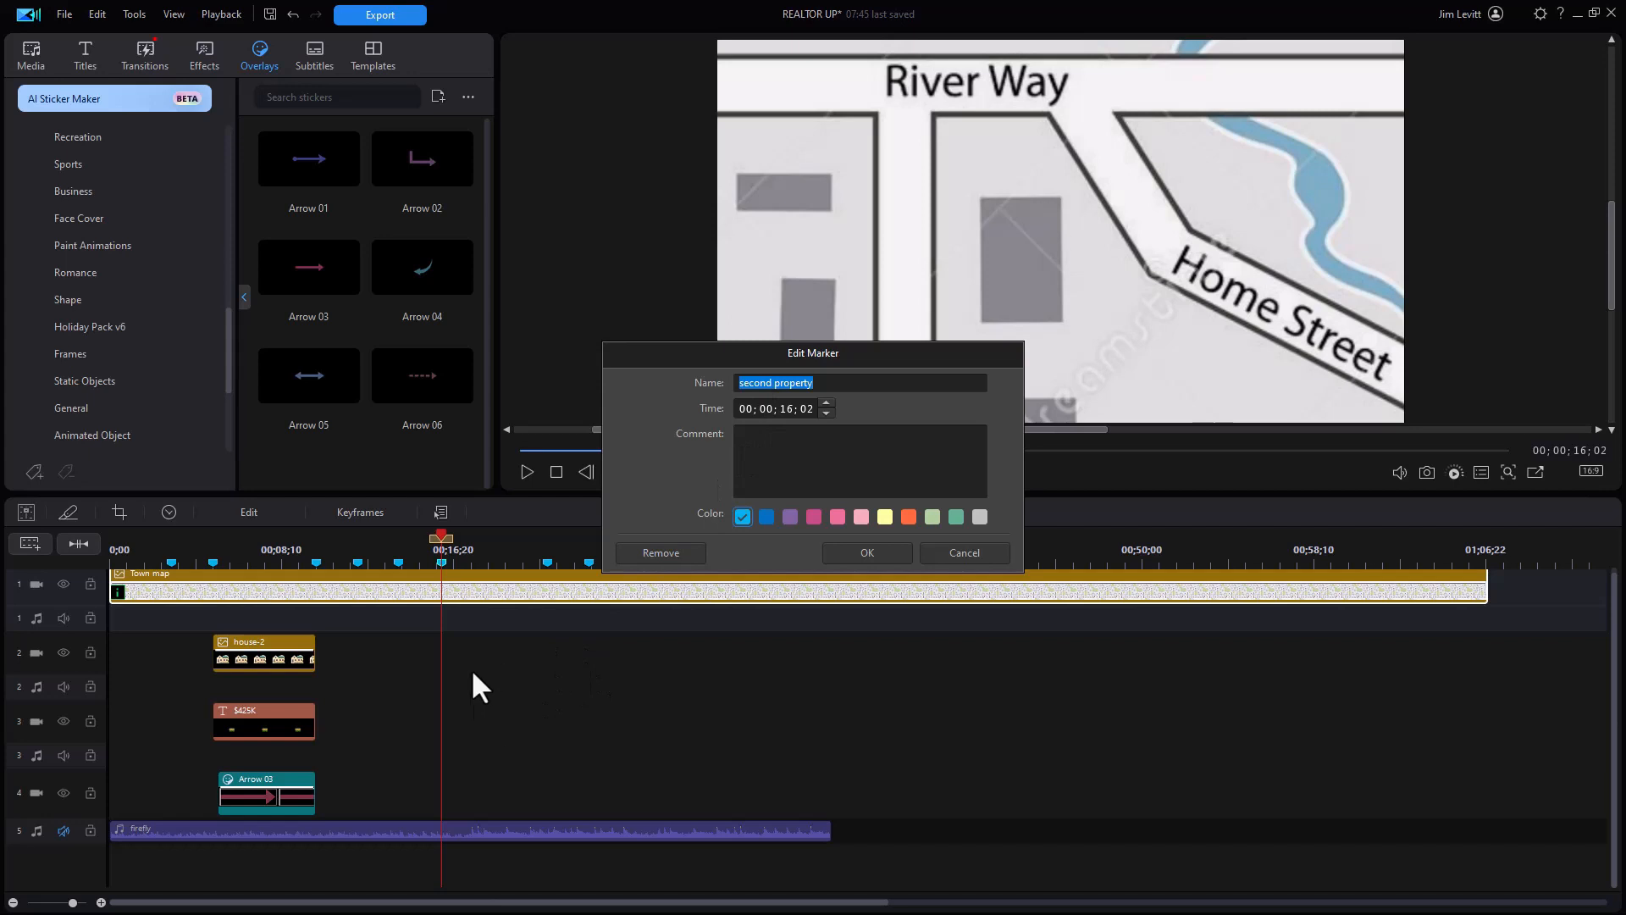
key("Escape")
key("ctrl+v")
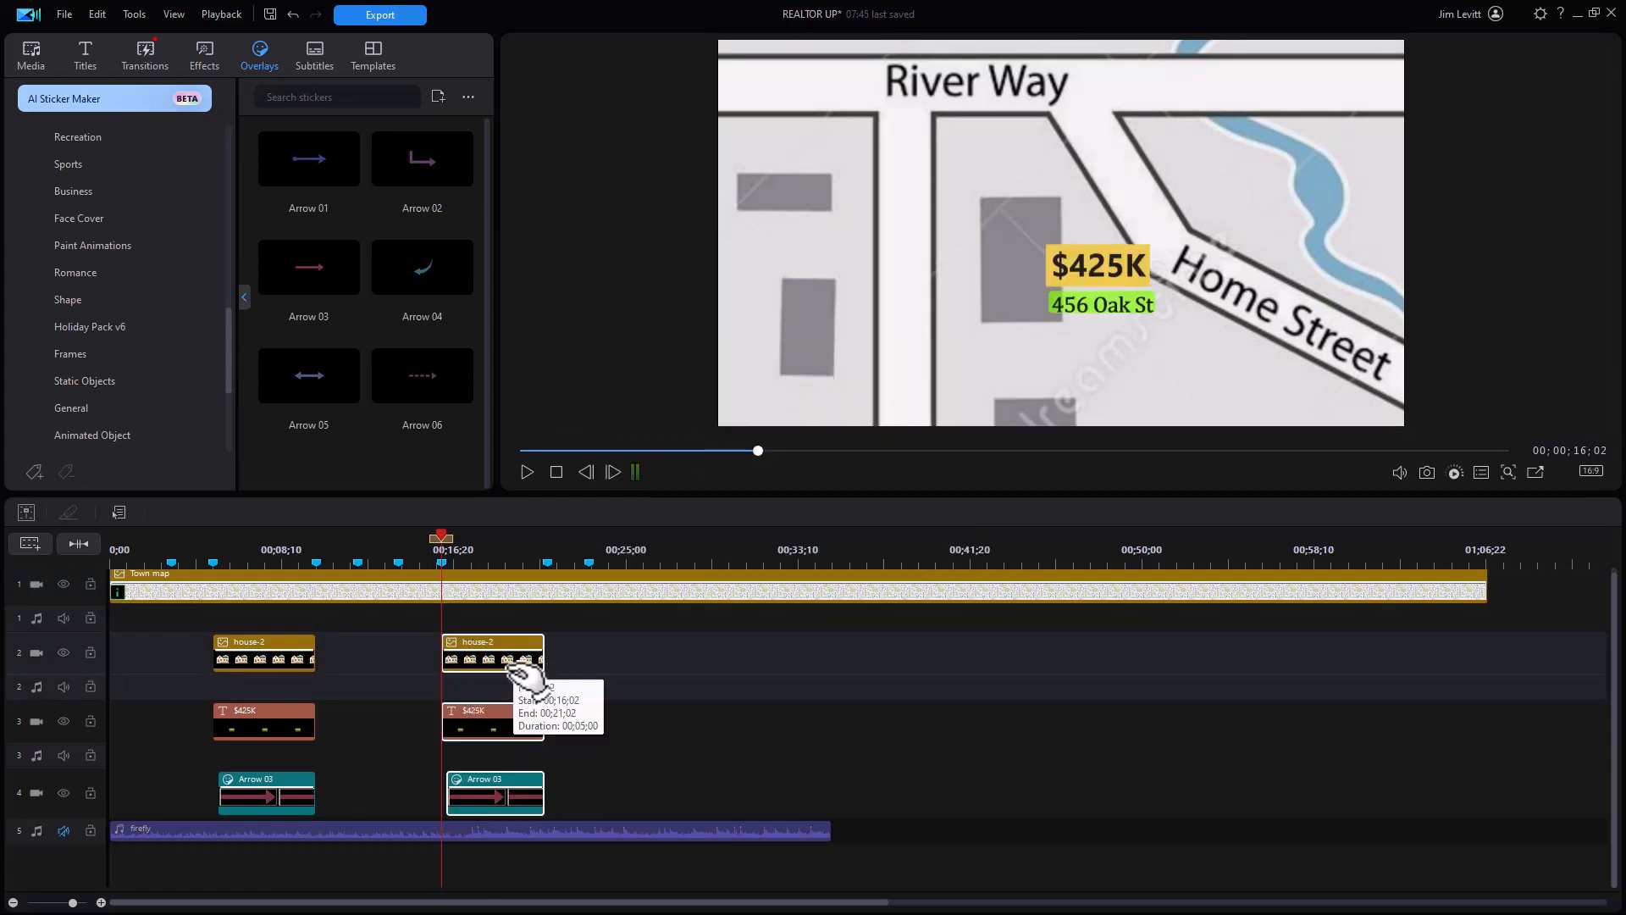
Step: Change the copied title's price to $347K and update its address
double_click(512, 724)
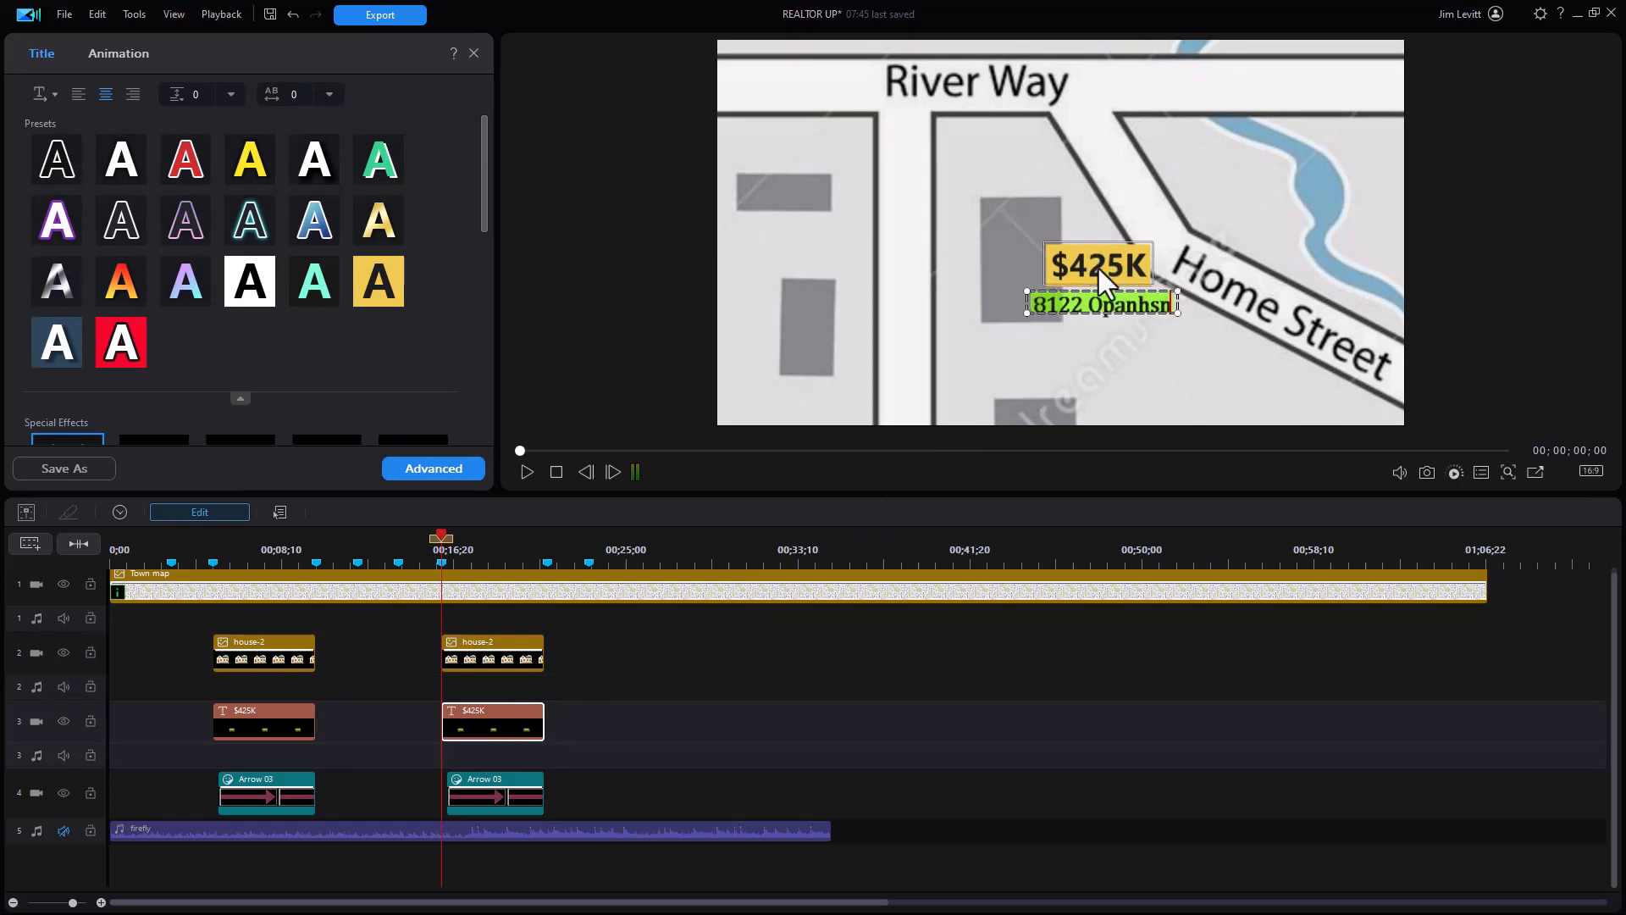
left_click(1097, 267)
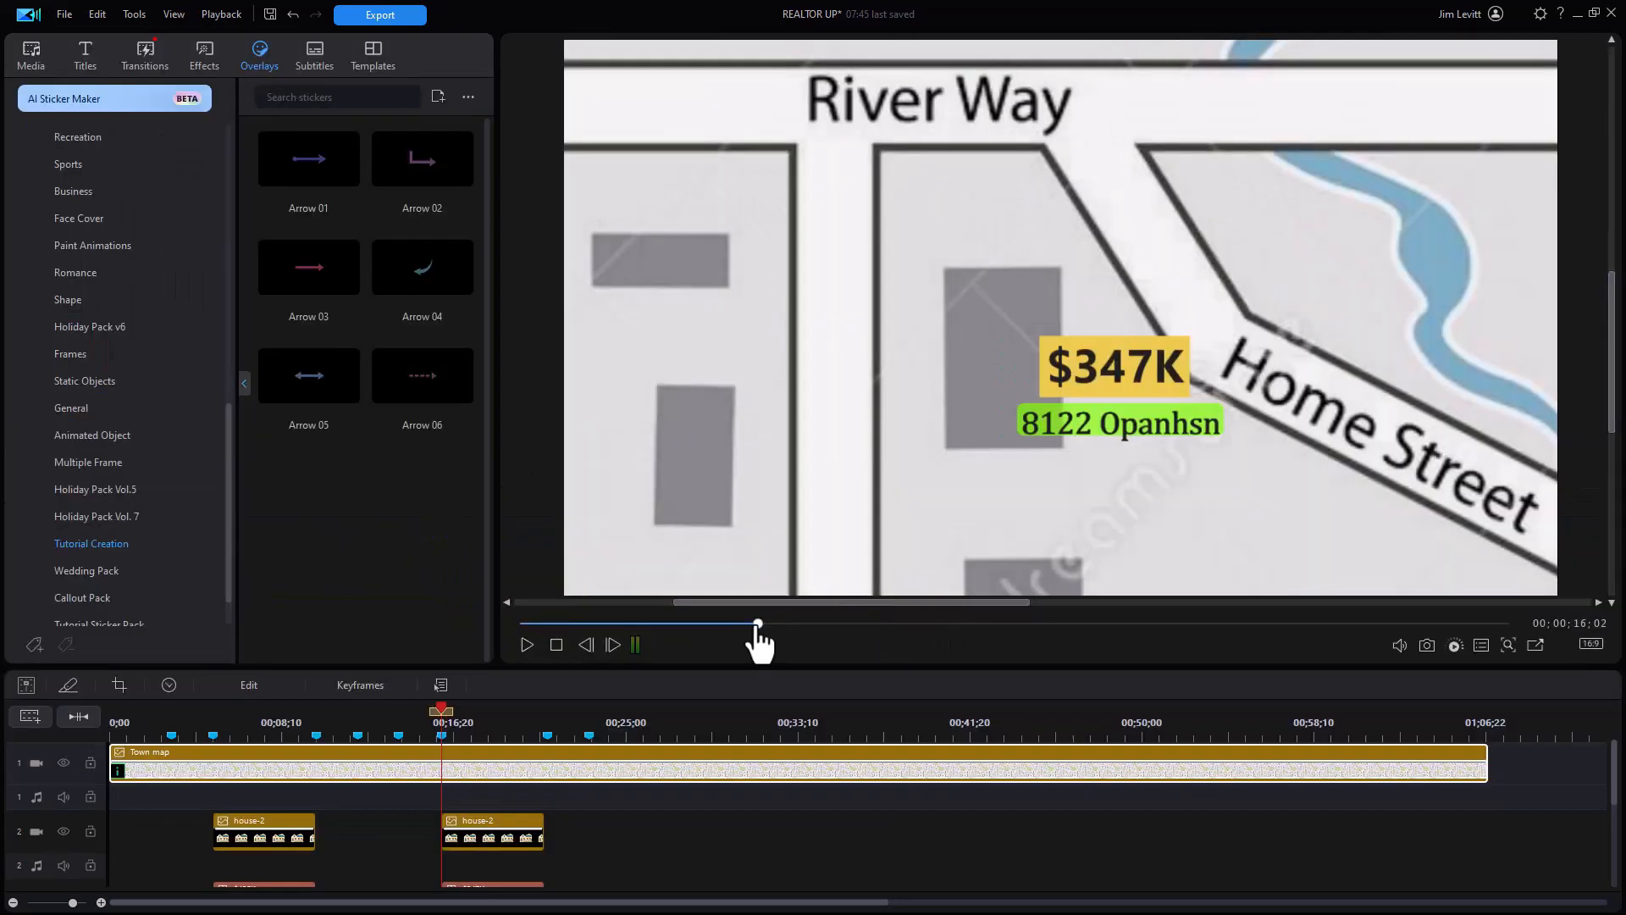
left_click_drag(757, 624, 463, 629)
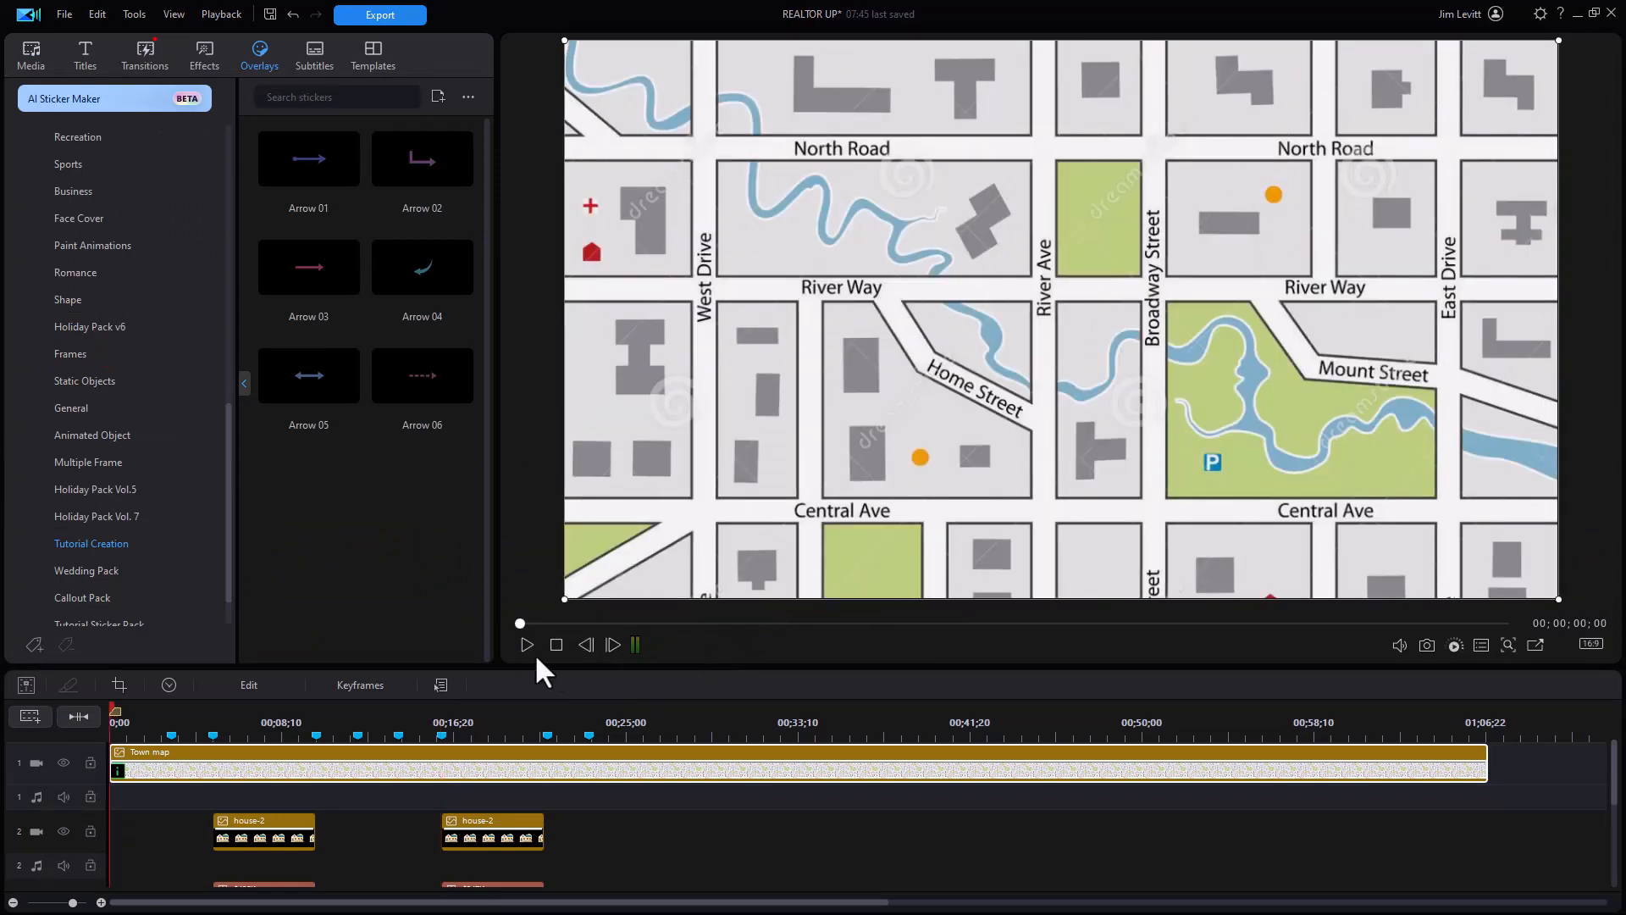
left_click(525, 646)
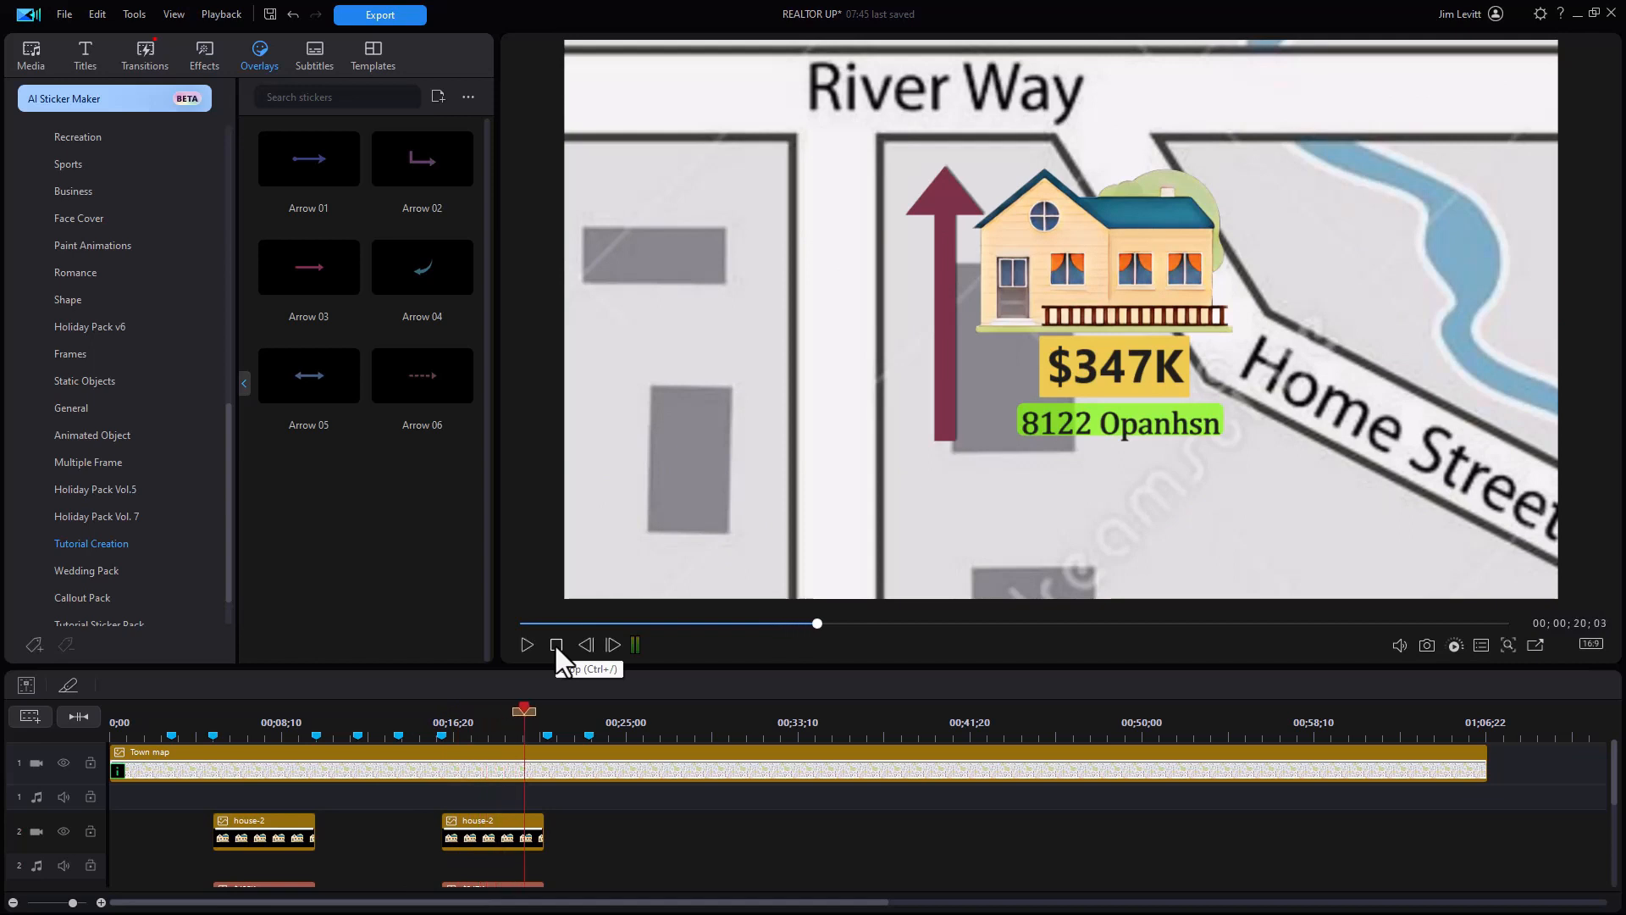
key("space")
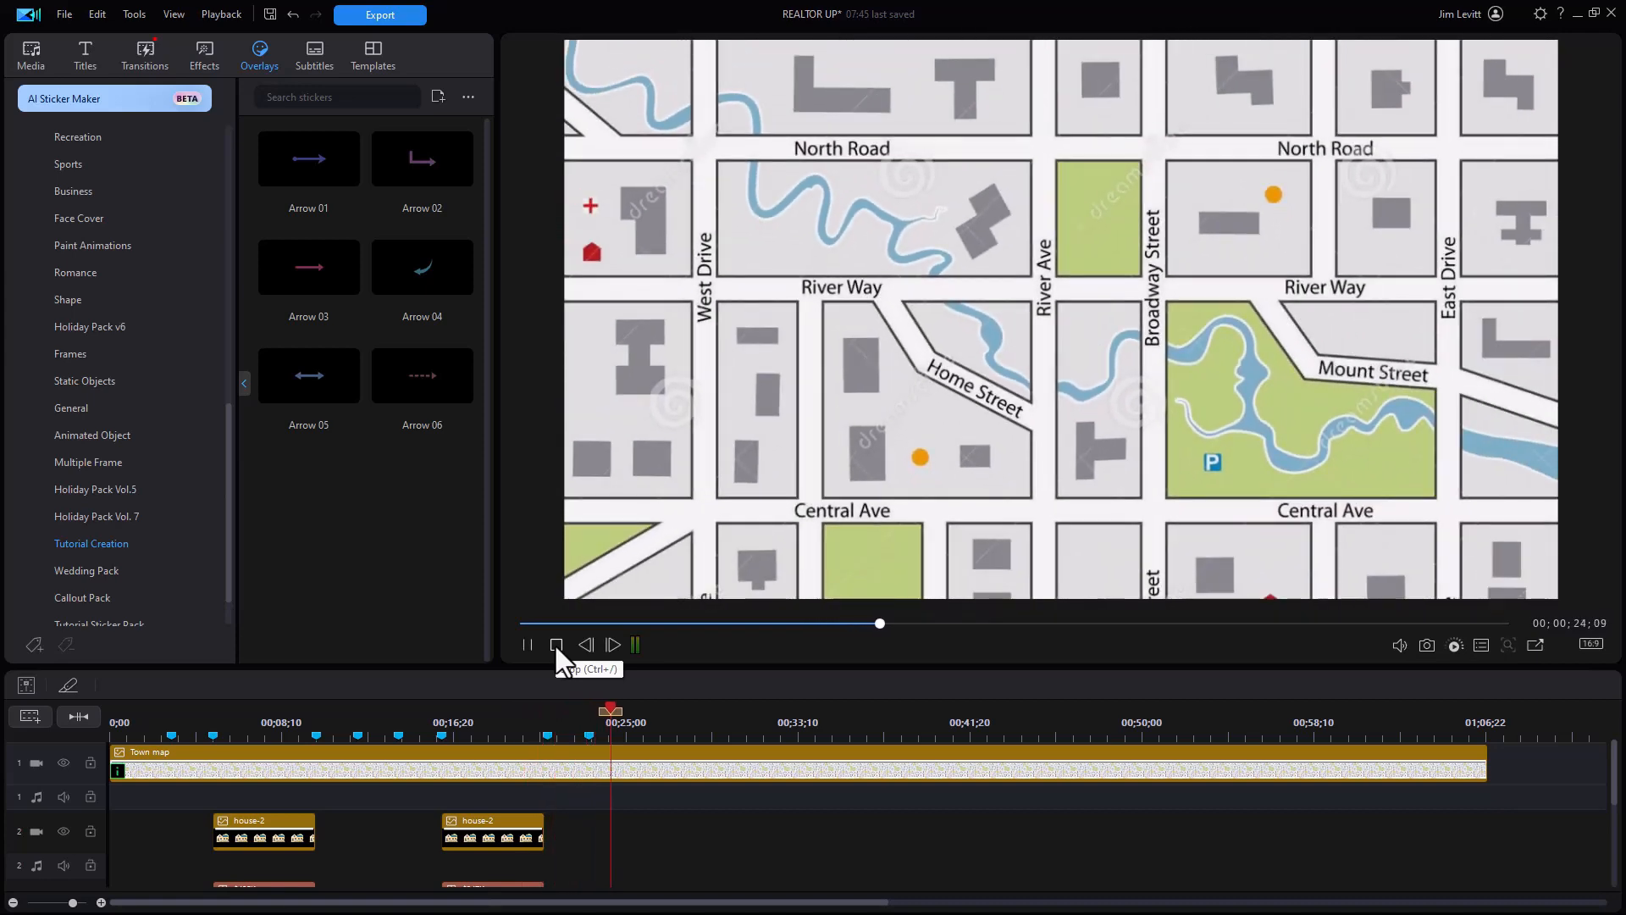
key("space")
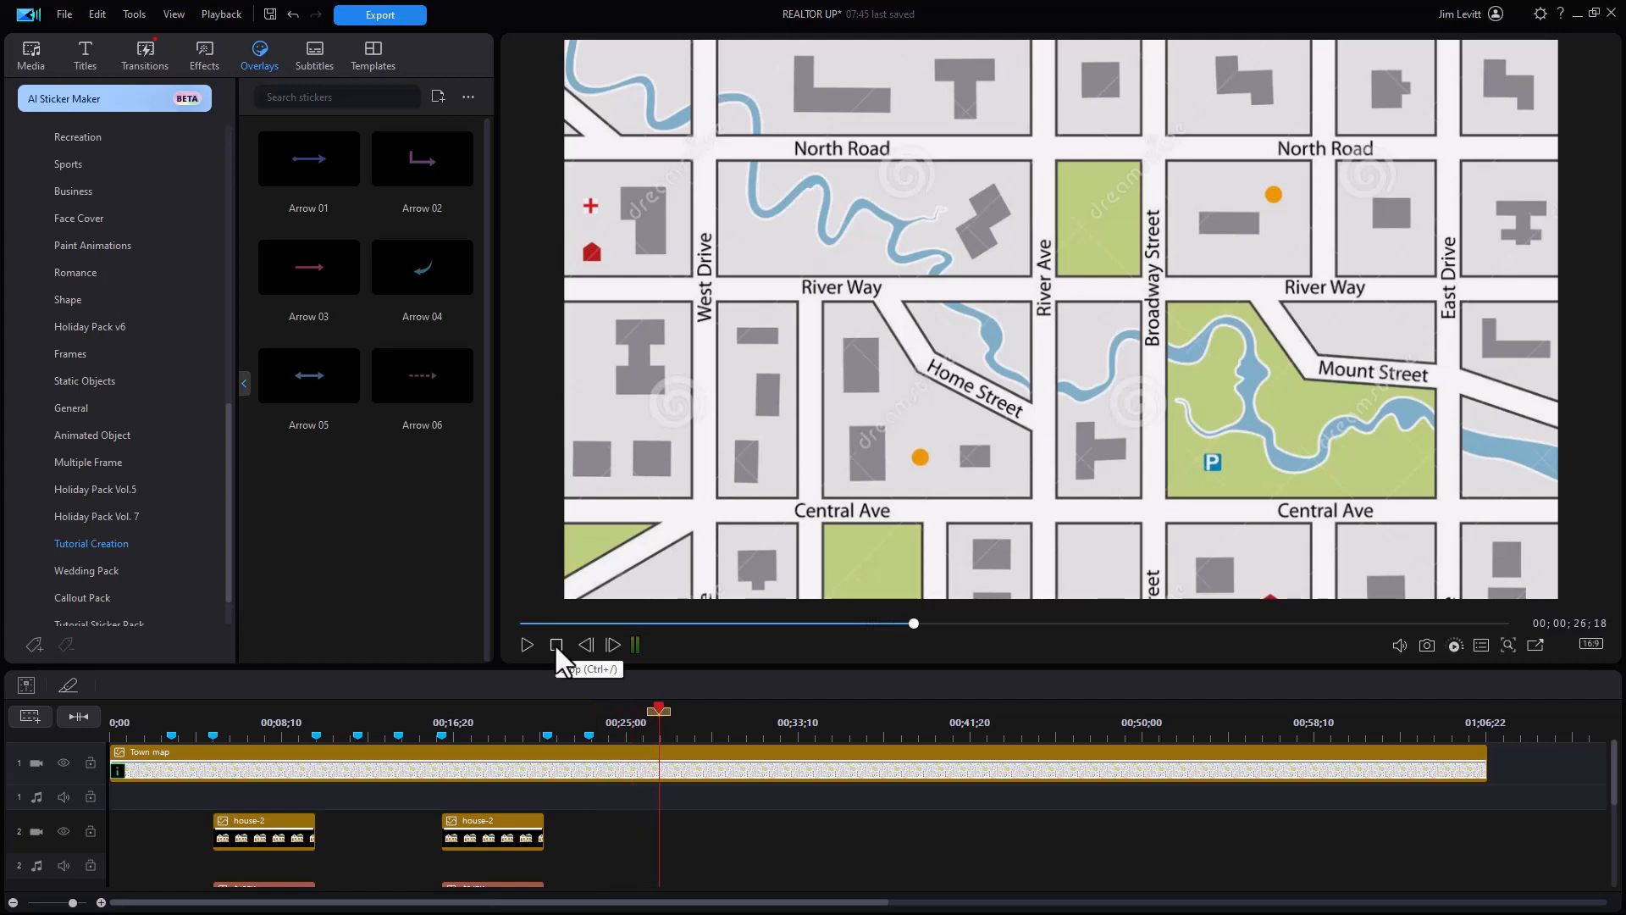